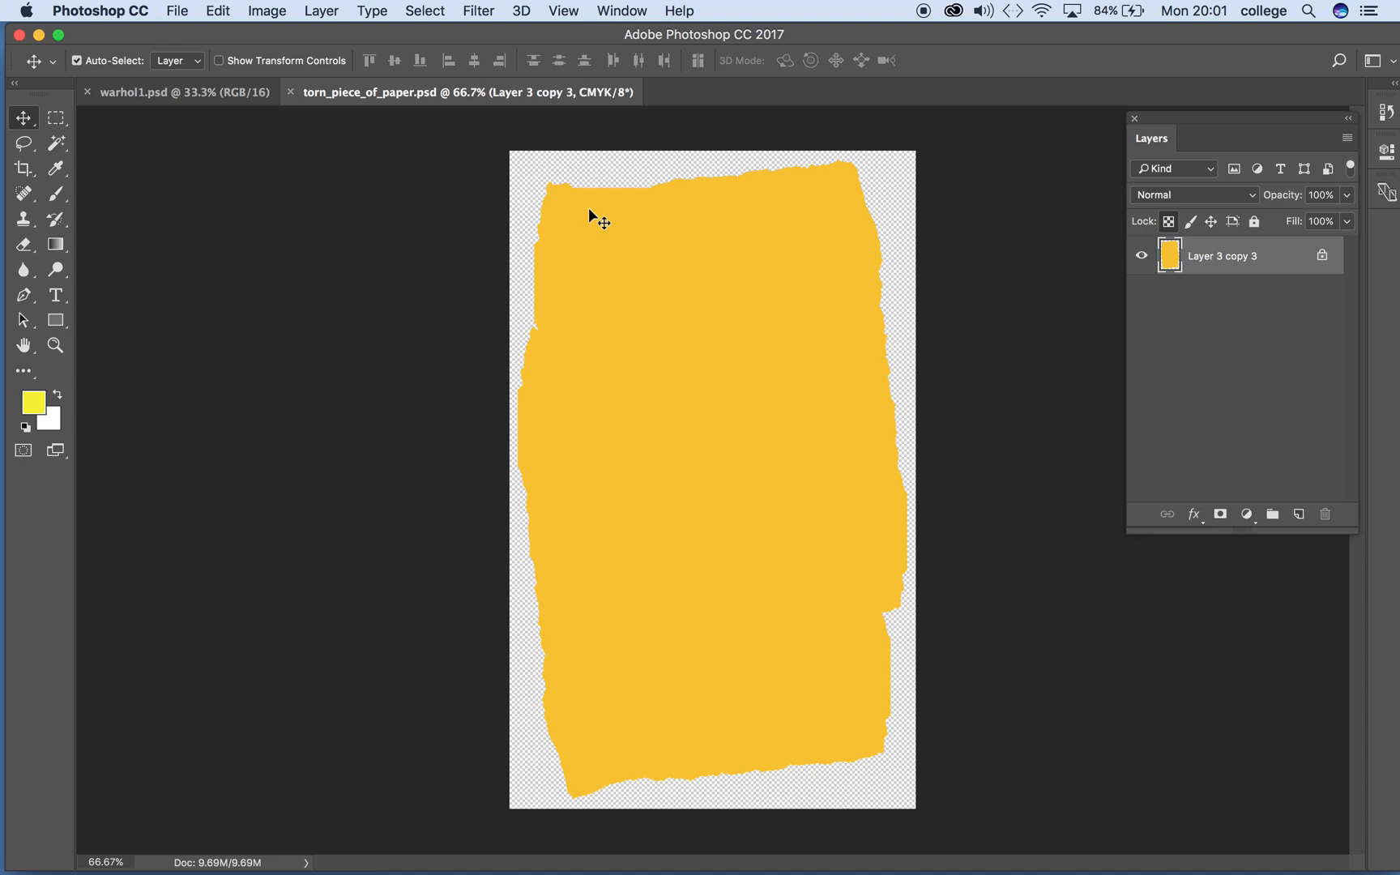
{"action": "left_click", "coordinate": [180, 14]}
{"action": "left_click", "coordinate": [182, 56]}
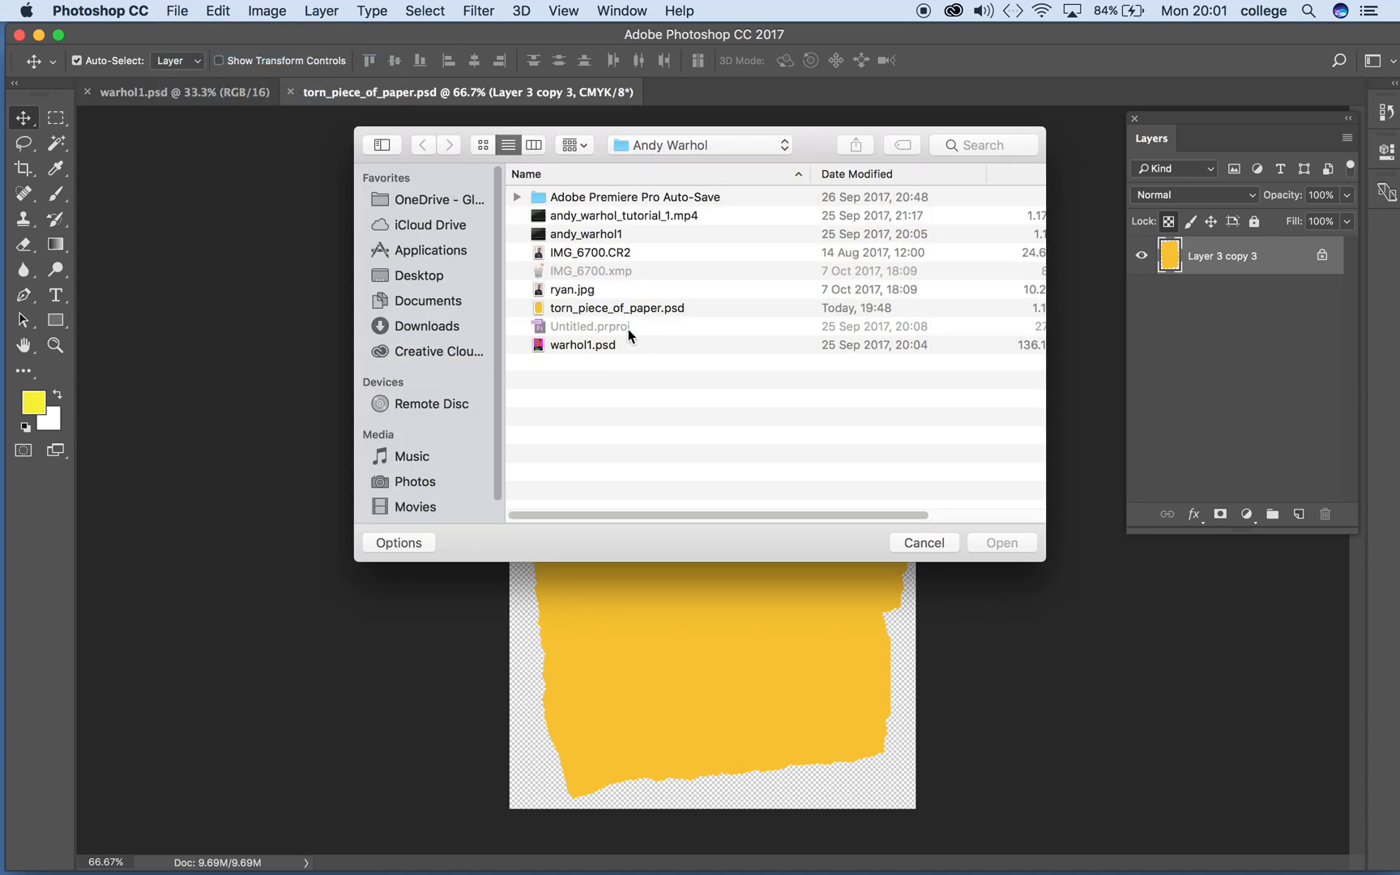
{"action": "left_click", "coordinate": [605, 307]}
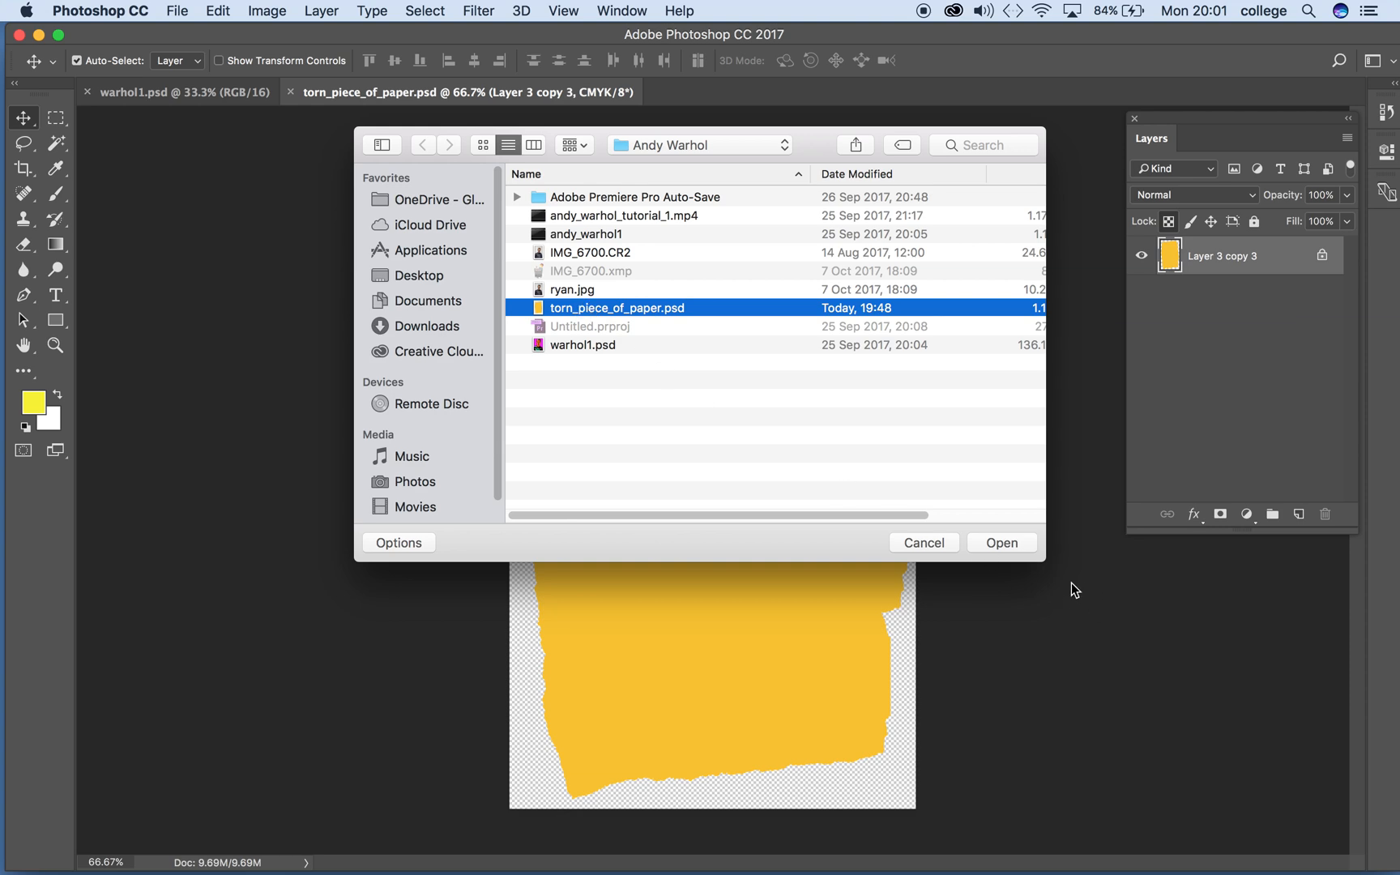
{"action": "left_click", "coordinate": [924, 543]}
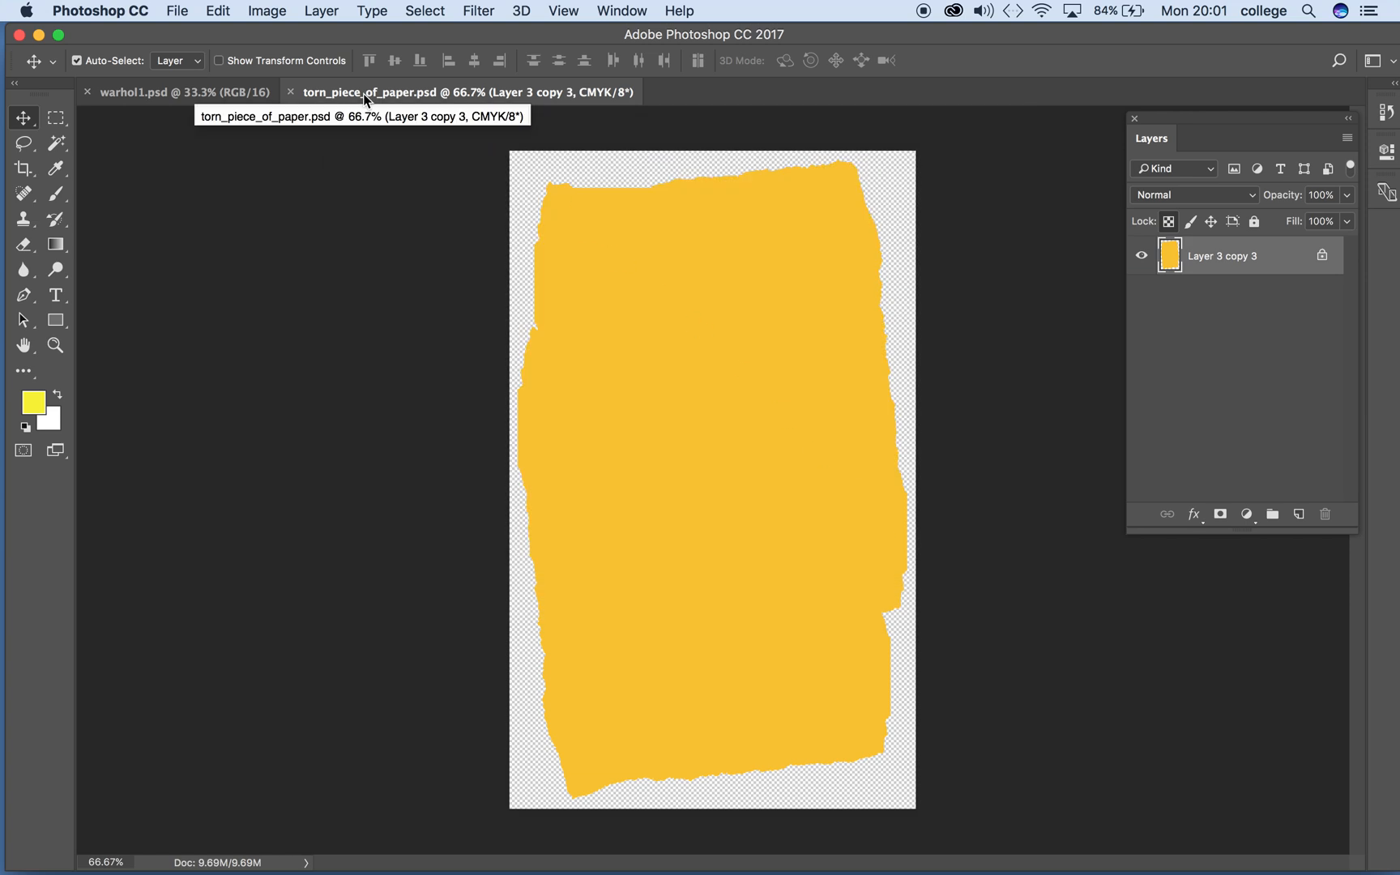
Undock torn_piece_of_paper.psd and warhol1.psd into floating windows and arrange them side by side.
{"action": "left_click_drag", "start_coordinate": [364, 94], "coordinate": [347, 157]}
{"action": "left_click", "coordinate": [352, 97]}
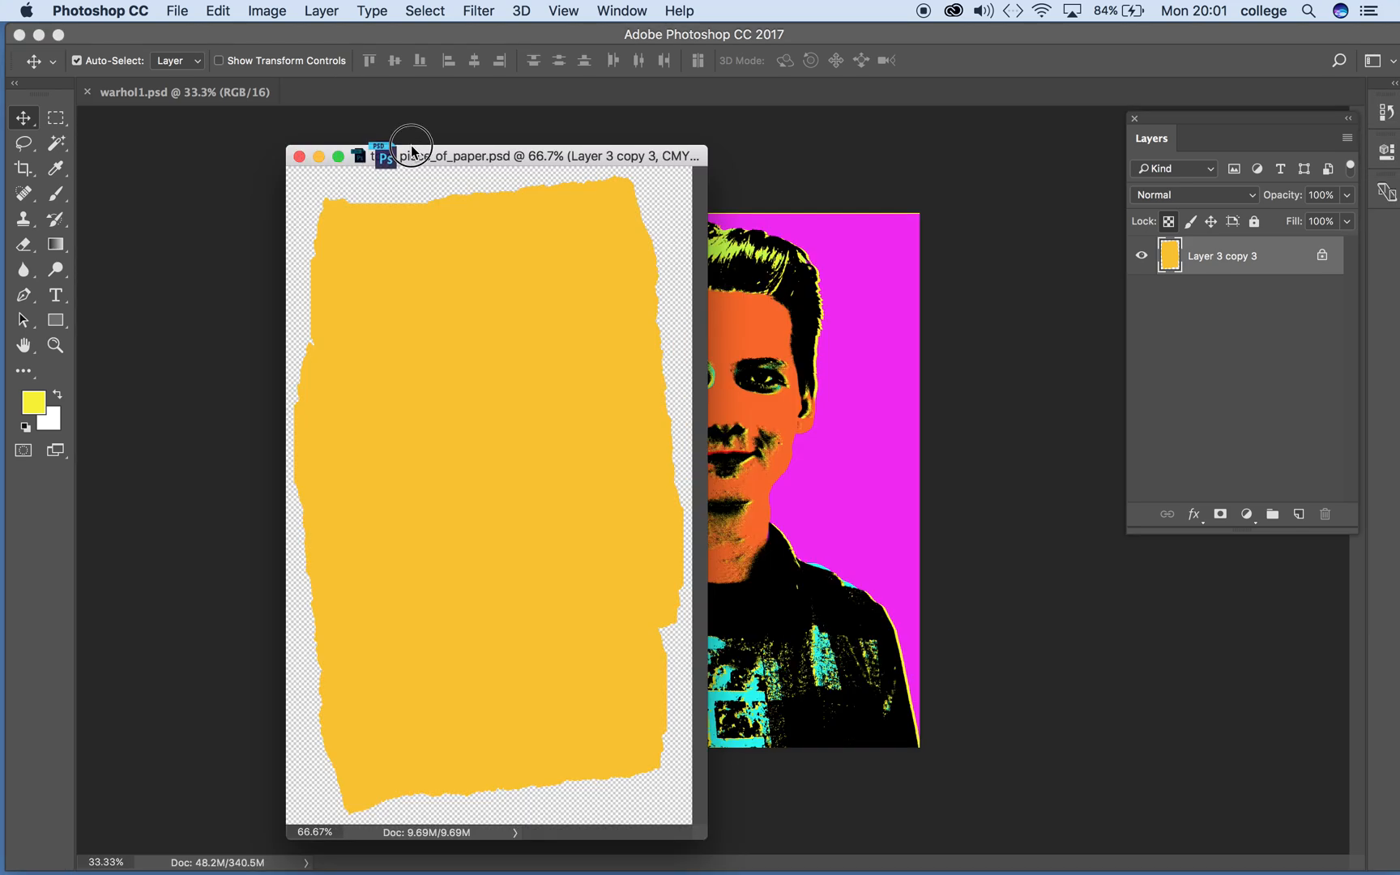
{"action": "left_click_drag", "start_coordinate": [482, 157], "coordinate": [682, 138]}
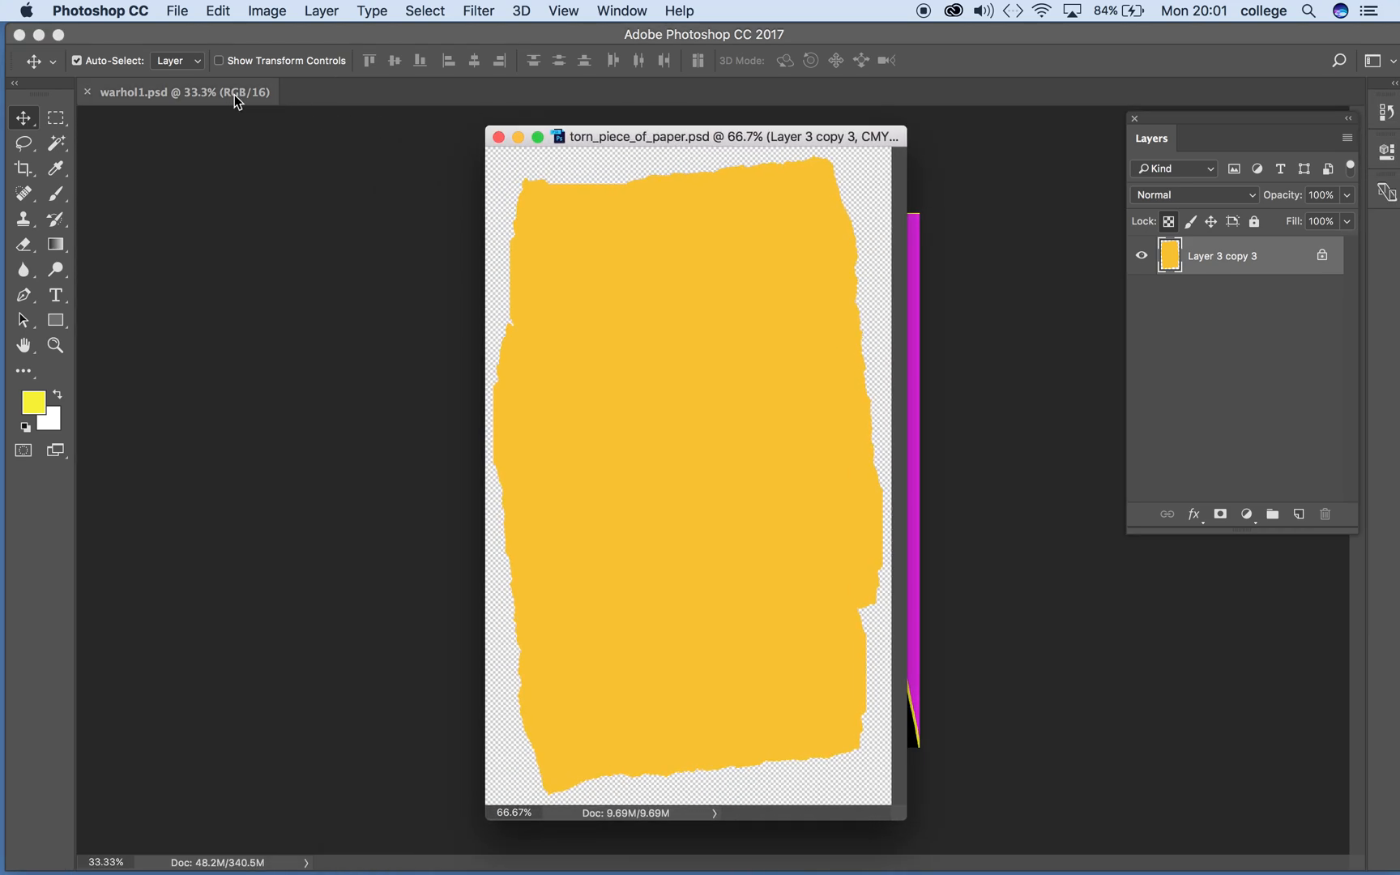
{"action": "left_click_drag", "start_coordinate": [207, 100], "coordinate": [288, 138]}
{"action": "left_click_drag", "start_coordinate": [625, 141], "coordinate": [662, 132]}
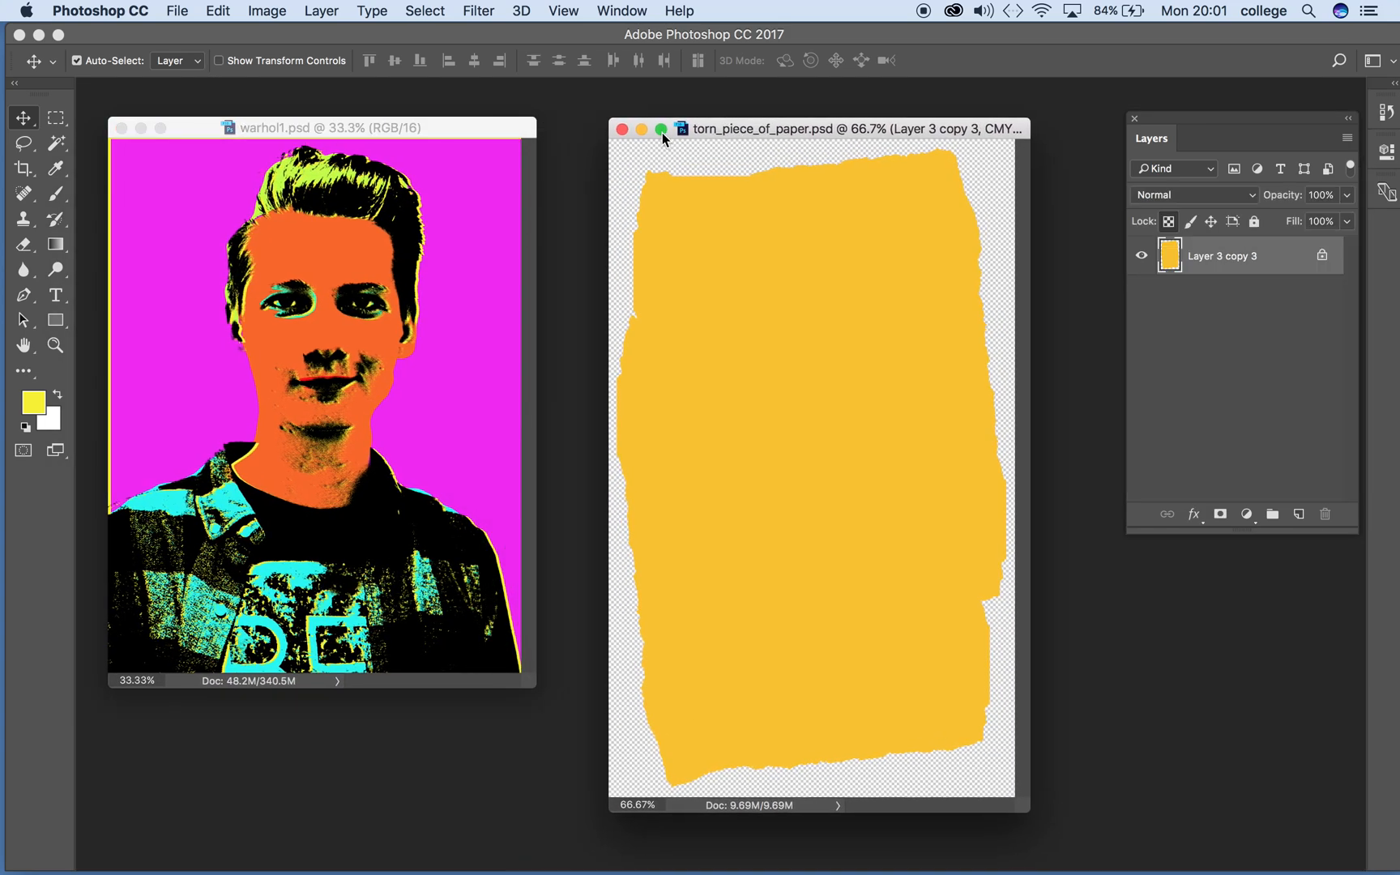
{"action": "left_click_drag", "start_coordinate": [458, 136], "coordinate": [471, 133]}
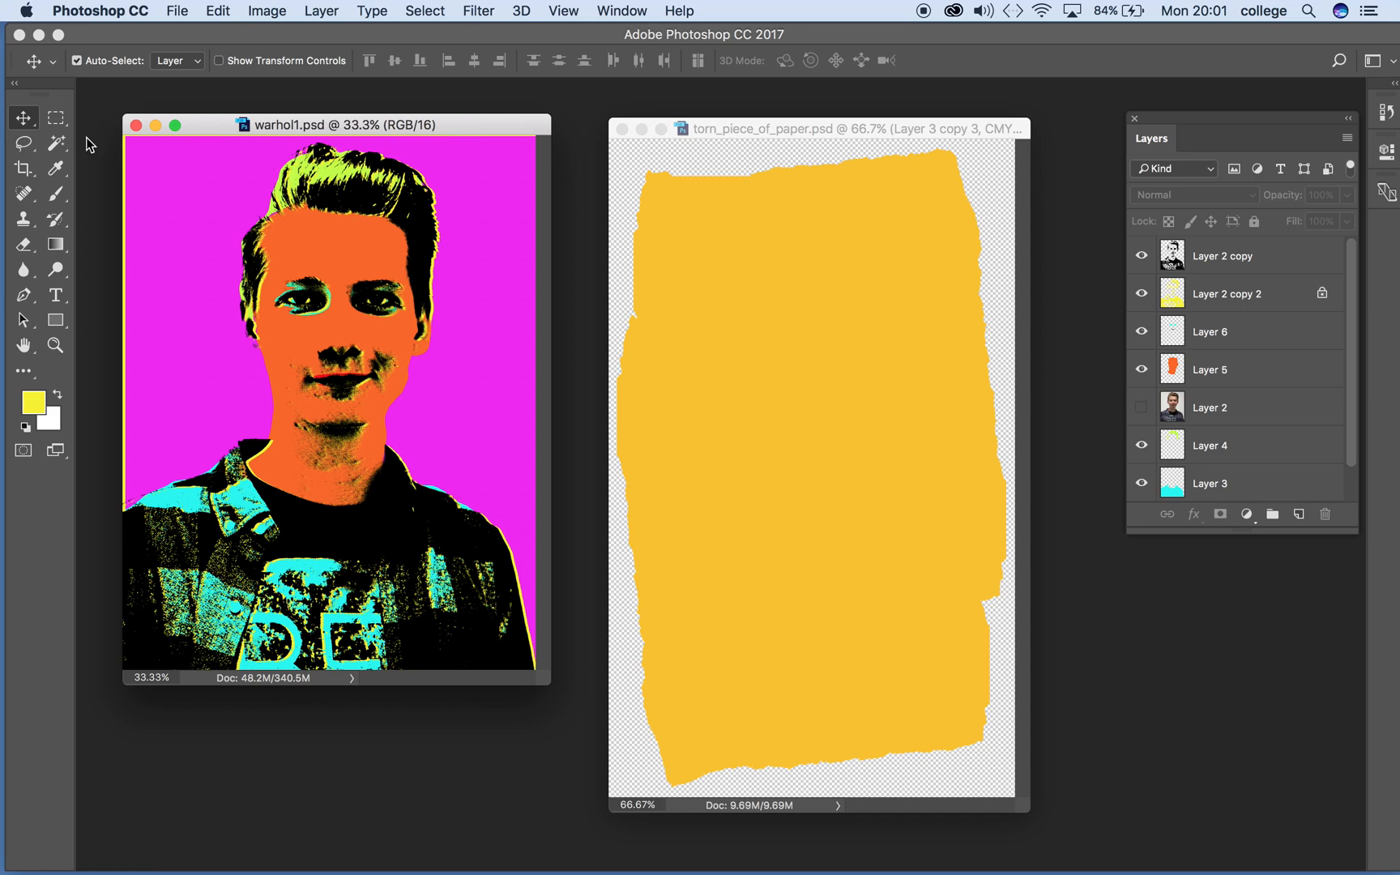
Copy the torn paper layer into warhol1.psd, accept the bit-depth conversion, and move the paper over the face.
{"action": "left_click", "coordinate": [822, 432]}
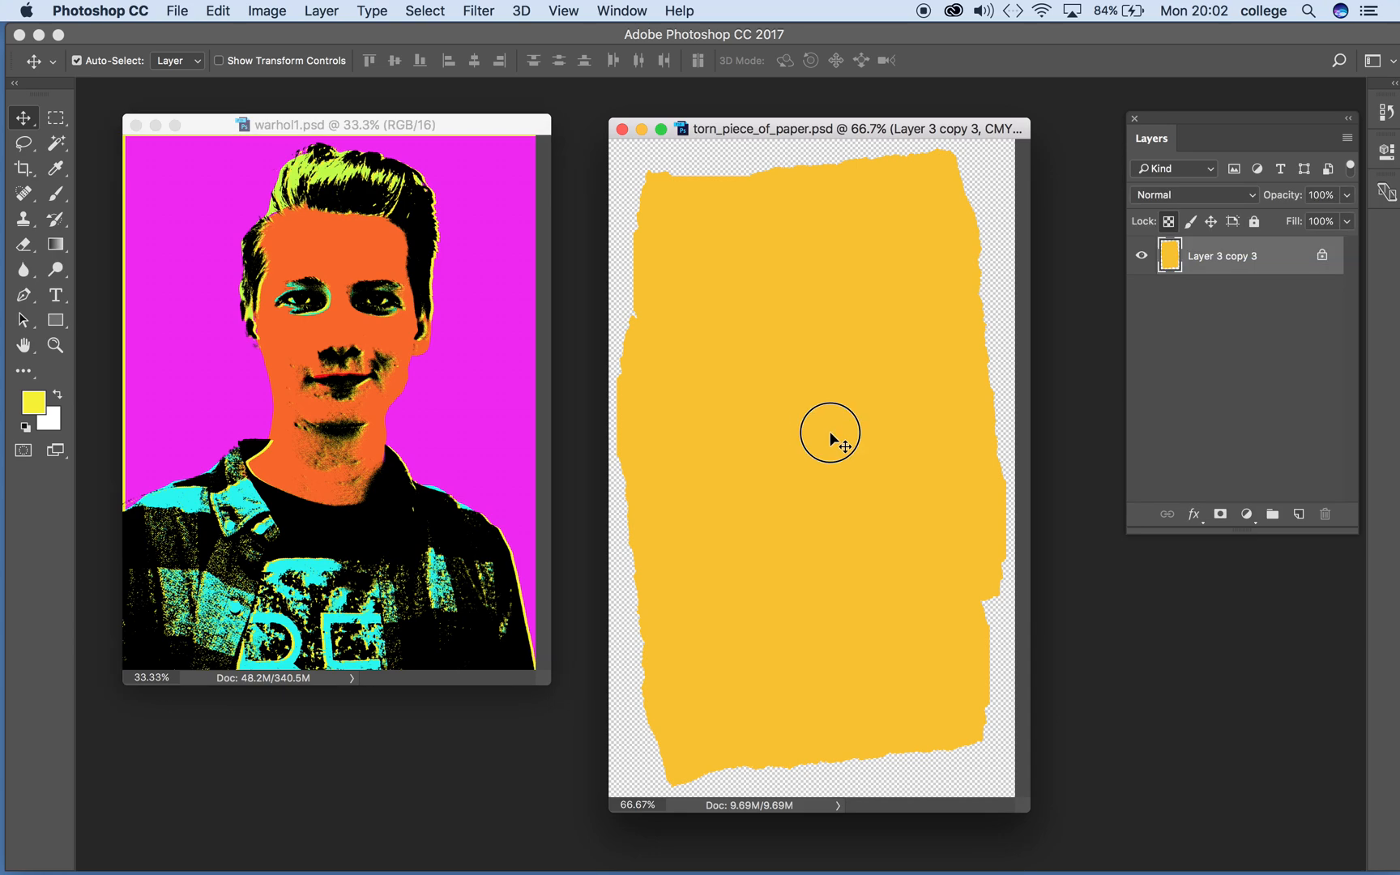
{"action": "left_click_drag", "start_coordinate": [830, 431], "coordinate": [416, 413]}
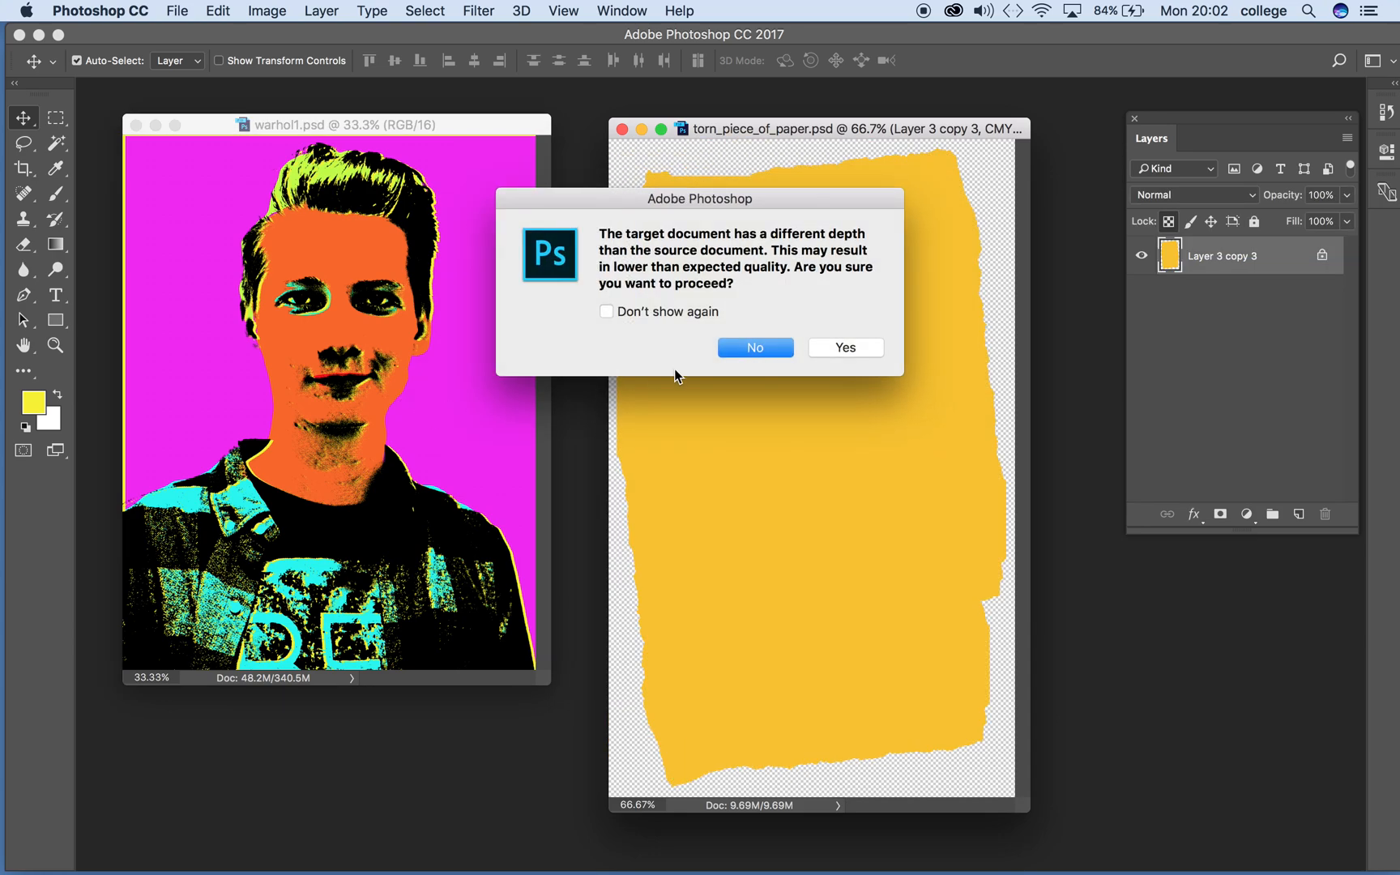
{"action": "left_click", "coordinate": [849, 353]}
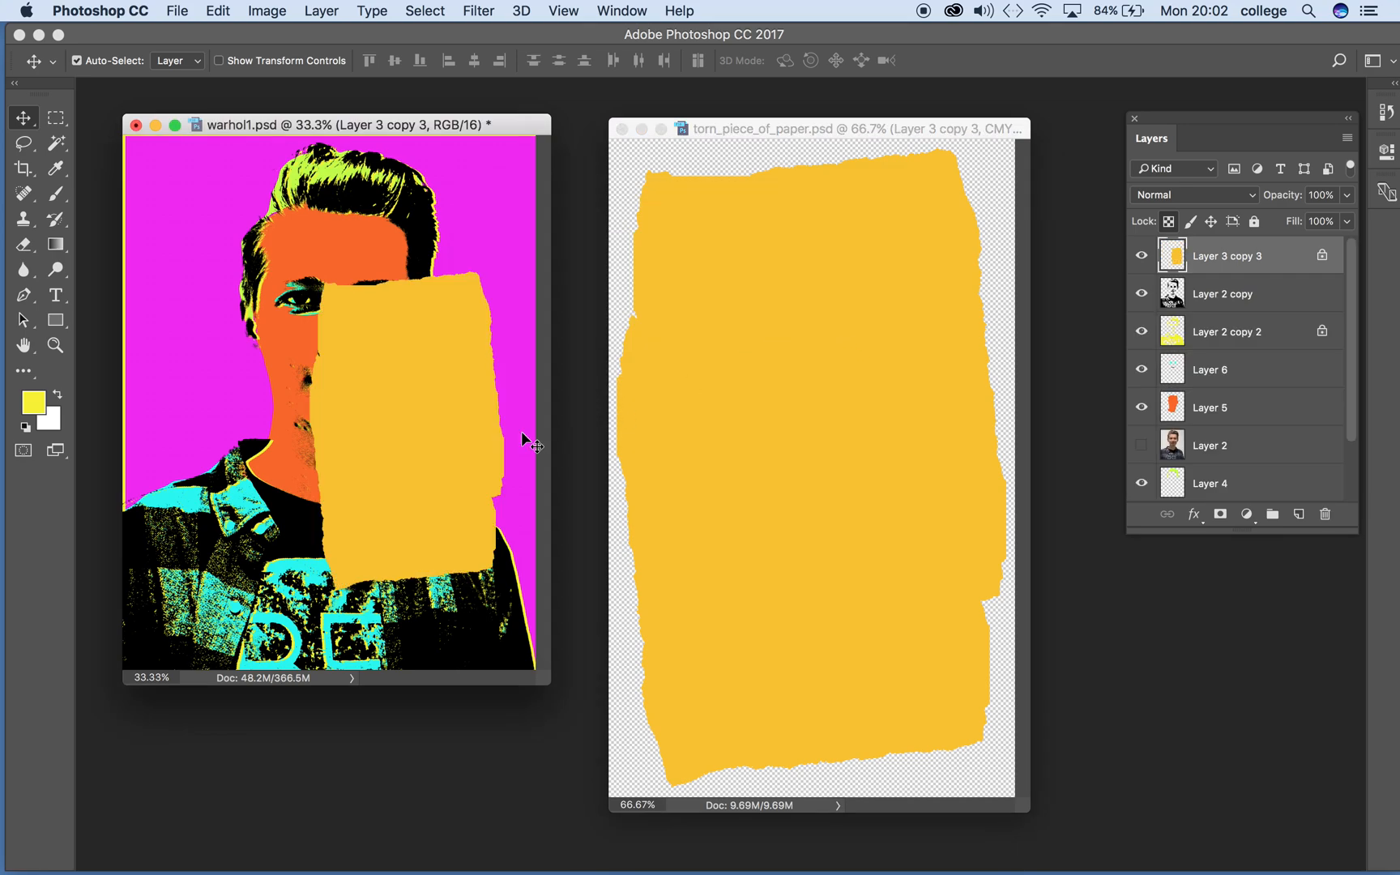
{"action": "left_click_drag", "start_coordinate": [406, 422], "coordinate": [303, 330]}
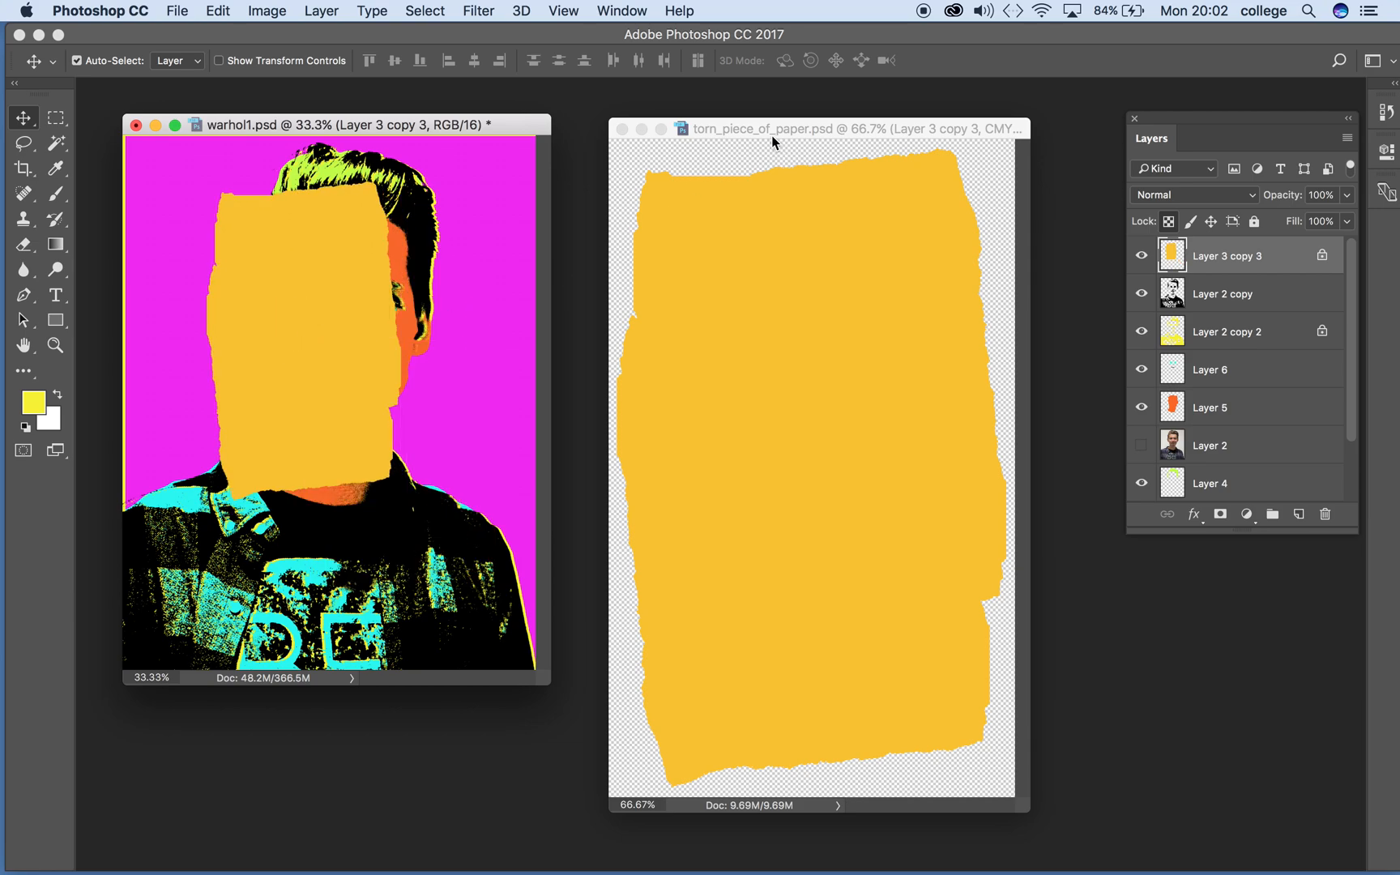
Close torn_piece_of_paper.psd and move the paper shape toward the upper-left part of the portrait.
{"action": "left_click", "coordinate": [729, 131]}
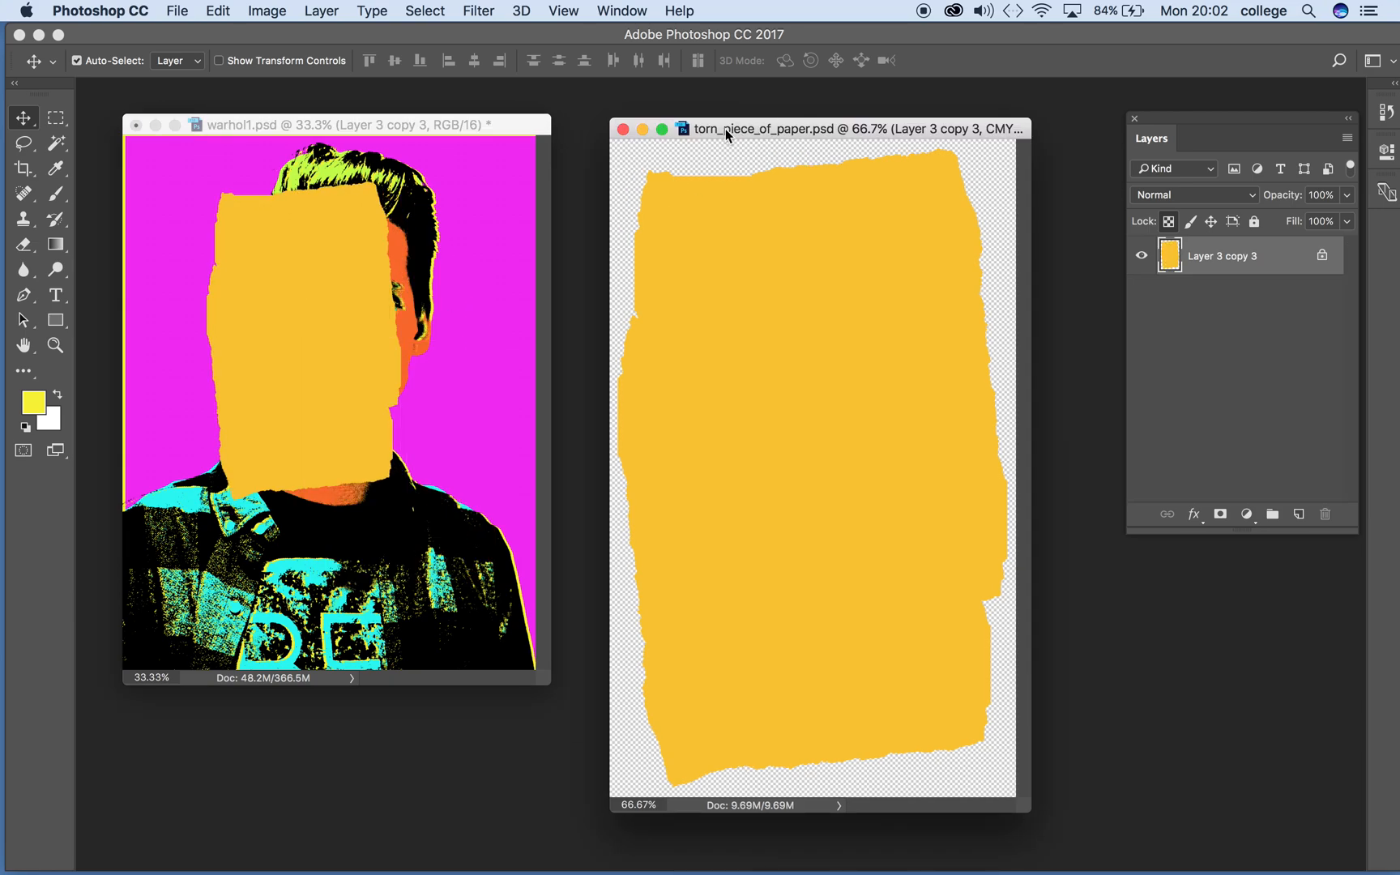
{"action": "left_click", "coordinate": [623, 131]}
{"action": "left_click_drag", "start_coordinate": [300, 316], "coordinate": [243, 274]}
Reposition and enlarge the warhol1.psd window, and place the Layers panel beside it.
{"action": "left_click_drag", "start_coordinate": [353, 136], "coordinate": [387, 122]}
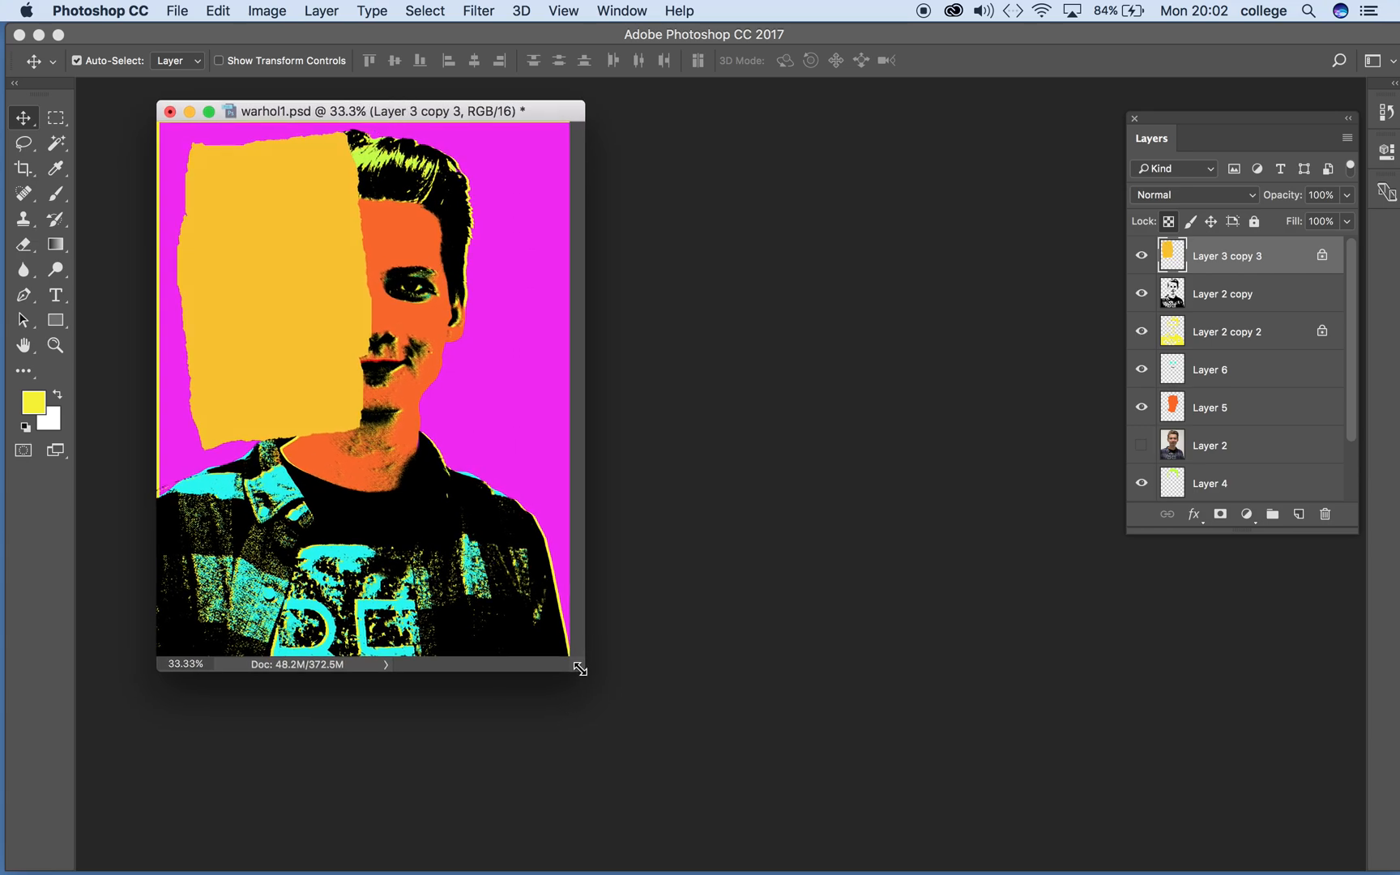
{"action": "left_click_drag", "start_coordinate": [587, 666], "coordinate": [729, 745]}
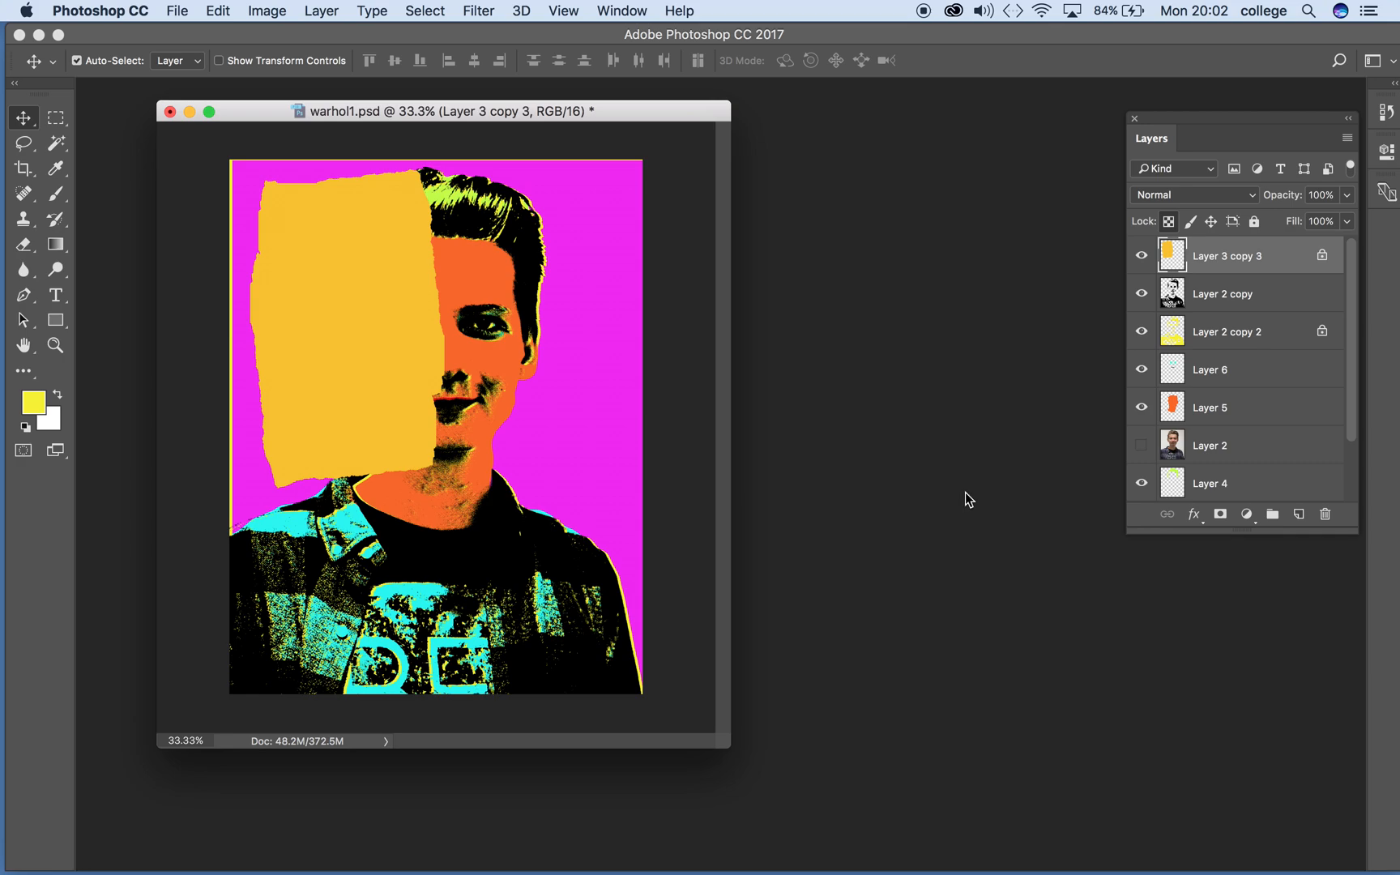
{"action": "left_click_drag", "start_coordinate": [1166, 120], "coordinate": [880, 148]}
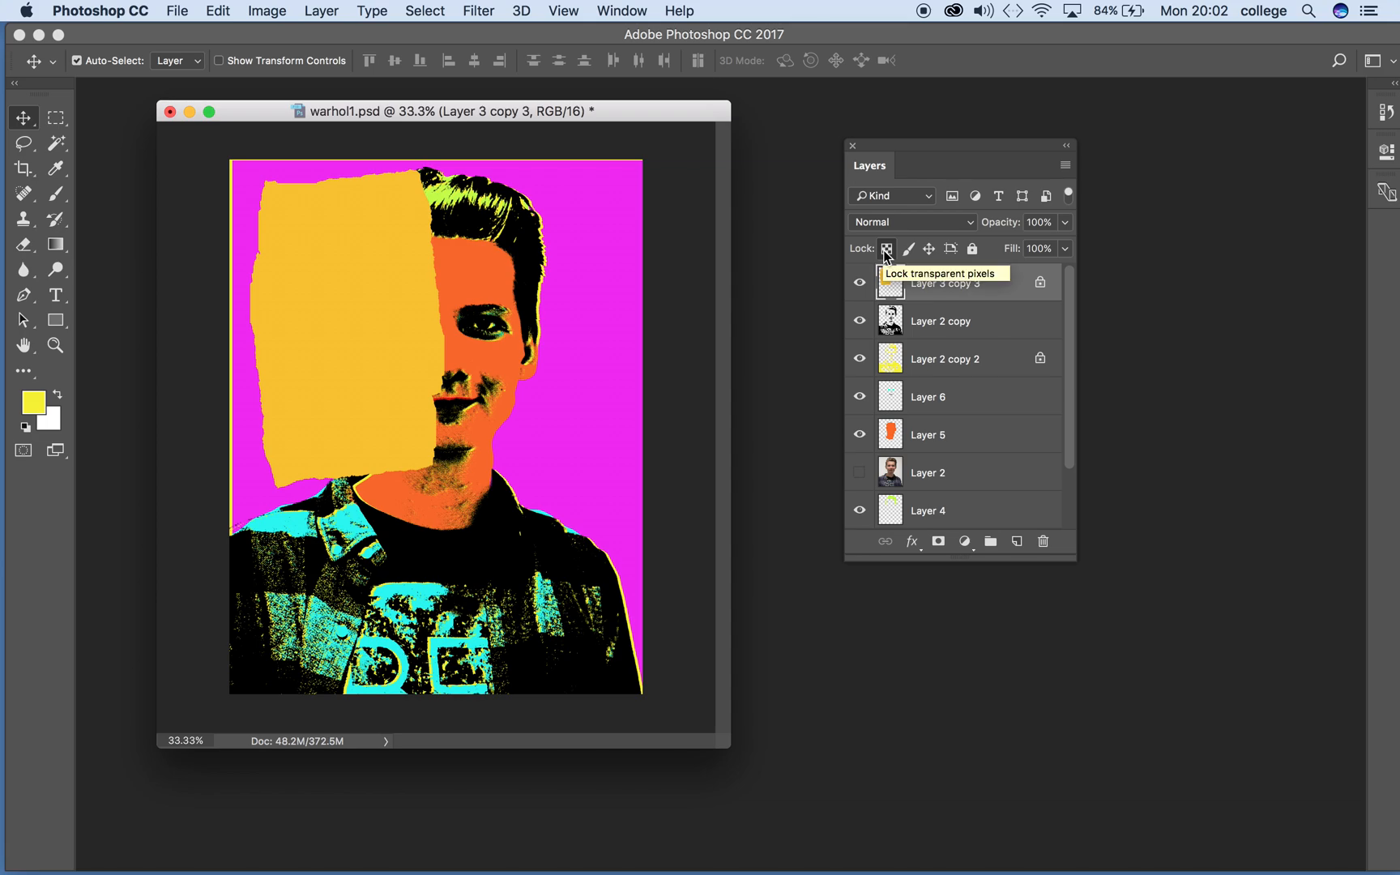
Choose the Brush tool and set the foreground color to bright green, 88f30a.
{"action": "left_click", "coordinate": [57, 198]}
{"action": "left_click", "coordinate": [34, 402]}
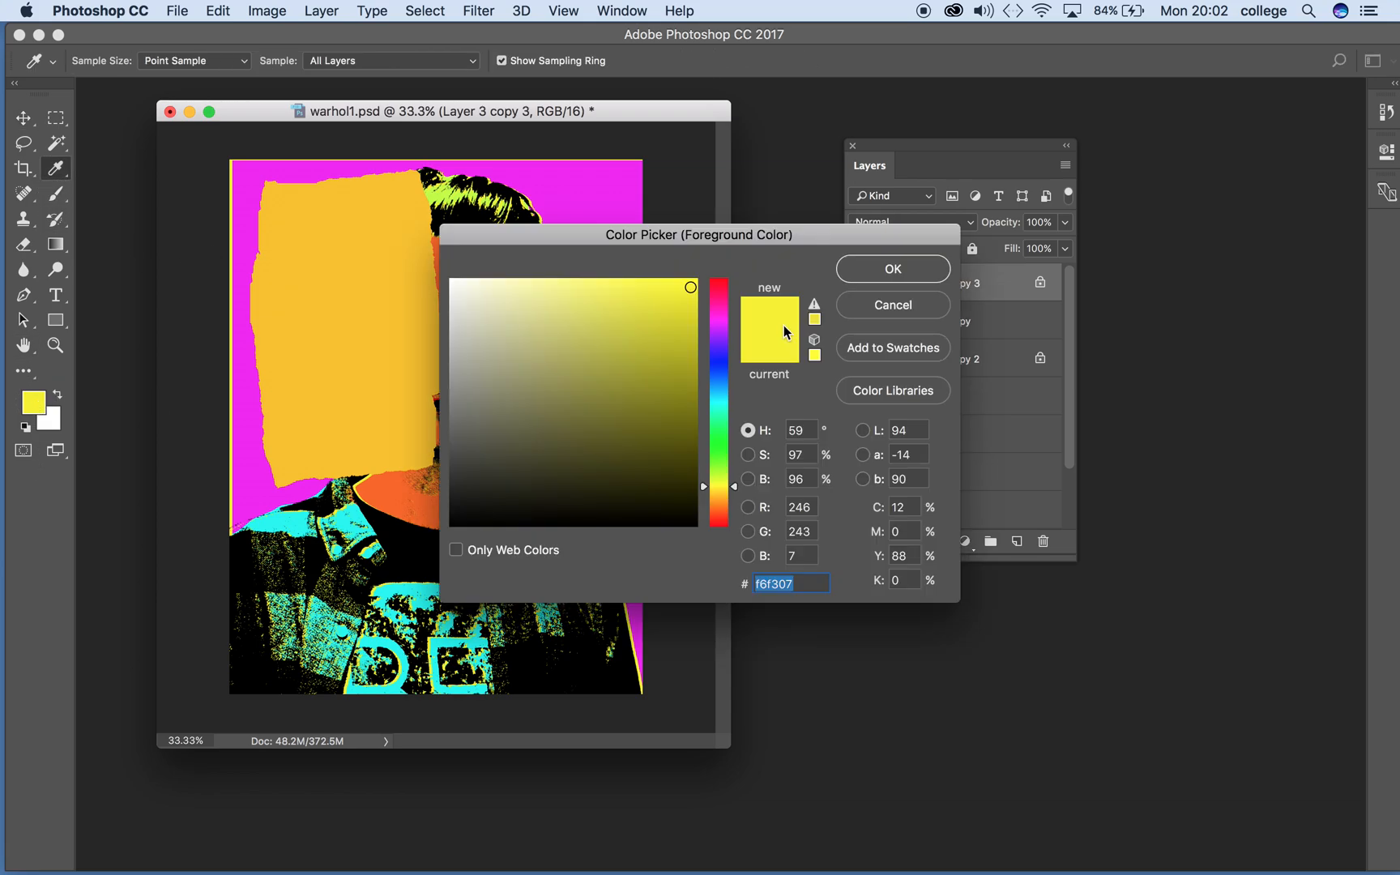
{"action": "left_click_drag", "start_coordinate": [718, 373], "coordinate": [719, 352]}
{"action": "left_click", "coordinate": [673, 305]}
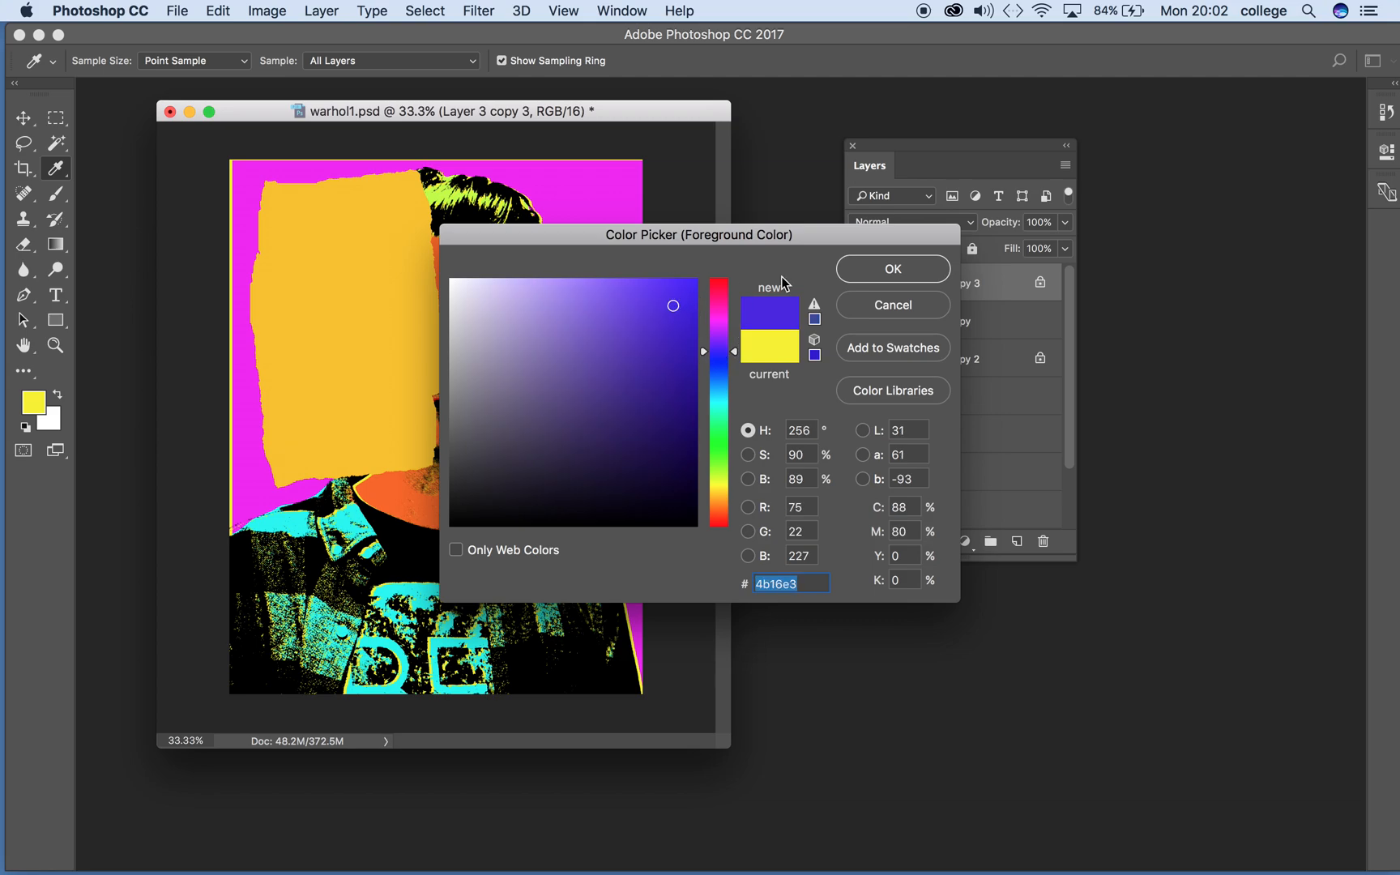
{"action": "left_click", "coordinate": [718, 322]}
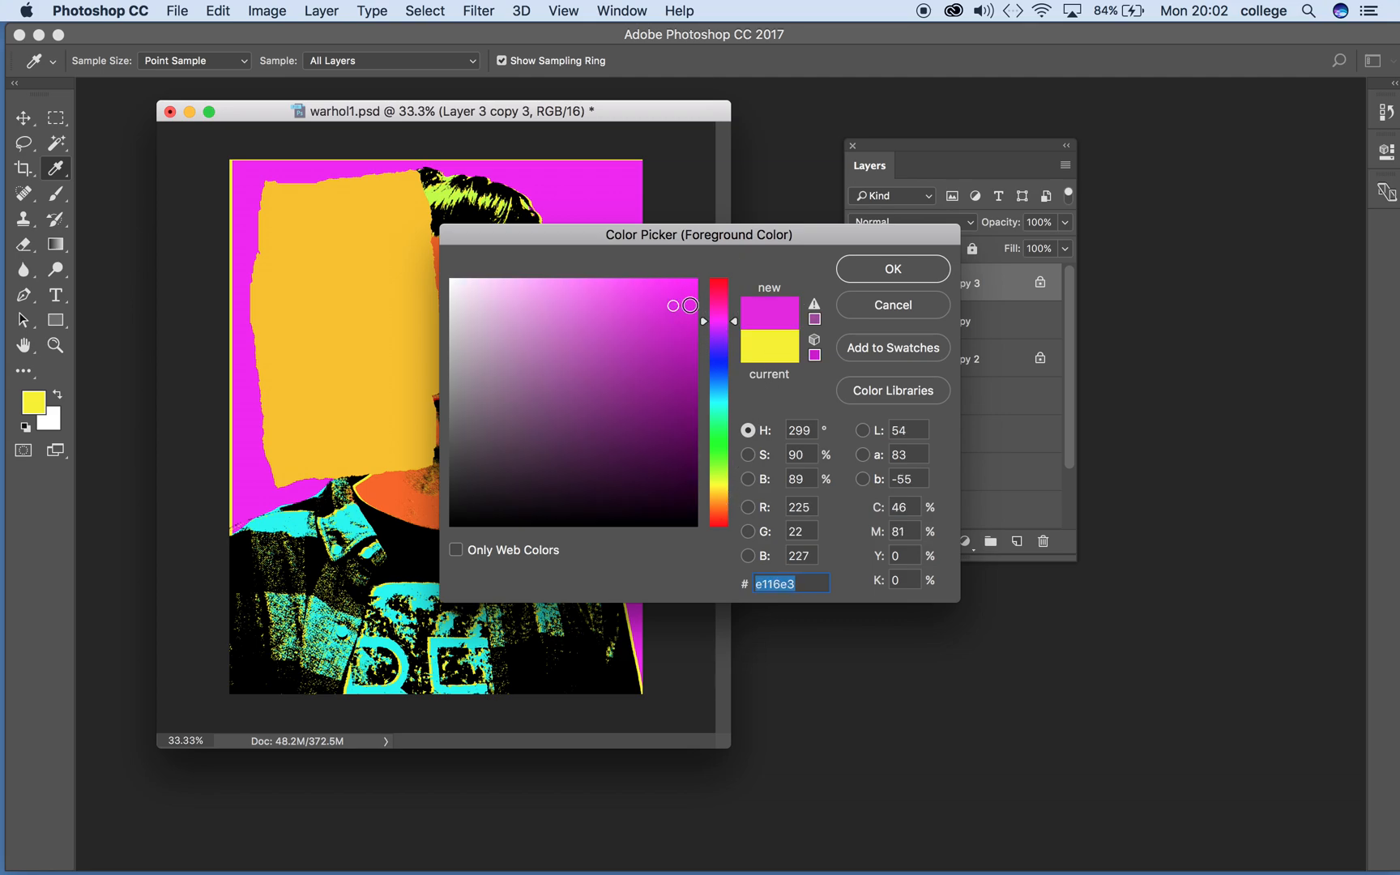
{"action": "left_click", "coordinate": [718, 467]}
{"action": "left_click_drag", "start_coordinate": [687, 285], "coordinate": [686, 290]}
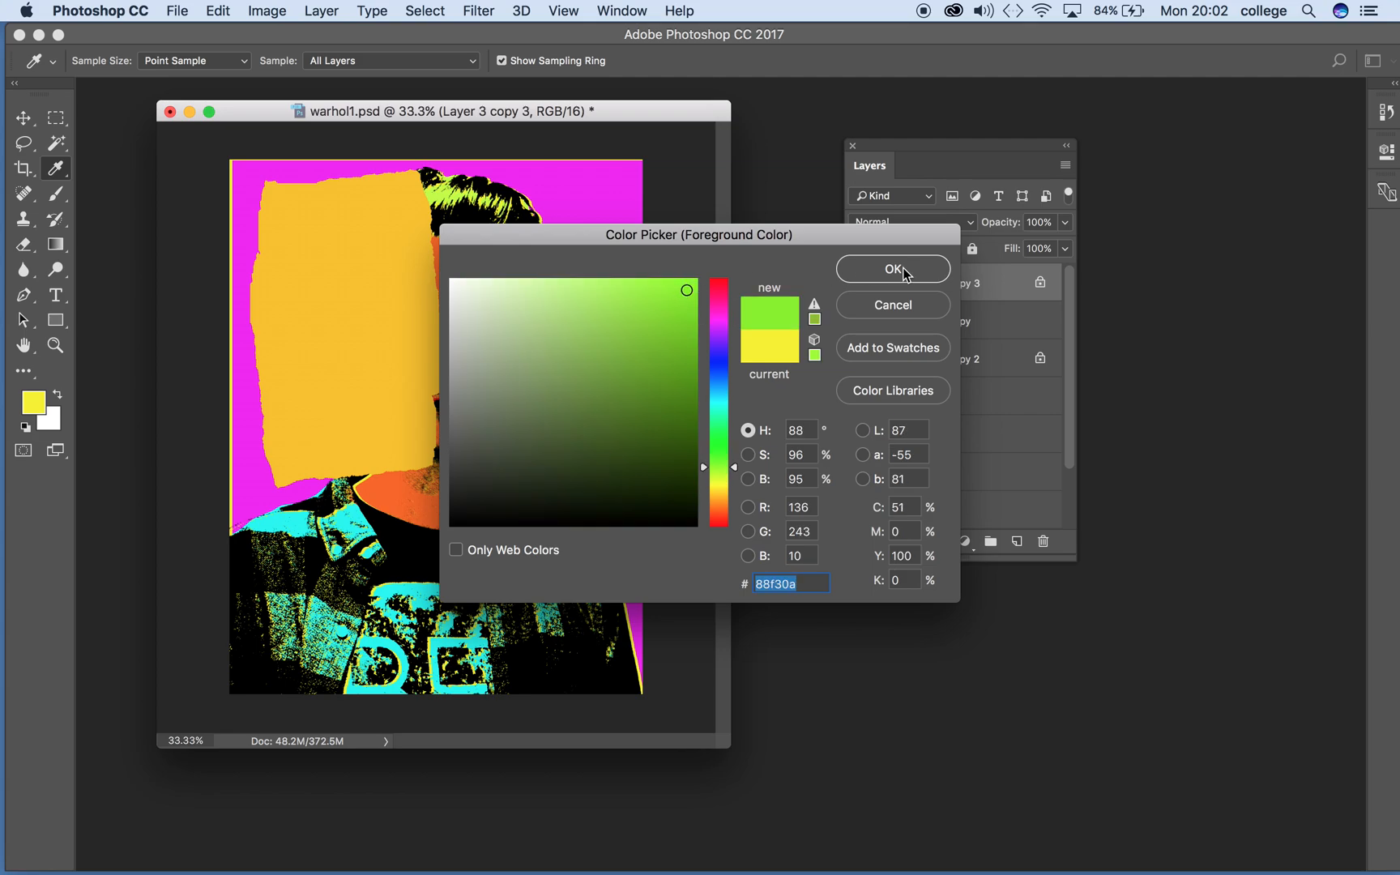
{"action": "left_click", "coordinate": [895, 270]}
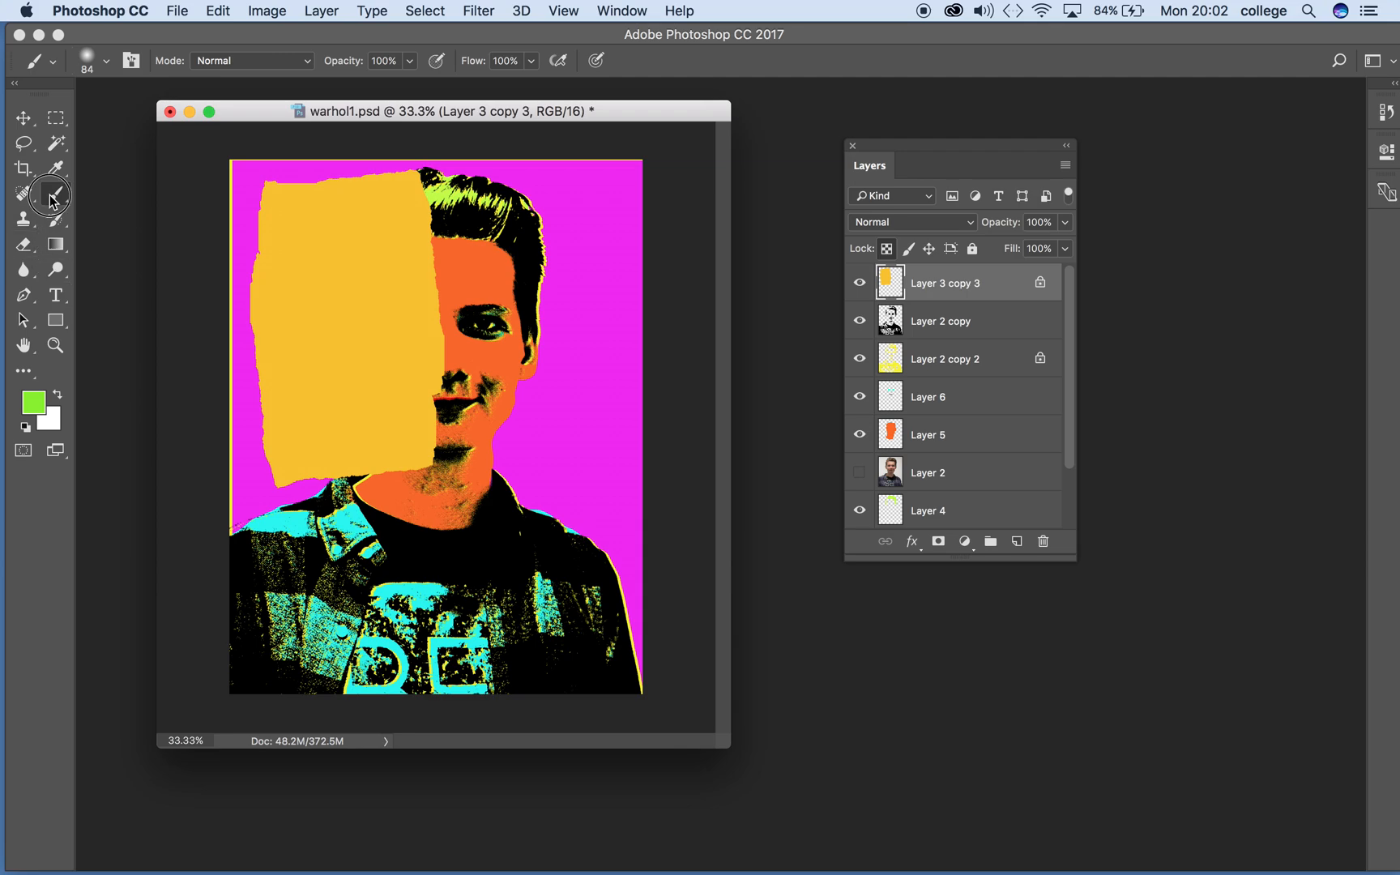
Try a green brush stroke across the torn paper, undo it, and set the brush size to 194 px.
{"action": "mouse_move", "coordinate": [242, 372]}
{"action": "left_mouse_down"}
{"action": "mouse_move", "coordinate": [353, 336]}
{"action": "mouse_move", "coordinate": [489, 318]}
{"action": "left_mouse_up"}
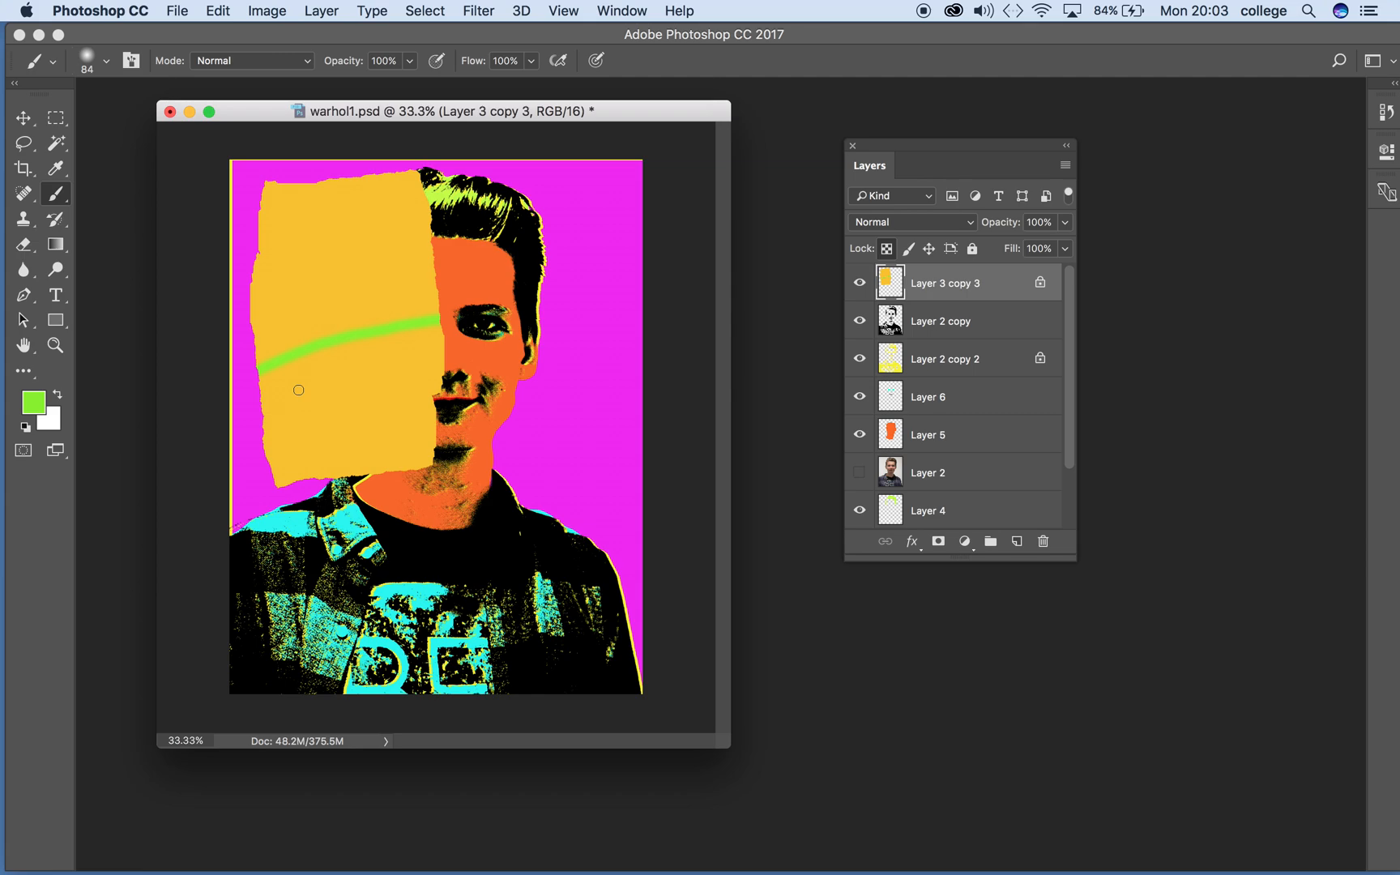
{"action": "left_click", "coordinate": [106, 61]}
{"action": "left_click_drag", "start_coordinate": [173, 120], "coordinate": [205, 123]}
{"action": "left_click", "coordinate": [339, 111]}
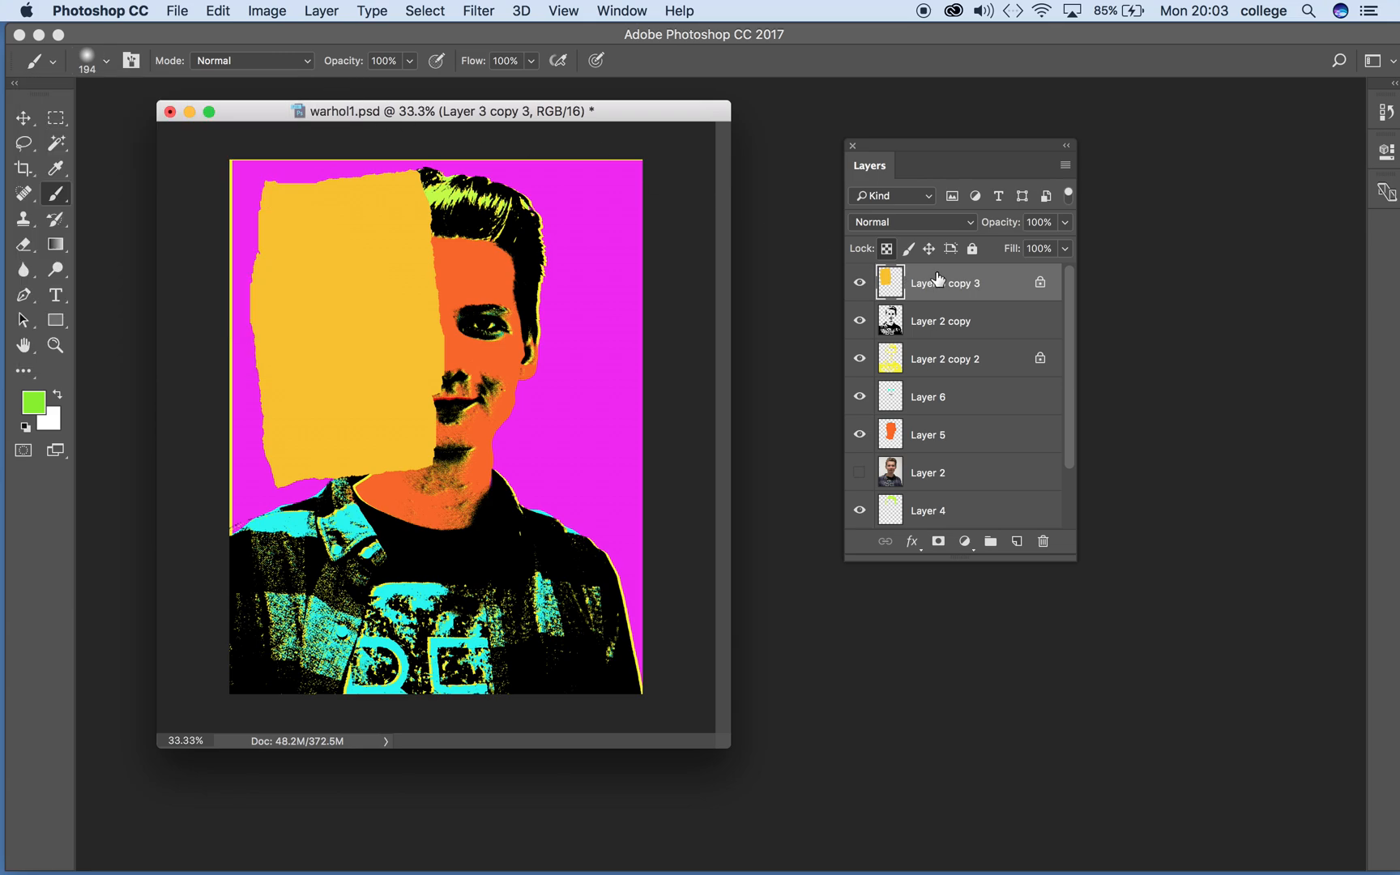
Try painting past the paper's edges with its transparent pixels unlocked, undo the stroke, and restore the transparency lock.
{"action": "left_click", "coordinate": [1039, 286]}
{"action": "mouse_move", "coordinate": [214, 427]}
{"action": "left_mouse_down"}
{"action": "mouse_move", "coordinate": [336, 381]}
{"action": "mouse_move", "coordinate": [450, 362]}
{"action": "mouse_move", "coordinate": [641, 391]}
{"action": "left_mouse_up"}
{"action": "key", "text": "super+z"}
{"action": "left_click", "coordinate": [887, 249]}
Paint the entire torn paper shape green with its transparent pixels locked.
{"action": "mouse_move", "coordinate": [258, 360]}
{"action": "left_mouse_down"}
{"action": "mouse_move", "coordinate": [403, 342]}
{"action": "mouse_move", "coordinate": [269, 409]}
{"action": "mouse_move", "coordinate": [307, 423]}
{"action": "mouse_move", "coordinate": [439, 400]}
{"action": "mouse_move", "coordinate": [481, 431]}
{"action": "mouse_move", "coordinate": [277, 486]}
{"action": "mouse_move", "coordinate": [307, 450]}
{"action": "mouse_move", "coordinate": [447, 412]}
{"action": "mouse_move", "coordinate": [263, 417]}
{"action": "mouse_move", "coordinate": [235, 397]}
{"action": "mouse_move", "coordinate": [179, 397]}
{"action": "left_mouse_up"}
{"action": "mouse_move", "coordinate": [251, 322]}
{"action": "left_mouse_down"}
{"action": "mouse_move", "coordinate": [319, 277]}
{"action": "mouse_move", "coordinate": [496, 253]}
{"action": "mouse_move", "coordinate": [495, 295]}
{"action": "mouse_move", "coordinate": [298, 400]}
{"action": "left_mouse_up"}
{"action": "left_click_drag", "start_coordinate": [162, 300], "coordinate": [460, 201]}
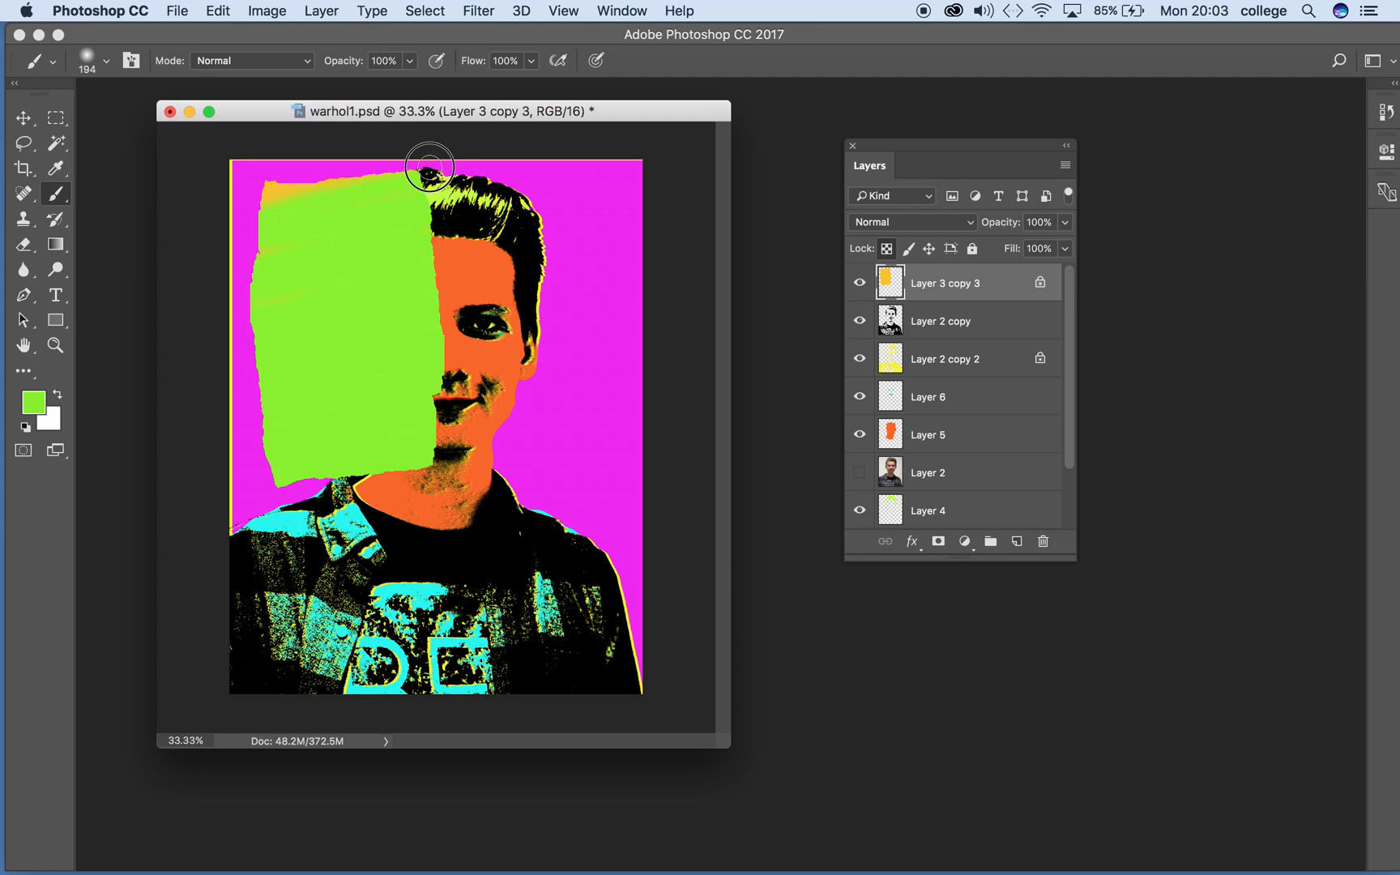
{"action": "mouse_move", "coordinate": [220, 172]}
{"action": "left_mouse_down"}
{"action": "mouse_move", "coordinate": [259, 251]}
{"action": "mouse_move", "coordinate": [322, 274]}
{"action": "mouse_move", "coordinate": [474, 199]}
{"action": "mouse_move", "coordinate": [265, 192]}
{"action": "left_mouse_up"}
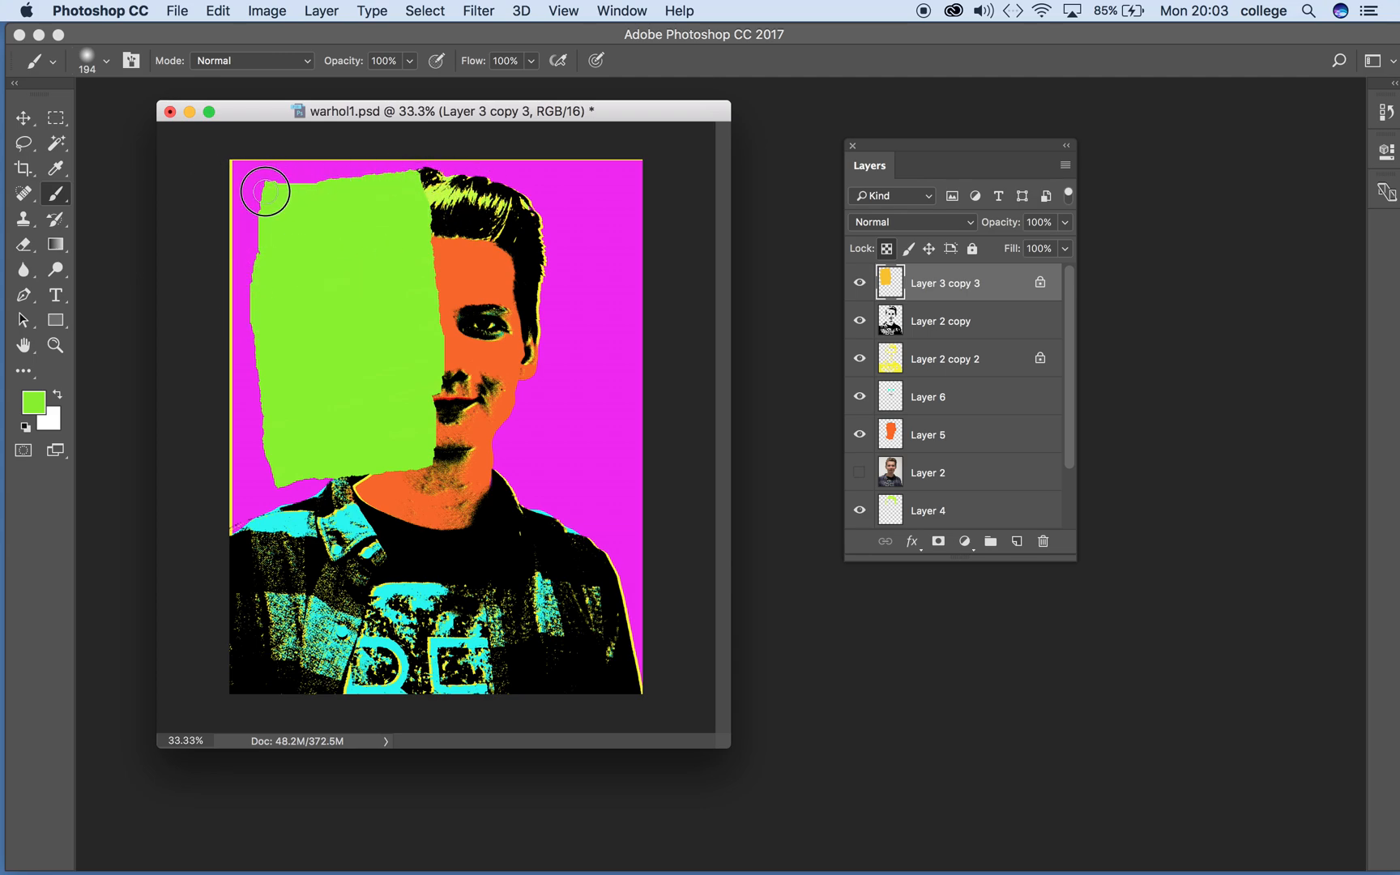
Try the darkening blend modes Darken, Color Burn, Linear Burn and Darker Color on the green paper layer.
{"action": "left_click", "coordinate": [26, 118]}
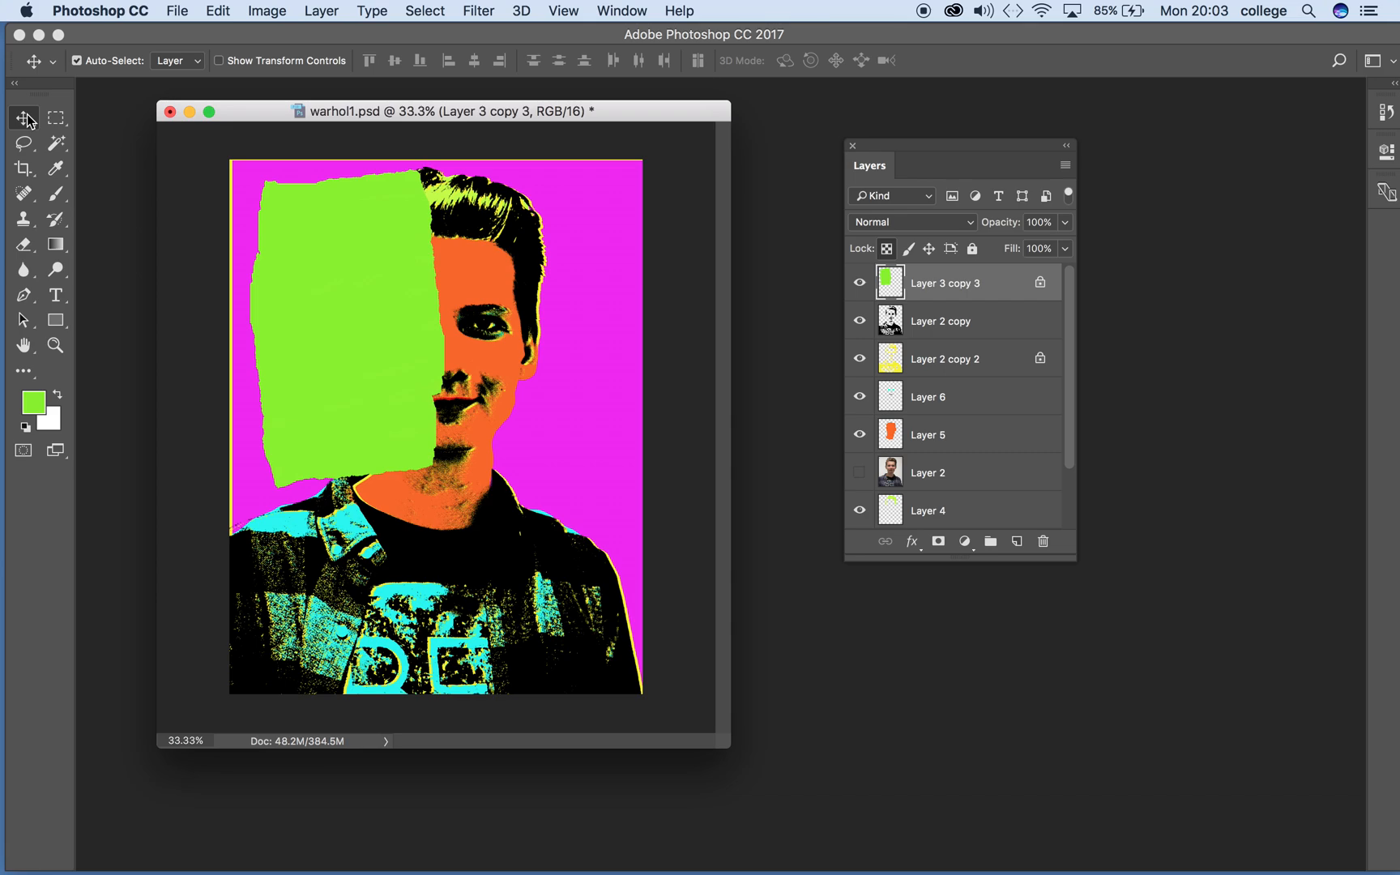
{"action": "left_click_drag", "start_coordinate": [301, 259], "coordinate": [302, 261]}
{"action": "left_click", "coordinate": [890, 222]}
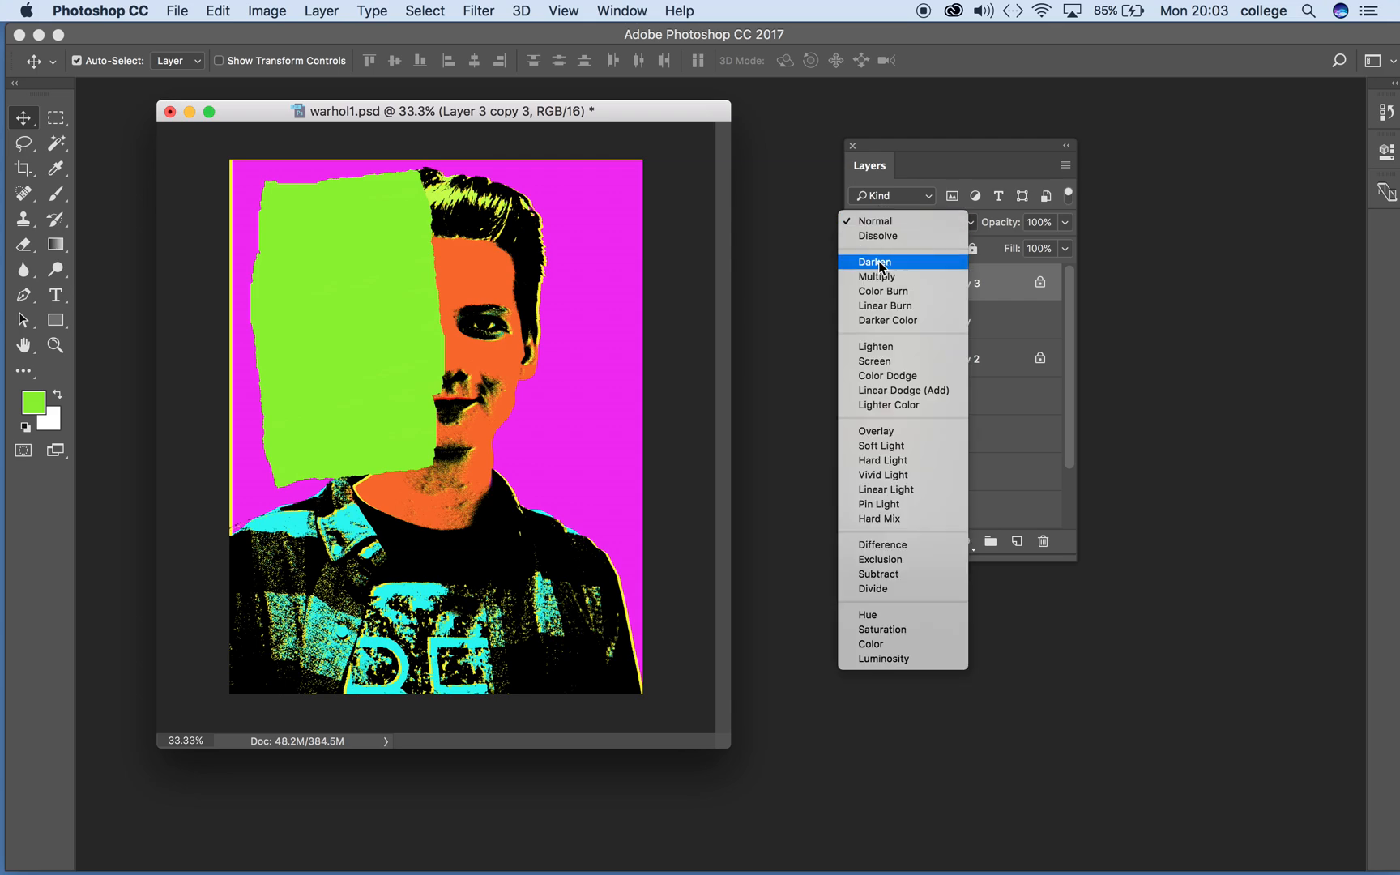
{"action": "left_click", "coordinate": [879, 261]}
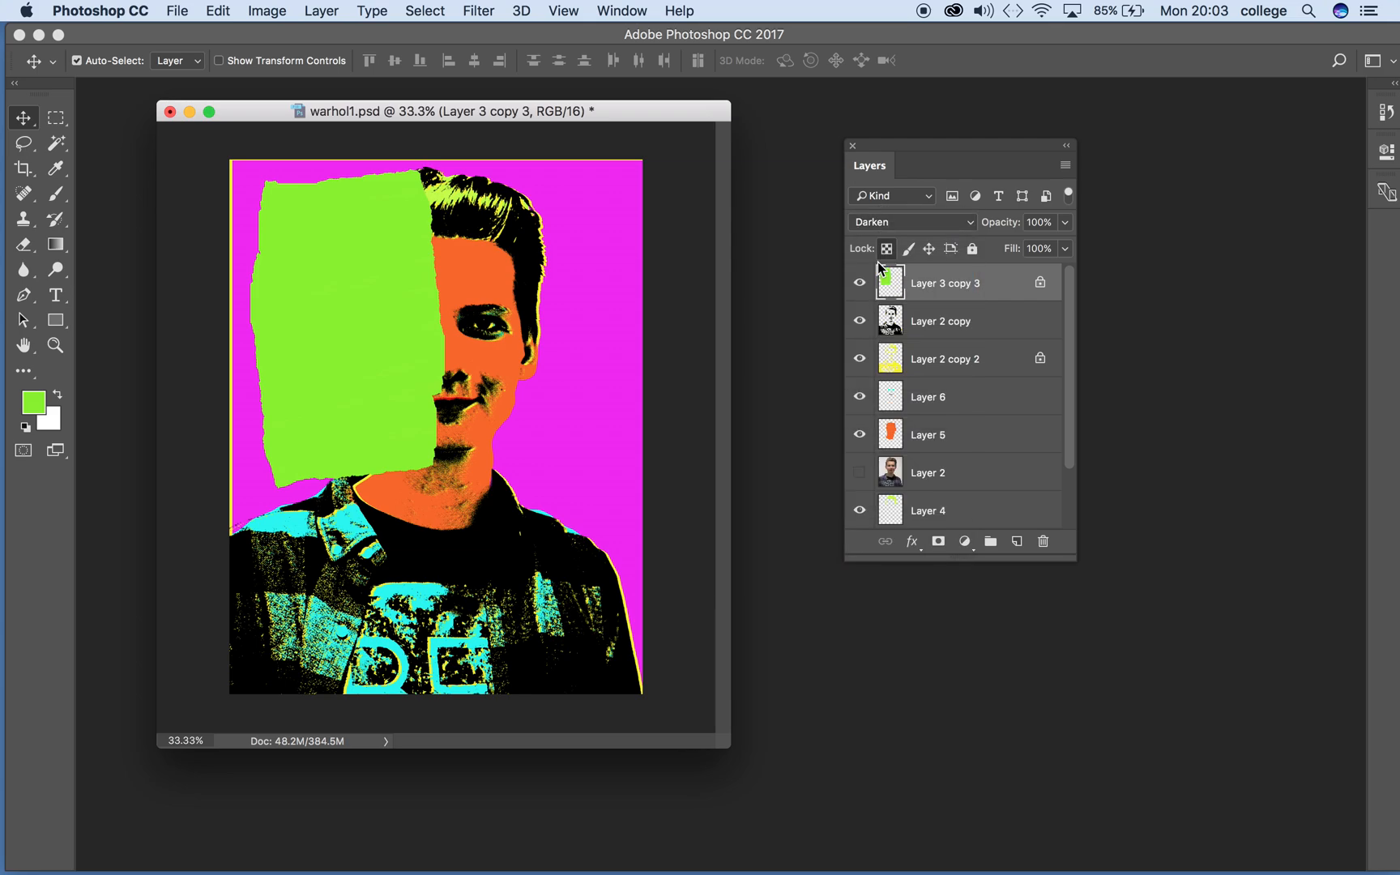
{"action": "left_click", "coordinate": [933, 231]}
{"action": "left_click", "coordinate": [919, 247]}
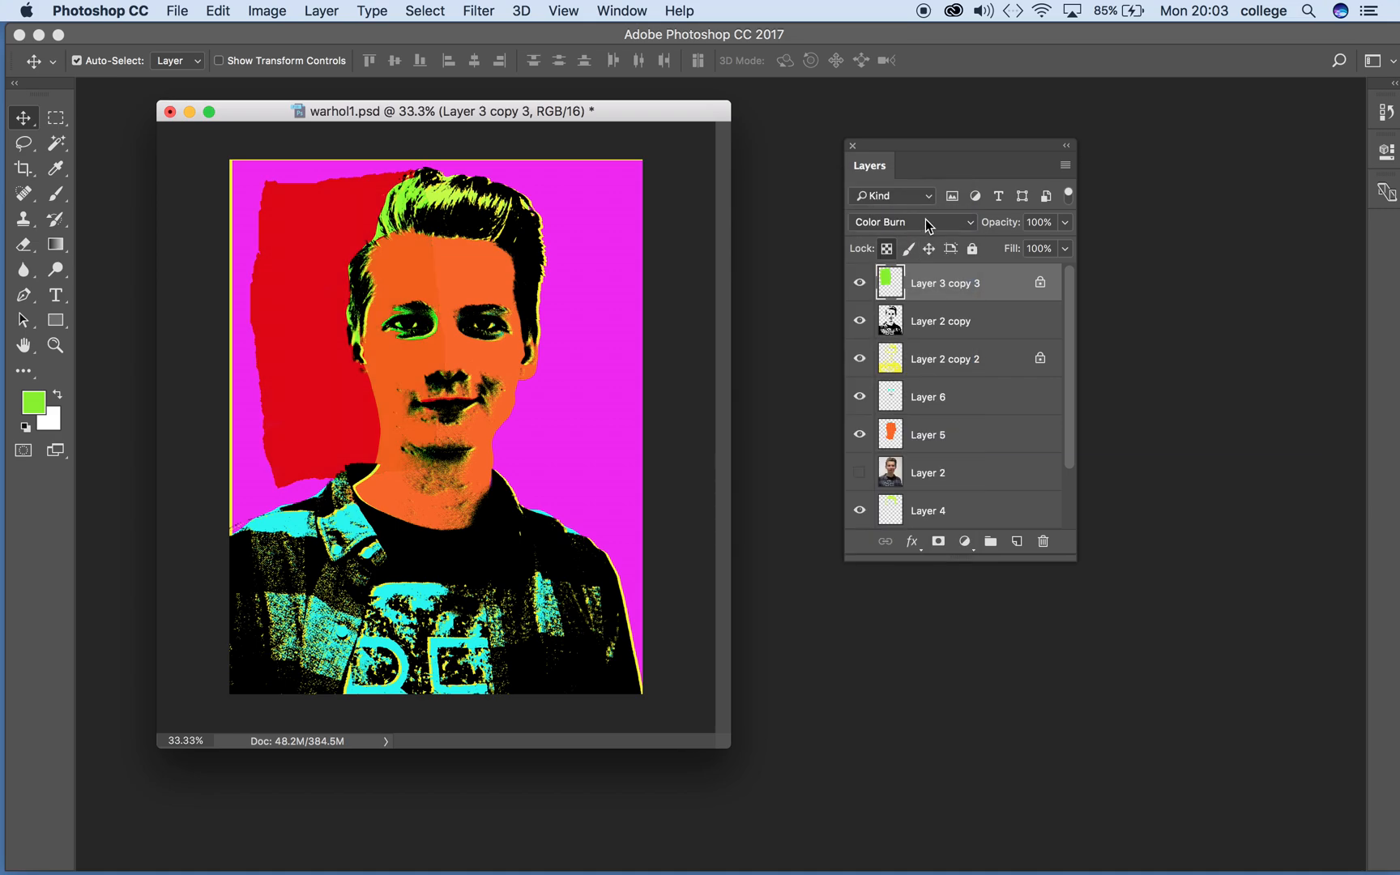
{"action": "left_click", "coordinate": [929, 220]}
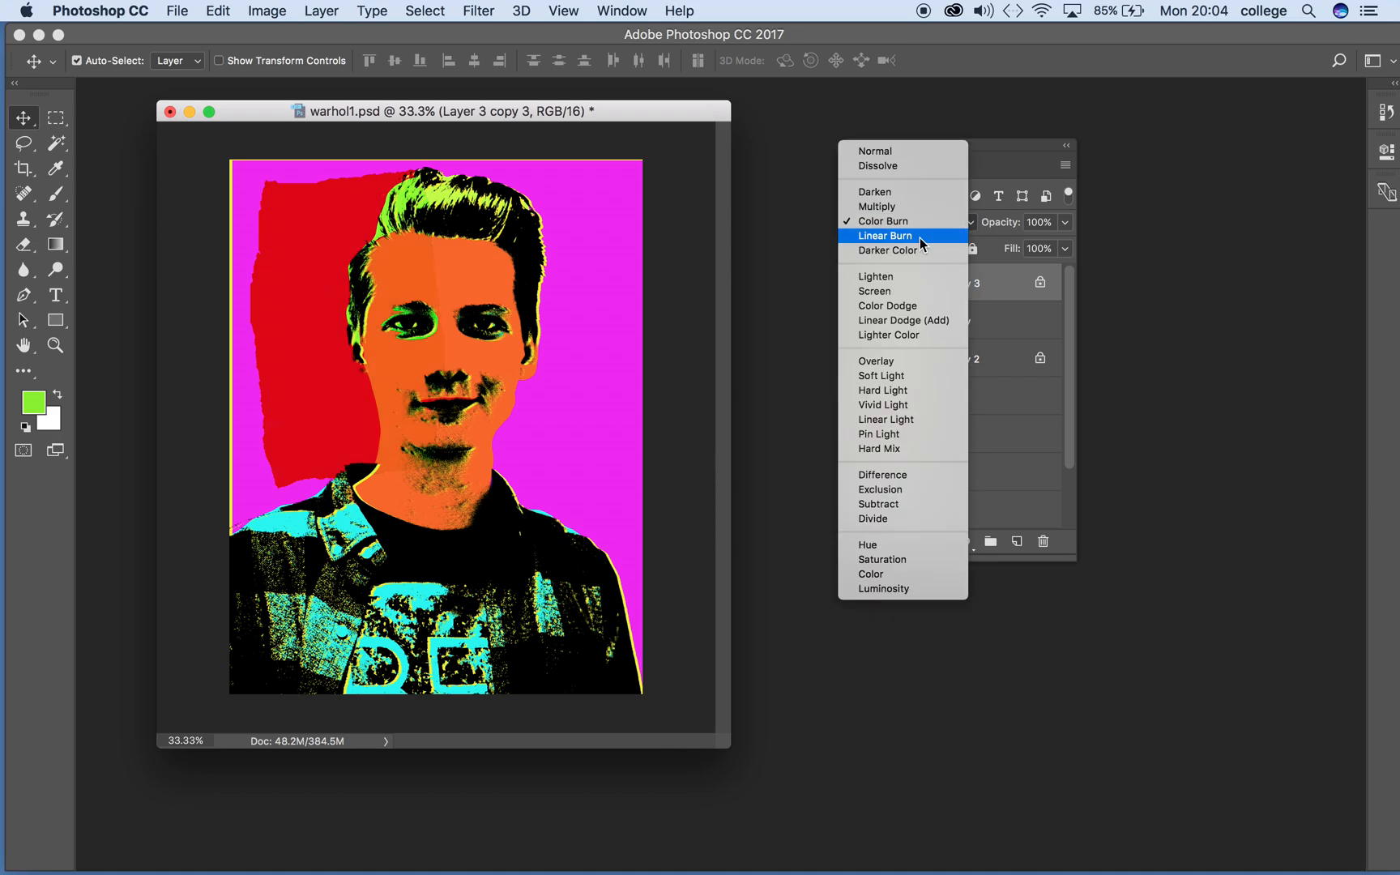
{"action": "left_click", "coordinate": [920, 237]}
{"action": "left_click", "coordinate": [917, 225]}
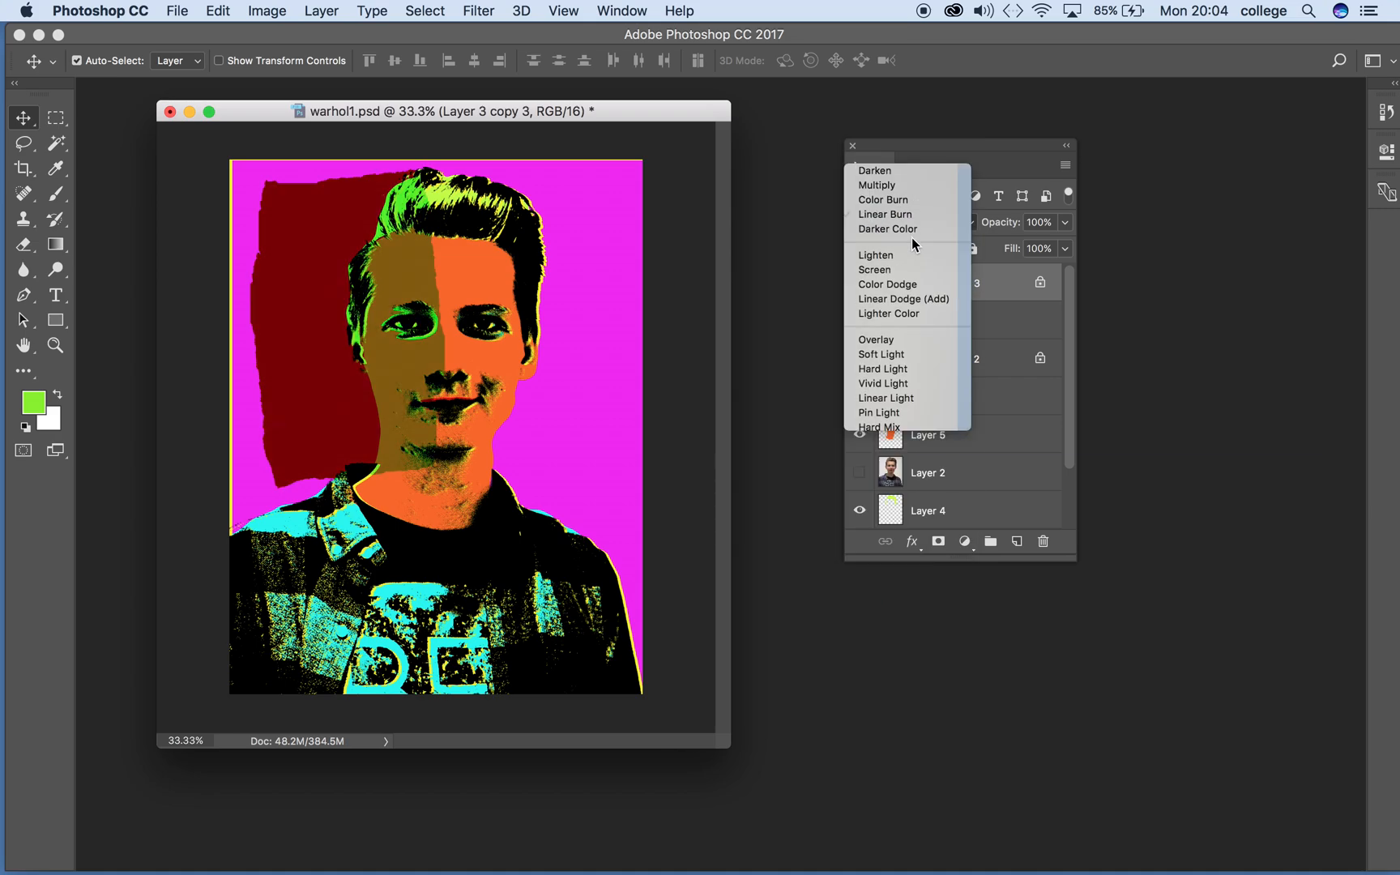
{"action": "left_click", "coordinate": [913, 235]}
Try Lighten, Screen and Color Dodge on the paper layer, and set its blend mode to Linear Dodge (Add).
{"action": "left_click", "coordinate": [915, 224]}
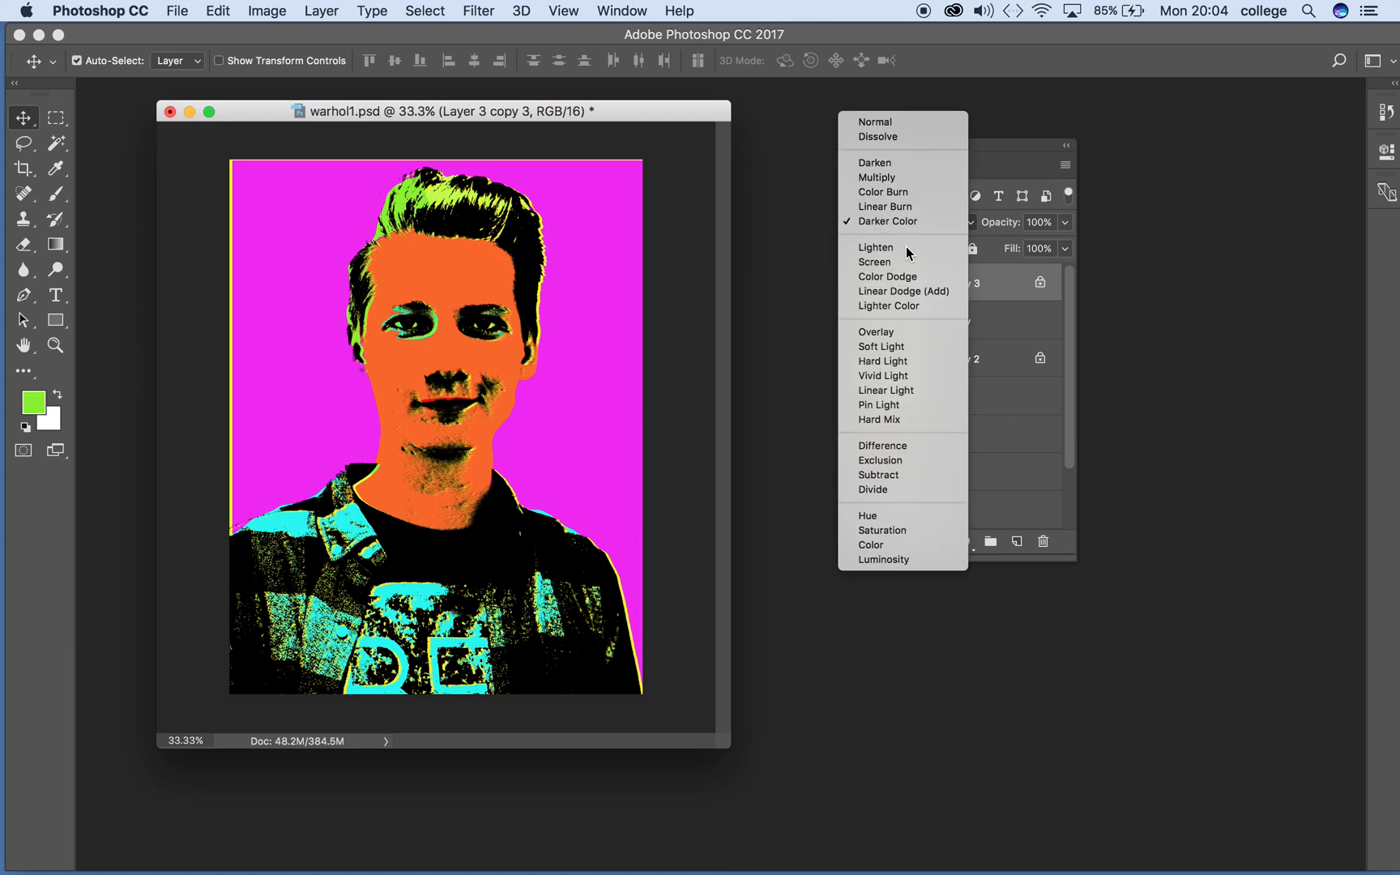
{"action": "left_click", "coordinate": [907, 249]}
{"action": "left_click", "coordinate": [924, 229]}
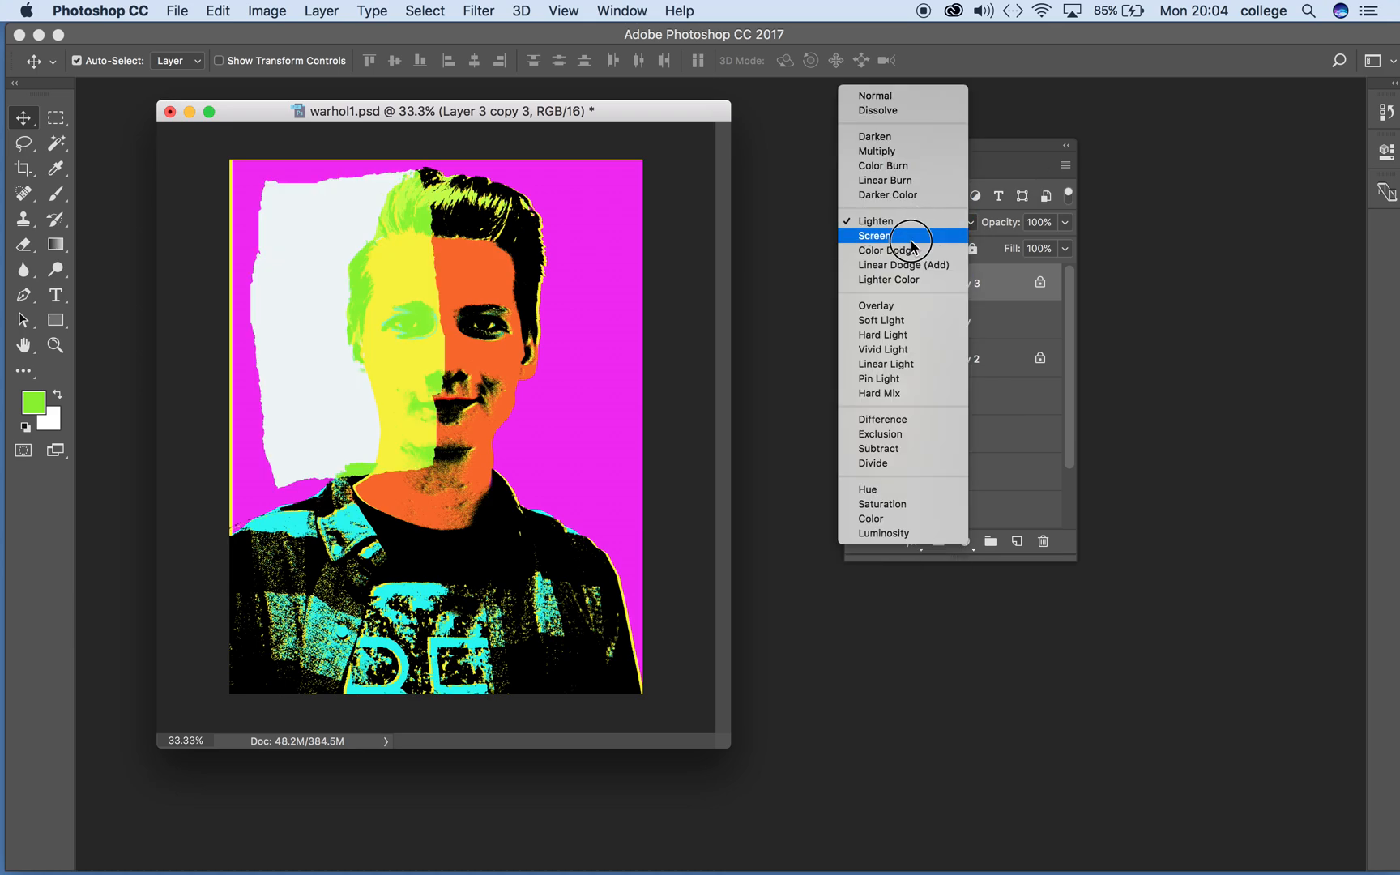
{"action": "left_click", "coordinate": [915, 231]}
{"action": "left_click", "coordinate": [916, 231]}
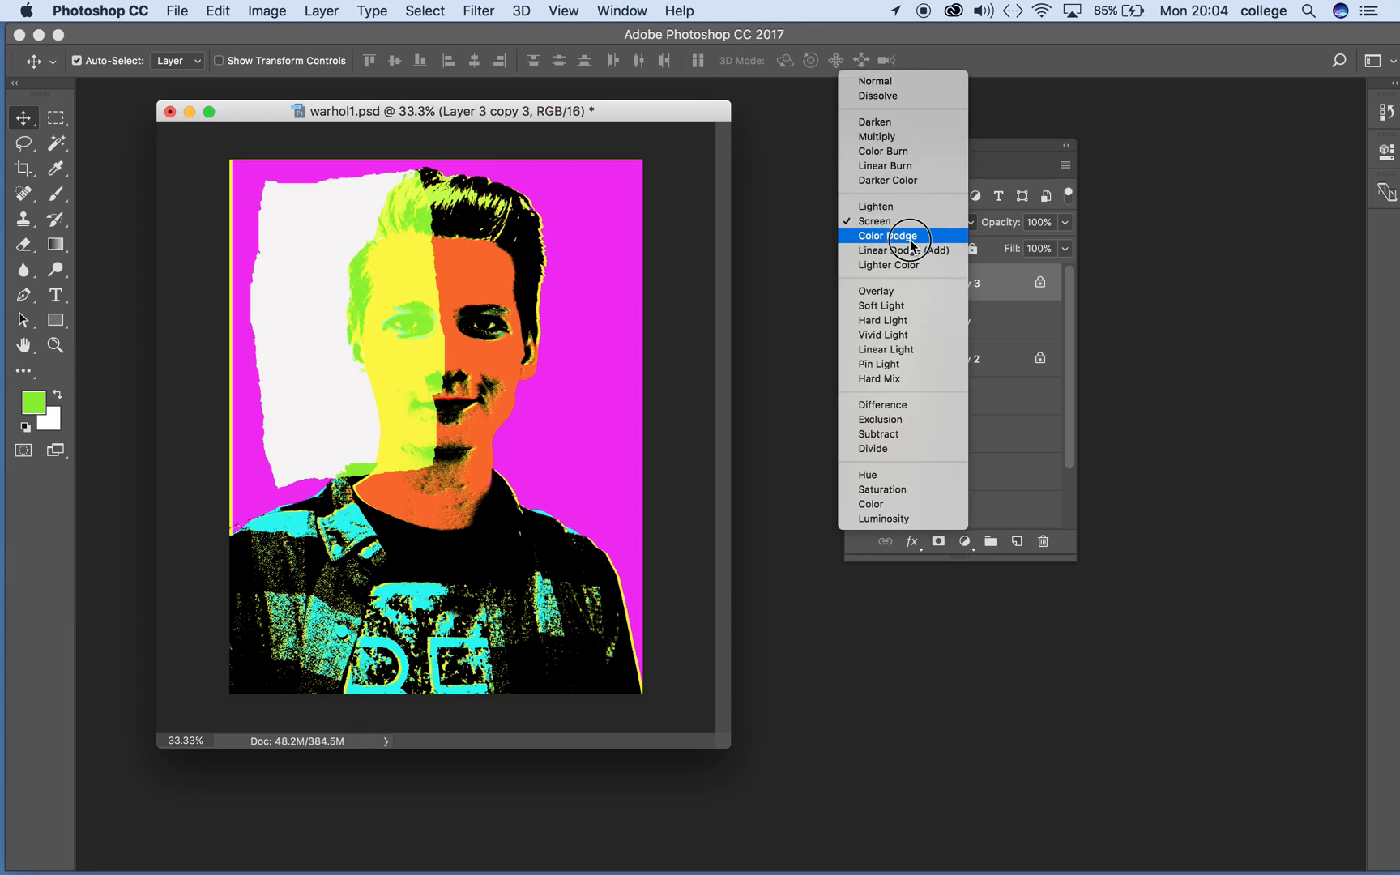
{"action": "left_click", "coordinate": [911, 246]}
{"action": "left_click", "coordinate": [913, 228]}
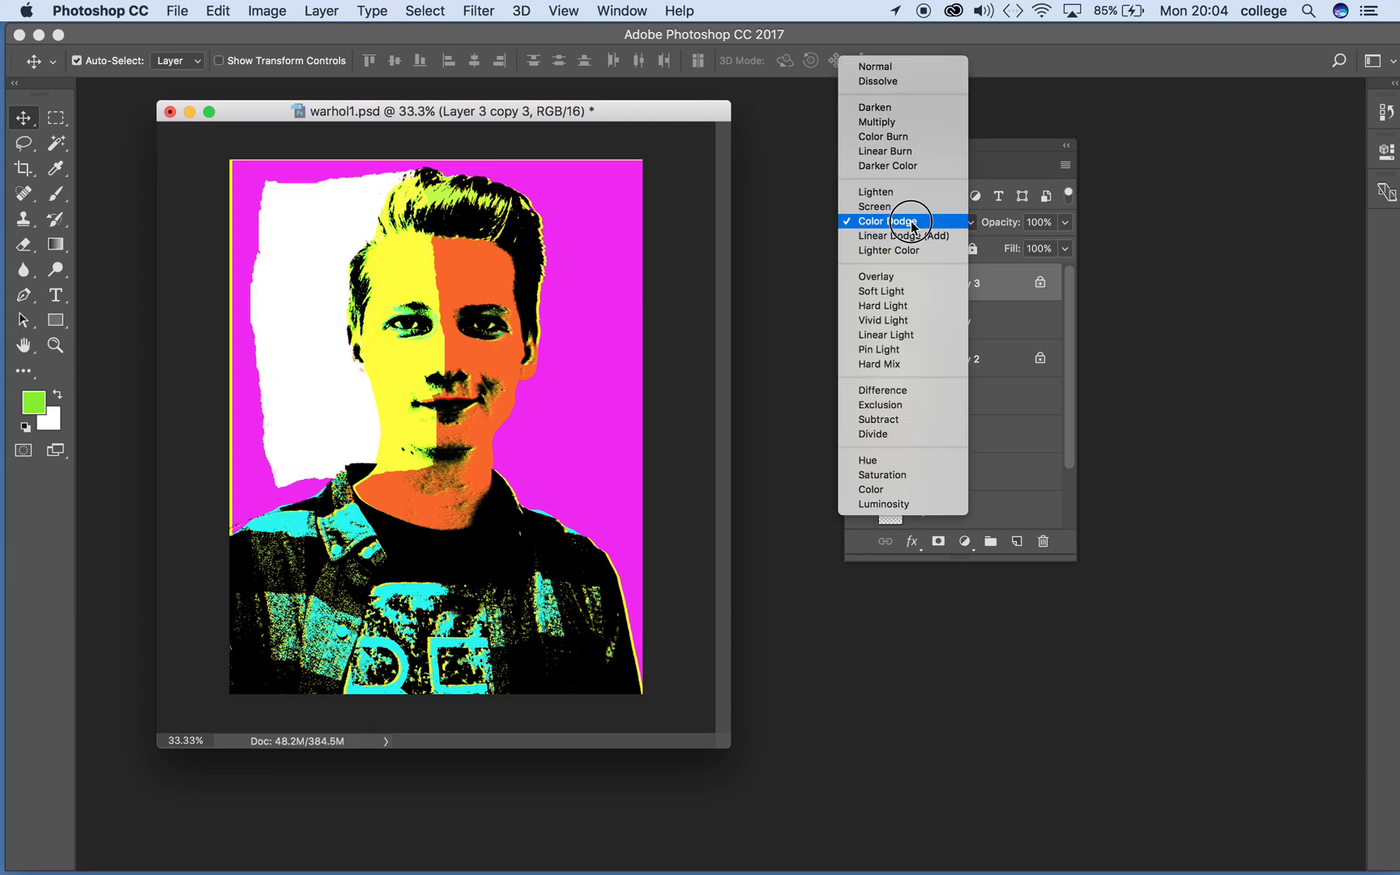
{"action": "left_click", "coordinate": [904, 236]}
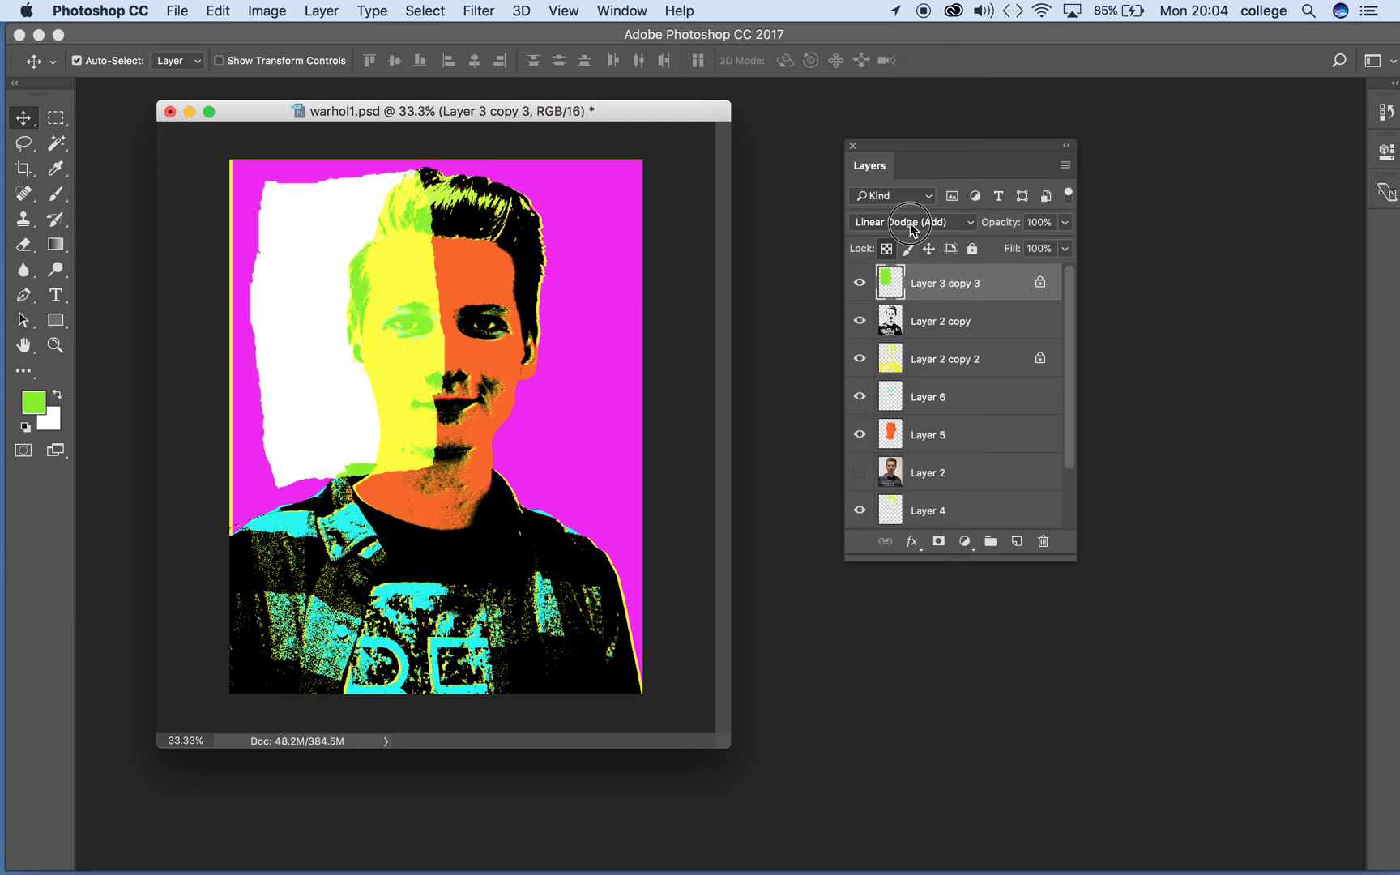
Try the Lighter Color, Overlay and Soft Light blend modes on the green paper layer.
{"action": "left_click", "coordinate": [906, 223]}
{"action": "left_click", "coordinate": [904, 239]}
{"action": "left_click", "coordinate": [917, 226]}
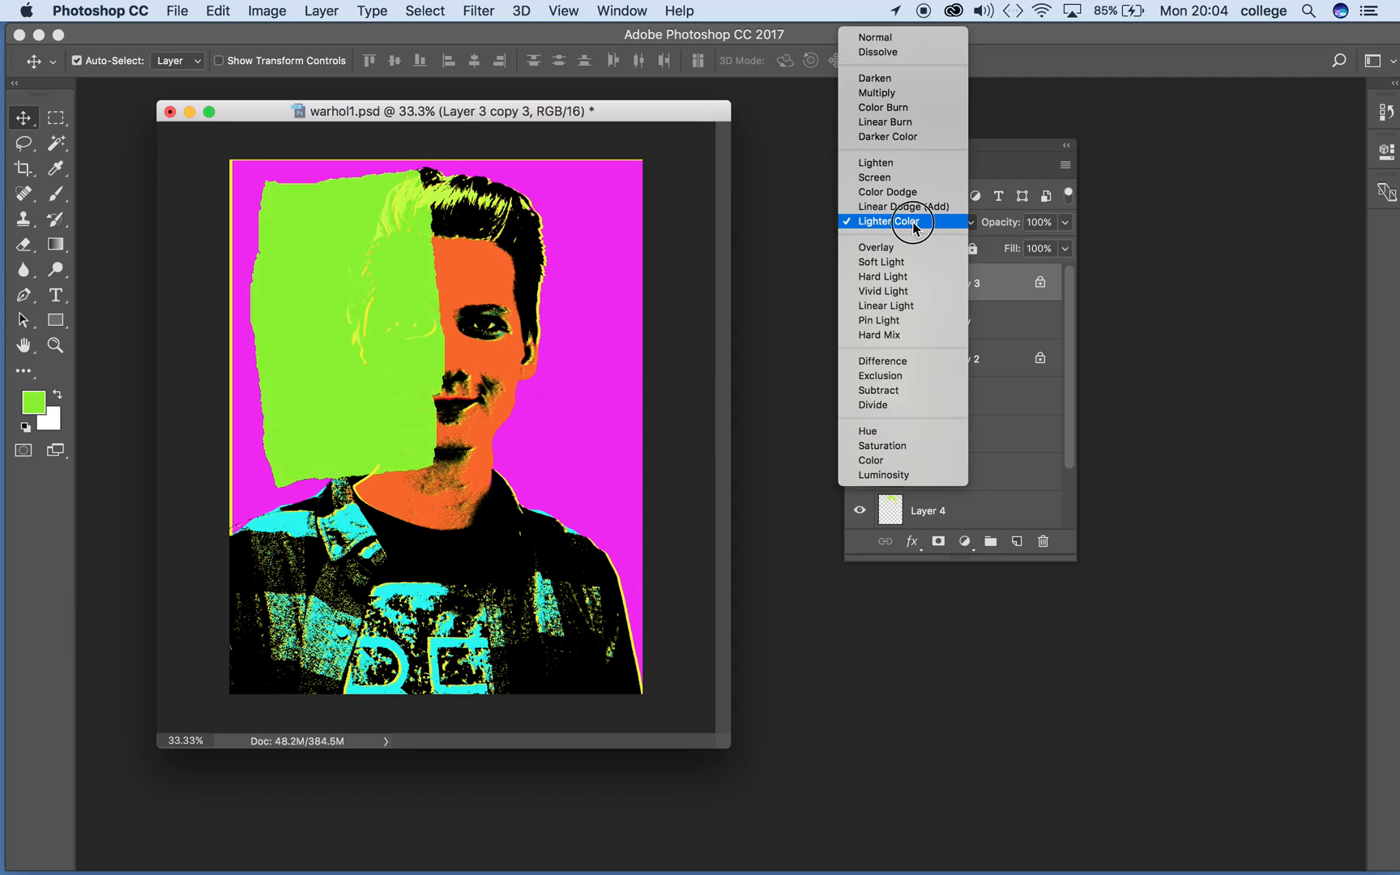
{"action": "left_click", "coordinate": [906, 256]}
{"action": "left_click", "coordinate": [905, 222]}
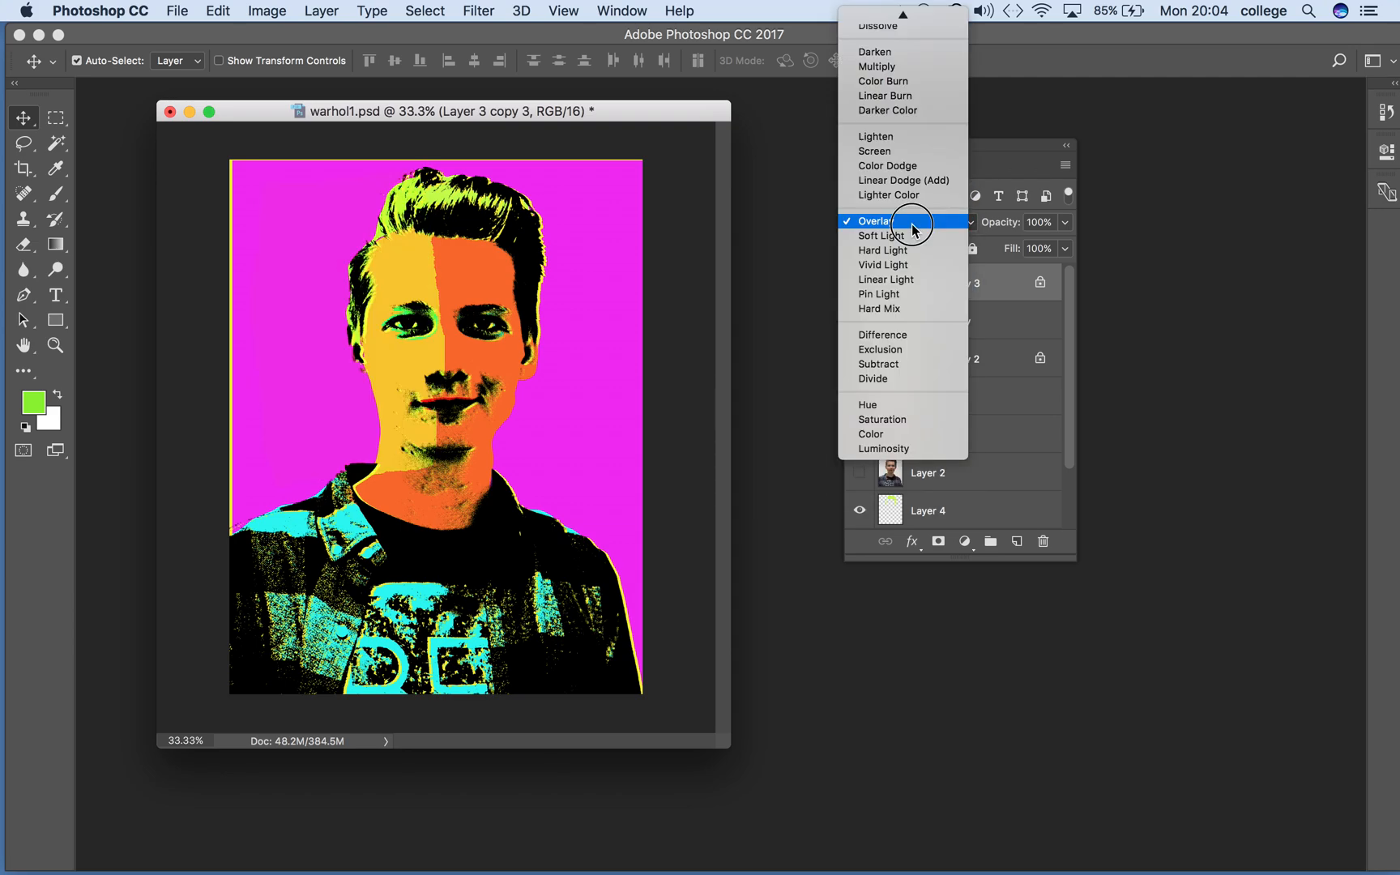
{"action": "left_click", "coordinate": [904, 243]}
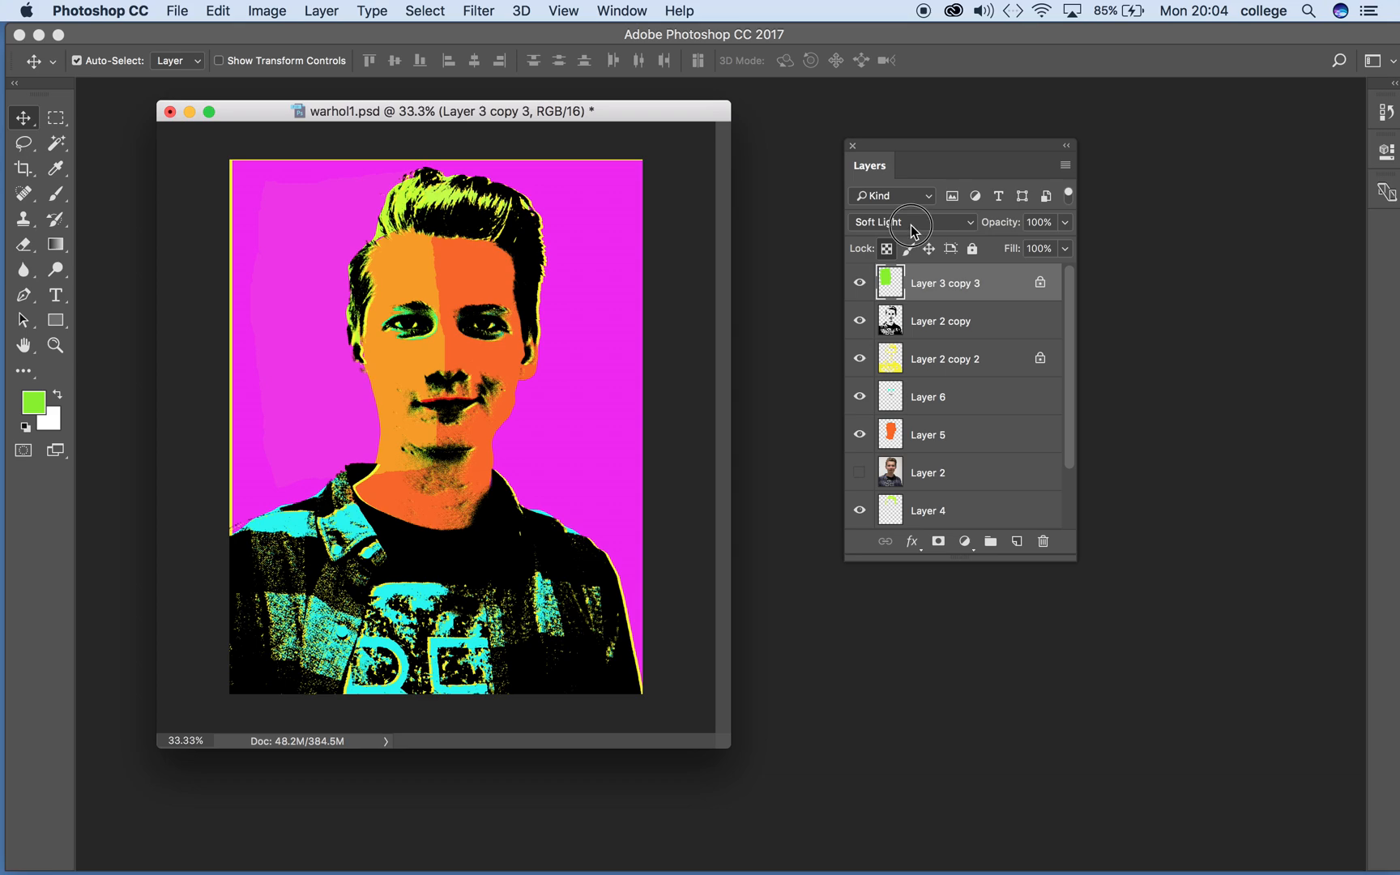
Try the Hard Light, Vivid Light, Linear Light, Pin Light and Hard Mix blend modes on the green paper layer.
{"action": "left_click", "coordinate": [907, 223]}
{"action": "left_click", "coordinate": [904, 240]}
{"action": "left_click", "coordinate": [904, 223]}
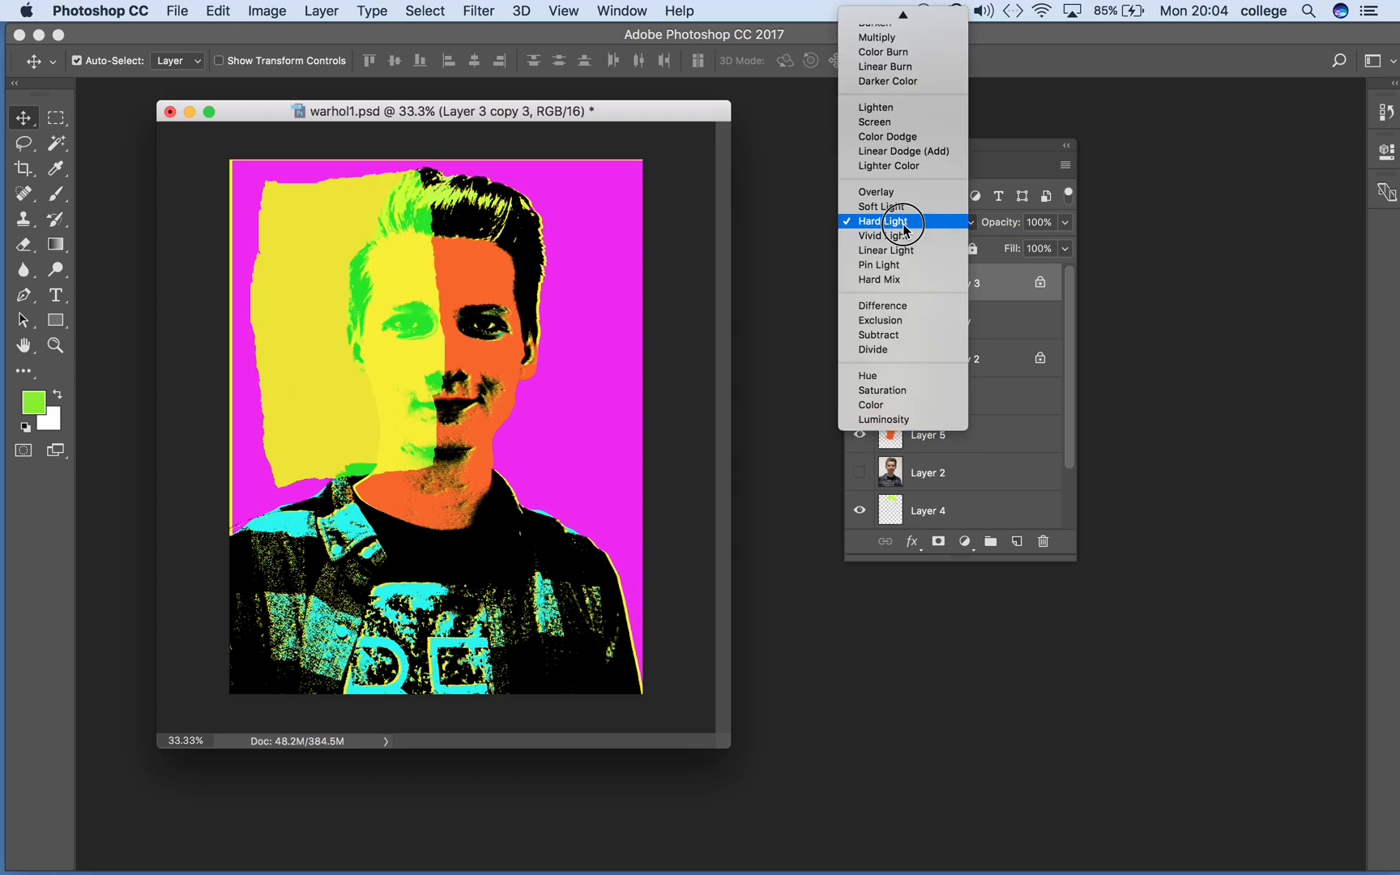
{"action": "left_click", "coordinate": [901, 243]}
{"action": "left_click", "coordinate": [904, 222]}
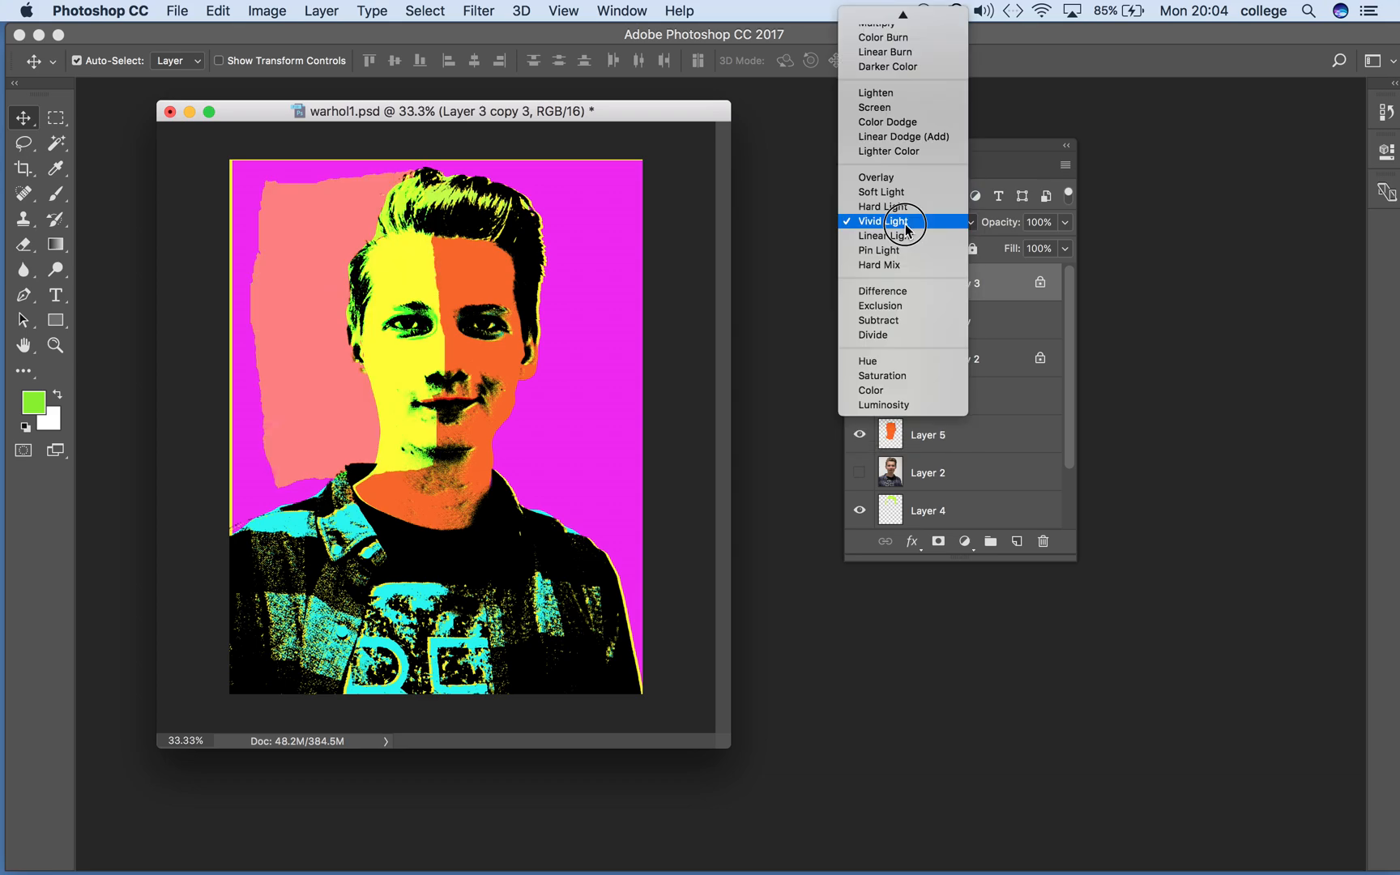
{"action": "left_click", "coordinate": [907, 235]}
{"action": "left_click", "coordinate": [906, 225]}
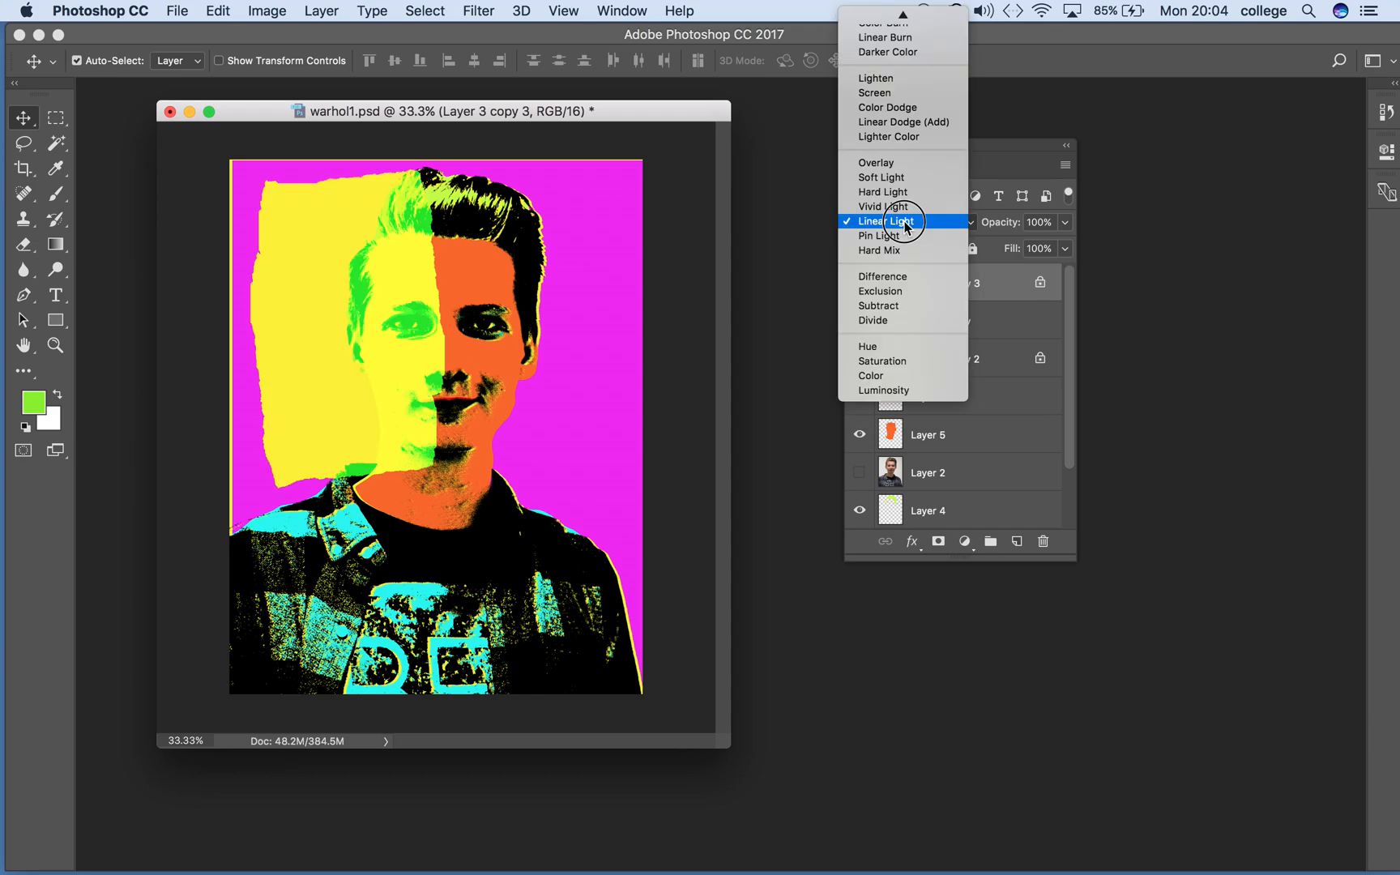
{"action": "left_click", "coordinate": [907, 240]}
{"action": "left_click", "coordinate": [902, 225]}
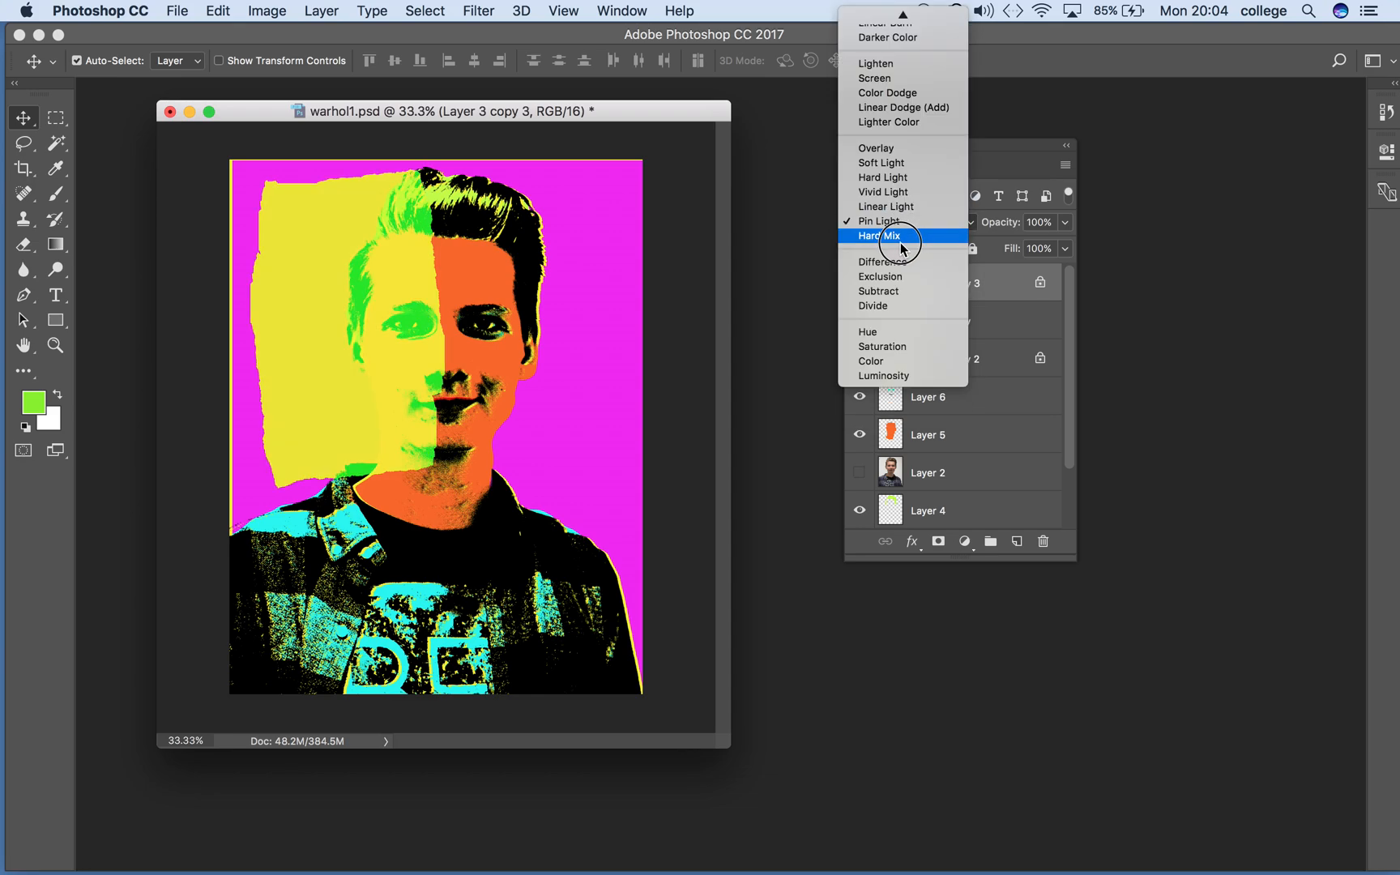
{"action": "left_click", "coordinate": [901, 237]}
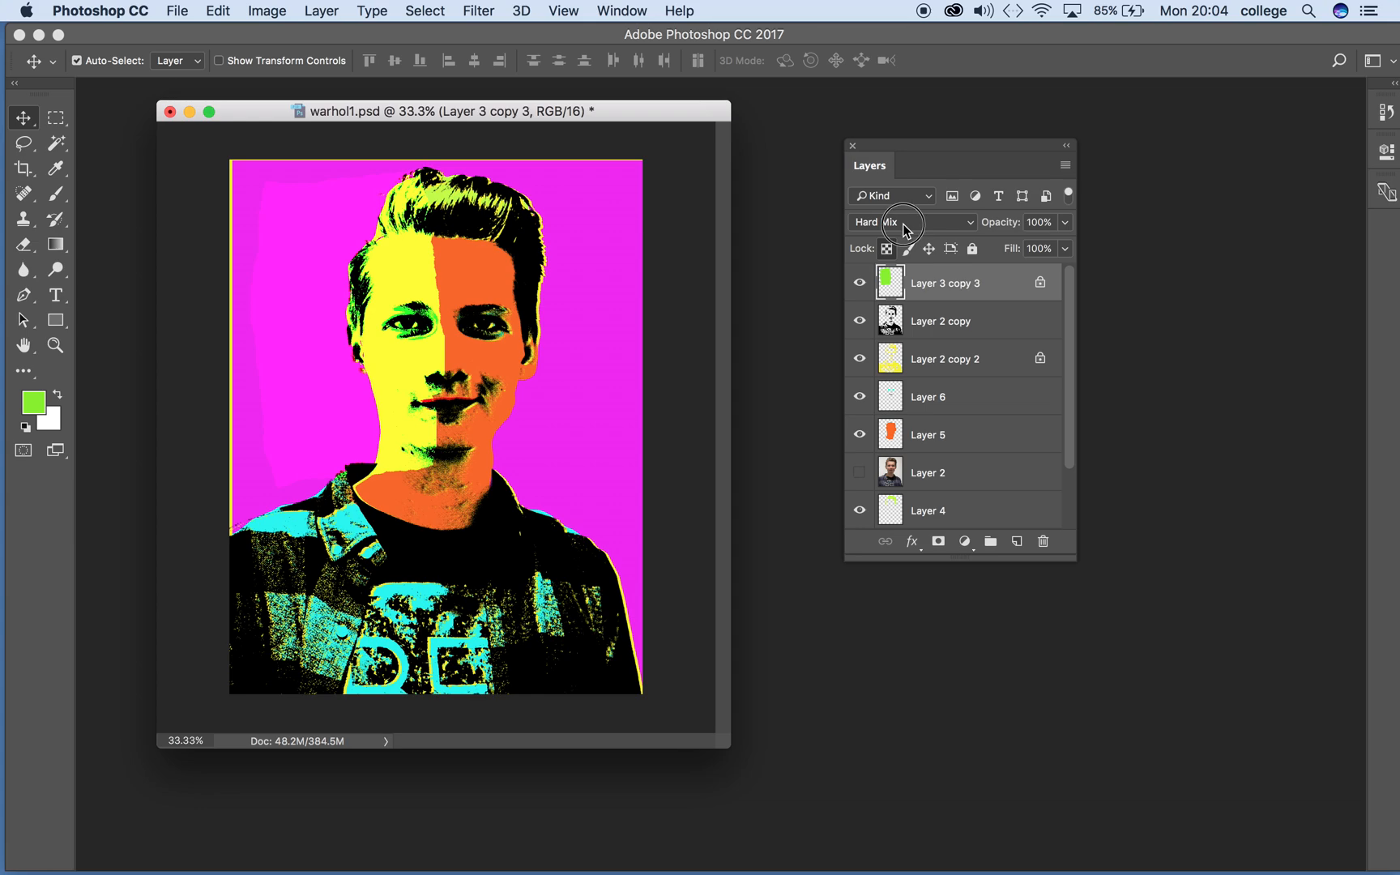
Try Difference, Exclusion and Subtract on the green paper layer, and set its blend mode to Divide.
{"action": "left_click", "coordinate": [900, 223]}
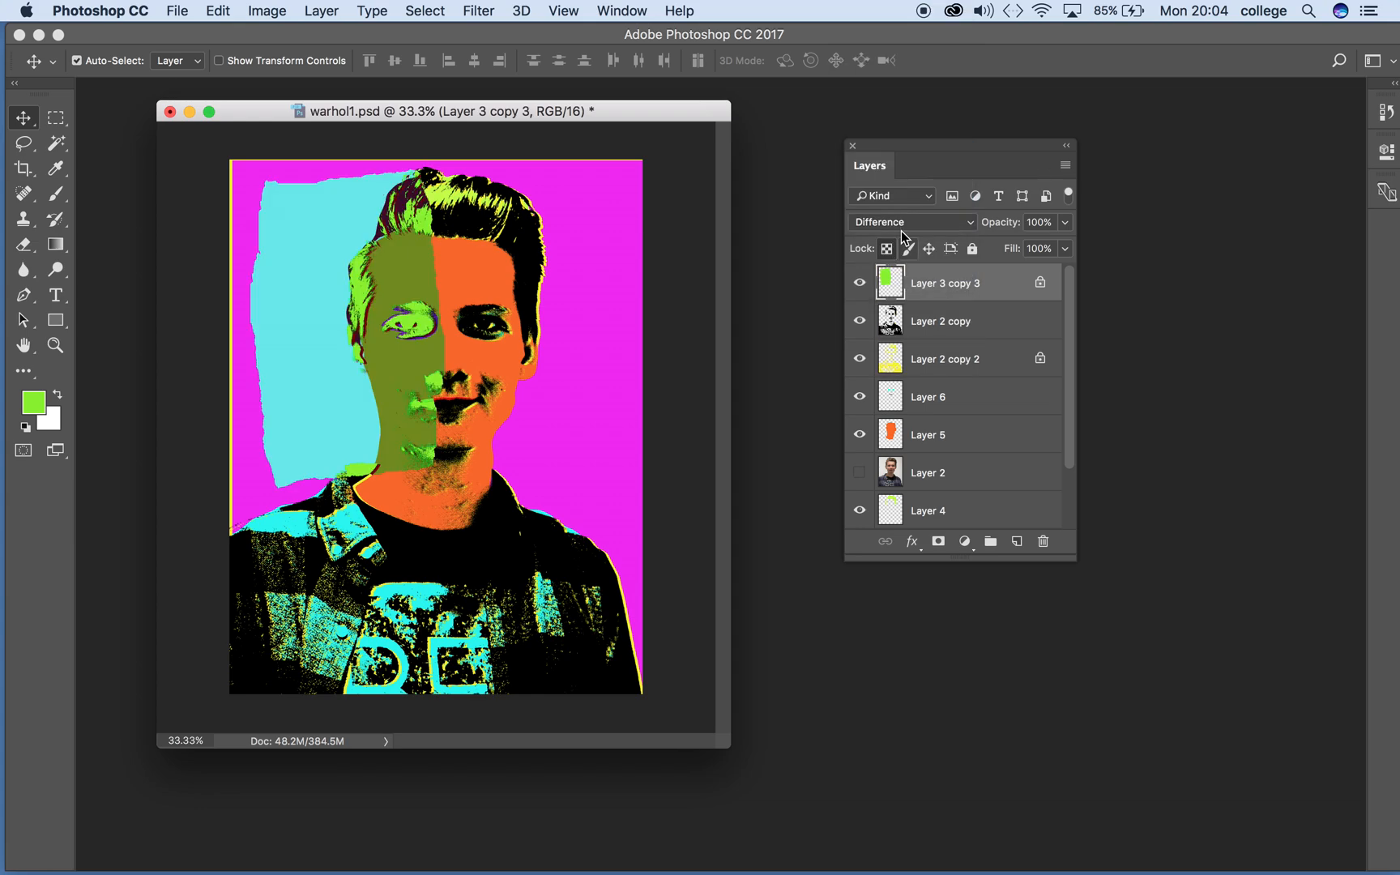
{"action": "left_click", "coordinate": [907, 223]}
{"action": "left_click", "coordinate": [912, 236]}
{"action": "left_click", "coordinate": [912, 225]}
{"action": "left_click", "coordinate": [899, 241]}
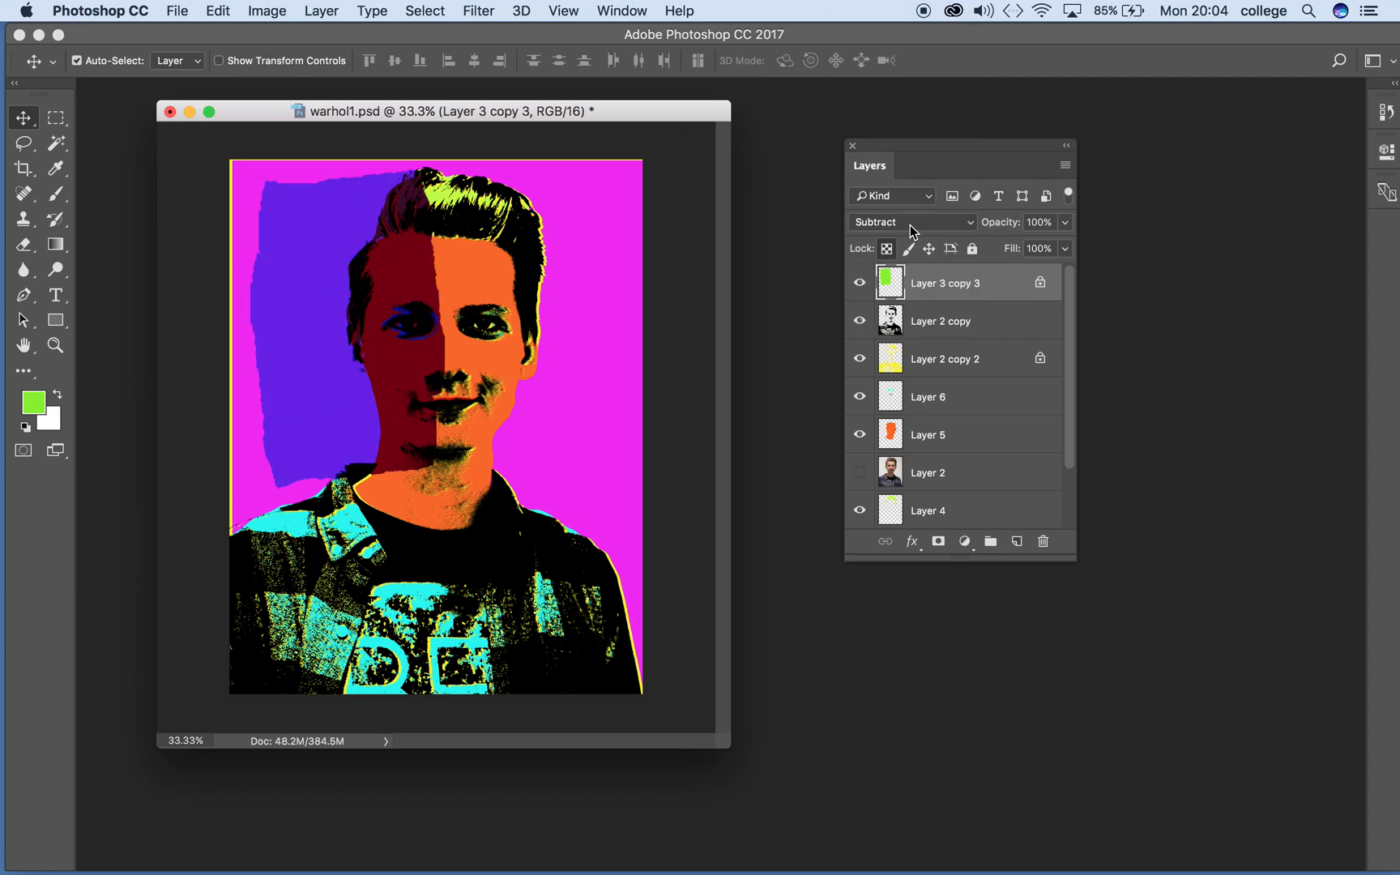
{"action": "left_click", "coordinate": [905, 222]}
{"action": "left_click", "coordinate": [873, 236]}
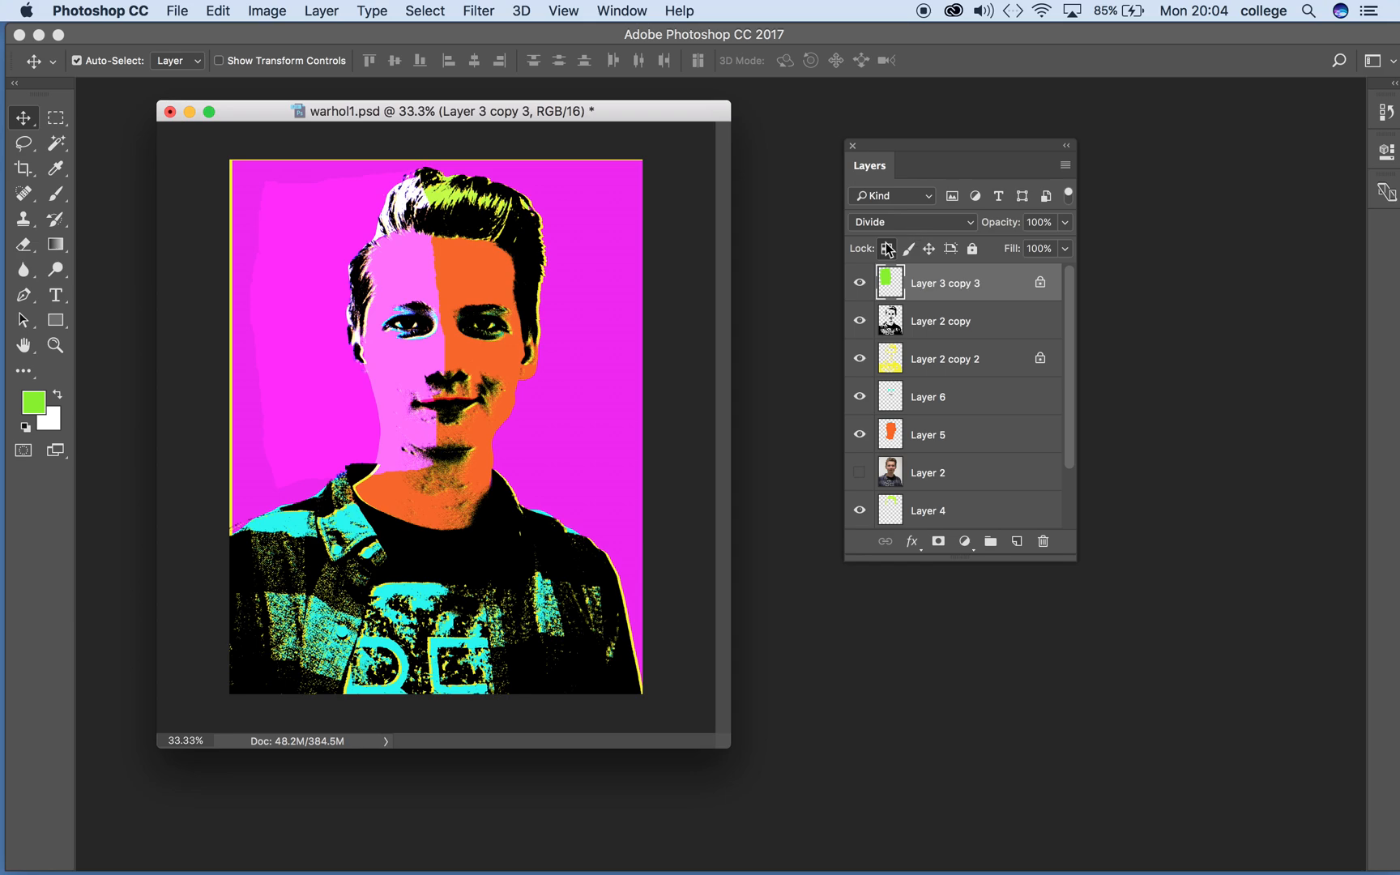
Shift the torn paper slightly up and left, and place a duplicate of its layer over the portrait's lower face and right-hand shoulder.
{"action": "mouse_move", "coordinate": [394, 385]}
{"action": "left_mouse_down"}
{"action": "mouse_move", "coordinate": [381, 361]}
{"action": "mouse_move", "coordinate": [376, 372]}
{"action": "left_mouse_up"}
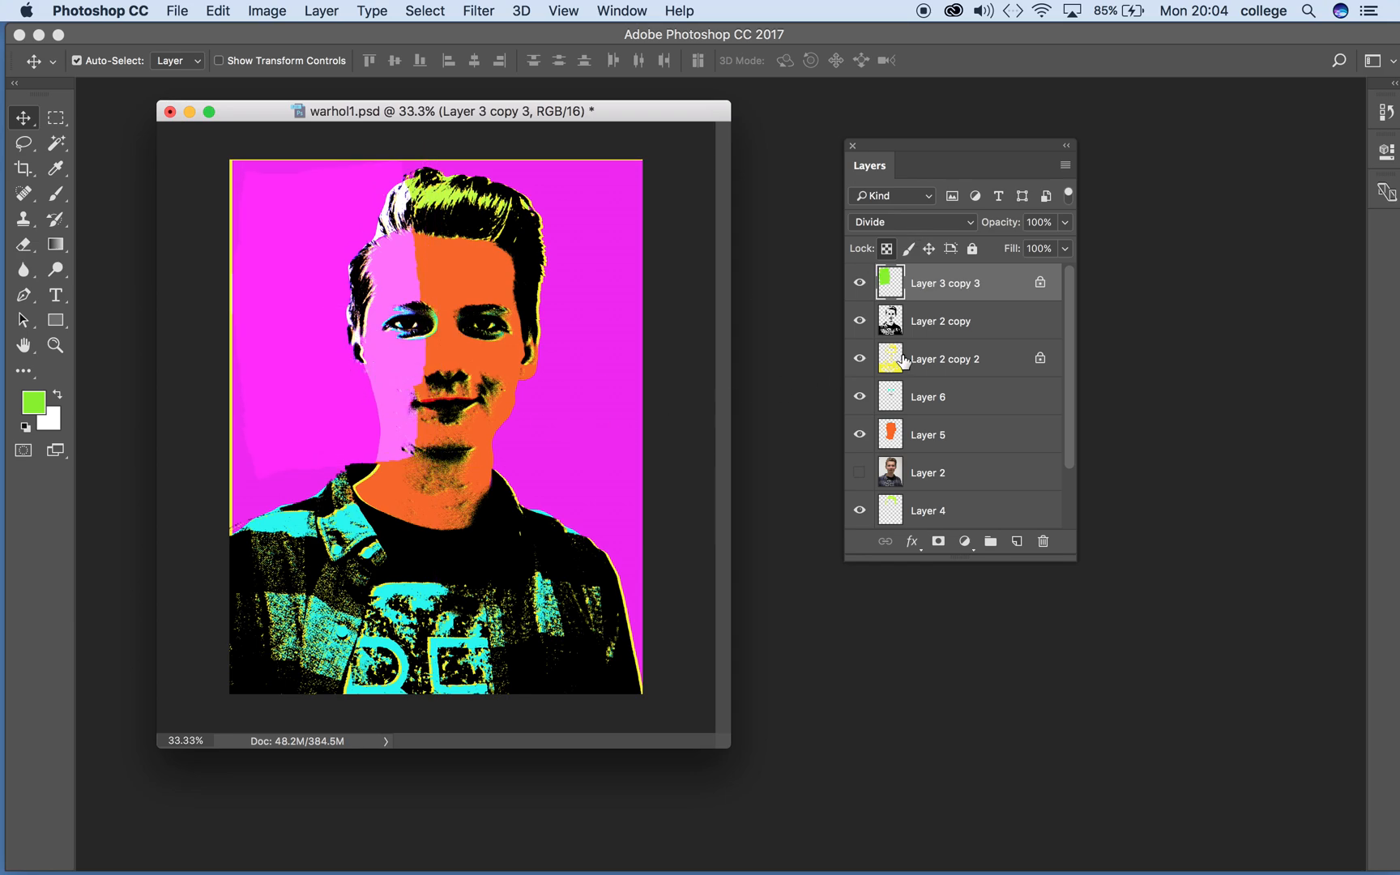
{"action": "left_click_drag", "start_coordinate": [963, 299], "coordinate": [1017, 541]}
{"action": "left_click_drag", "start_coordinate": [350, 313], "coordinate": [535, 495]}
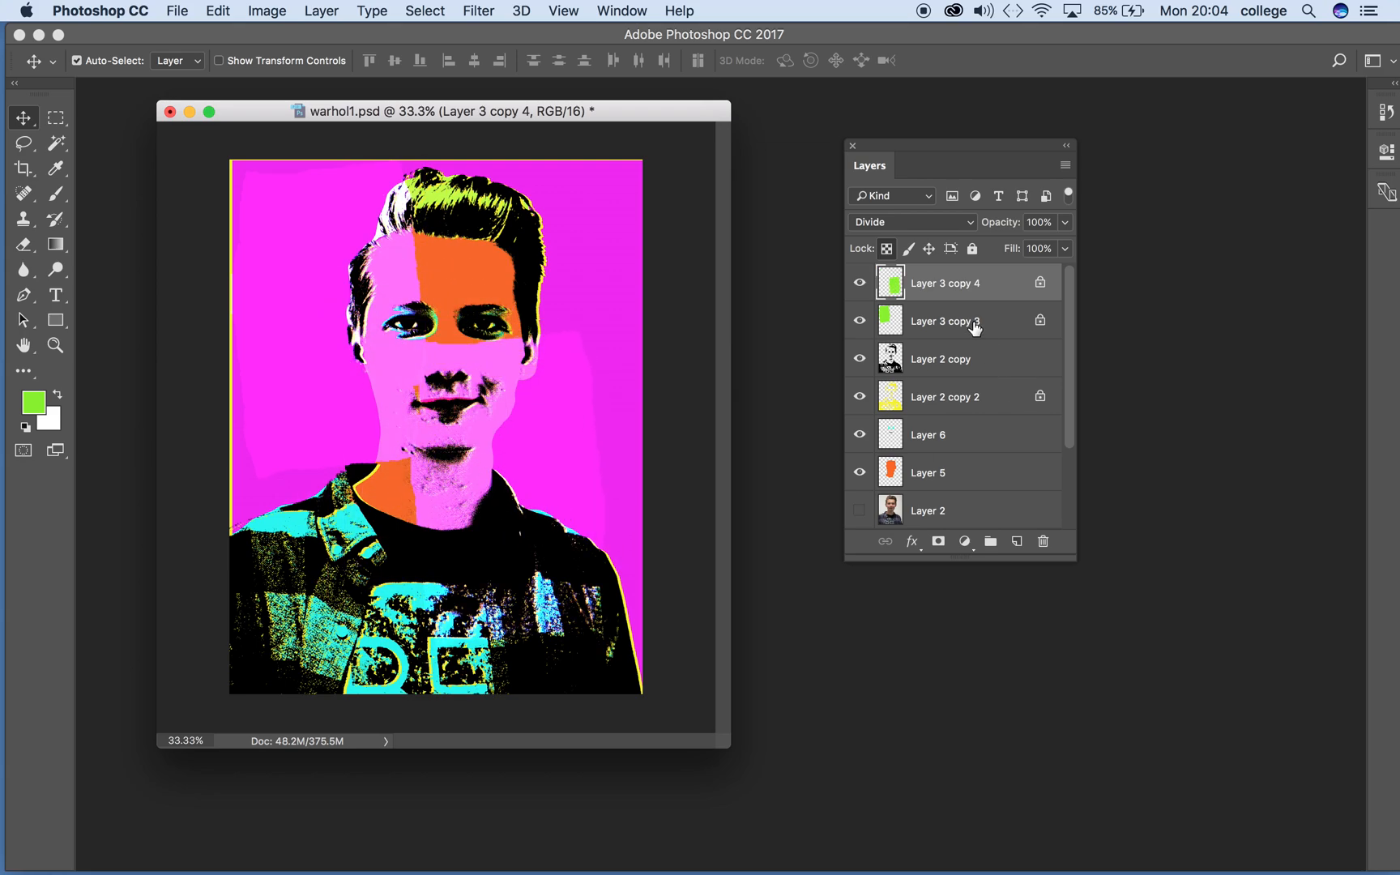
Try the Hue, Saturation and Color blend modes on the duplicated paper layer.
{"action": "left_click", "coordinate": [968, 228]}
{"action": "left_click", "coordinate": [914, 251]}
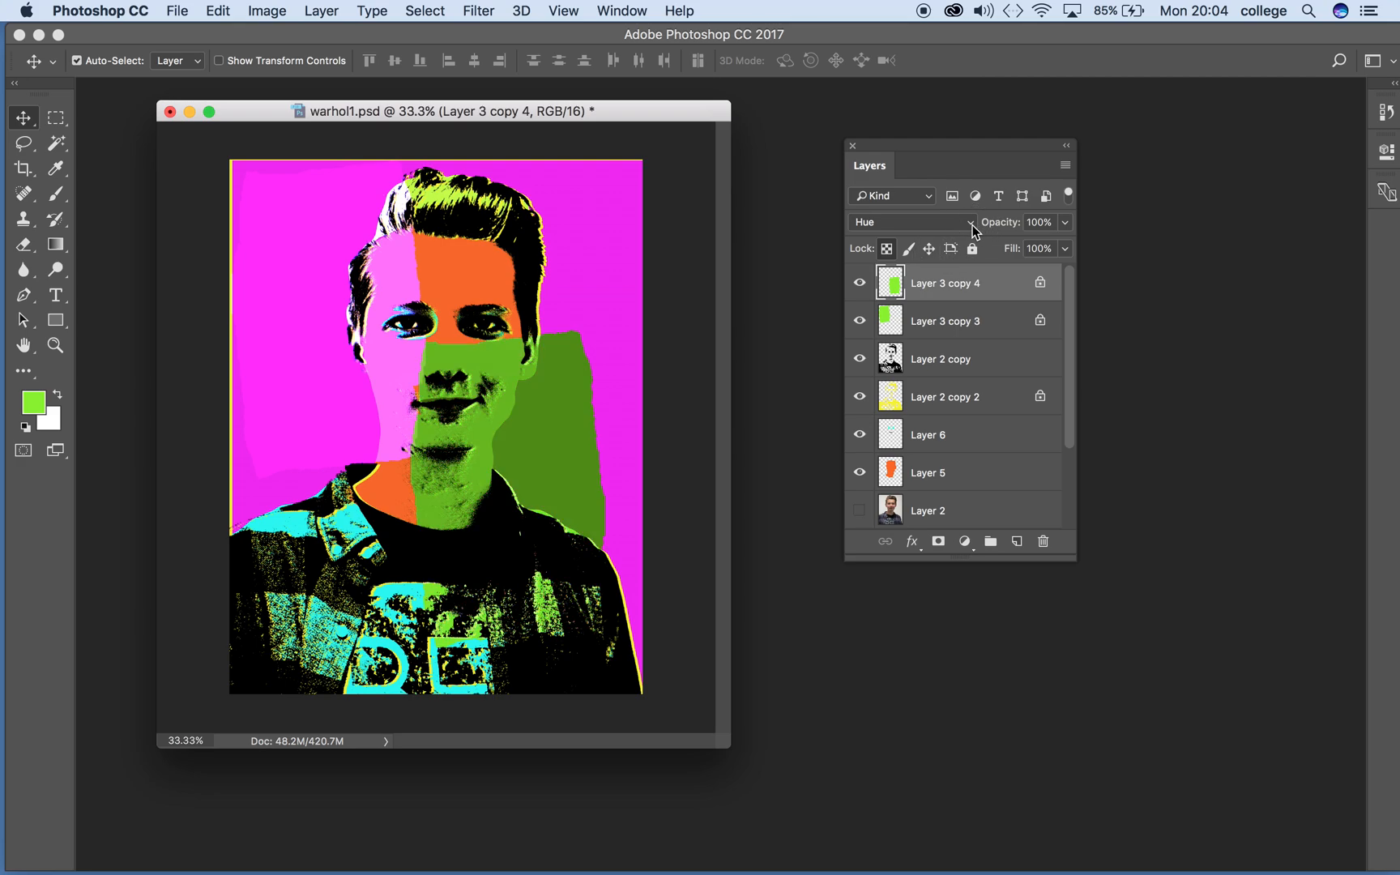
{"action": "left_click", "coordinate": [979, 230]}
{"action": "left_click", "coordinate": [928, 236]}
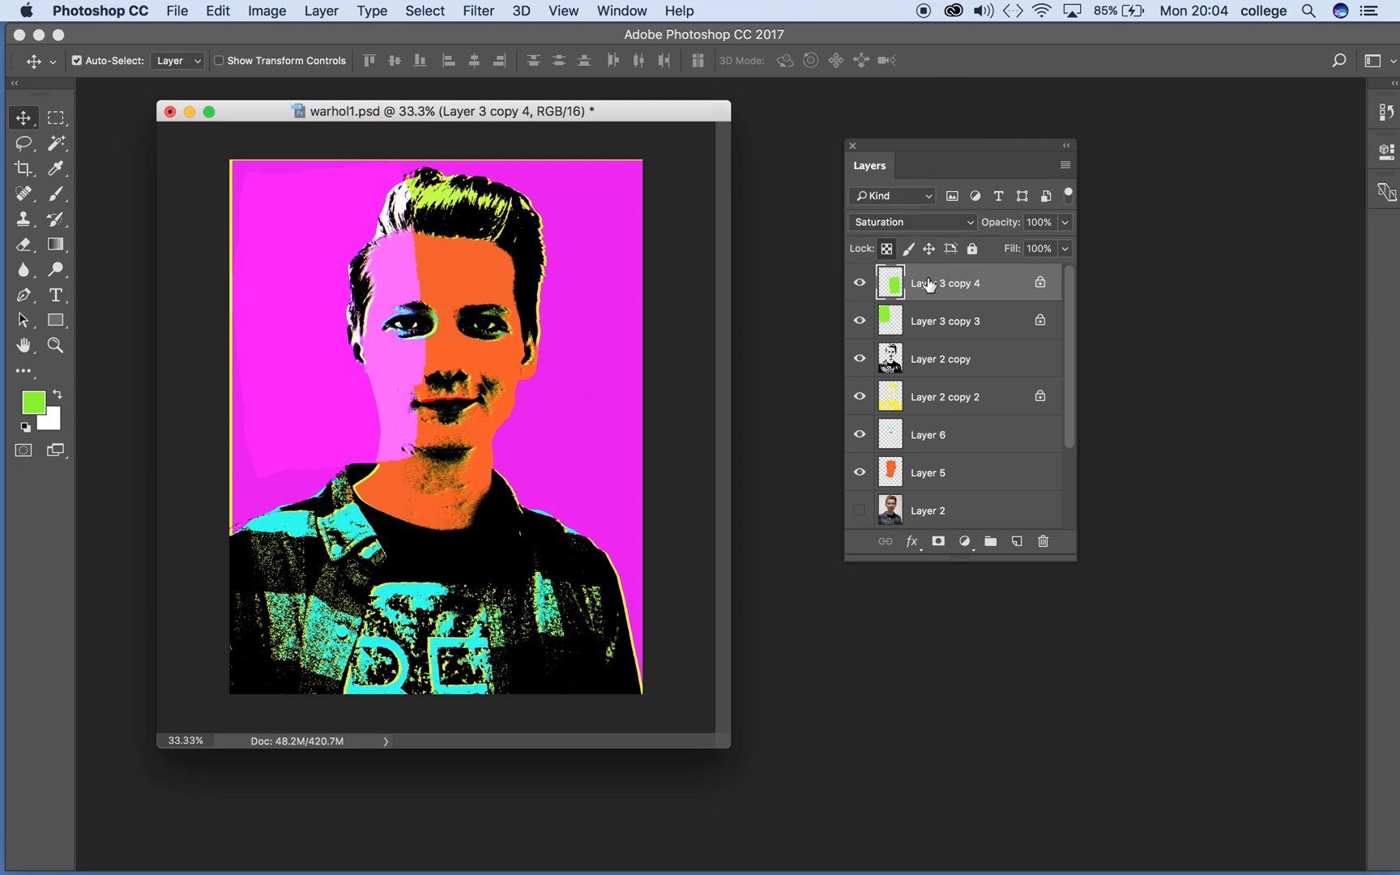
{"action": "left_click", "coordinate": [968, 226]}
{"action": "left_click", "coordinate": [932, 228]}
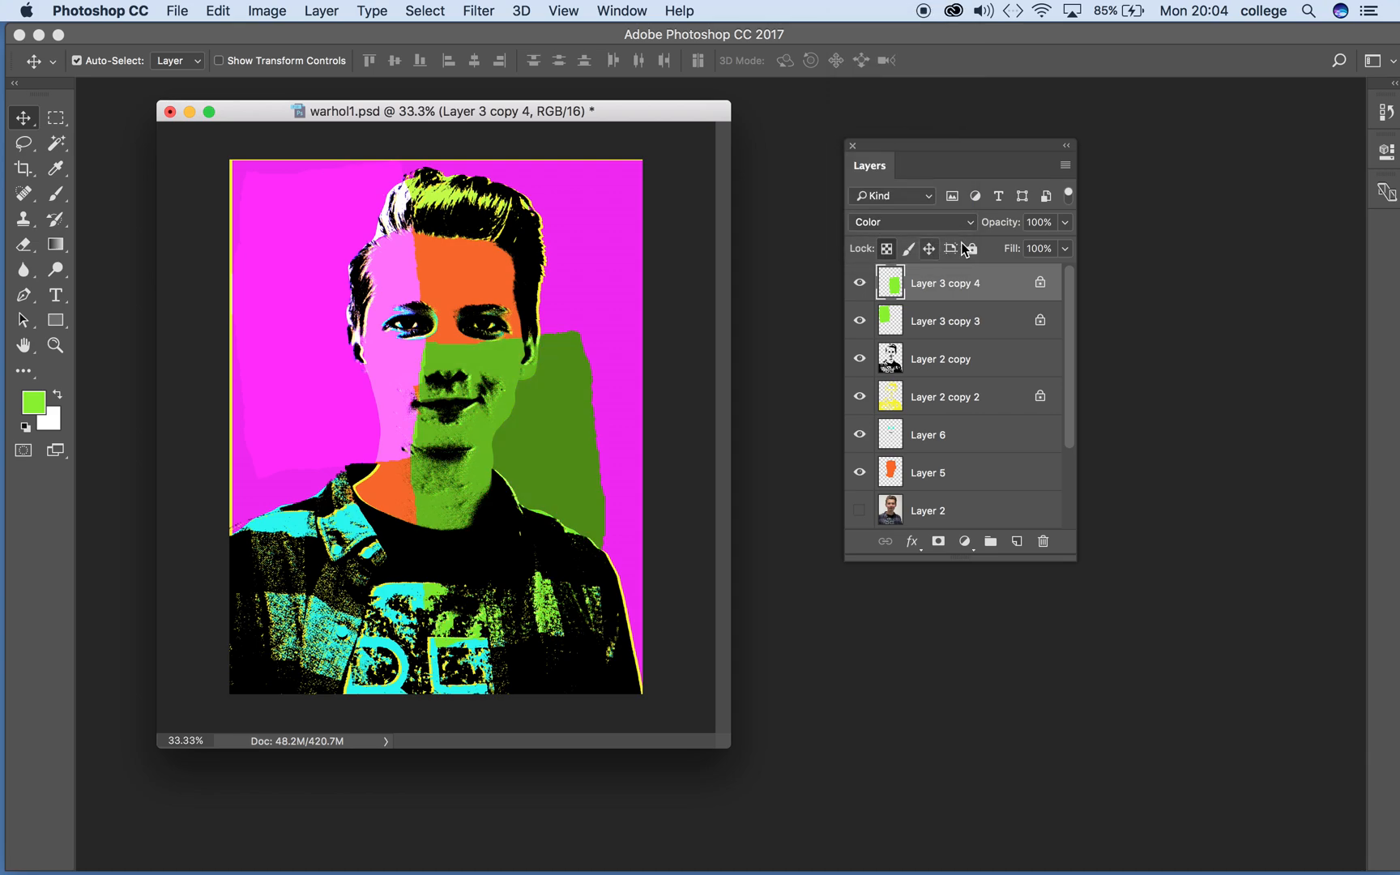
Set the duplicated paper's blend mode to Luminosity and reposition it over the right half of the face and the shoulder.
{"action": "left_click", "coordinate": [970, 228]}
{"action": "left_click", "coordinate": [945, 236]}
{"action": "left_click_drag", "start_coordinate": [580, 440], "coordinate": [522, 405]}
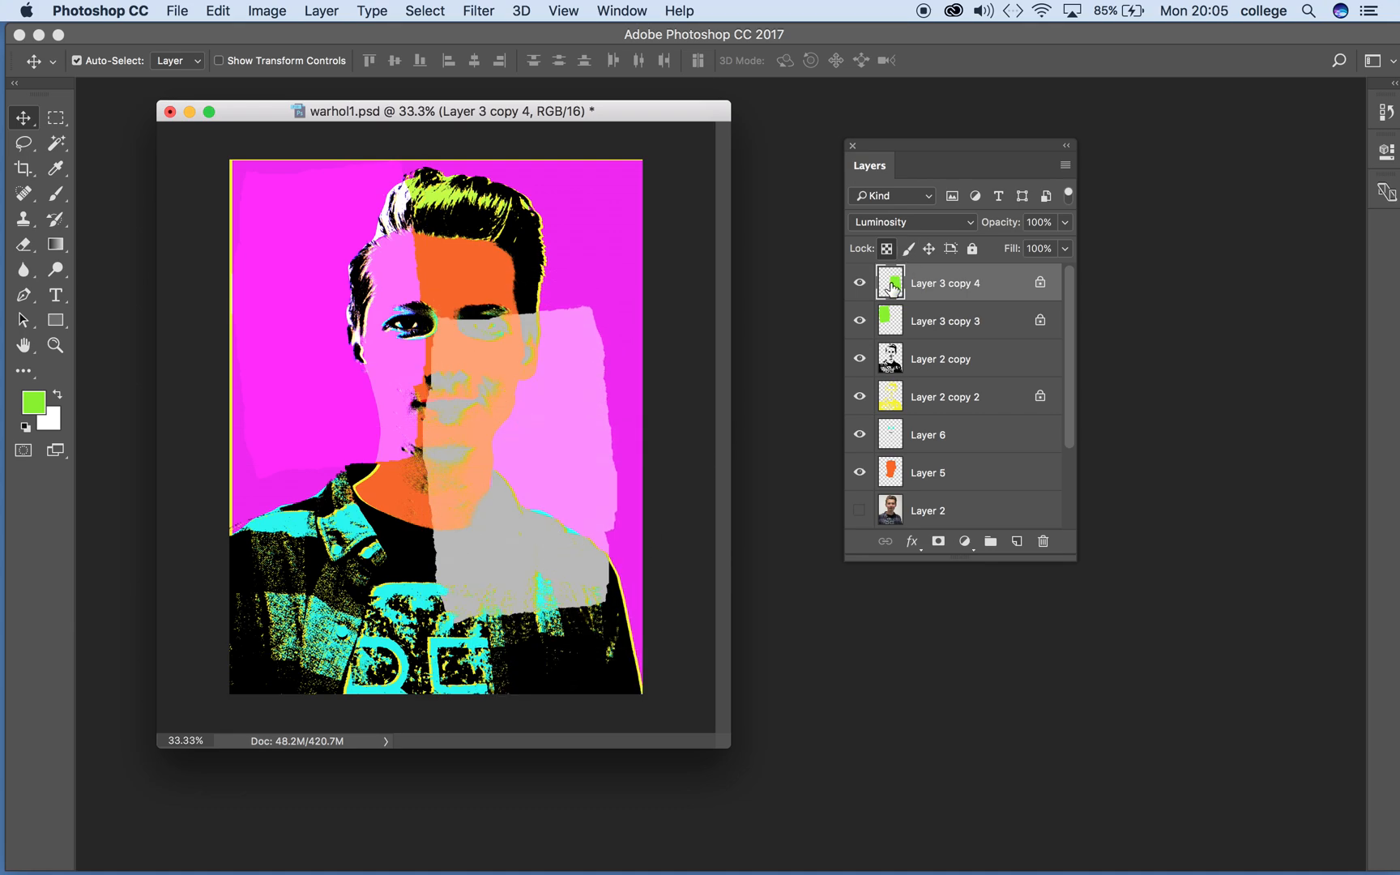
Choose a sky blue foreground color (#0abaf3) and fill the duplicated paper shape with it.
{"action": "left_click", "coordinate": [38, 412]}
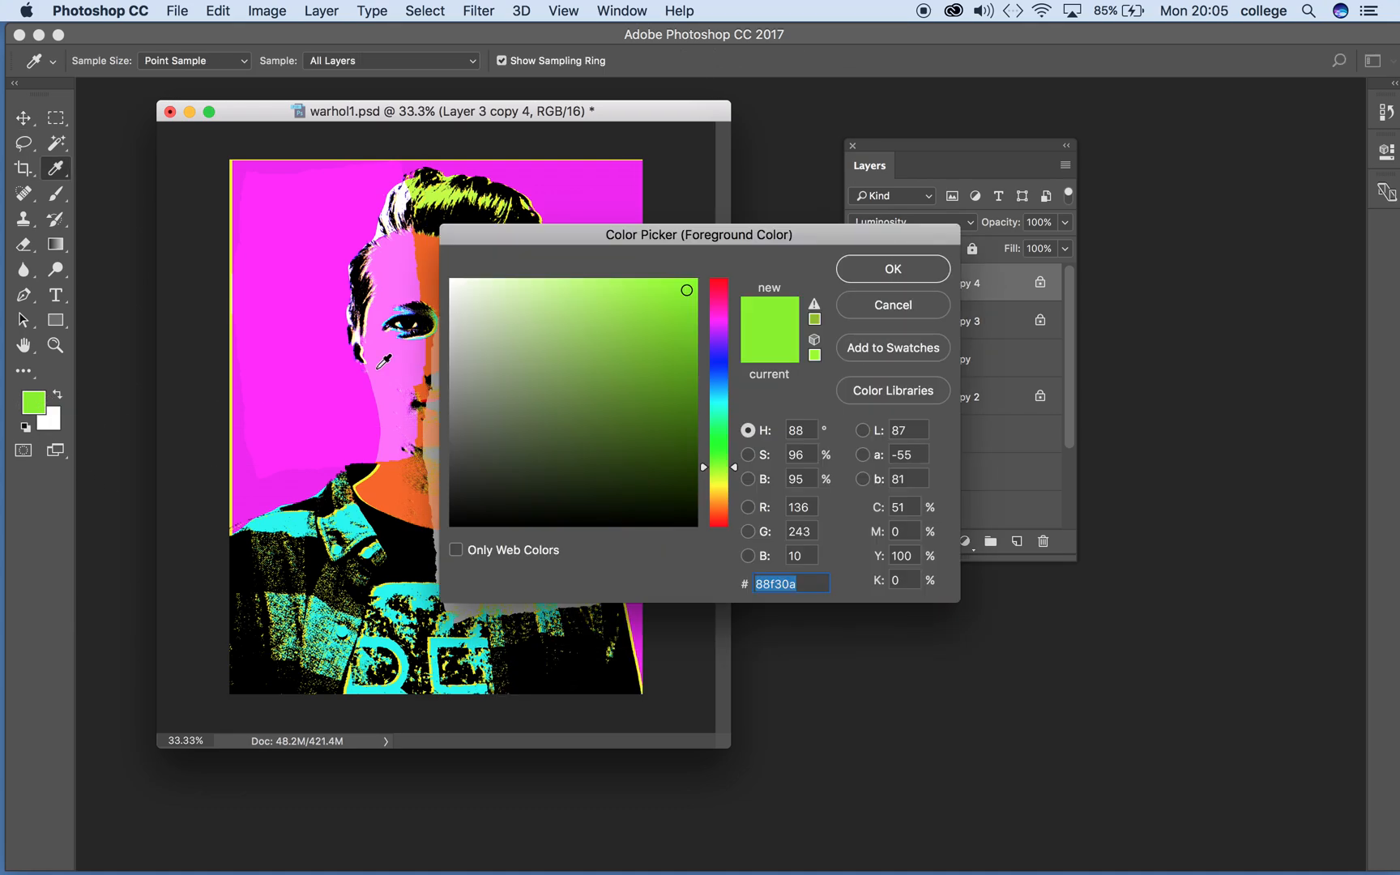
{"action": "left_click", "coordinate": [718, 392]}
{"action": "left_click", "coordinate": [911, 275]}
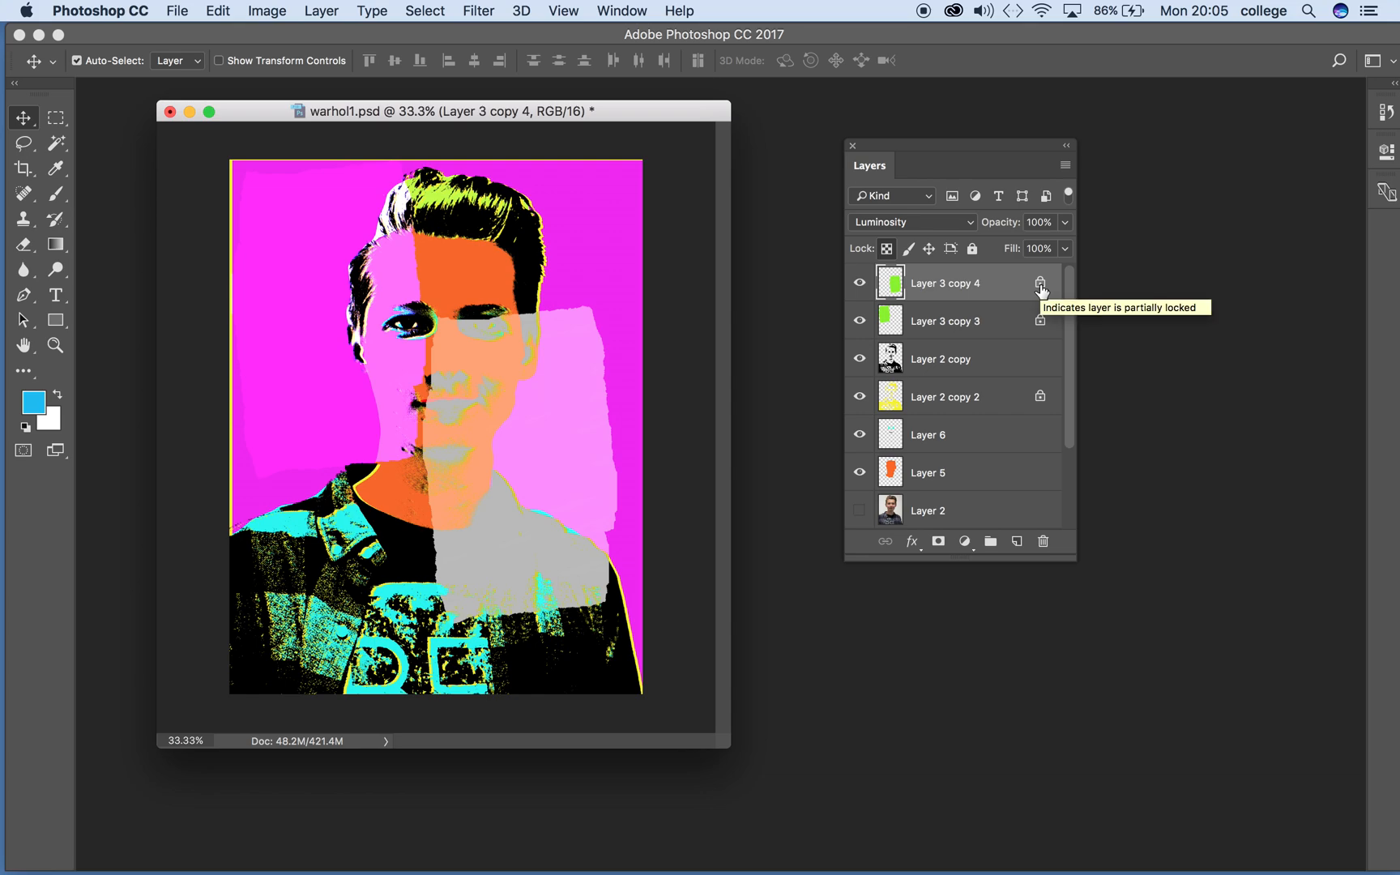
{"action": "key", "text": "alt+BackSpace"}
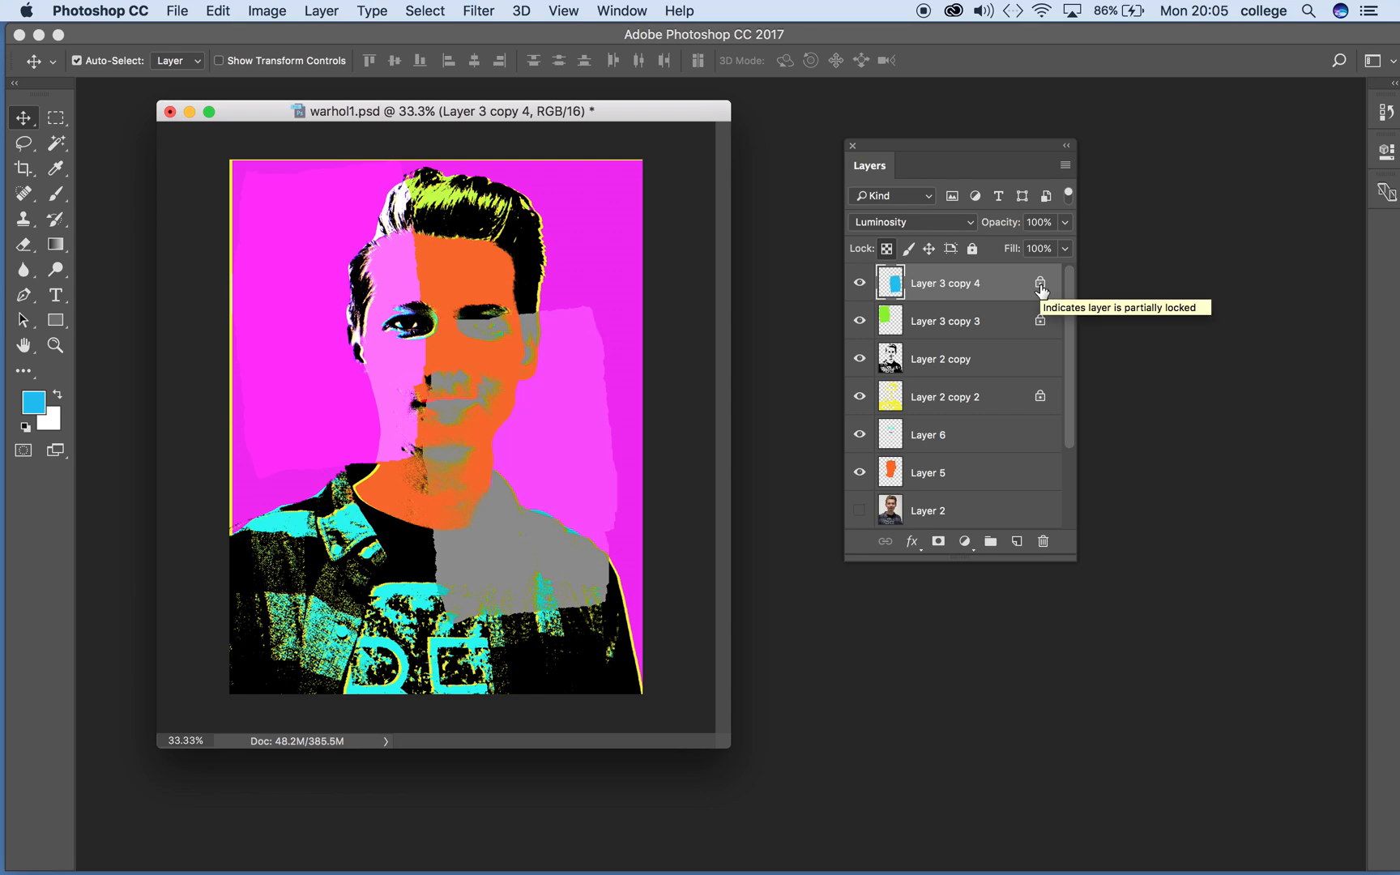
Set the duplicated paper's blend mode to Normal and fill the shape with a bright red foreground color.
{"action": "left_click", "coordinate": [909, 221]}
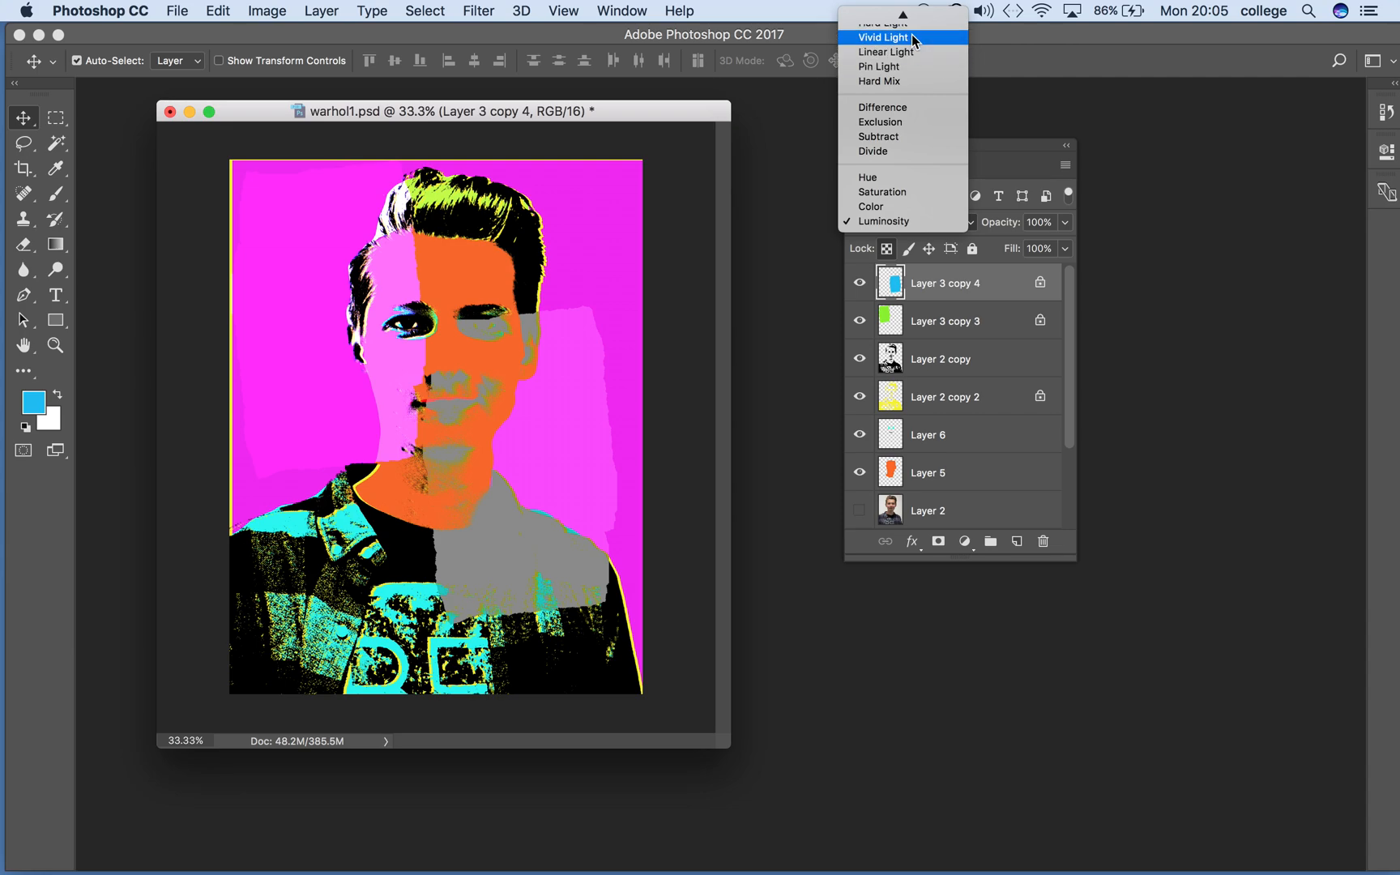
{"action": "mouse_move", "coordinate": [903, 16]}
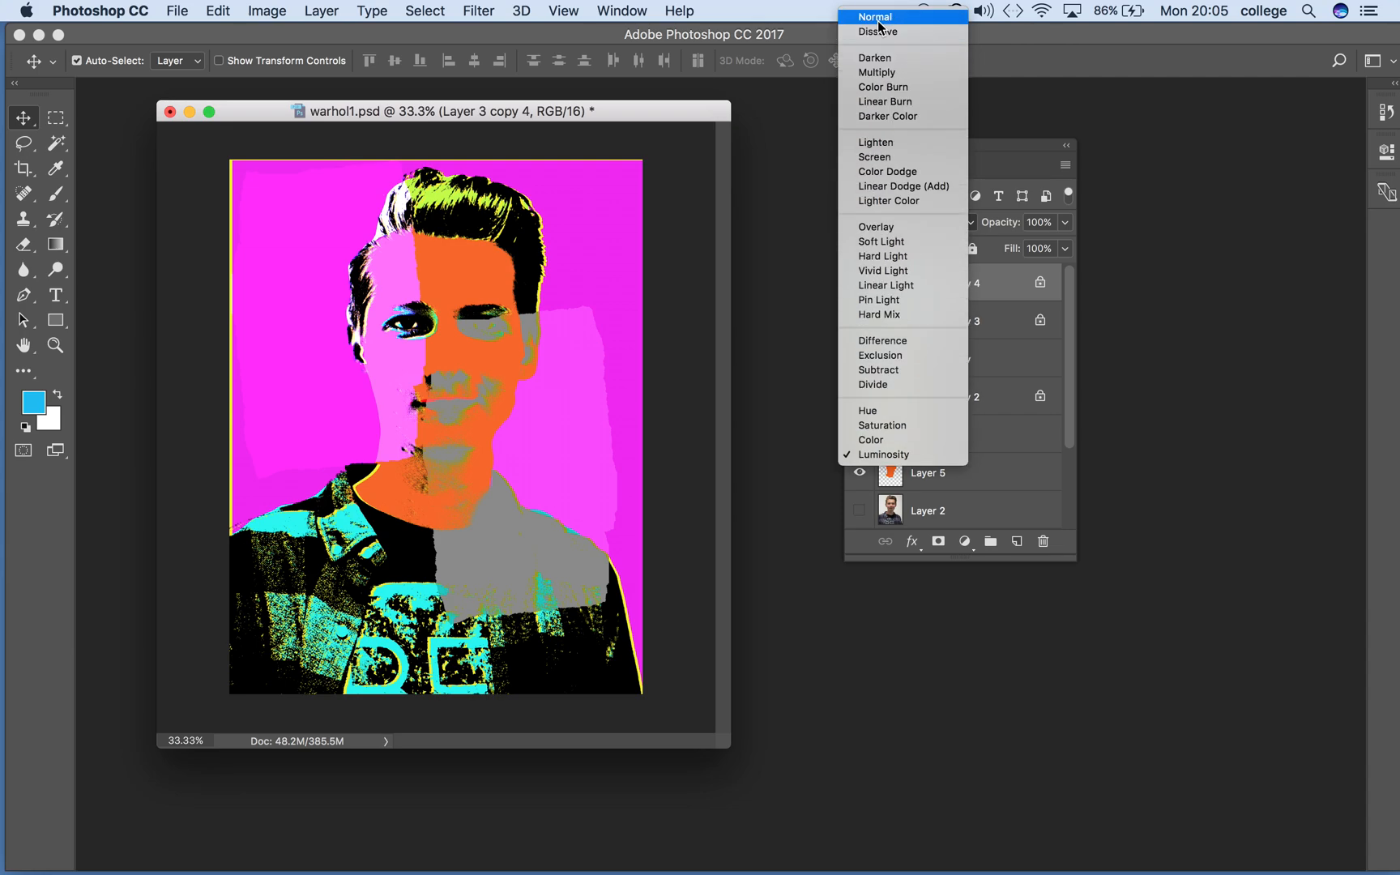
{"action": "left_click", "coordinate": [887, 18]}
{"action": "left_click", "coordinate": [33, 401]}
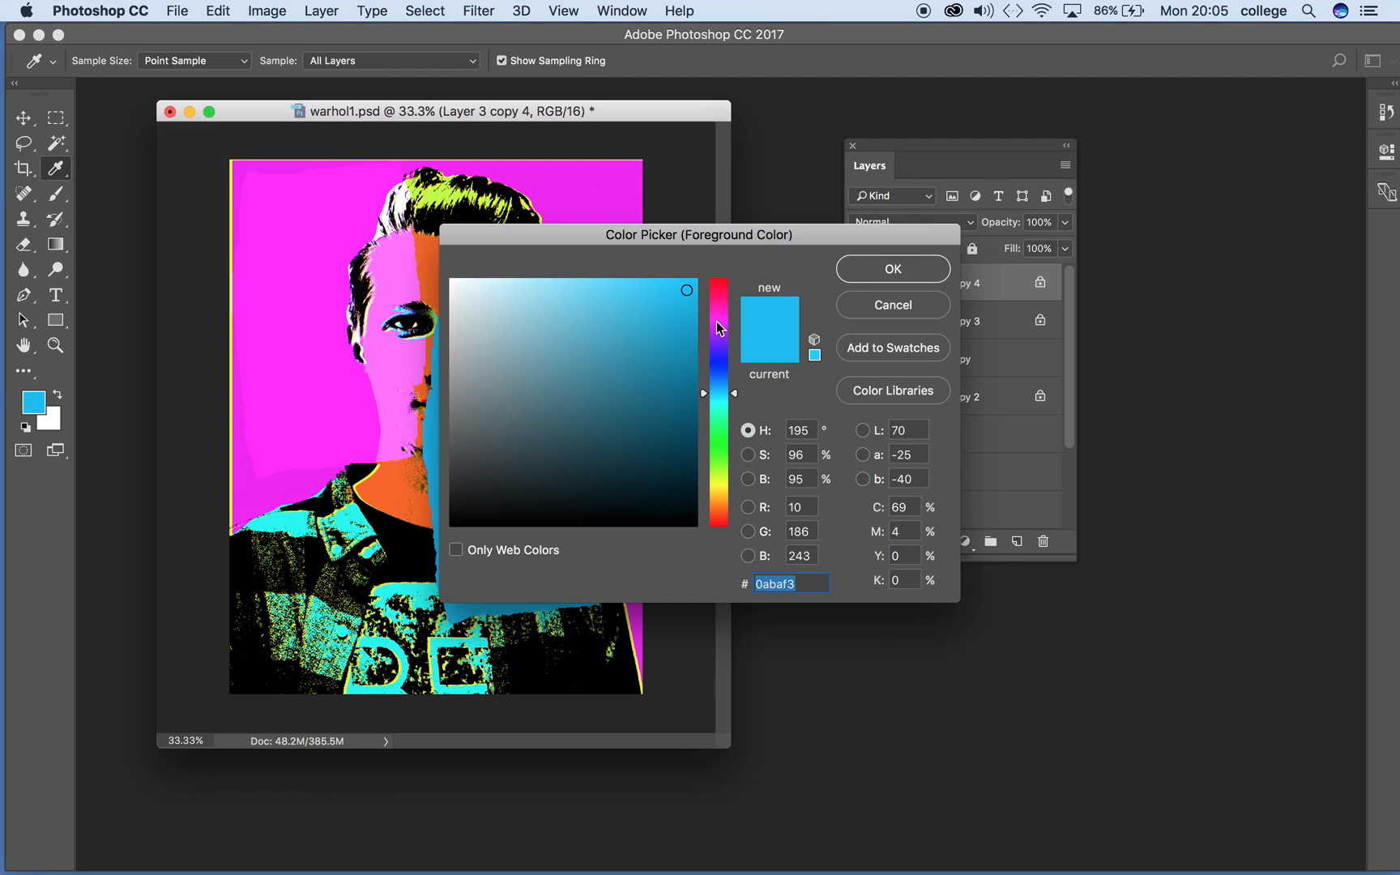
{"action": "left_click", "coordinate": [721, 485]}
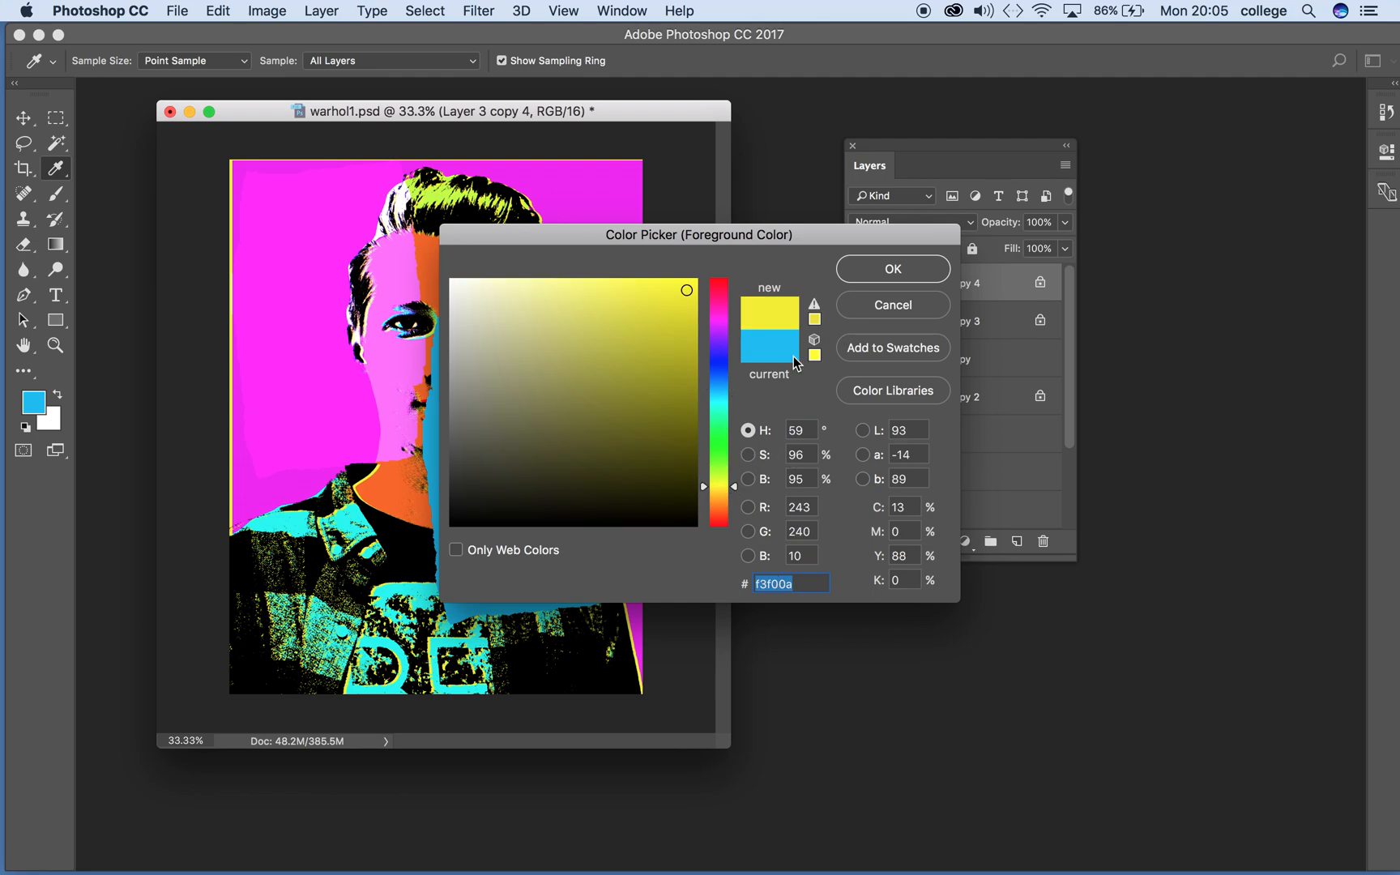
{"action": "left_click", "coordinate": [726, 521]}
{"action": "left_click", "coordinate": [893, 268]}
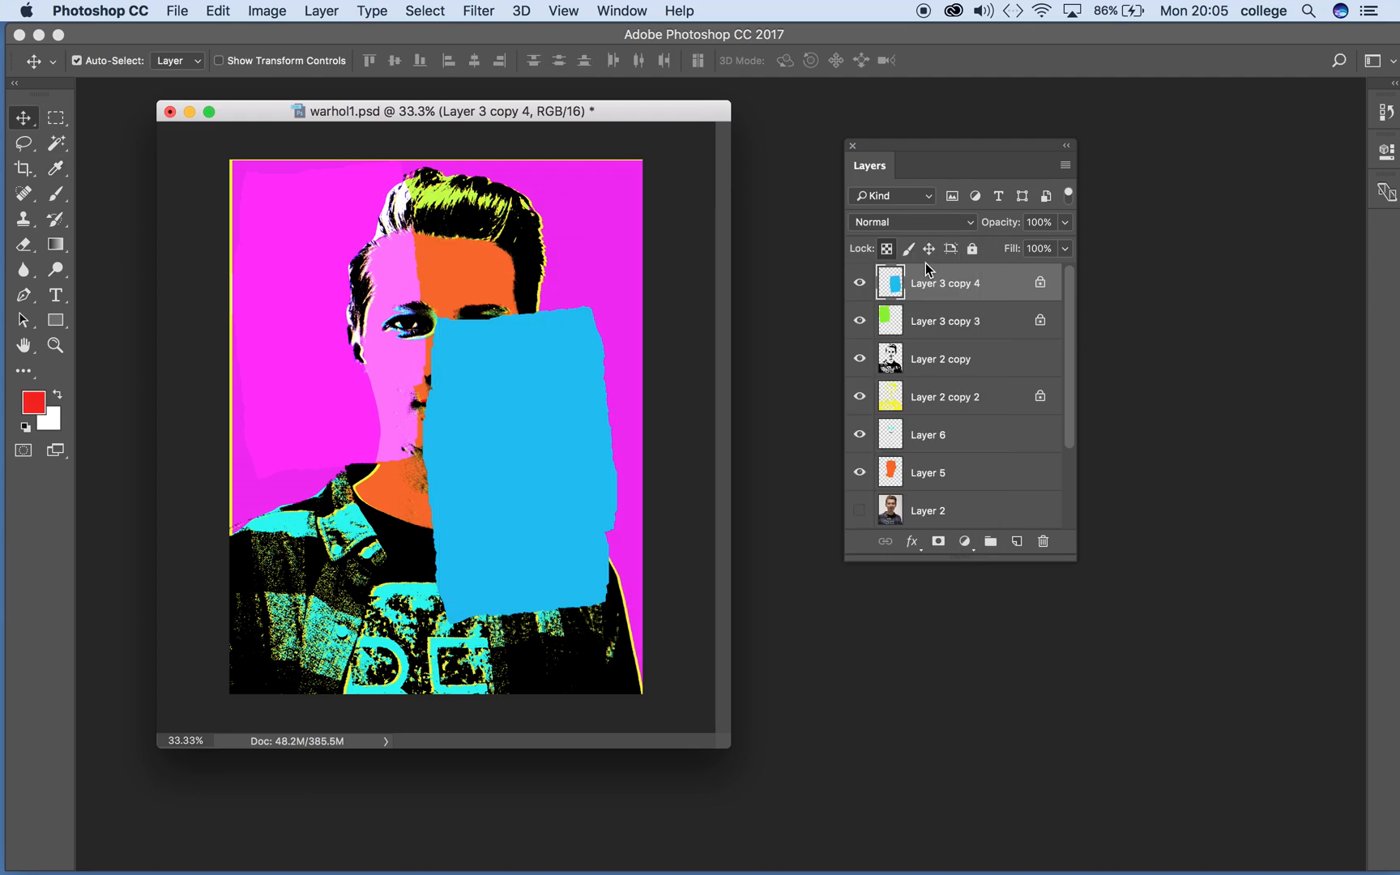
{"action": "key", "text": "alt+BackSpace"}
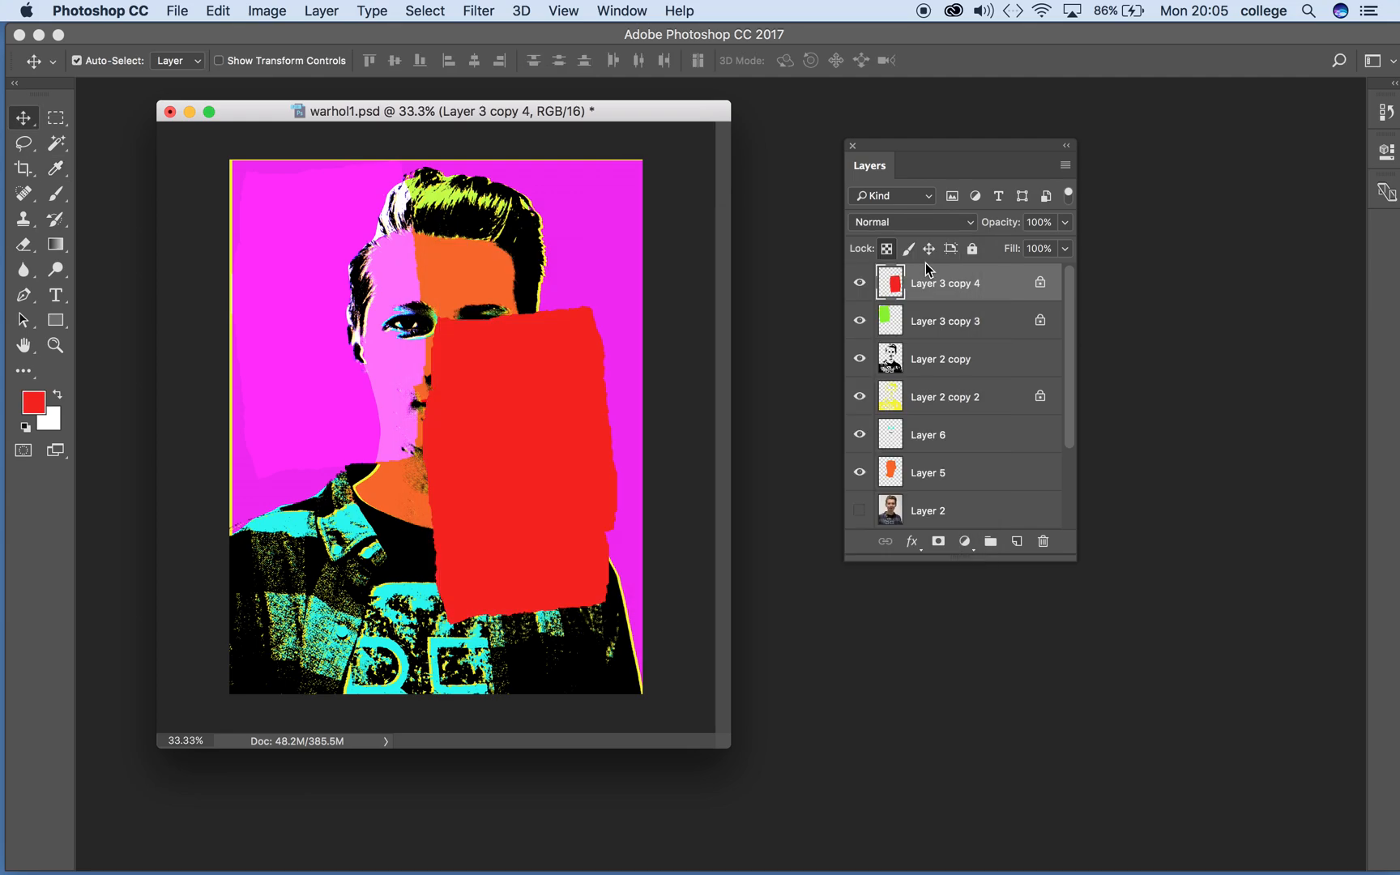
Try Darken, Multiply and Color Burn on the red paper layer, and set its blend mode to Linear Burn.
{"action": "left_click", "coordinate": [972, 222]}
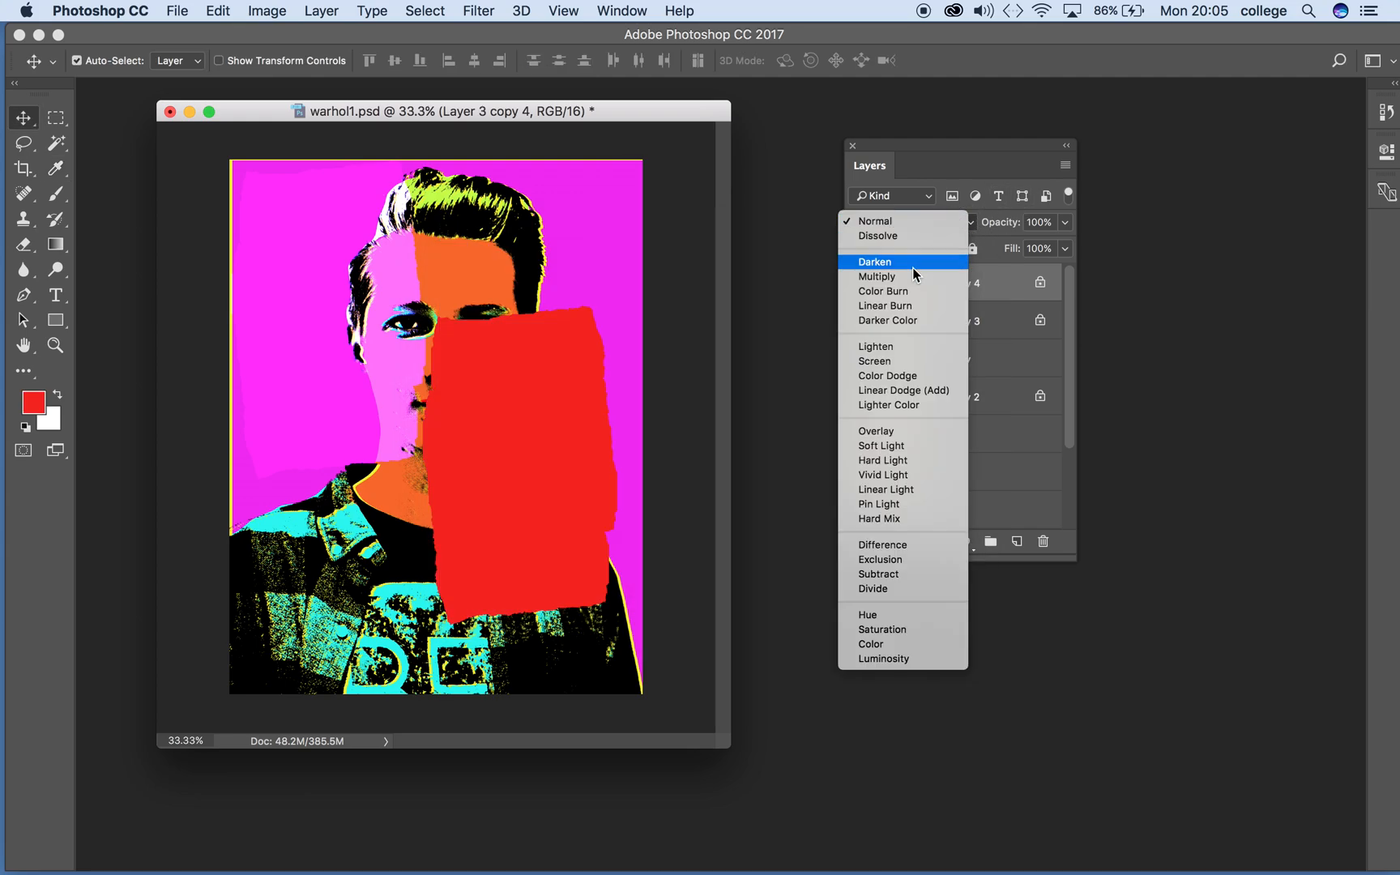
{"action": "left_click", "coordinate": [912, 266]}
{"action": "left_click", "coordinate": [948, 223]}
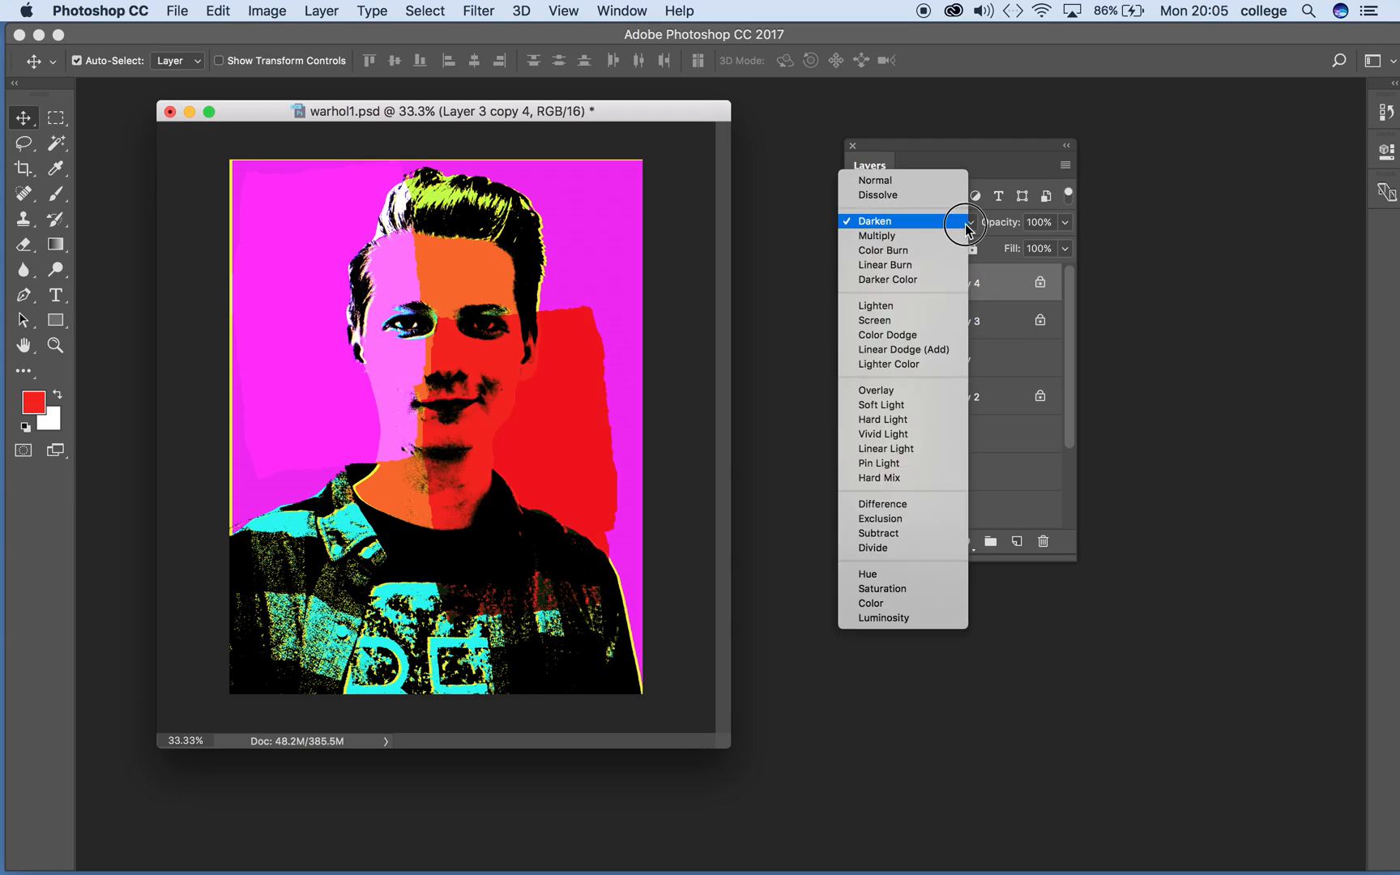
{"action": "left_click", "coordinate": [906, 236]}
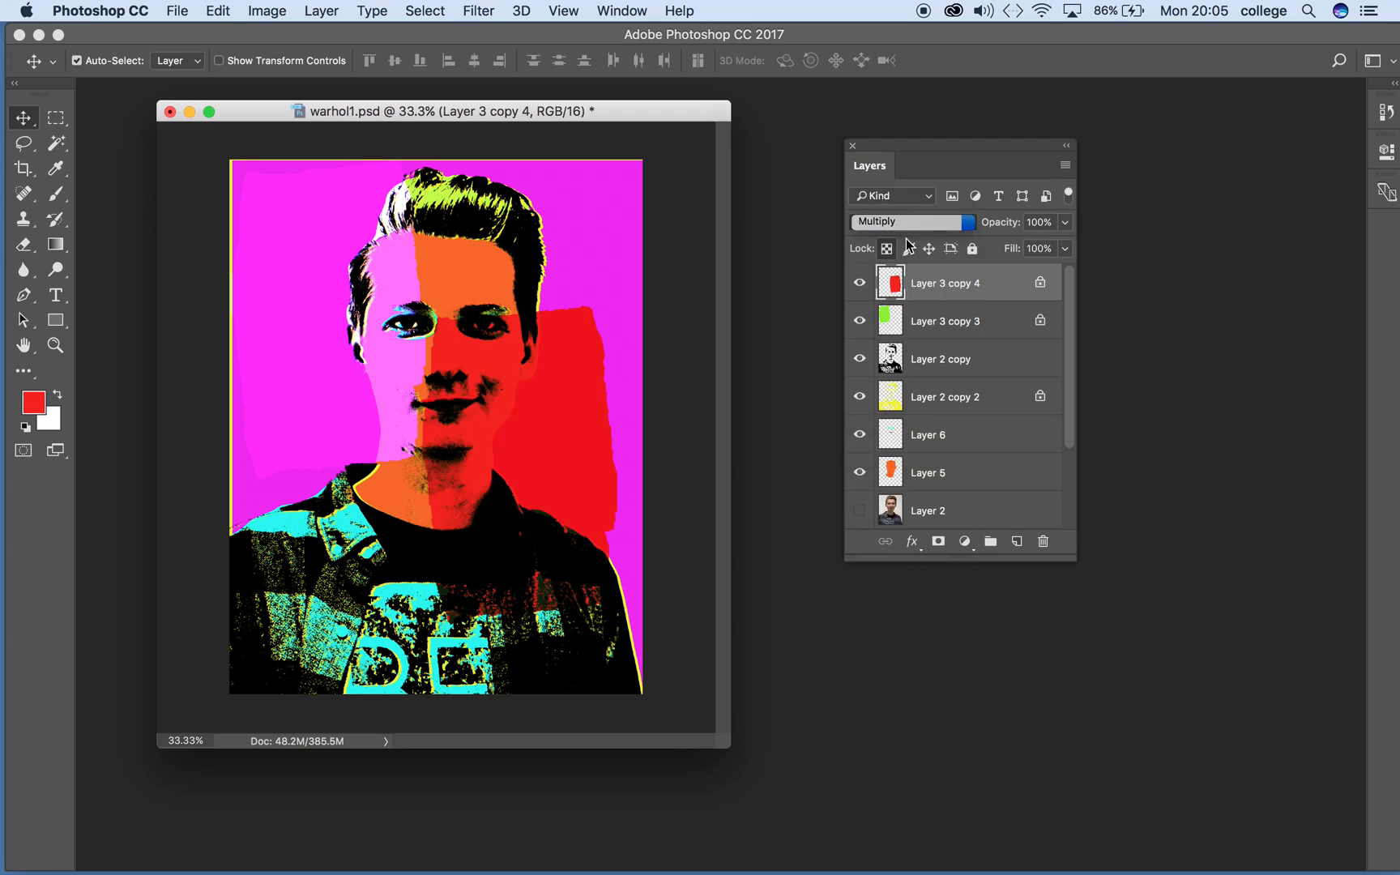
{"action": "left_click", "coordinate": [948, 225]}
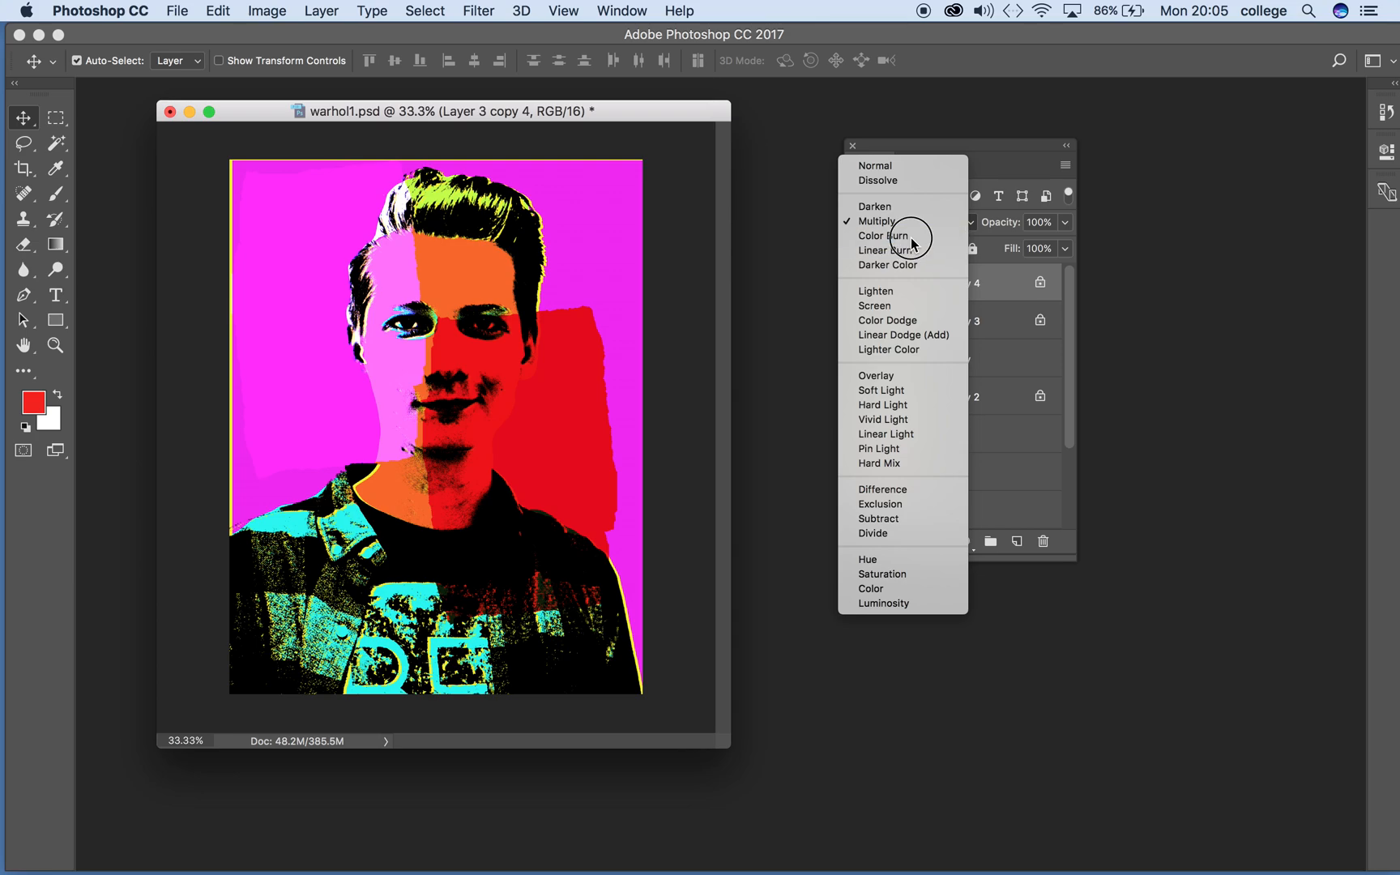
{"action": "left_click", "coordinate": [911, 236]}
{"action": "left_click", "coordinate": [971, 224]}
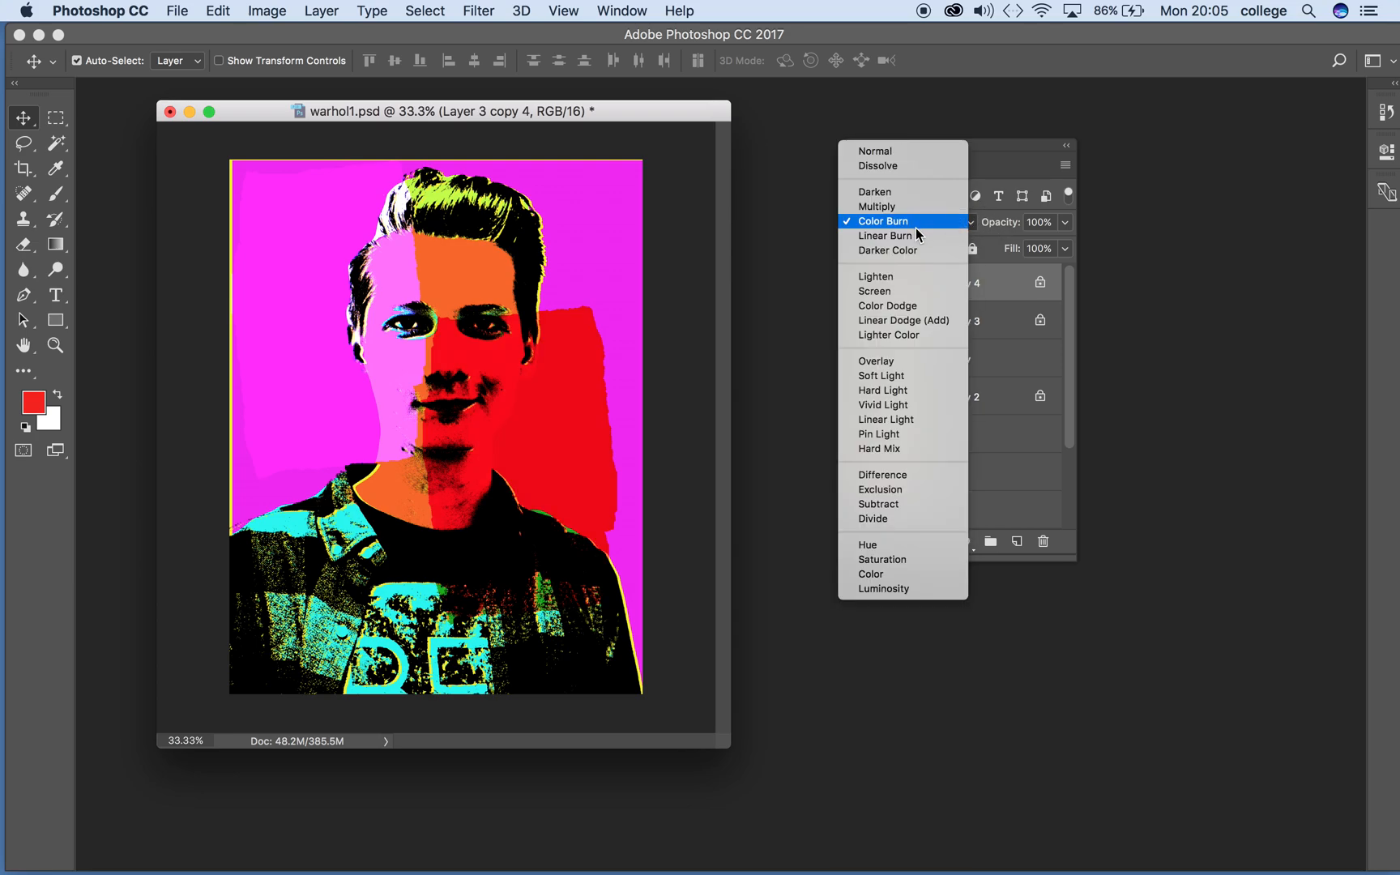
{"action": "left_click", "coordinate": [917, 237]}
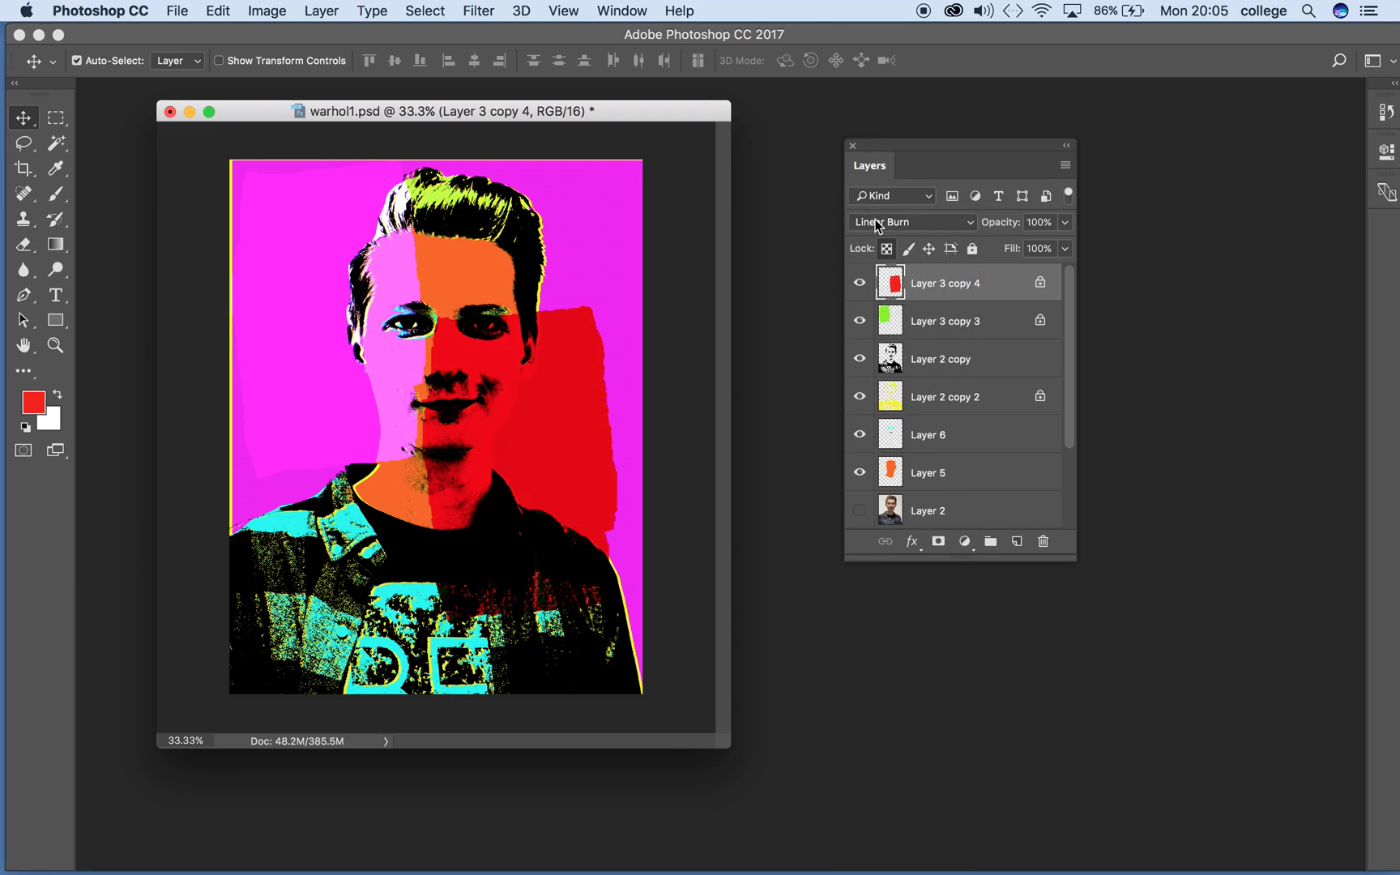
Add a gradient fill layer above the red paper layer and choose the blue, red and yellow preset for it.
{"action": "left_click", "coordinate": [320, 11]}
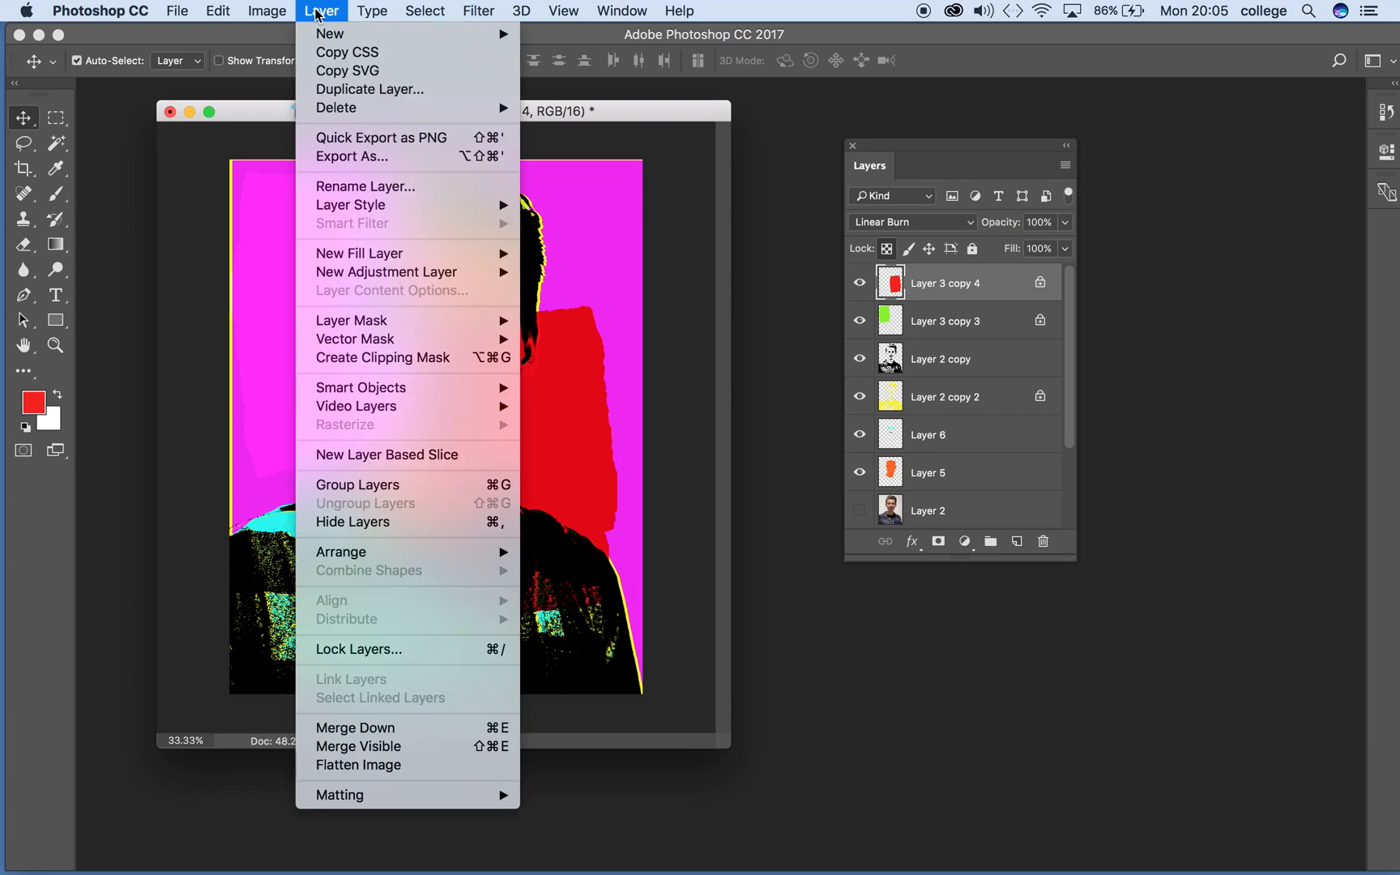
{"action": "mouse_move", "coordinate": [385, 257]}
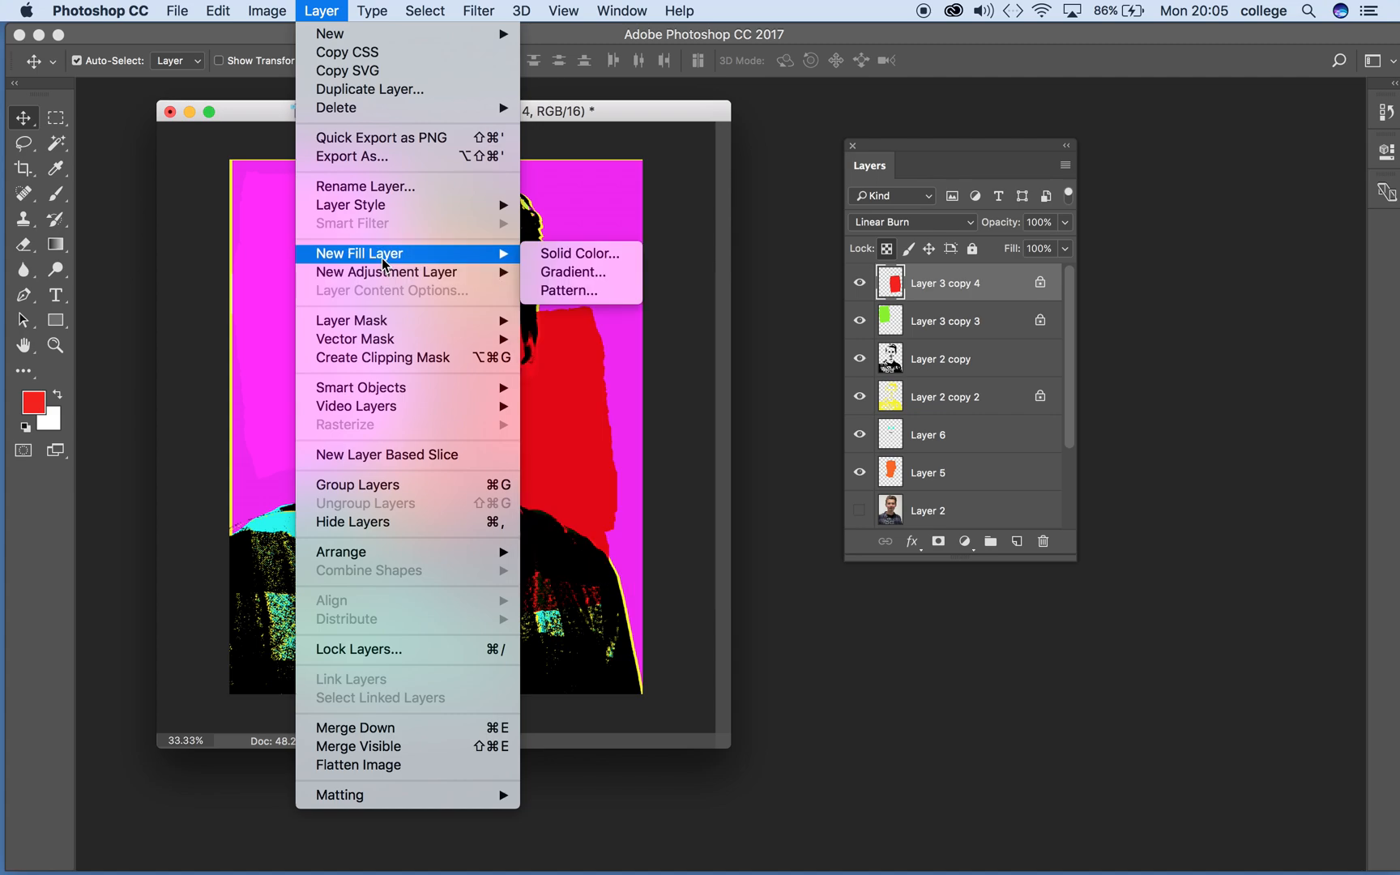
{"action": "left_click", "coordinate": [574, 275]}
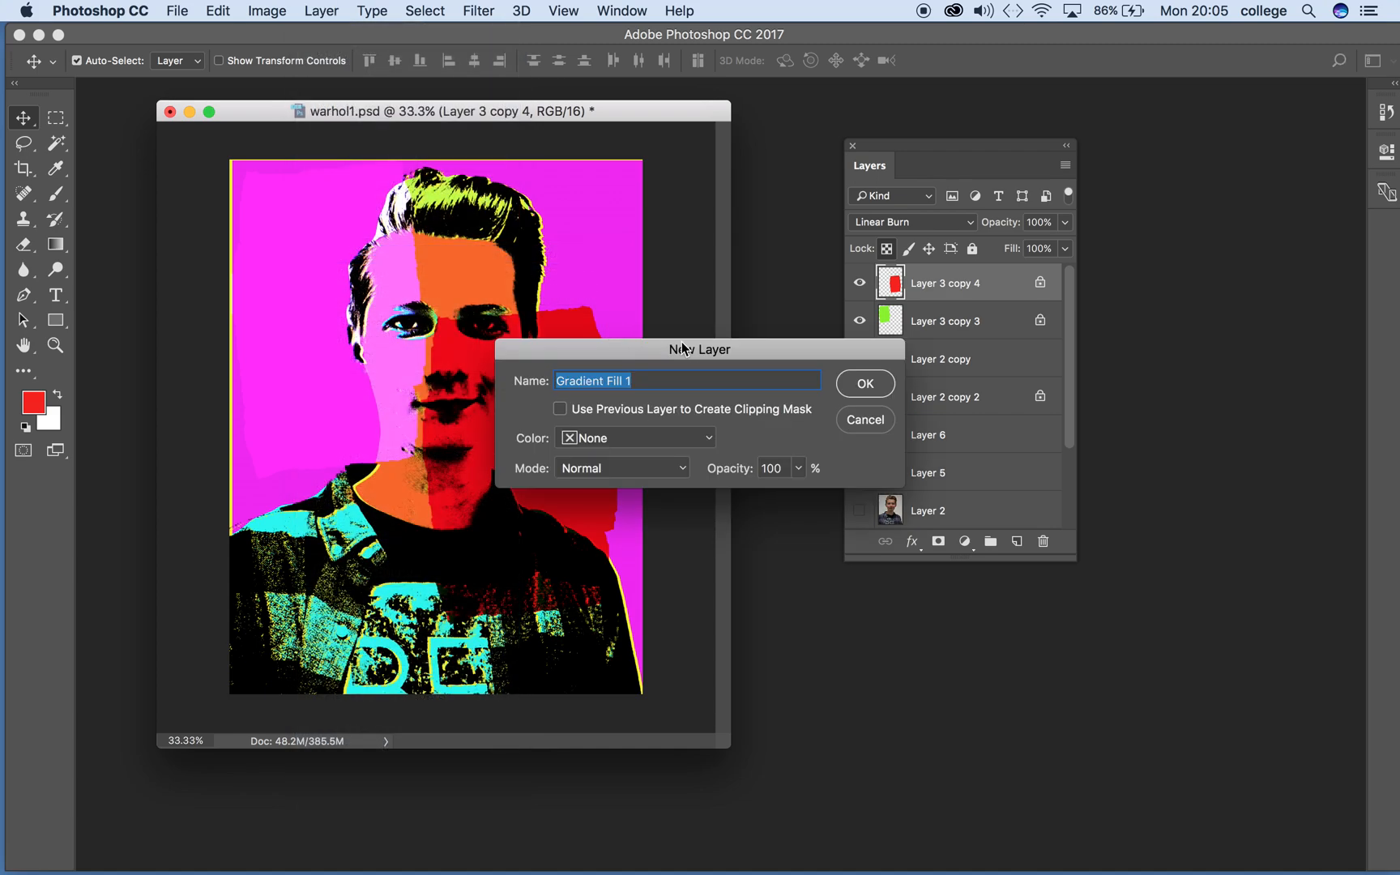
{"action": "left_click", "coordinate": [881, 393]}
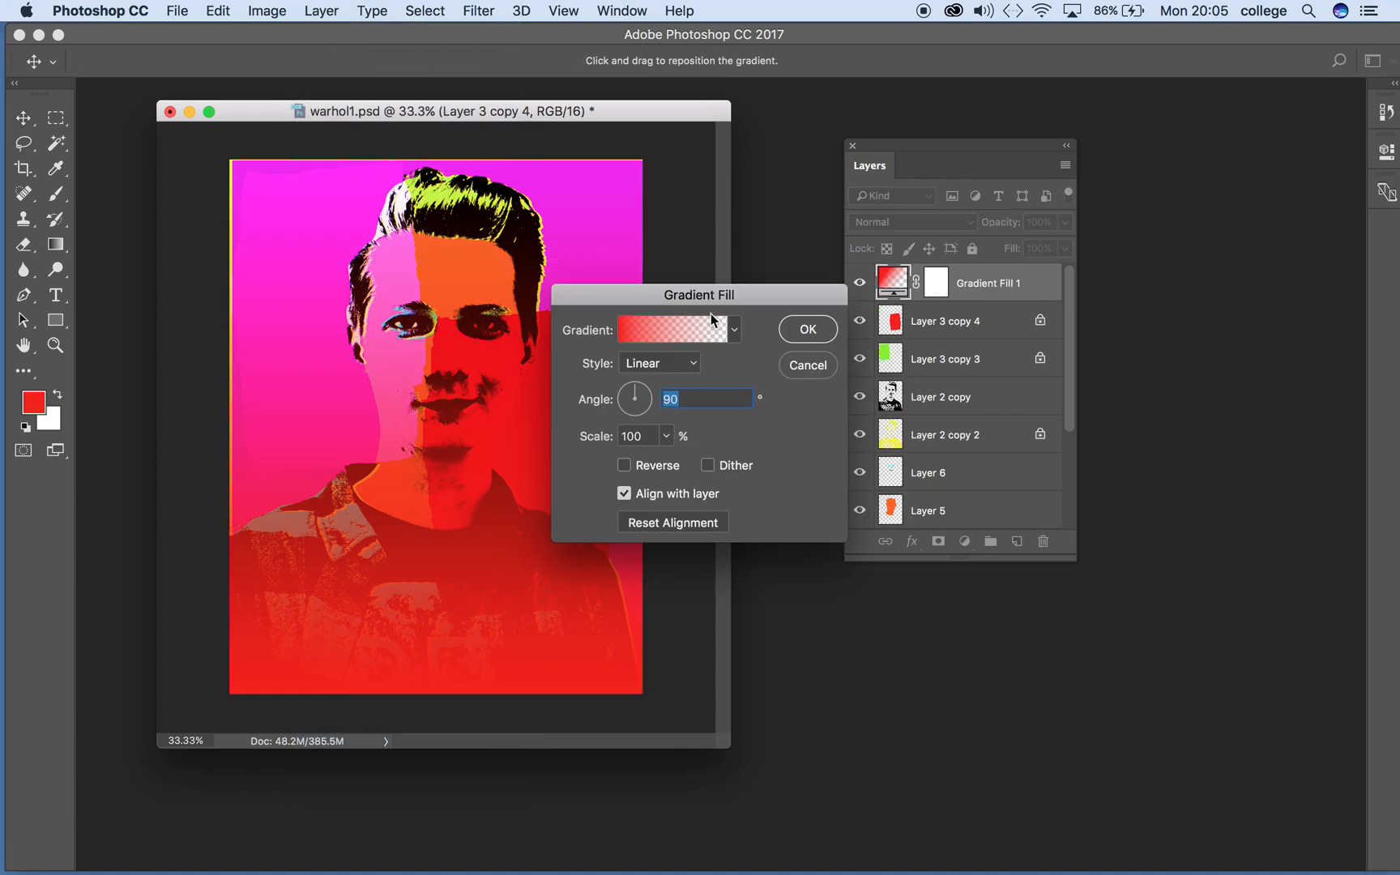
{"action": "left_click_drag", "start_coordinate": [706, 304], "coordinate": [720, 225]}
{"action": "left_click", "coordinate": [746, 251]}
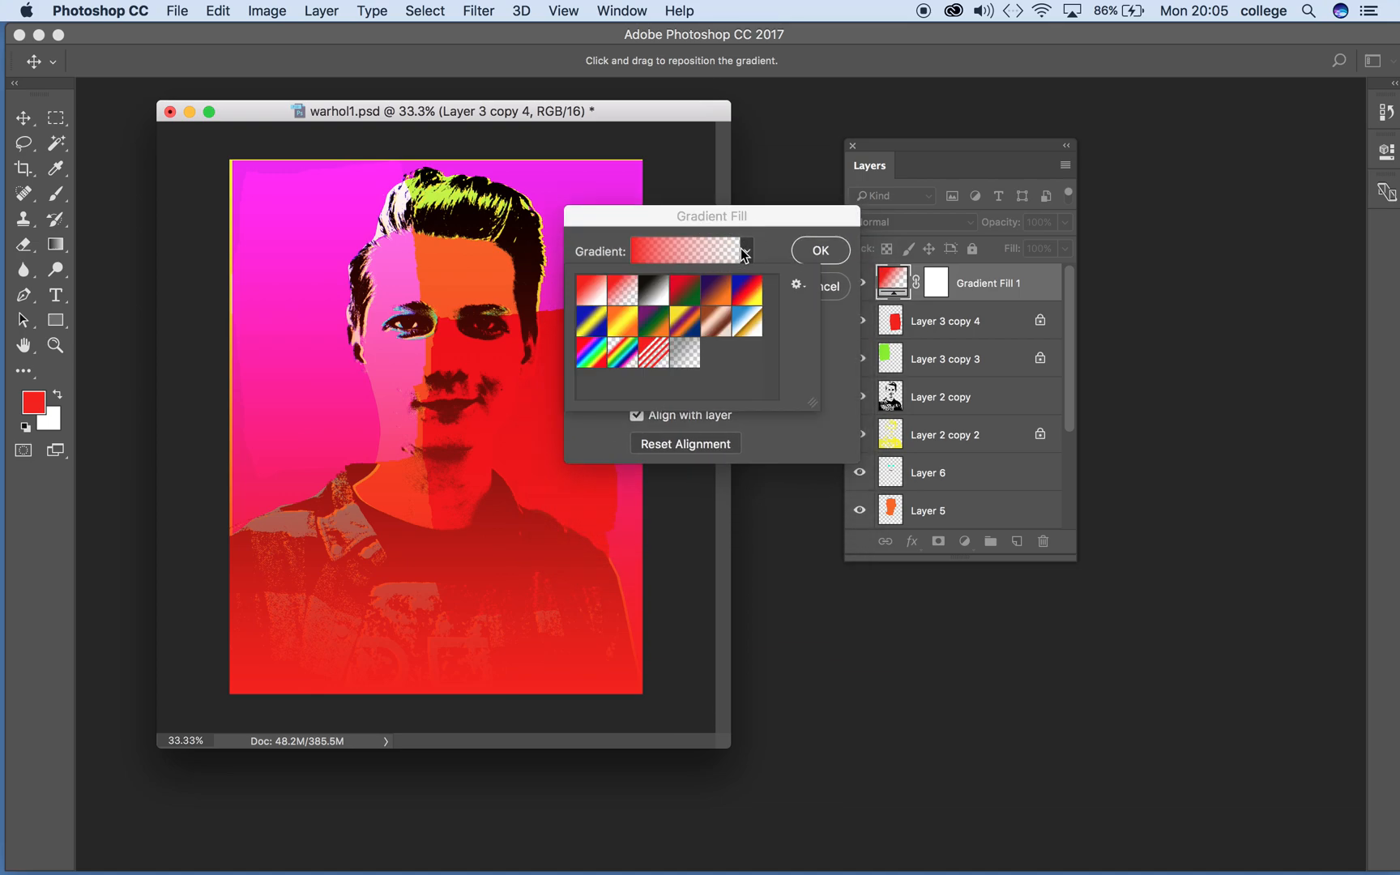
{"action": "left_click", "coordinate": [746, 291]}
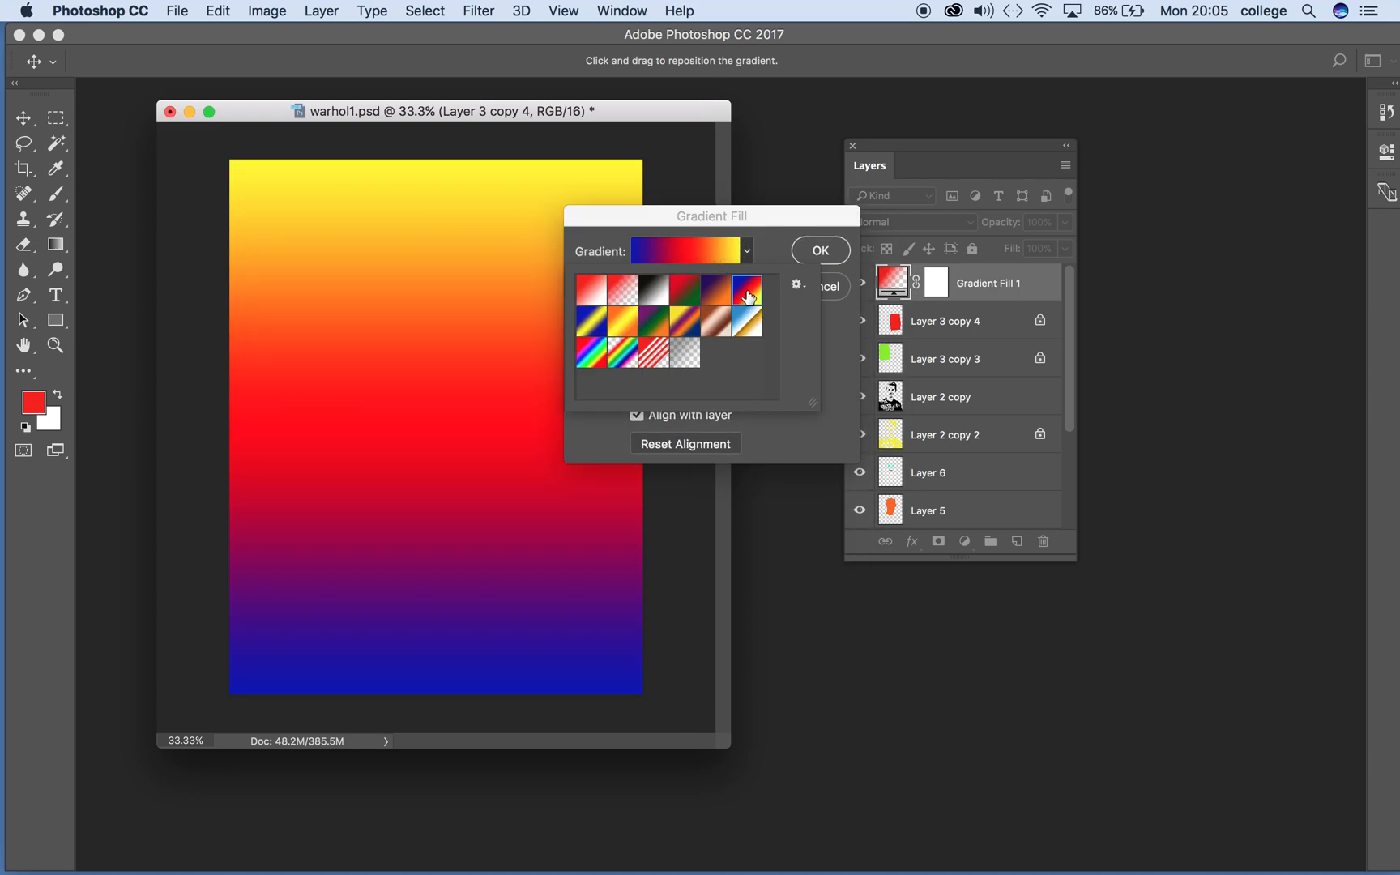
{"action": "left_click", "coordinate": [725, 218]}
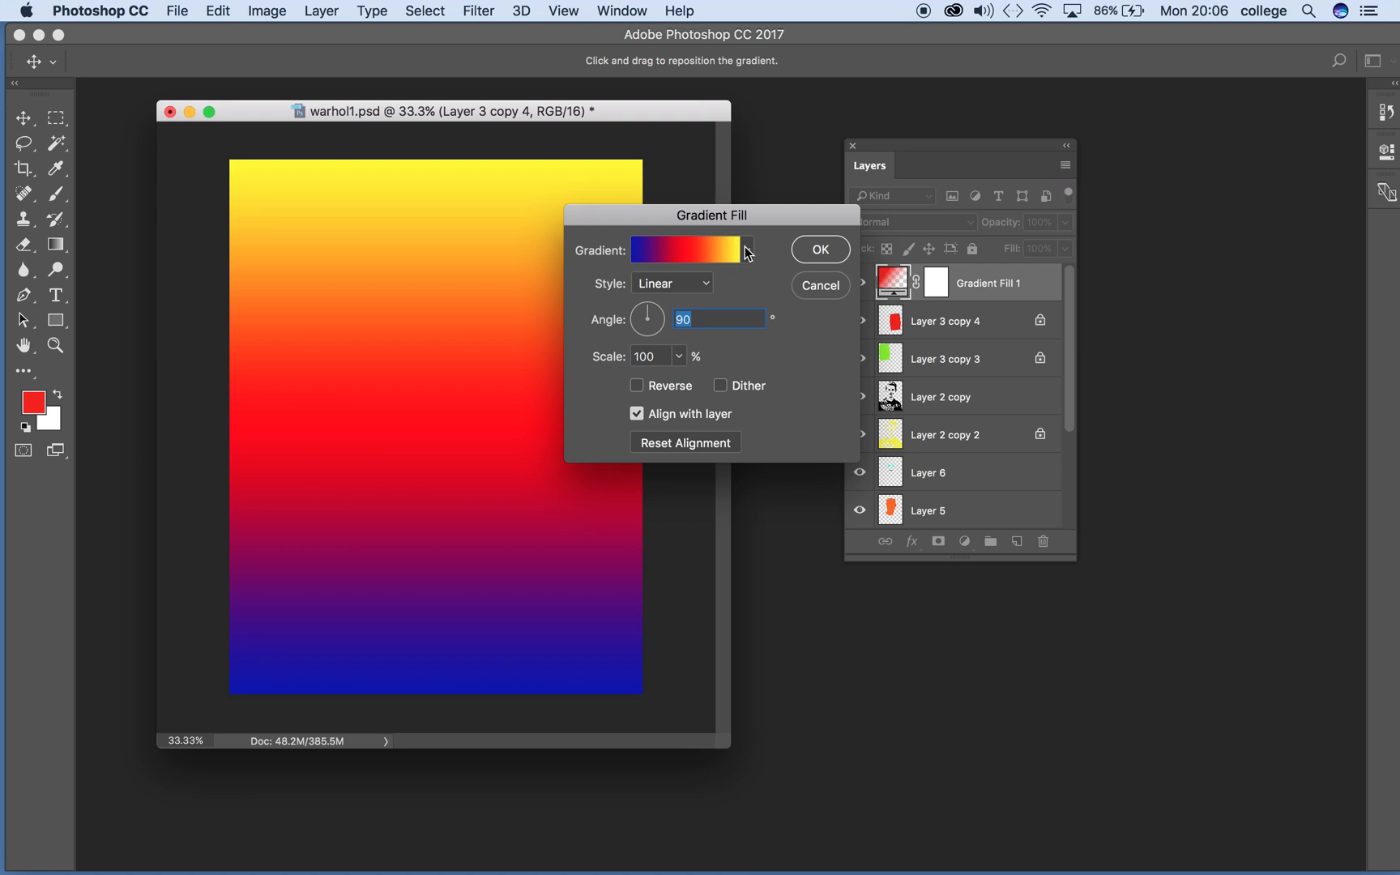
Append the Color Harmonies 1 and Color Harmonies 2 sets to the gradient presets and enlarge the preset picker.
{"action": "left_click", "coordinate": [746, 251]}
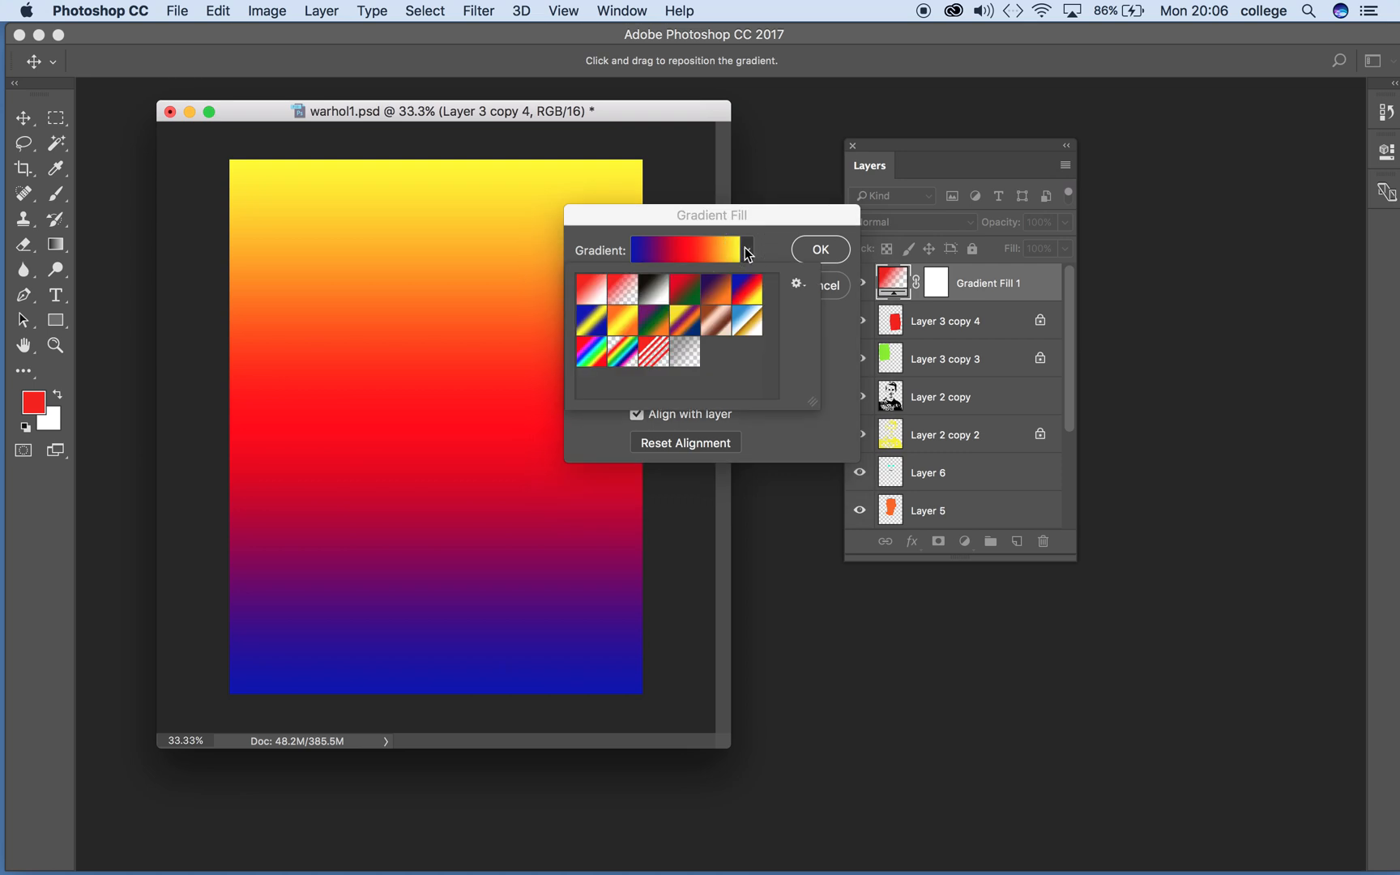
{"action": "left_click", "coordinate": [799, 287]}
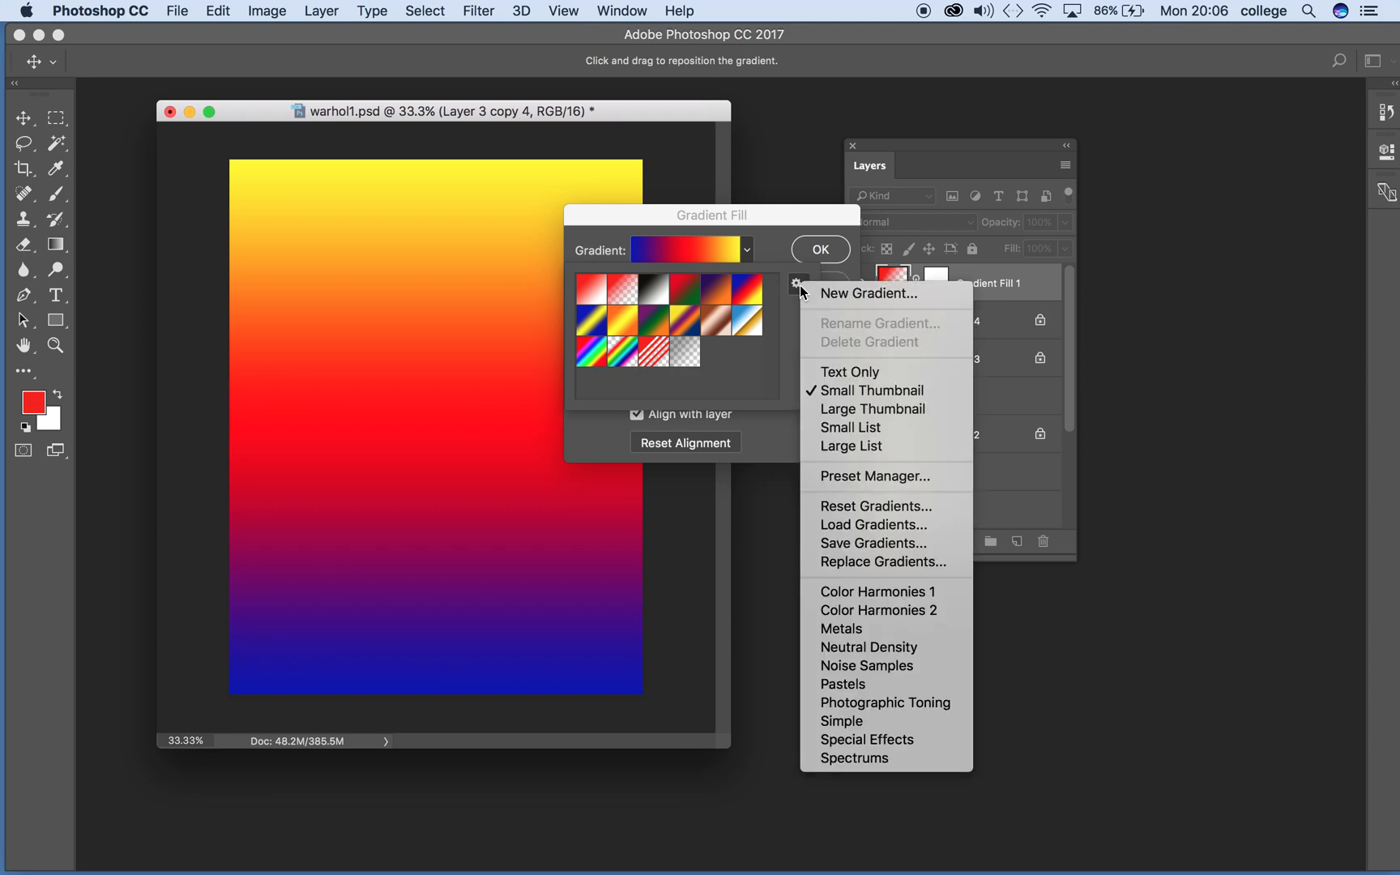
{"action": "left_click", "coordinate": [891, 592]}
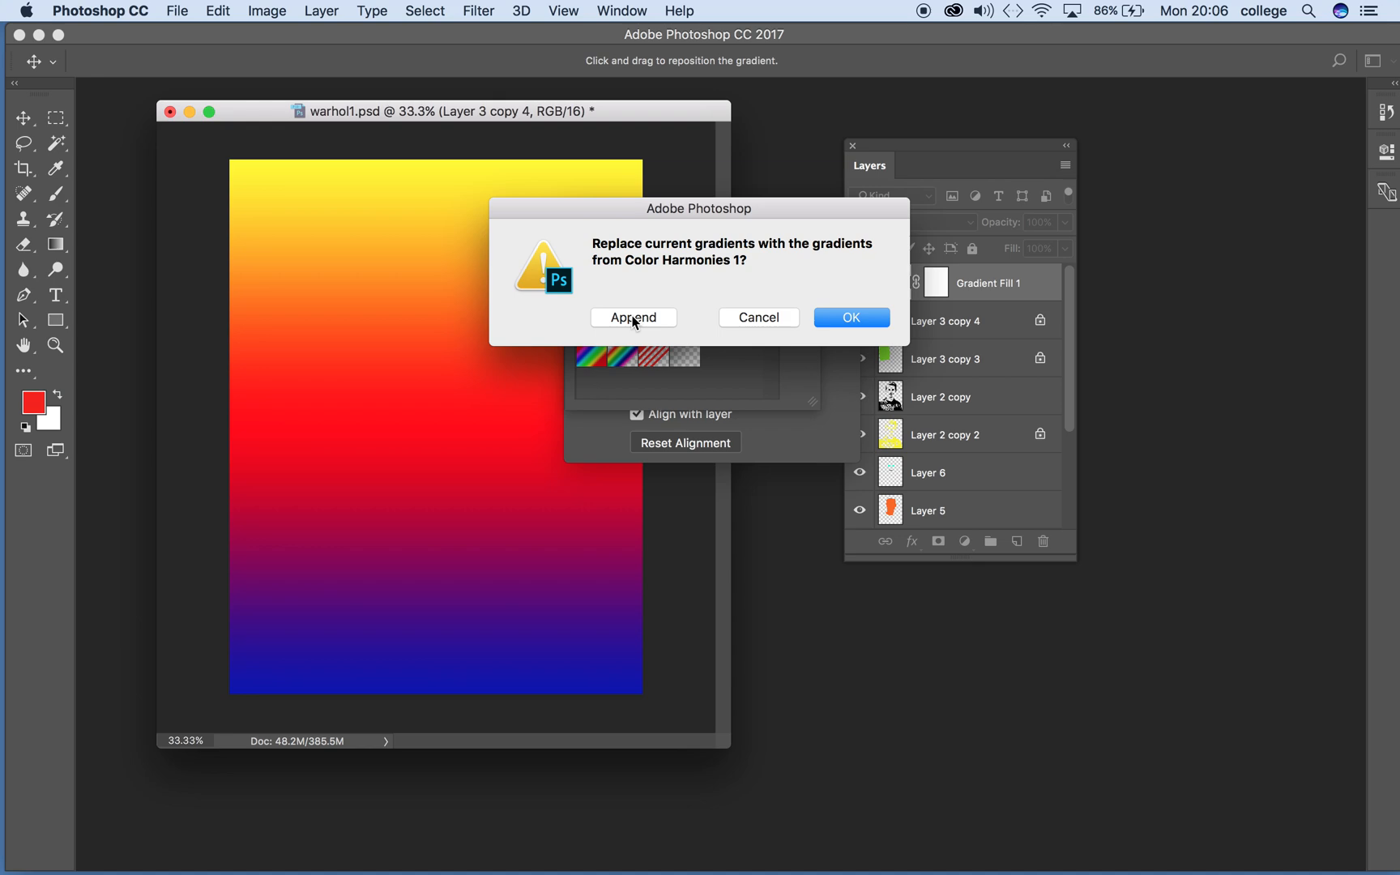
{"action": "left_click", "coordinate": [634, 322]}
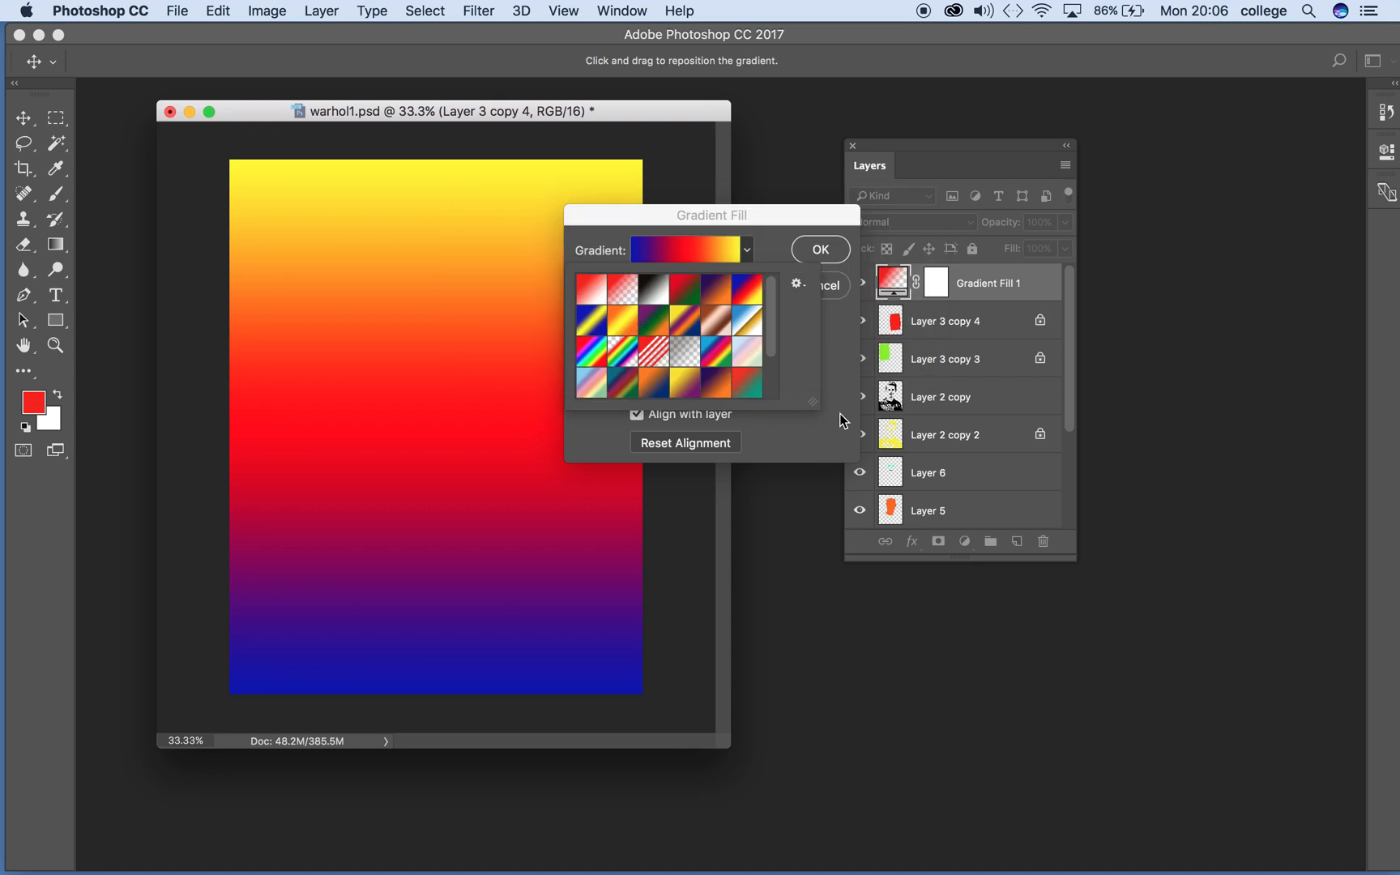
{"action": "left_click_drag", "start_coordinate": [813, 404], "coordinate": [1006, 635]}
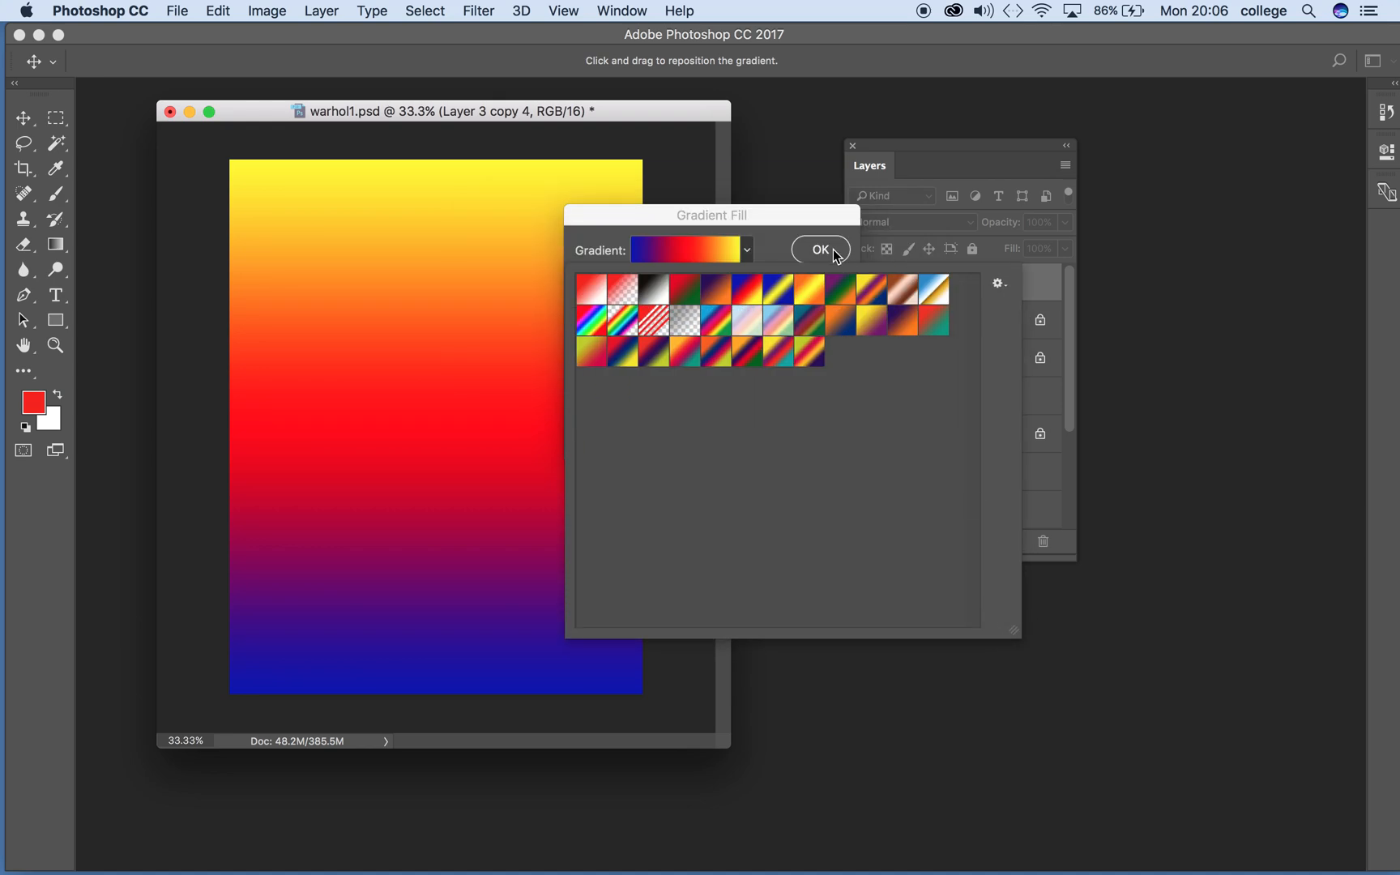
{"action": "left_click", "coordinate": [1003, 285]}
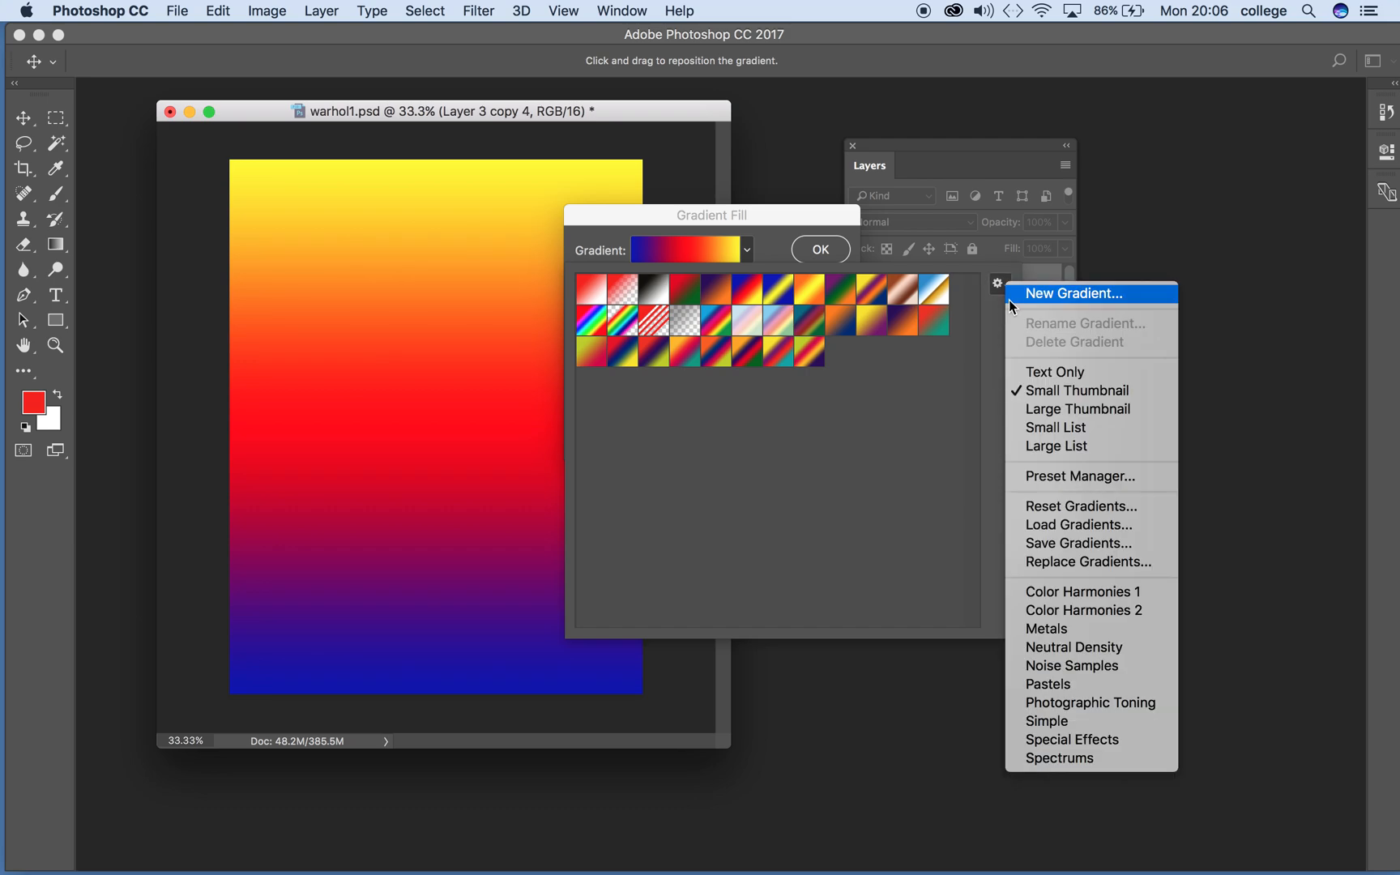
{"action": "left_click", "coordinate": [1049, 613]}
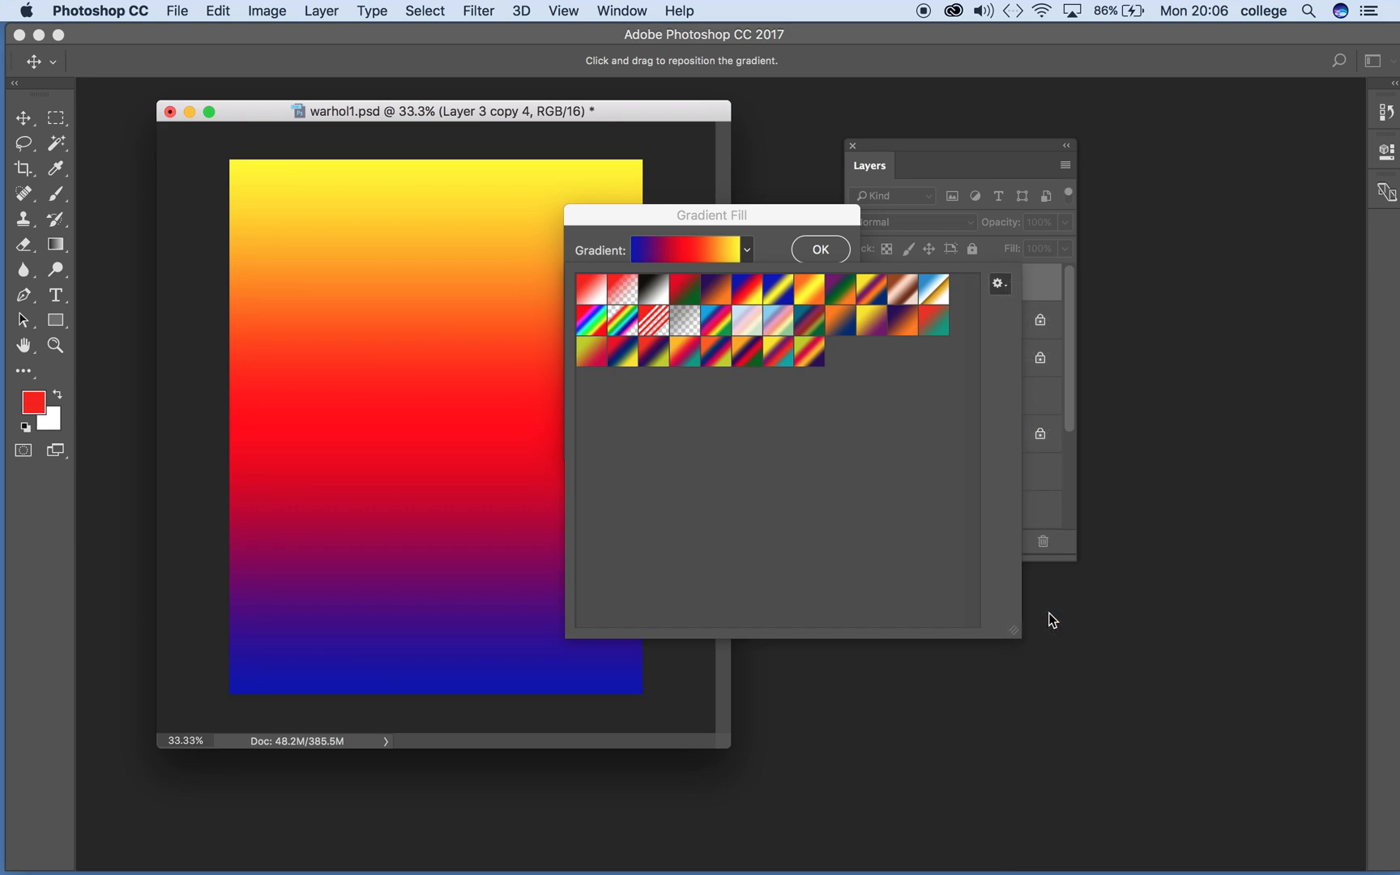
{"action": "left_click", "coordinate": [609, 316]}
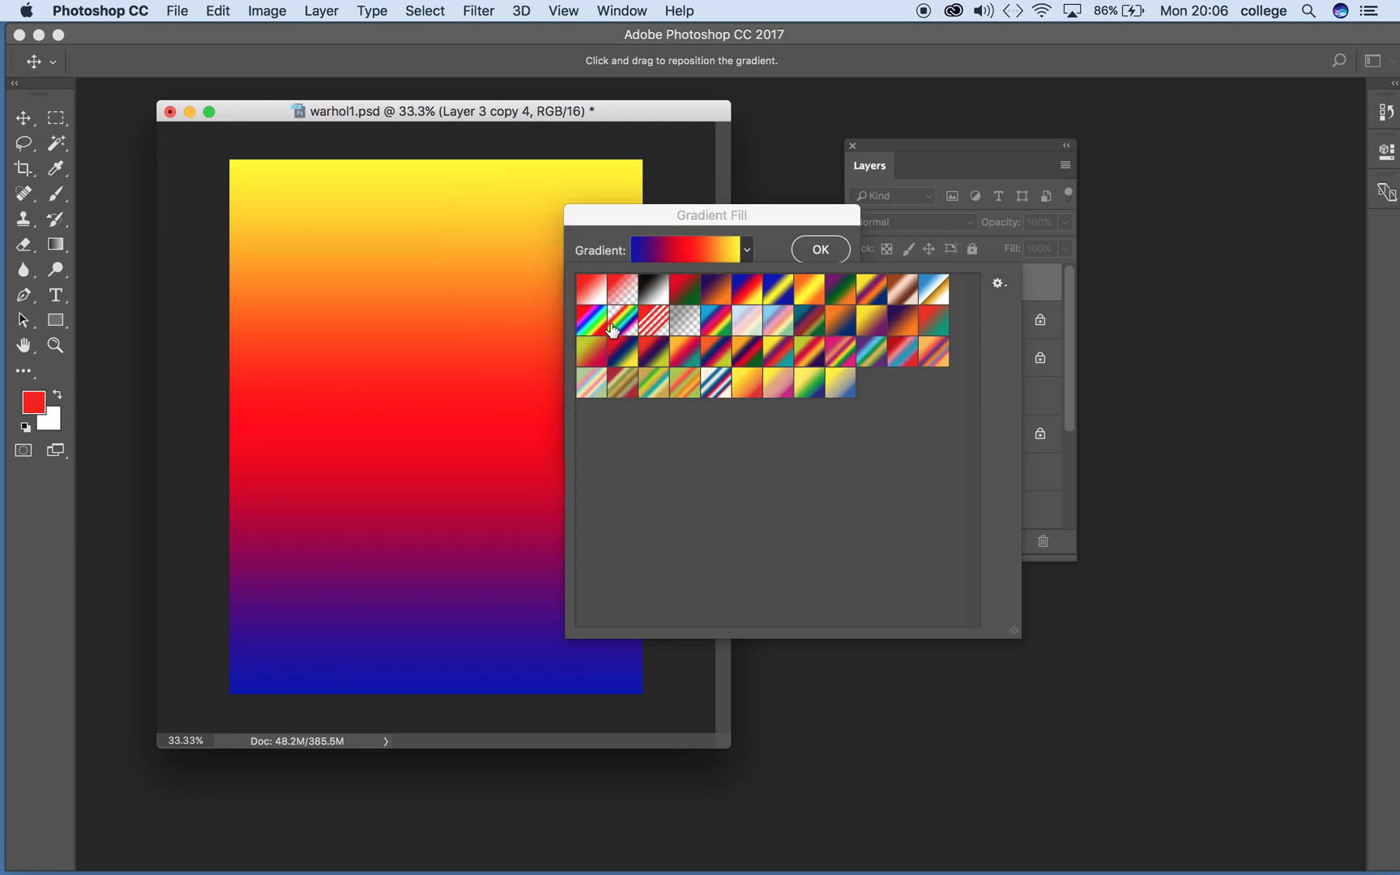
Append the Noise Samples gradients to the presets and apply the Noisy Spectrum gradient to the fill layer.
{"action": "left_click", "coordinate": [1003, 283]}
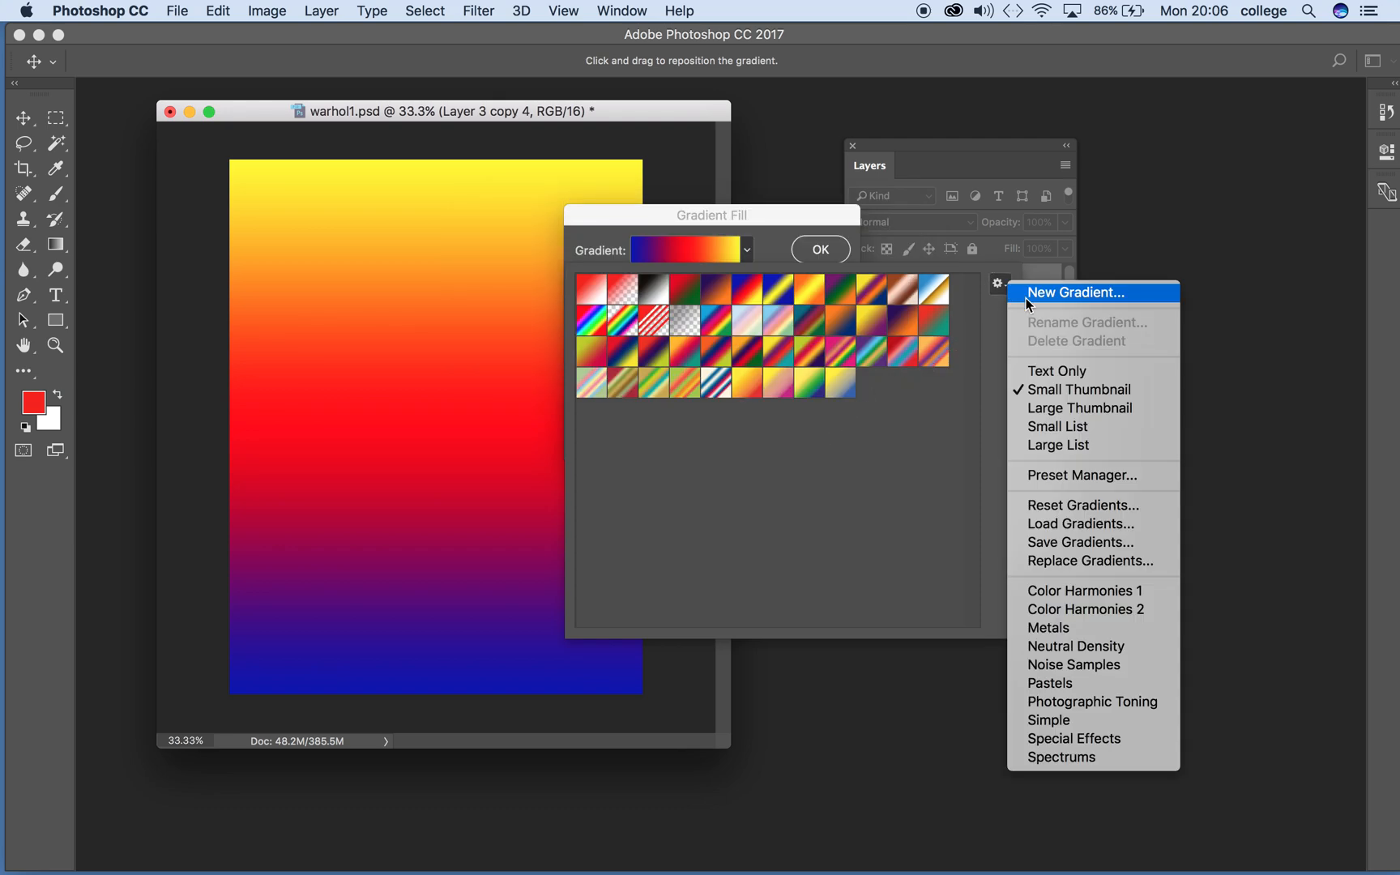
{"action": "left_click", "coordinate": [1072, 667]}
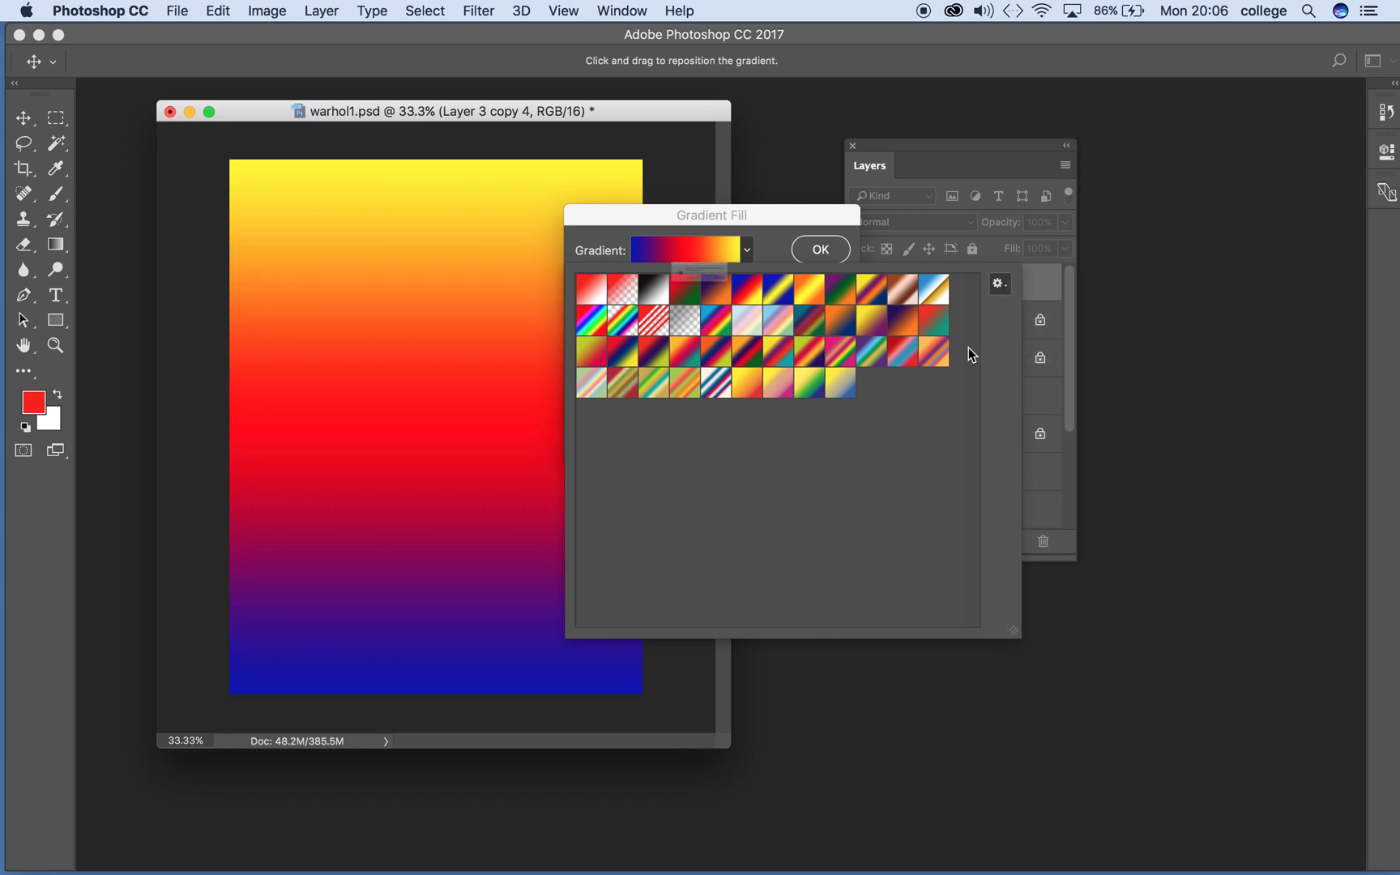
{"action": "left_click", "coordinate": [630, 317]}
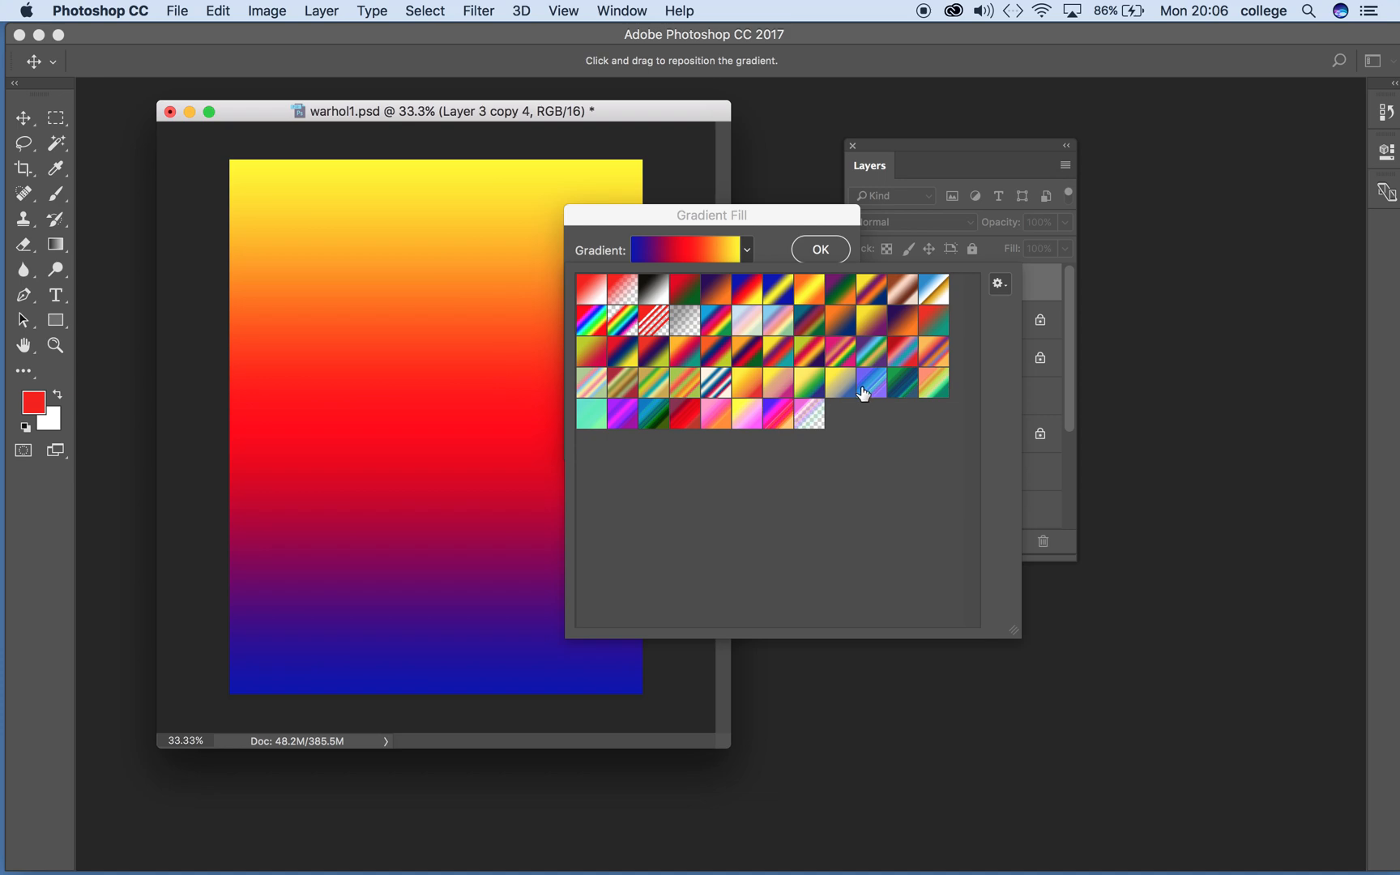
{"action": "left_click", "coordinate": [784, 416]}
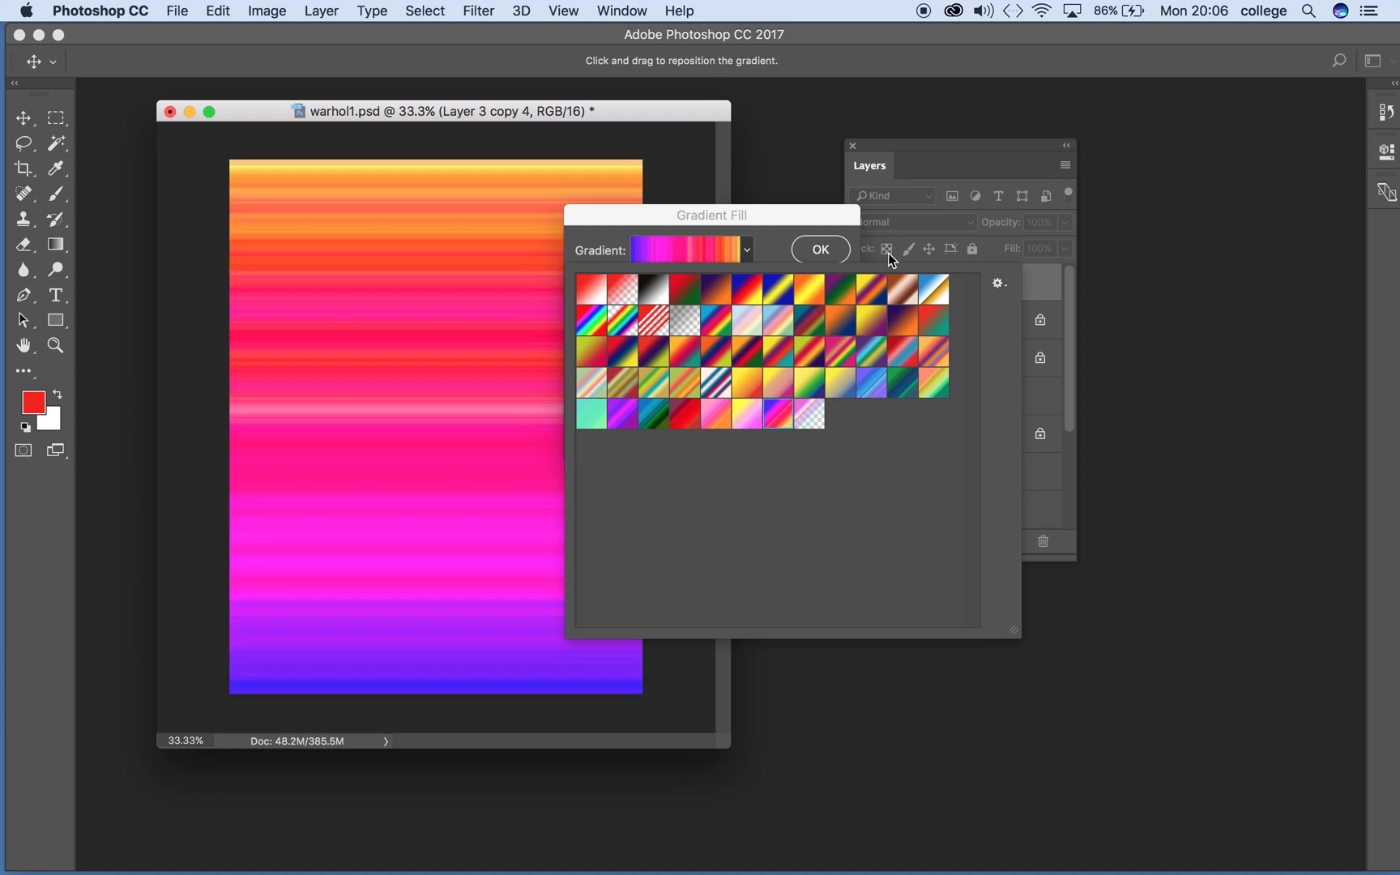
{"action": "left_click", "coordinate": [821, 250]}
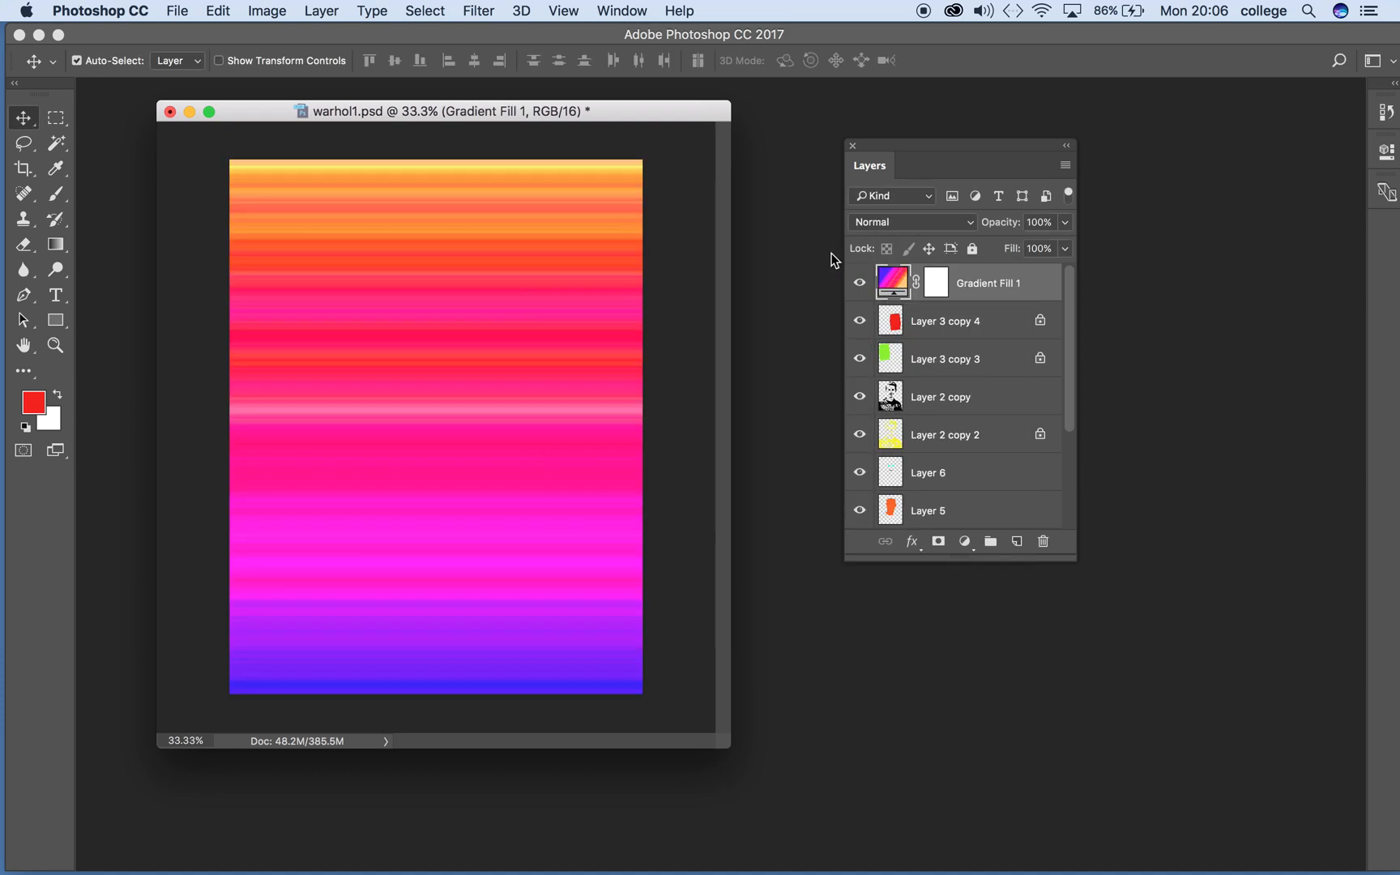
Edit the fill layer's gradient, starting from the Violet, Orange preset, and recolor its orange end stop to lime green (#7eff00).
{"action": "double_click", "coordinate": [891, 284]}
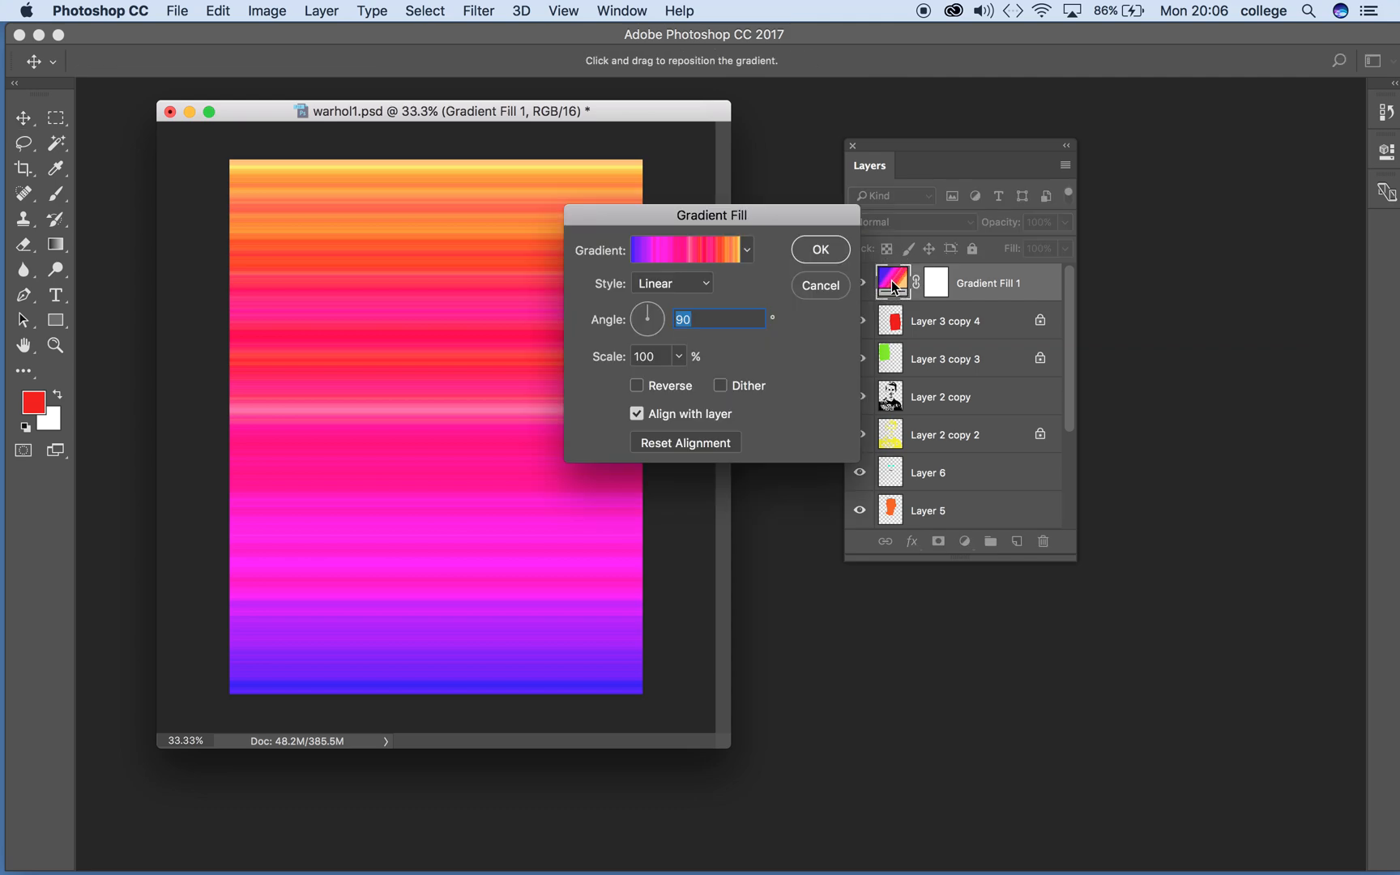
{"action": "left_click", "coordinate": [689, 256]}
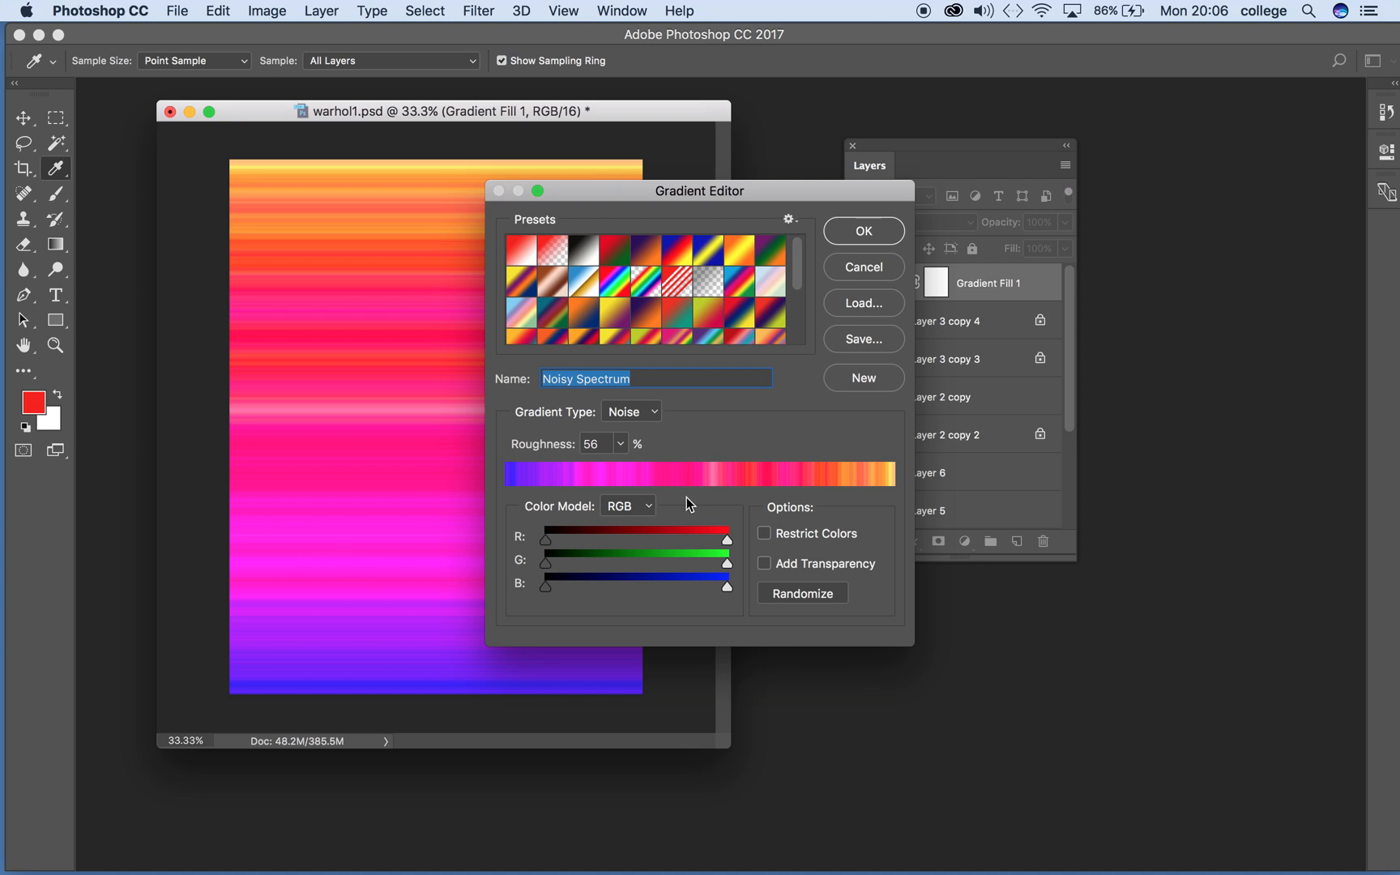
{"action": "left_click", "coordinate": [646, 250]}
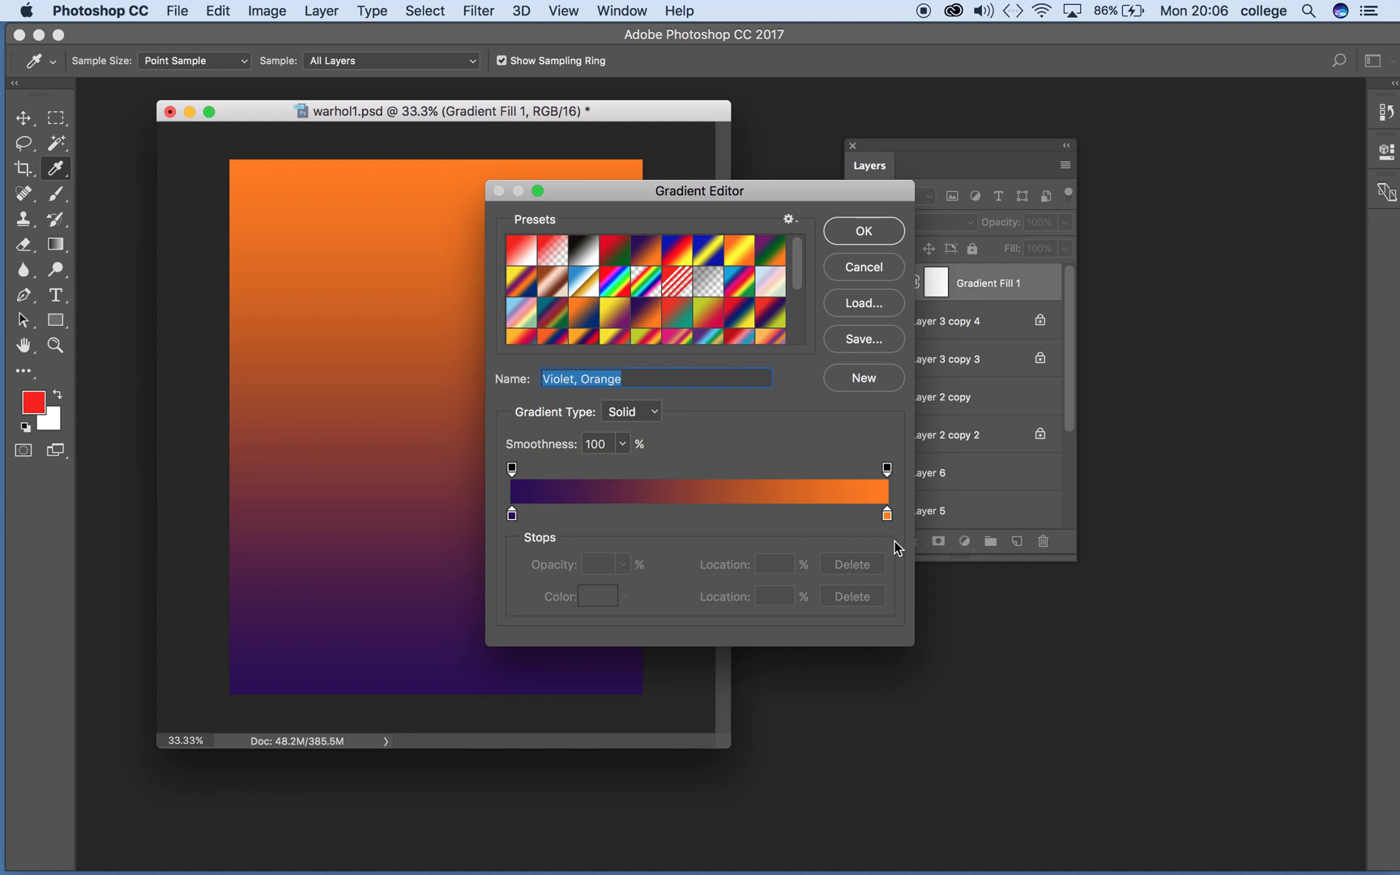
{"action": "double_click", "coordinate": [887, 515]}
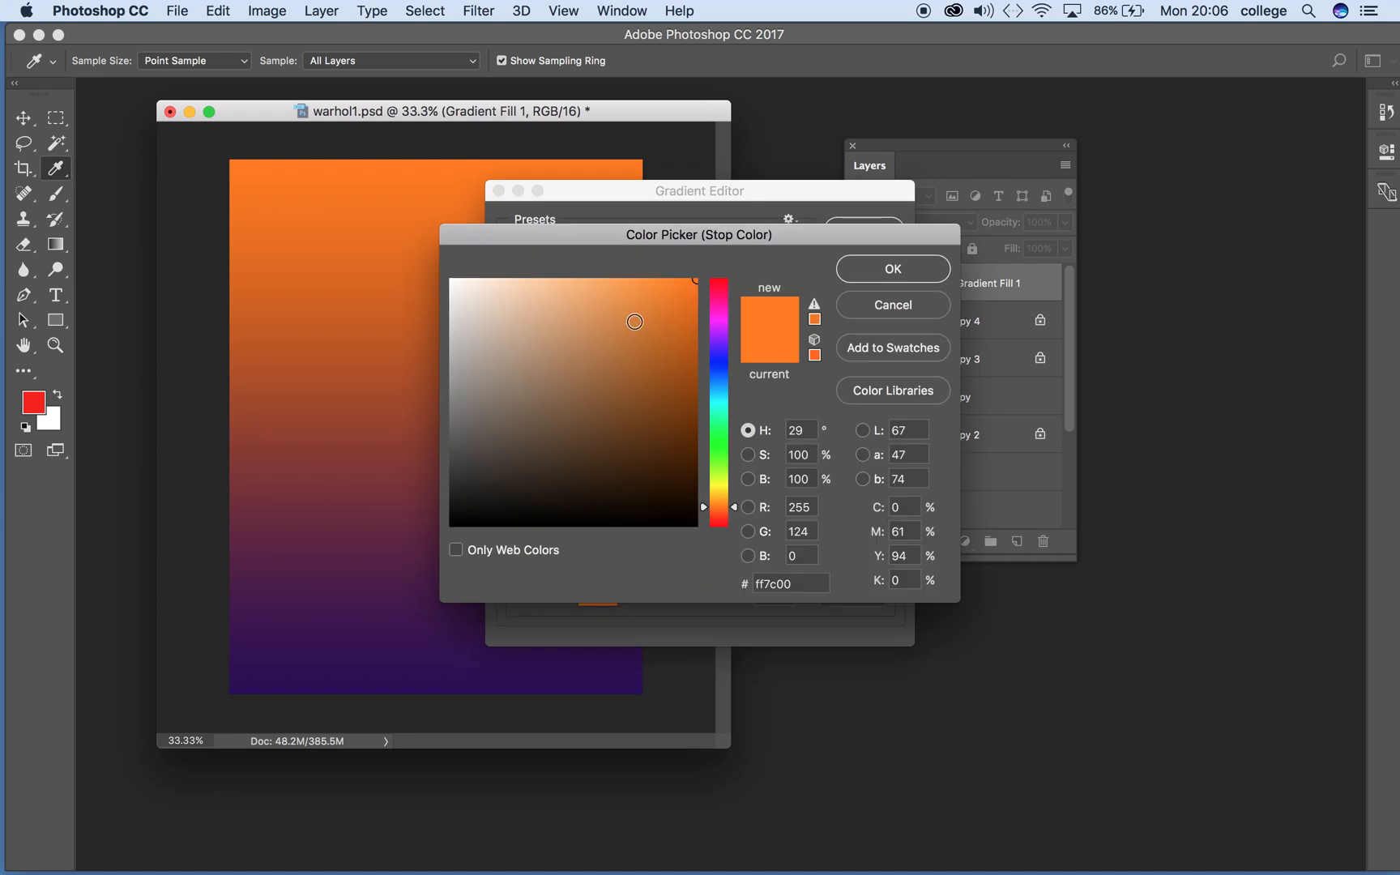
{"action": "left_click", "coordinate": [716, 464]}
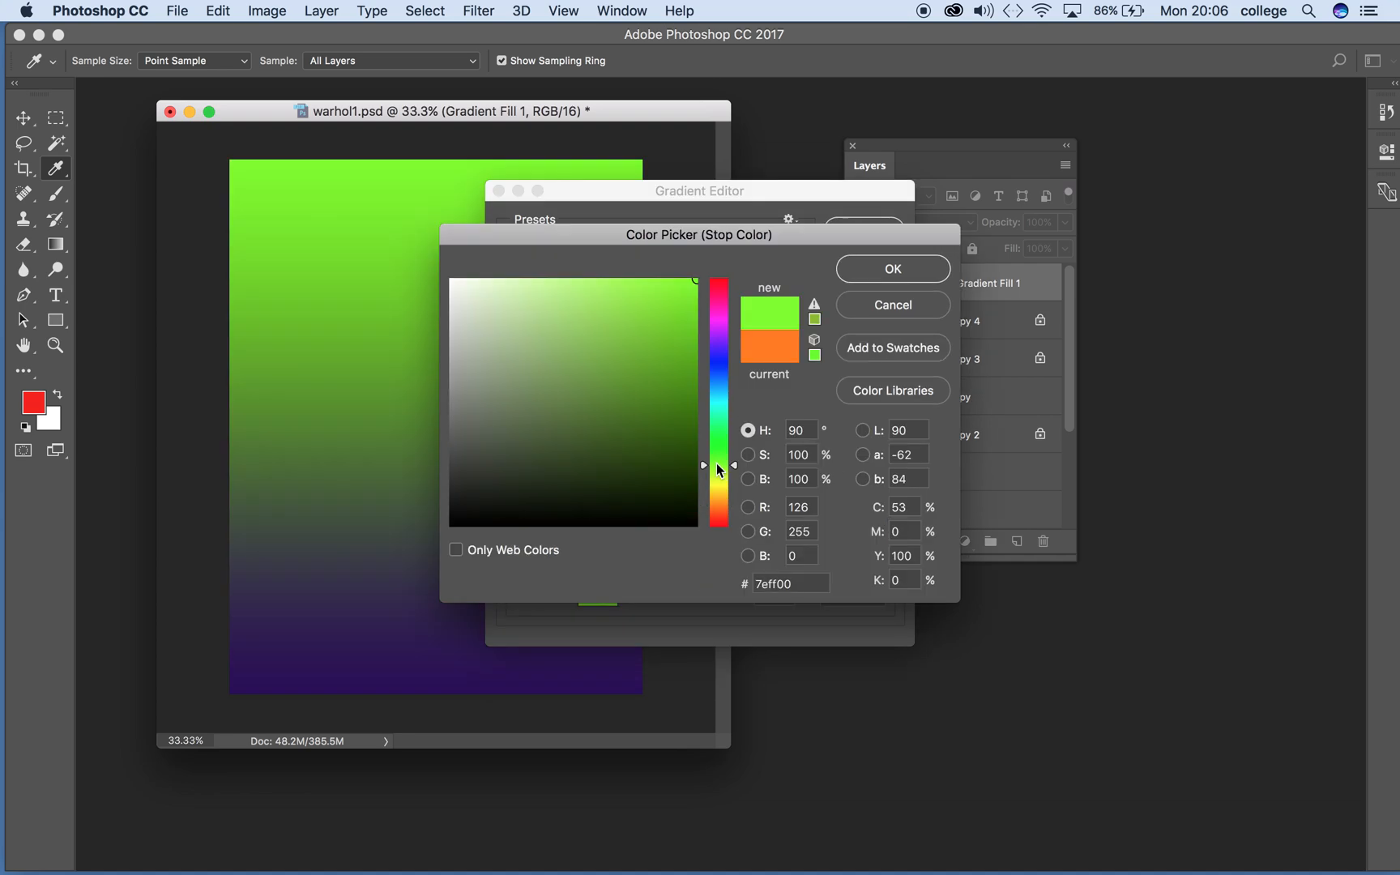
{"action": "left_click", "coordinate": [885, 271]}
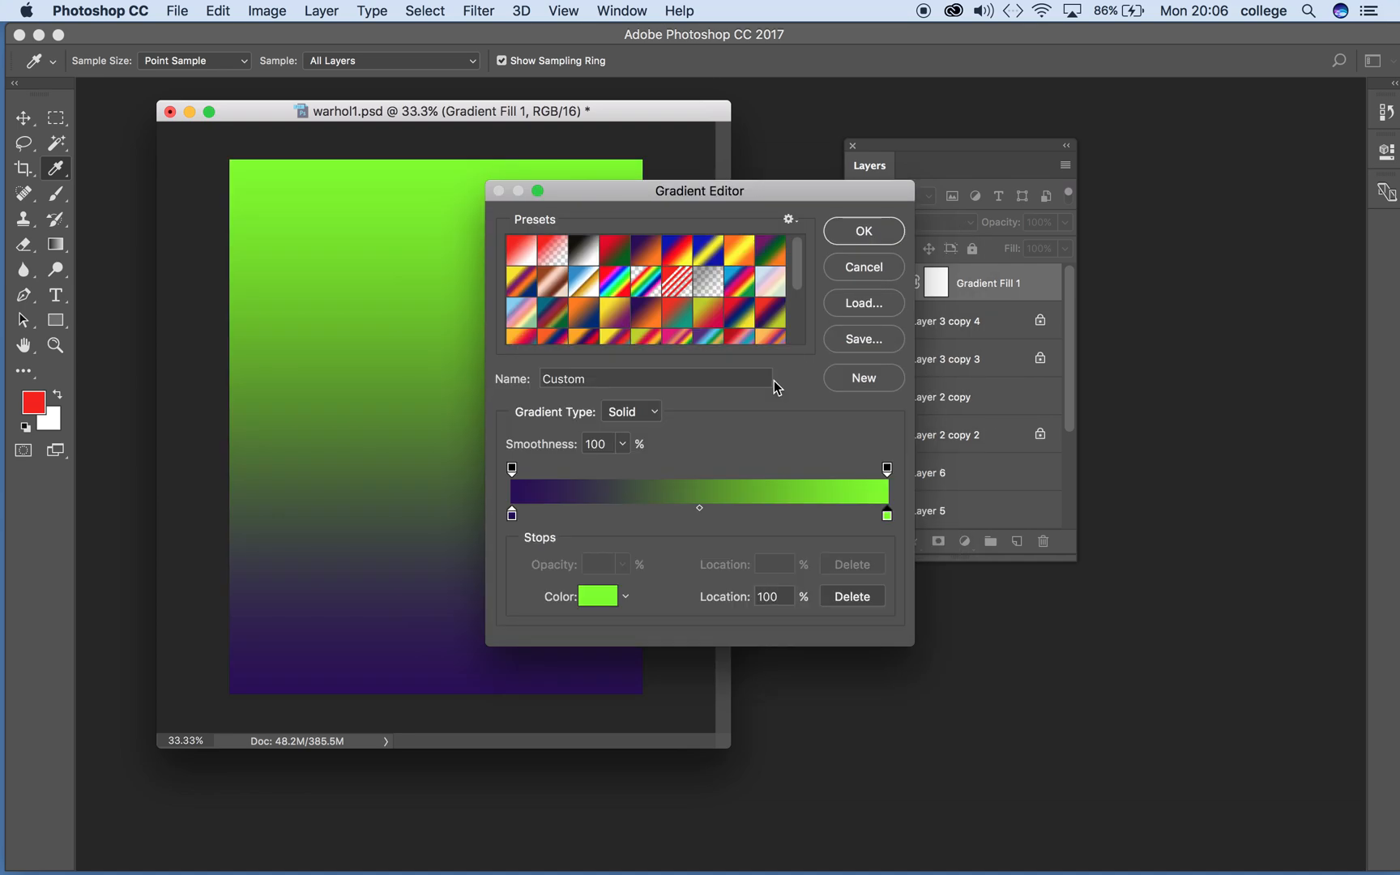
Recolor the gradient's violet start stop to dark teal.
{"action": "left_click", "coordinate": [512, 515]}
{"action": "left_click", "coordinate": [600, 596]}
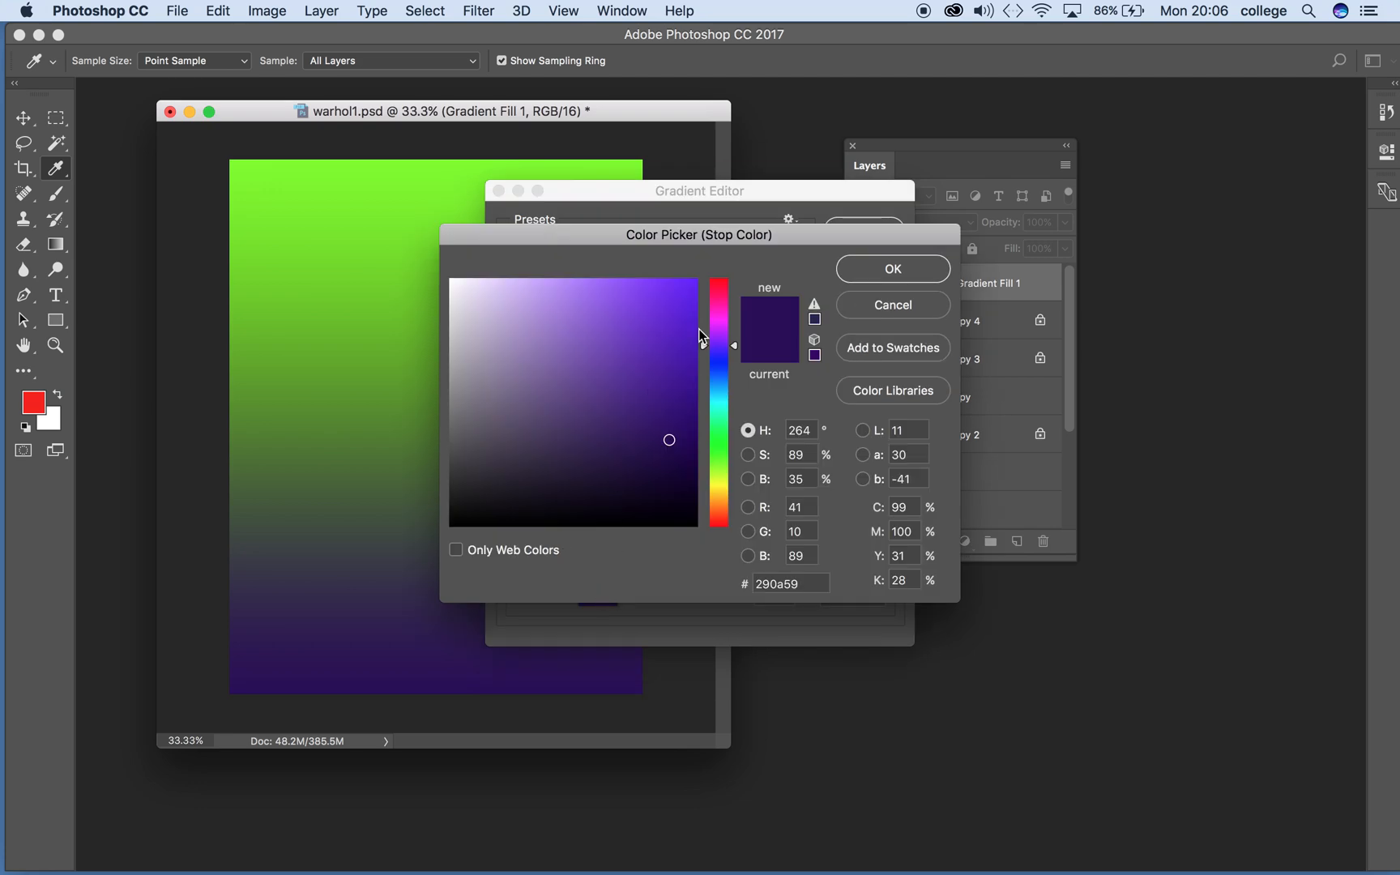
{"action": "left_click", "coordinate": [721, 398]}
{"action": "left_click", "coordinate": [881, 268]}
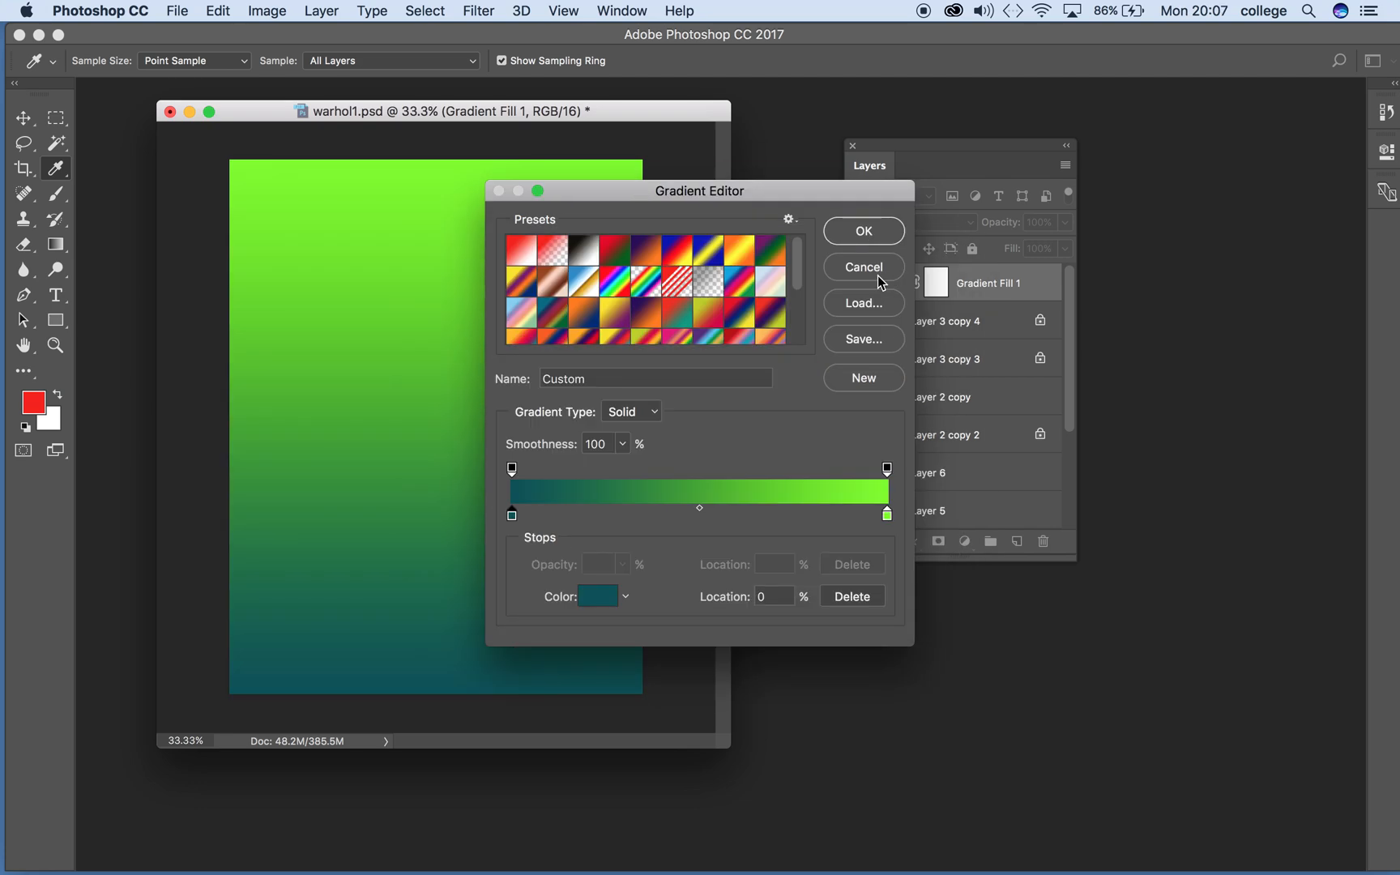
Add a color stop at 25% of the gradient and set it to yellow-green (#b5e510).
{"action": "left_click", "coordinate": [603, 516]}
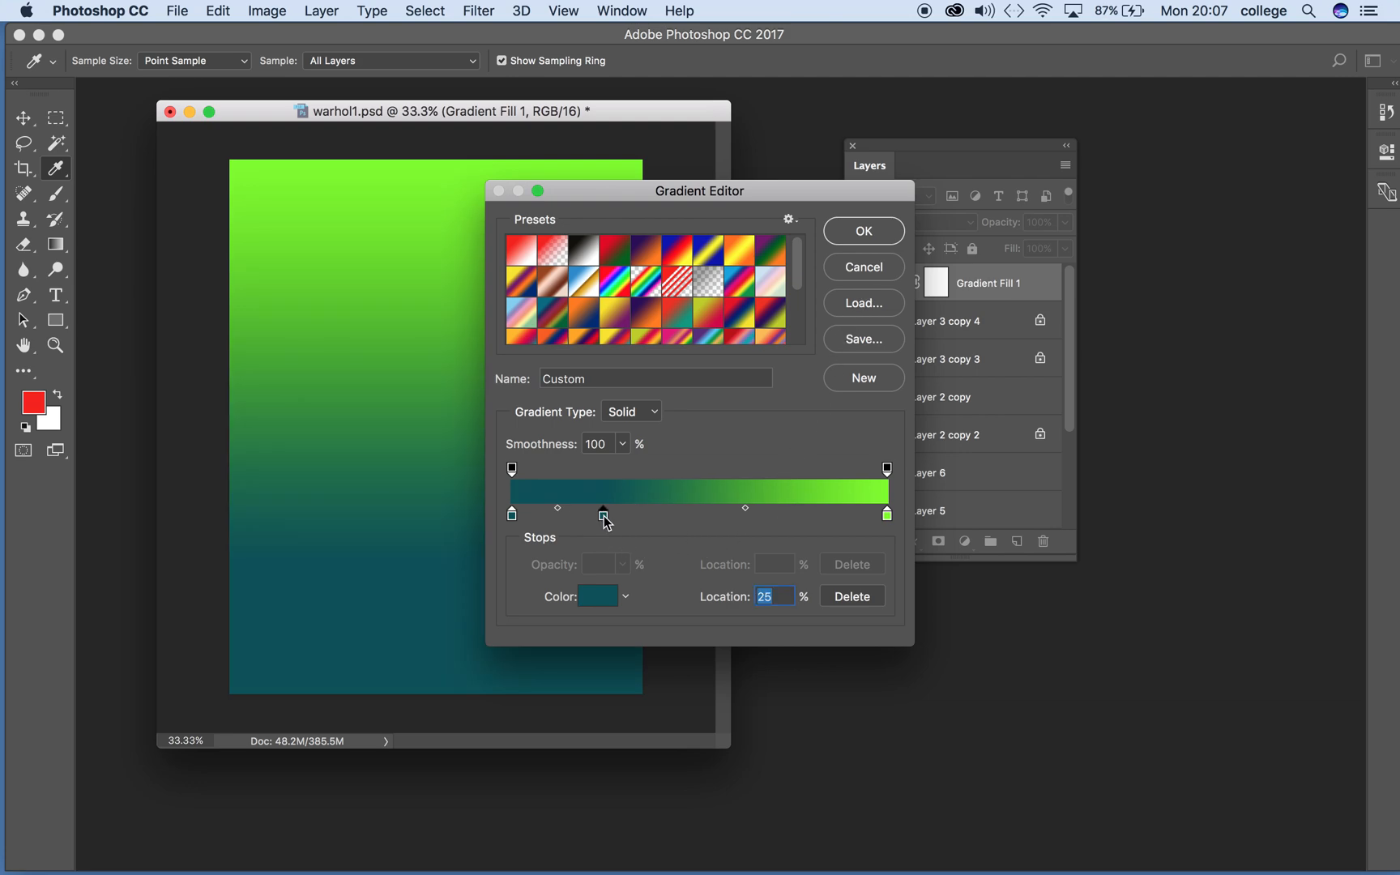
{"action": "left_click", "coordinate": [600, 597]}
{"action": "left_click", "coordinate": [717, 478]}
{"action": "left_click_drag", "start_coordinate": [658, 342], "coordinate": [679, 304]}
{"action": "left_click", "coordinate": [909, 271]}
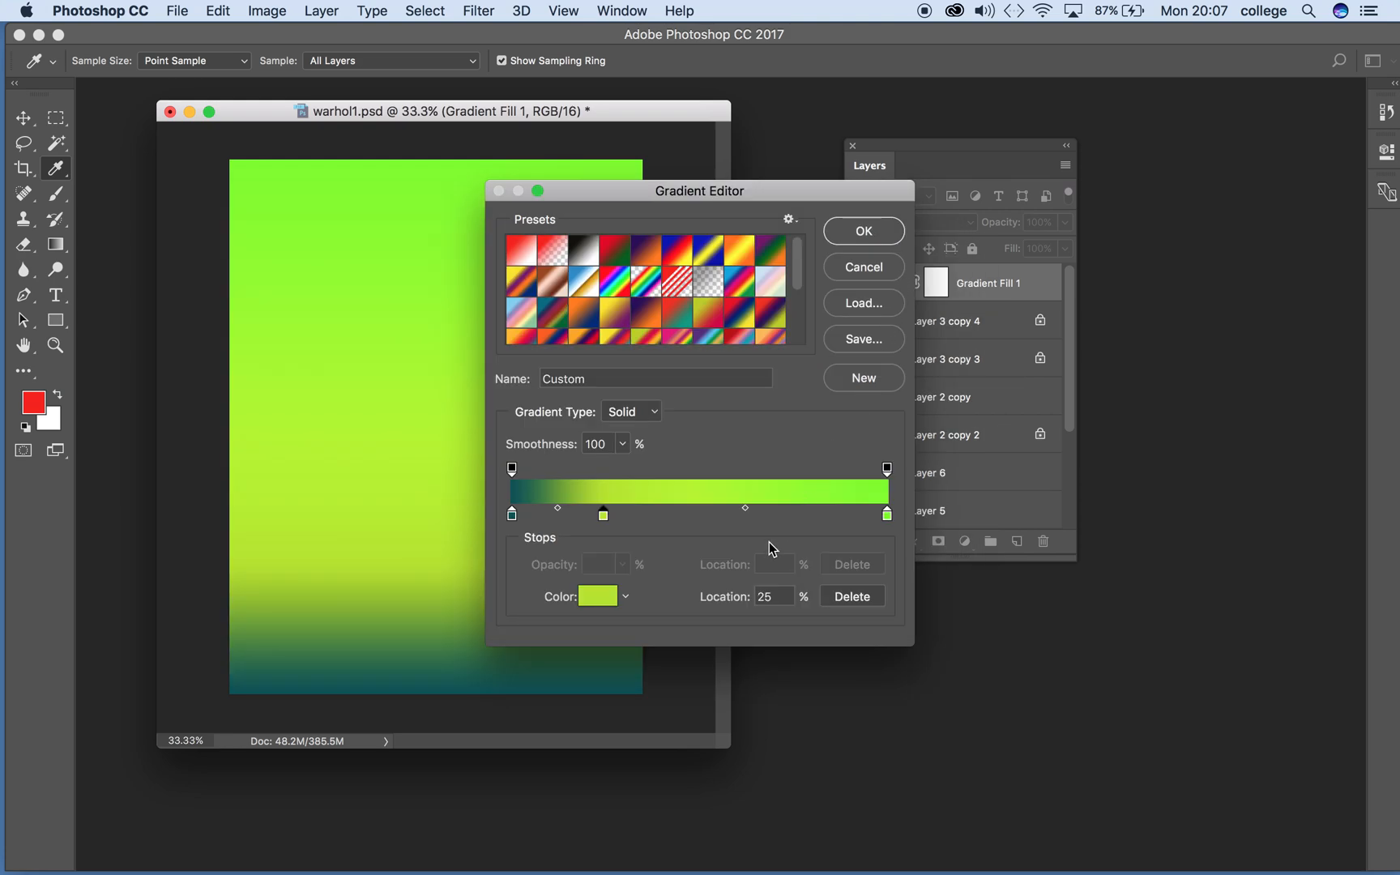
Add a color stop at 75% of the gradient and set it to orange.
{"action": "left_click", "coordinate": [794, 518]}
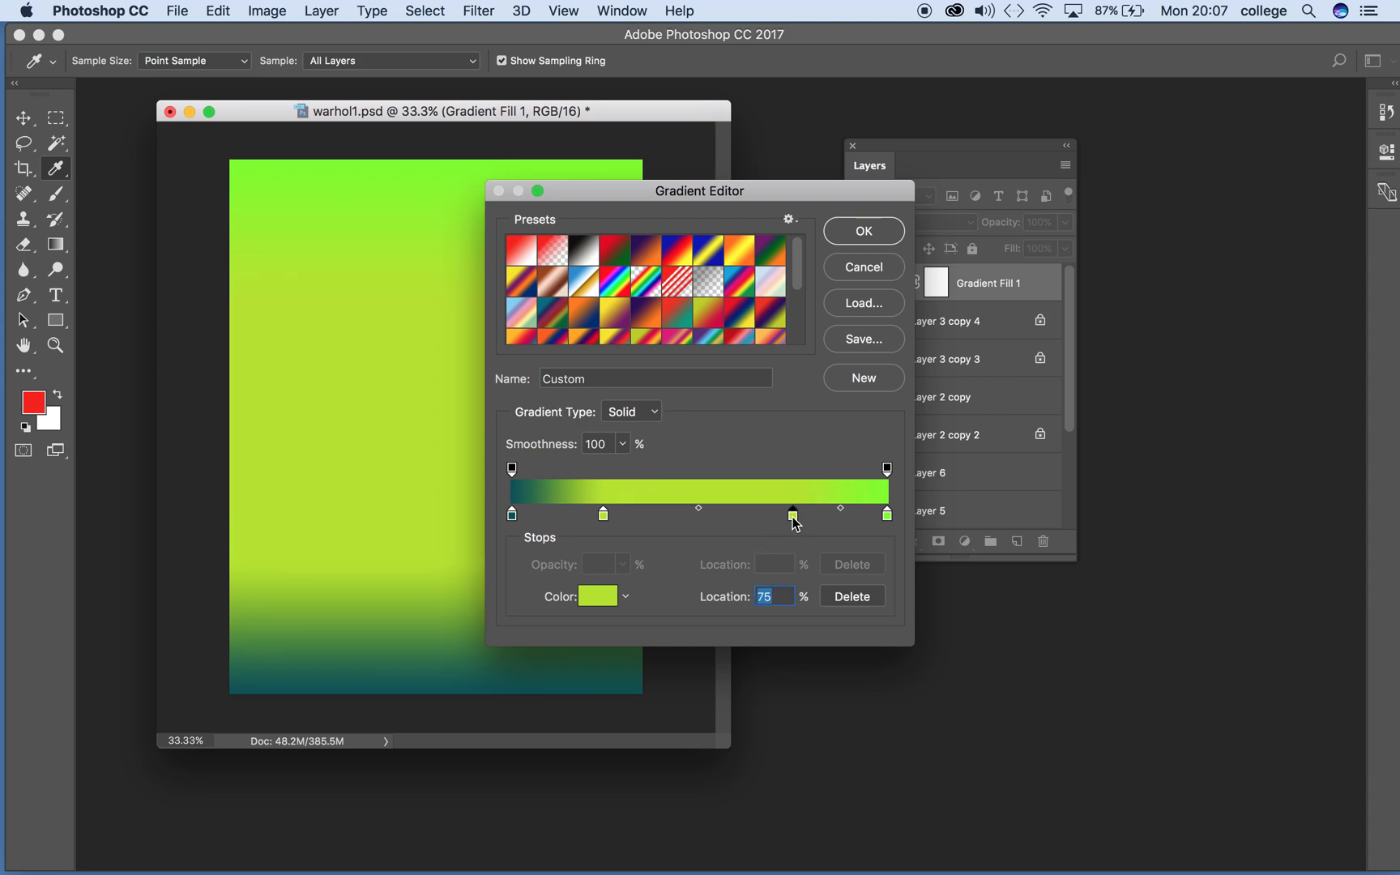
{"action": "left_click", "coordinate": [600, 599]}
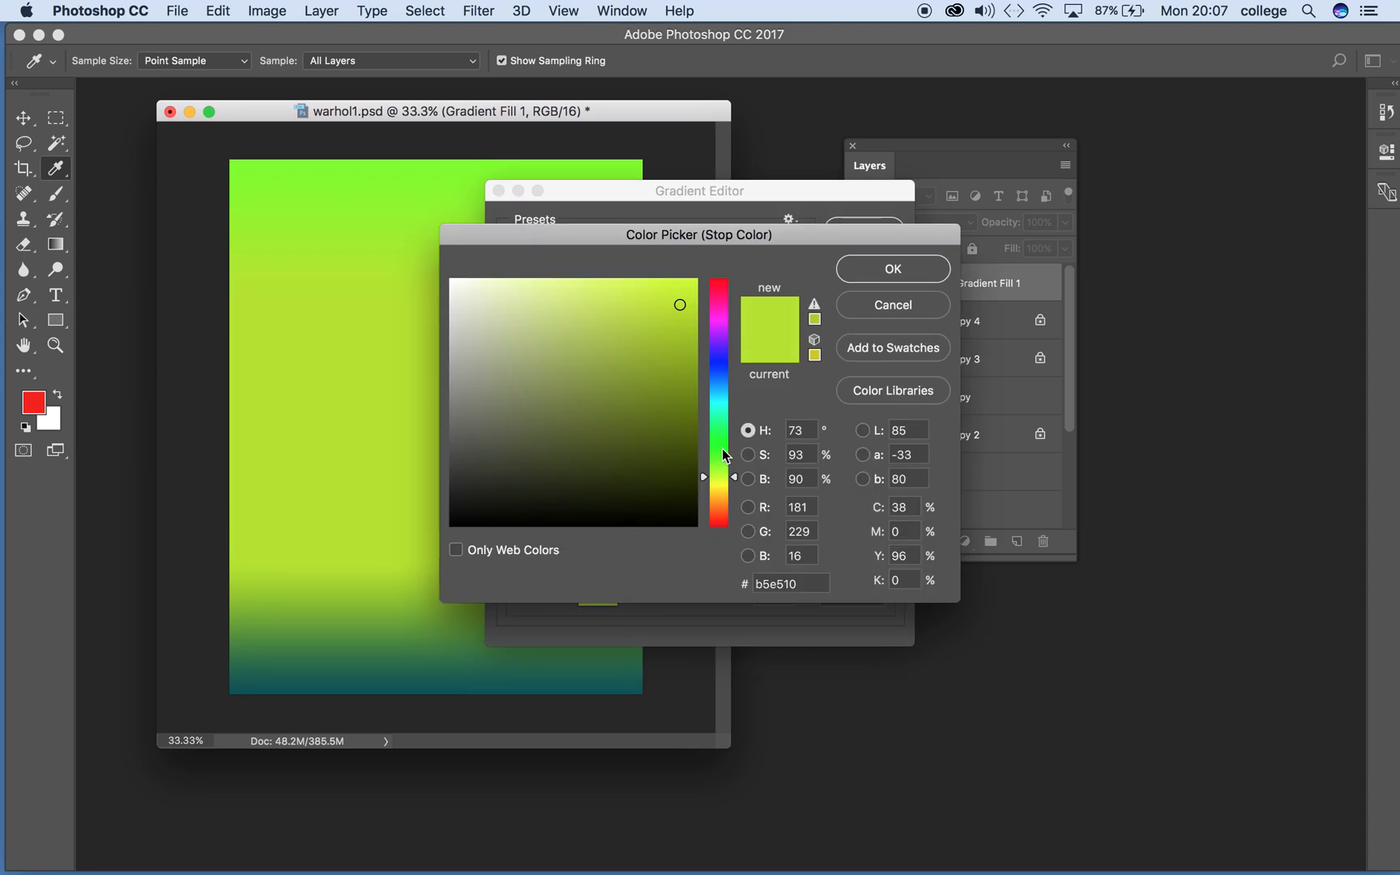
{"action": "left_click", "coordinate": [721, 503]}
{"action": "left_click", "coordinate": [897, 274]}
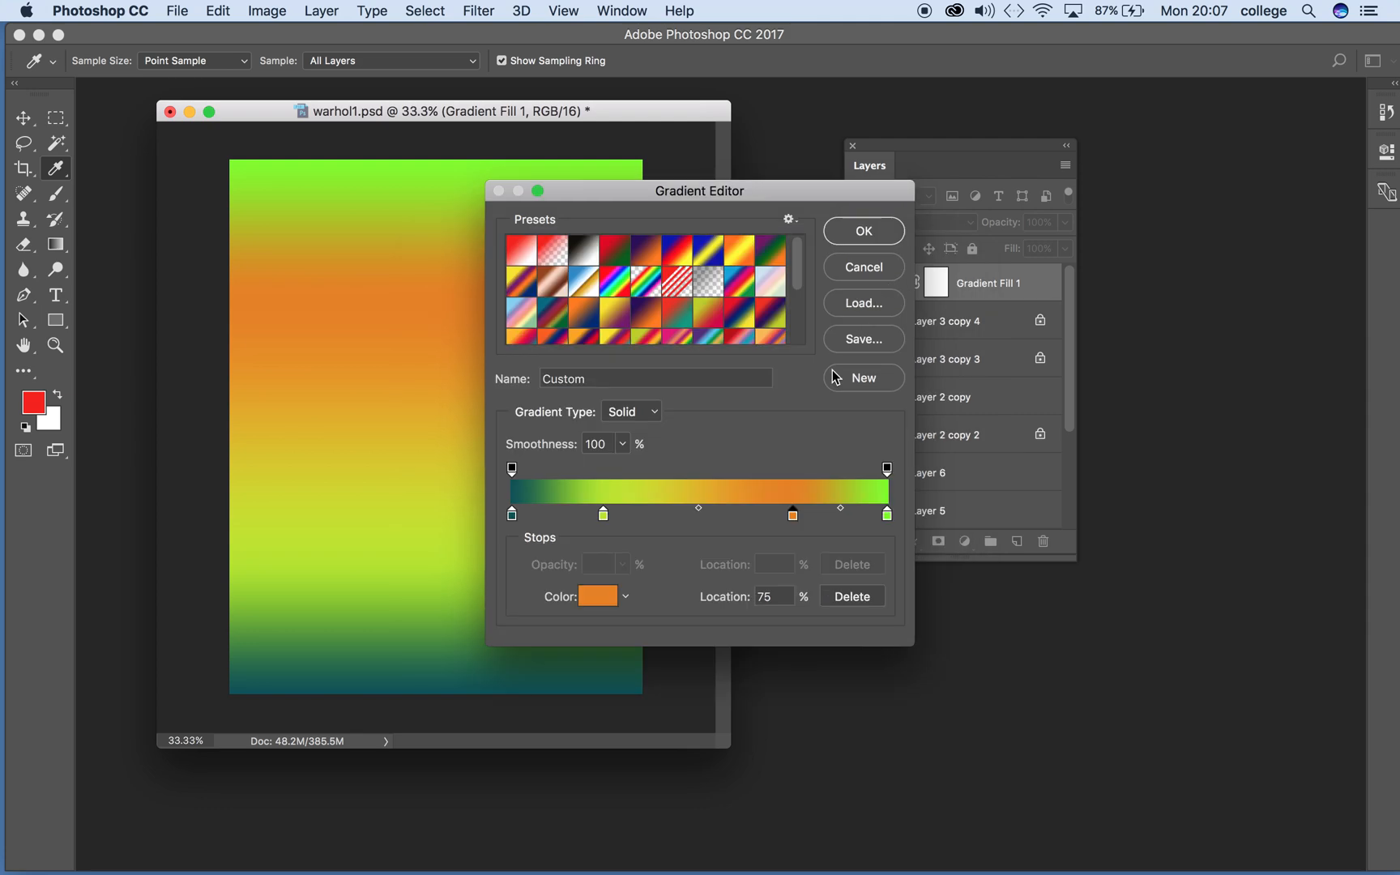
Add a color stop at 60% of the gradient and set it to cyan (#10cee5).
{"action": "left_click", "coordinate": [736, 515]}
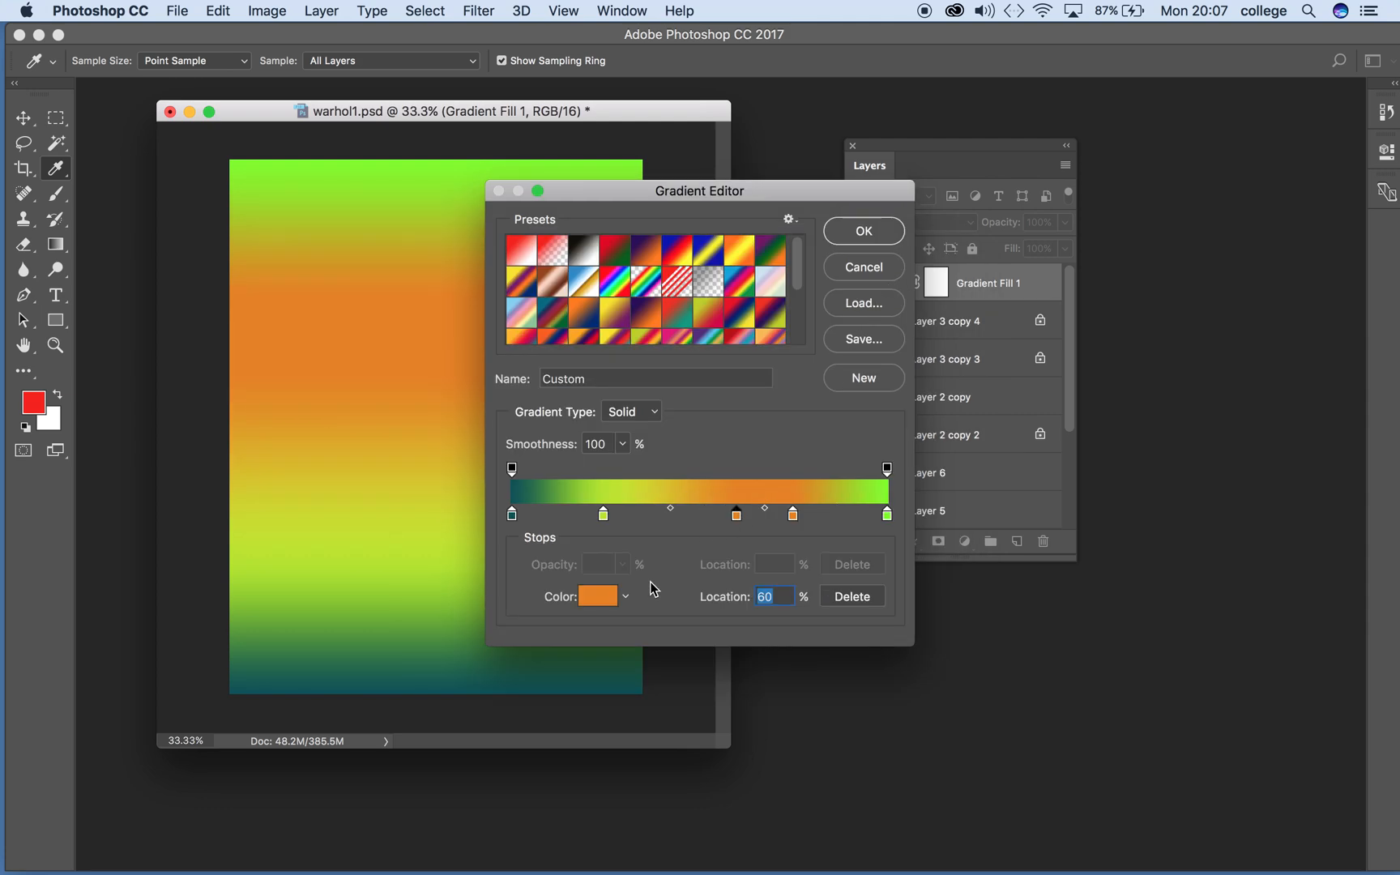
{"action": "left_click", "coordinate": [598, 597]}
{"action": "left_click", "coordinate": [721, 401]}
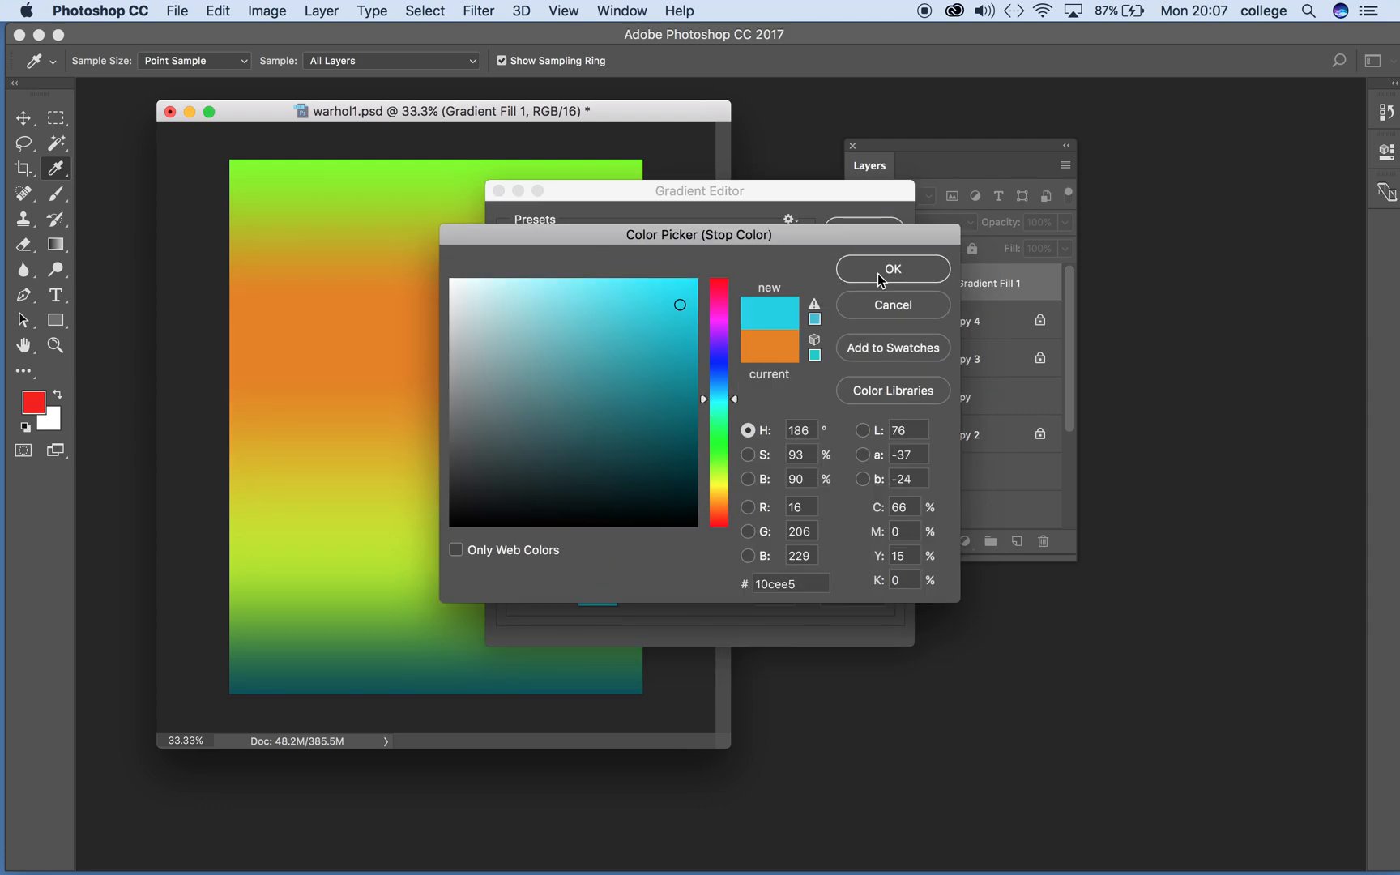
{"action": "left_click", "coordinate": [891, 270]}
Remove the yellow-green, cyan and orange middle stops so the gradient runs only from dark teal to lime green.
{"action": "left_click_drag", "start_coordinate": [728, 197], "coordinate": [897, 152]}
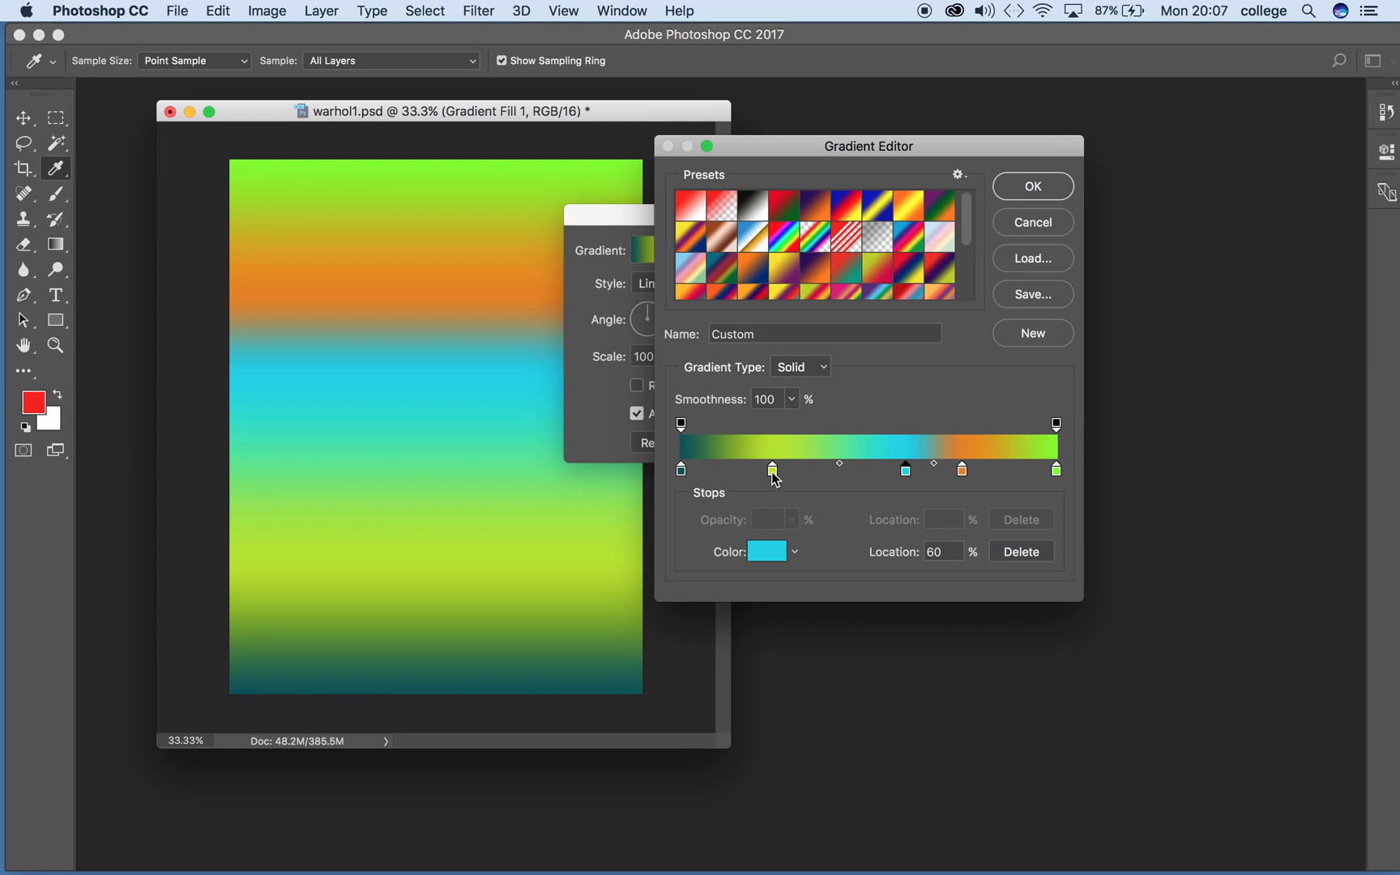
{"action": "left_click_drag", "start_coordinate": [772, 477], "coordinate": [622, 656]}
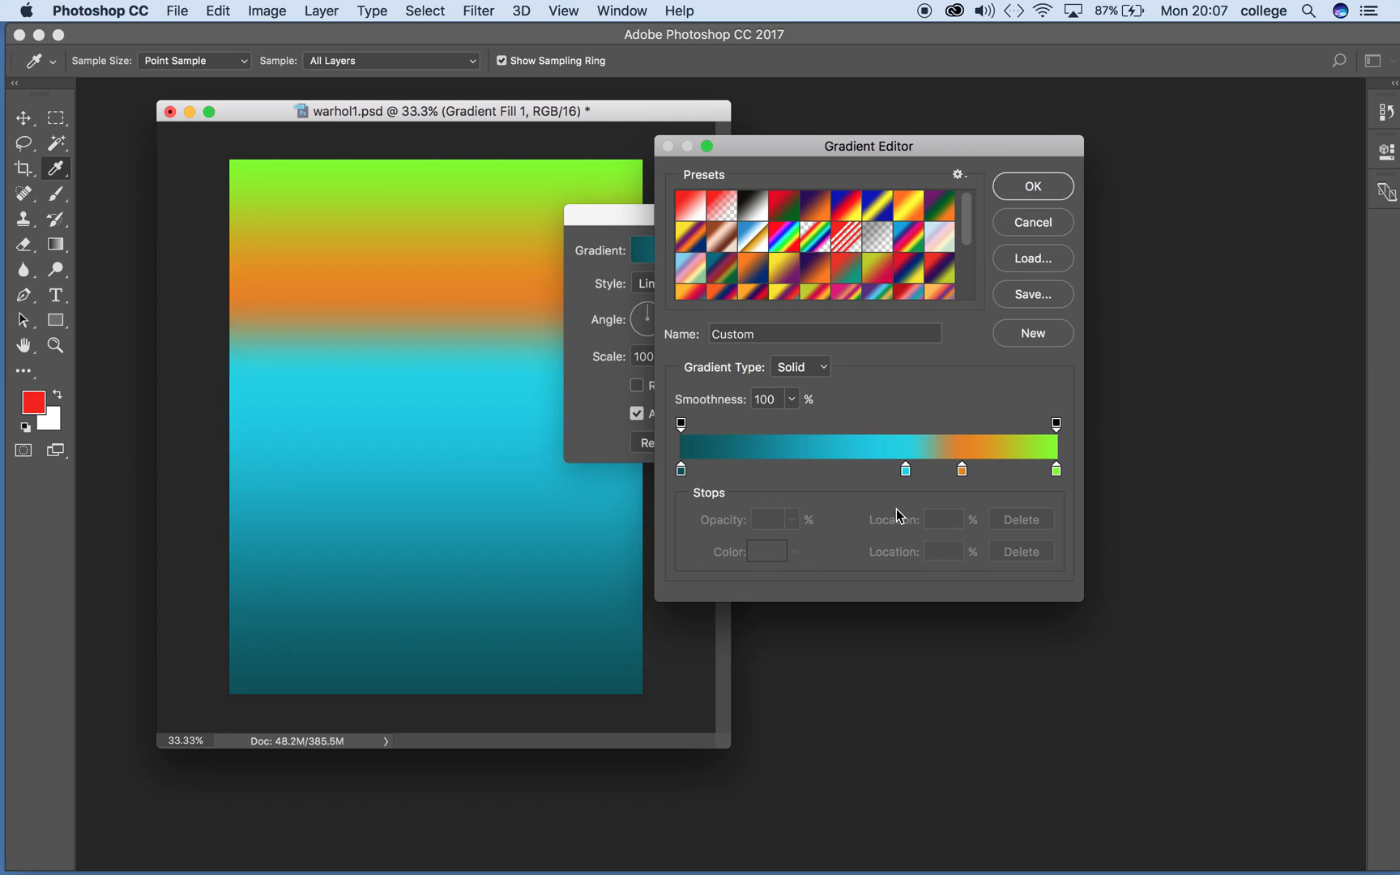
{"action": "left_click_drag", "start_coordinate": [907, 472], "coordinate": [1174, 728]}
{"action": "left_click", "coordinate": [962, 473]}
Shift the midpoint between the teal and lime green stops to about 64% and apply the gradient fill.
{"action": "left_click", "coordinate": [682, 471]}
{"action": "left_click_drag", "start_coordinate": [869, 464], "coordinate": [926, 468]}
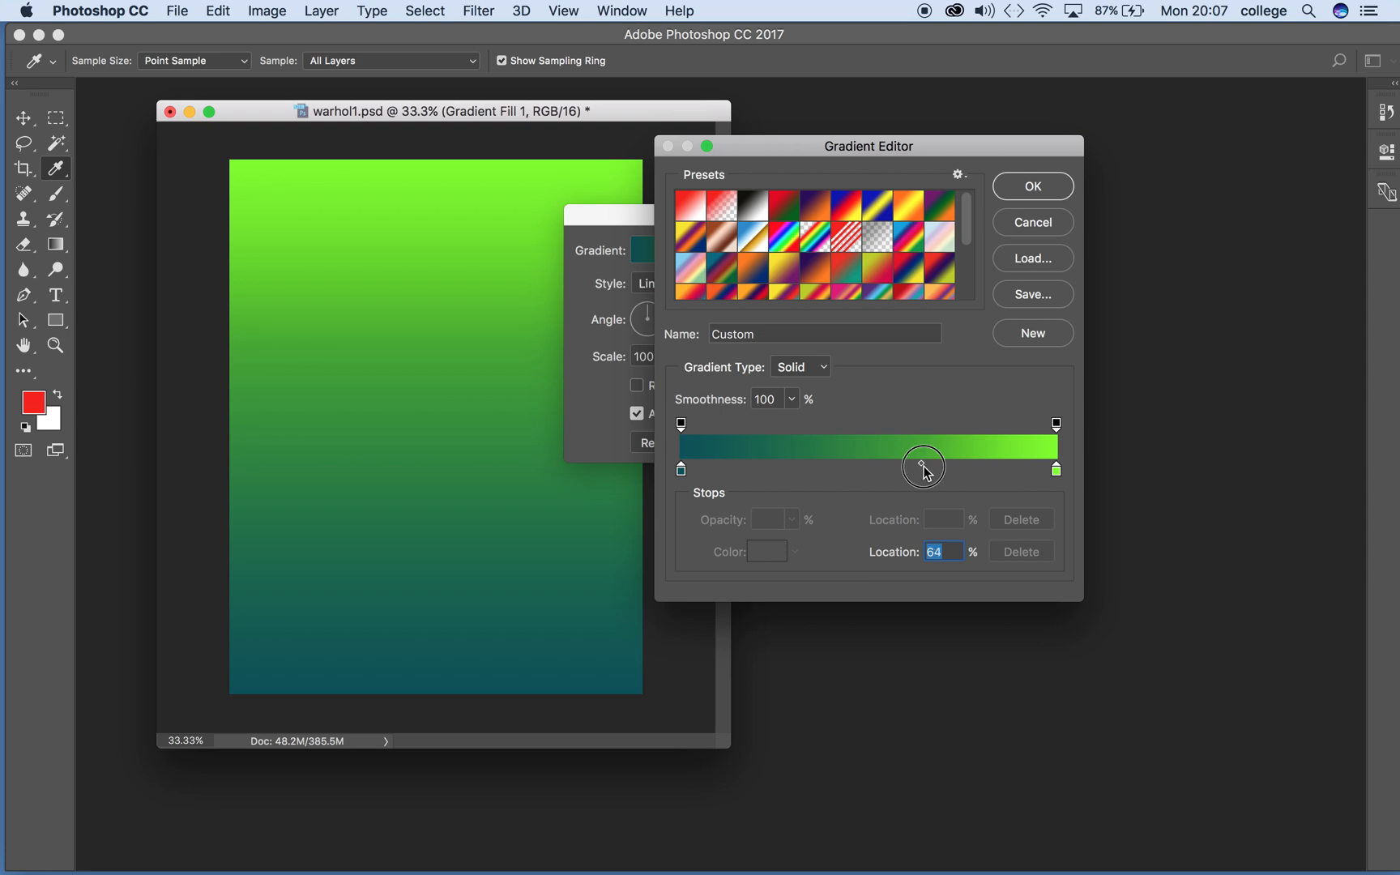
{"action": "left_click", "coordinate": [1026, 191]}
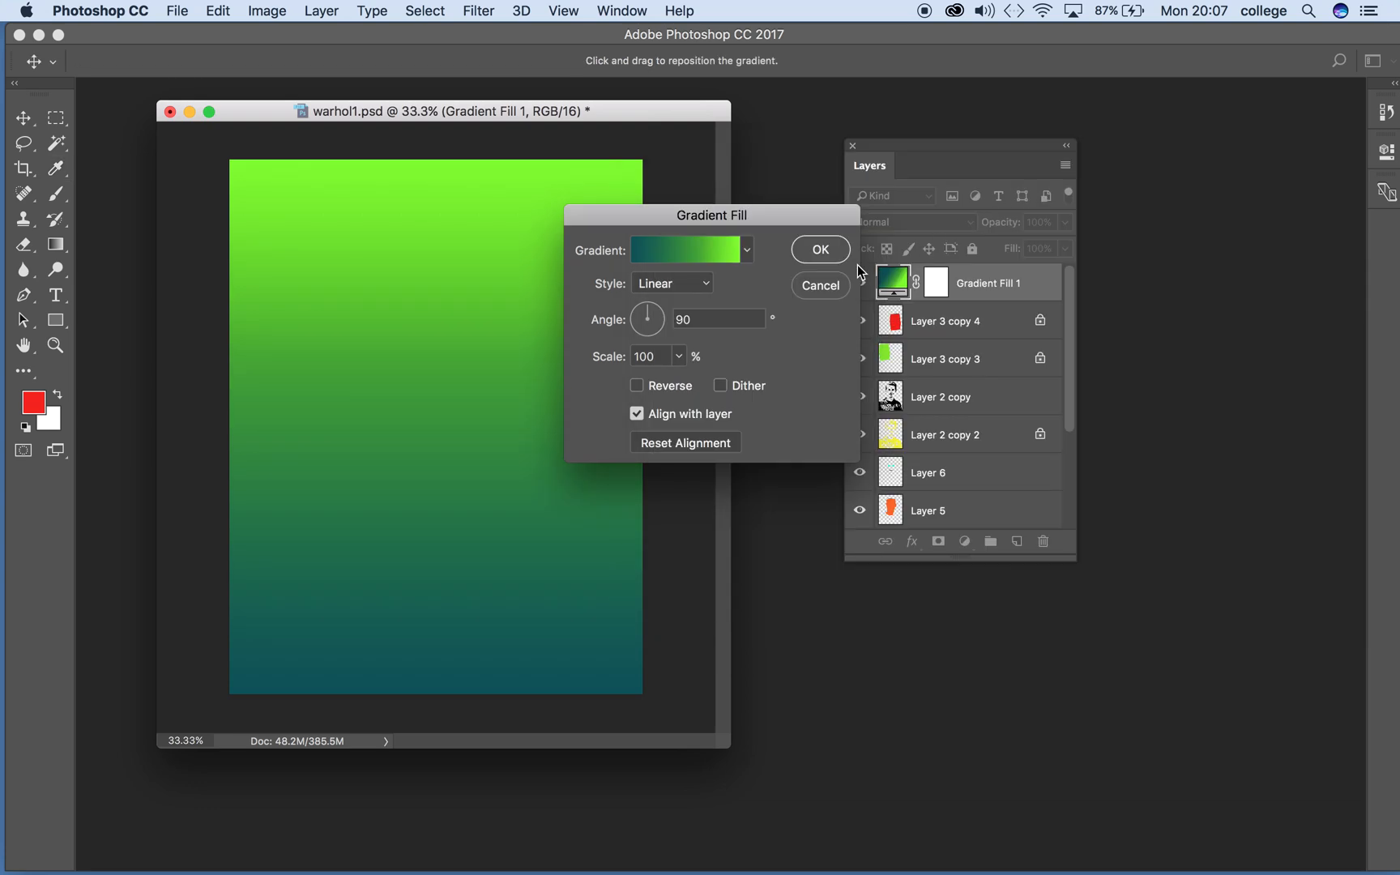
{"action": "left_click", "coordinate": [823, 251]}
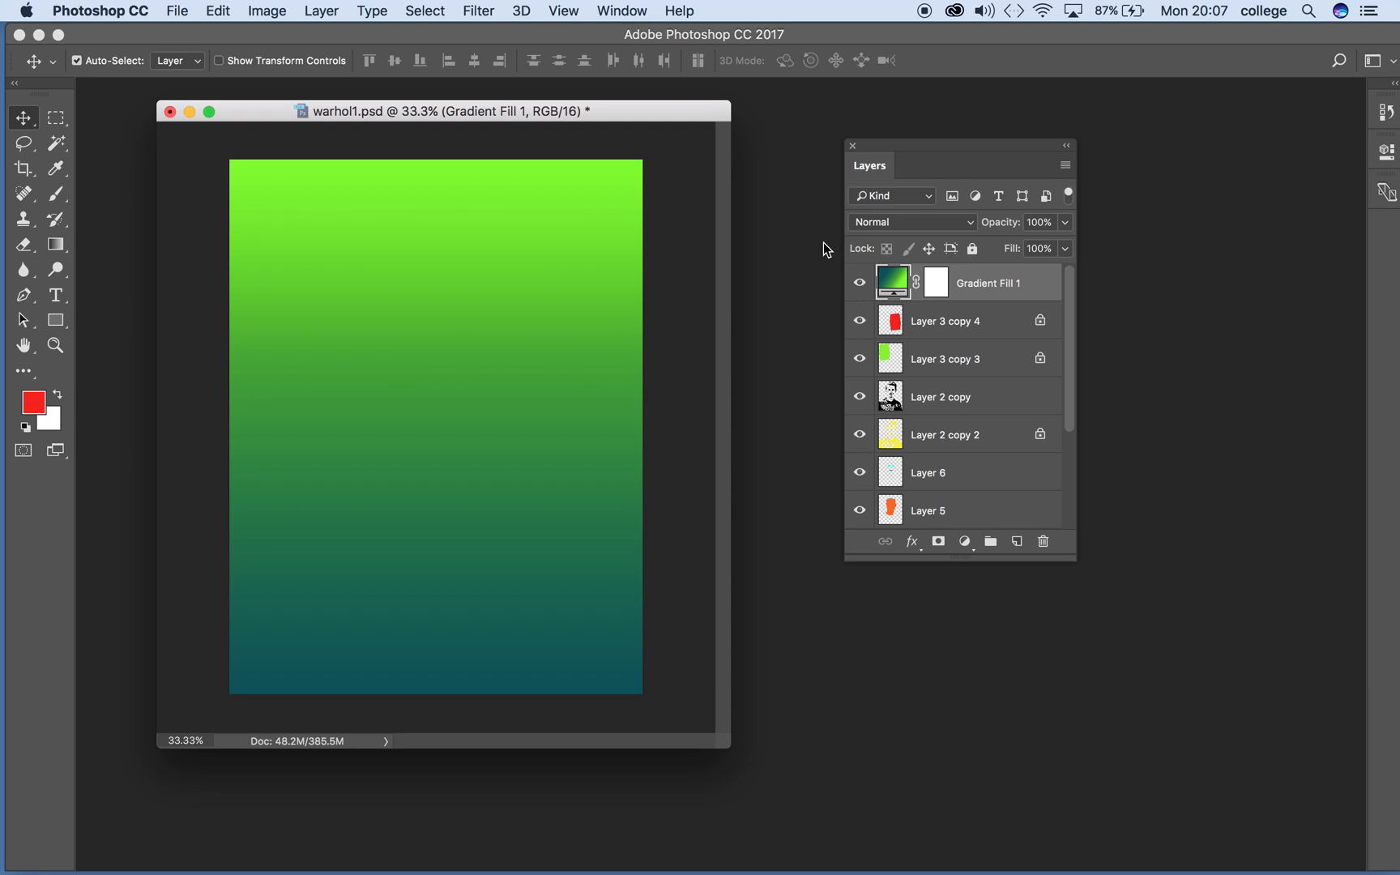
Try the darkening blend modes on the gradient fill layer: Darken, Multiply, Color Burn, Linear Burn and Darker Color.
{"action": "left_click", "coordinate": [966, 224]}
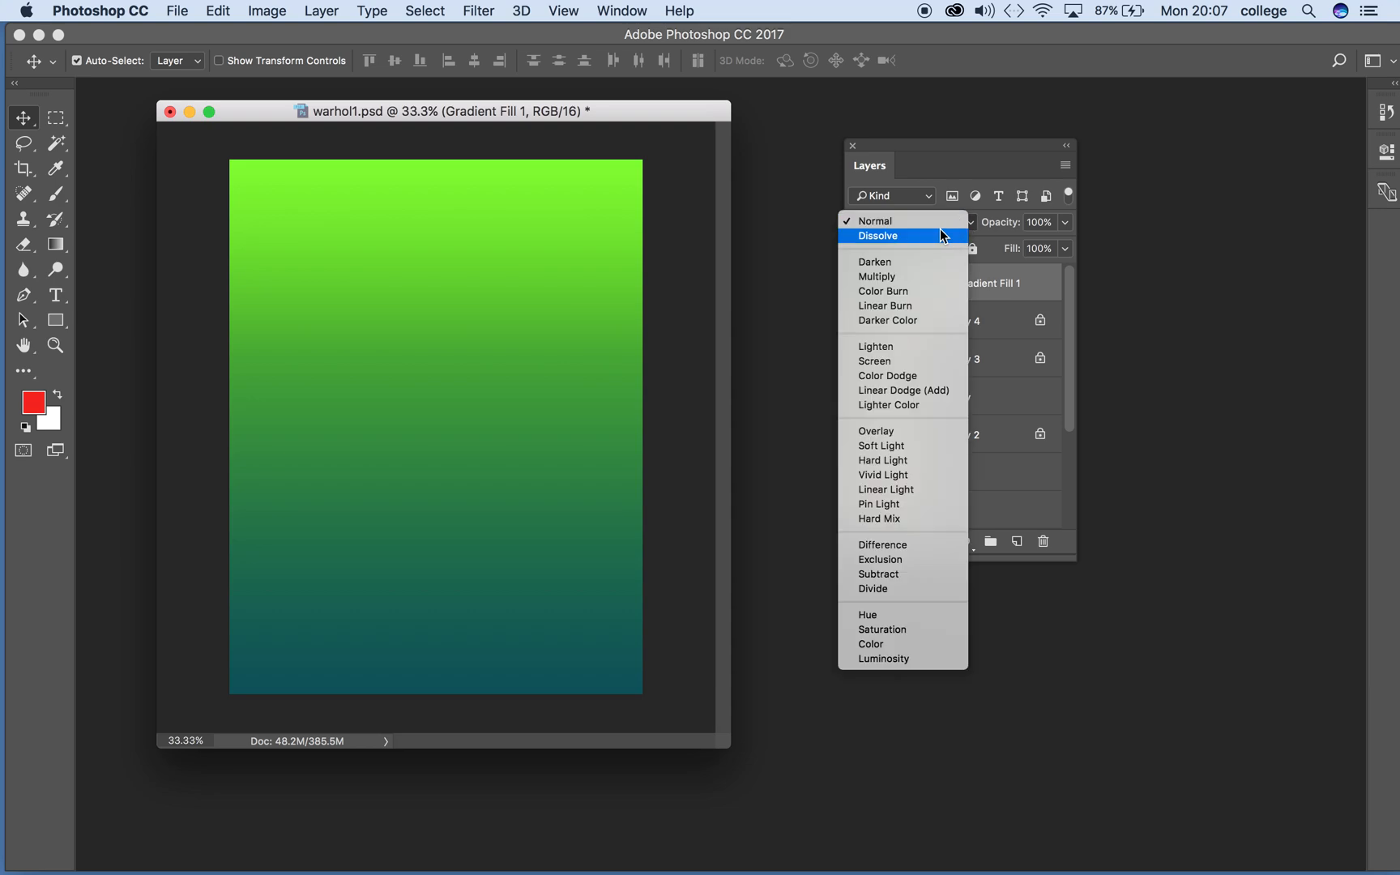
{"action": "left_click", "coordinate": [886, 262]}
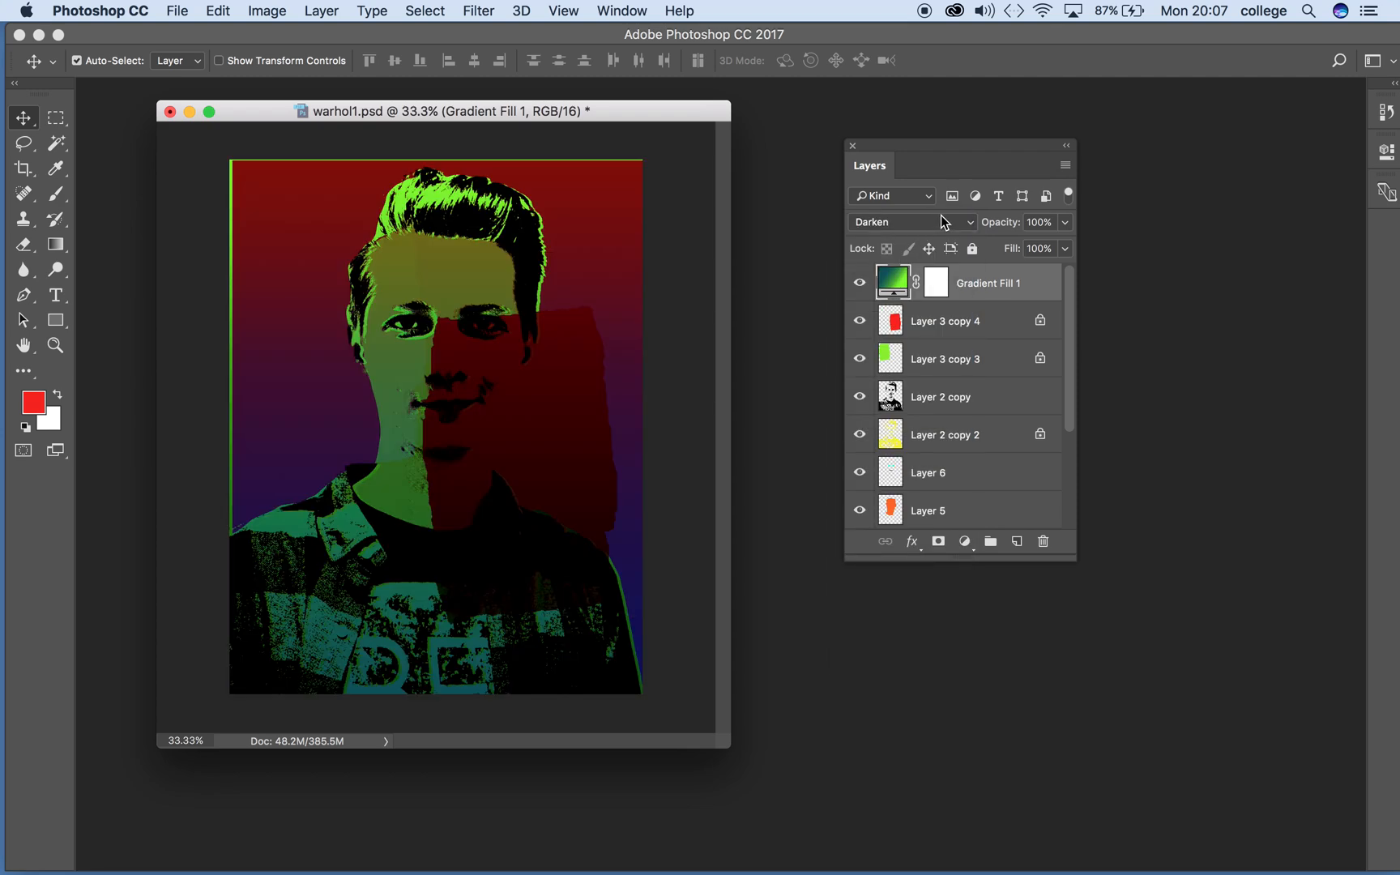
{"action": "left_click", "coordinate": [942, 221]}
{"action": "left_click", "coordinate": [909, 237]}
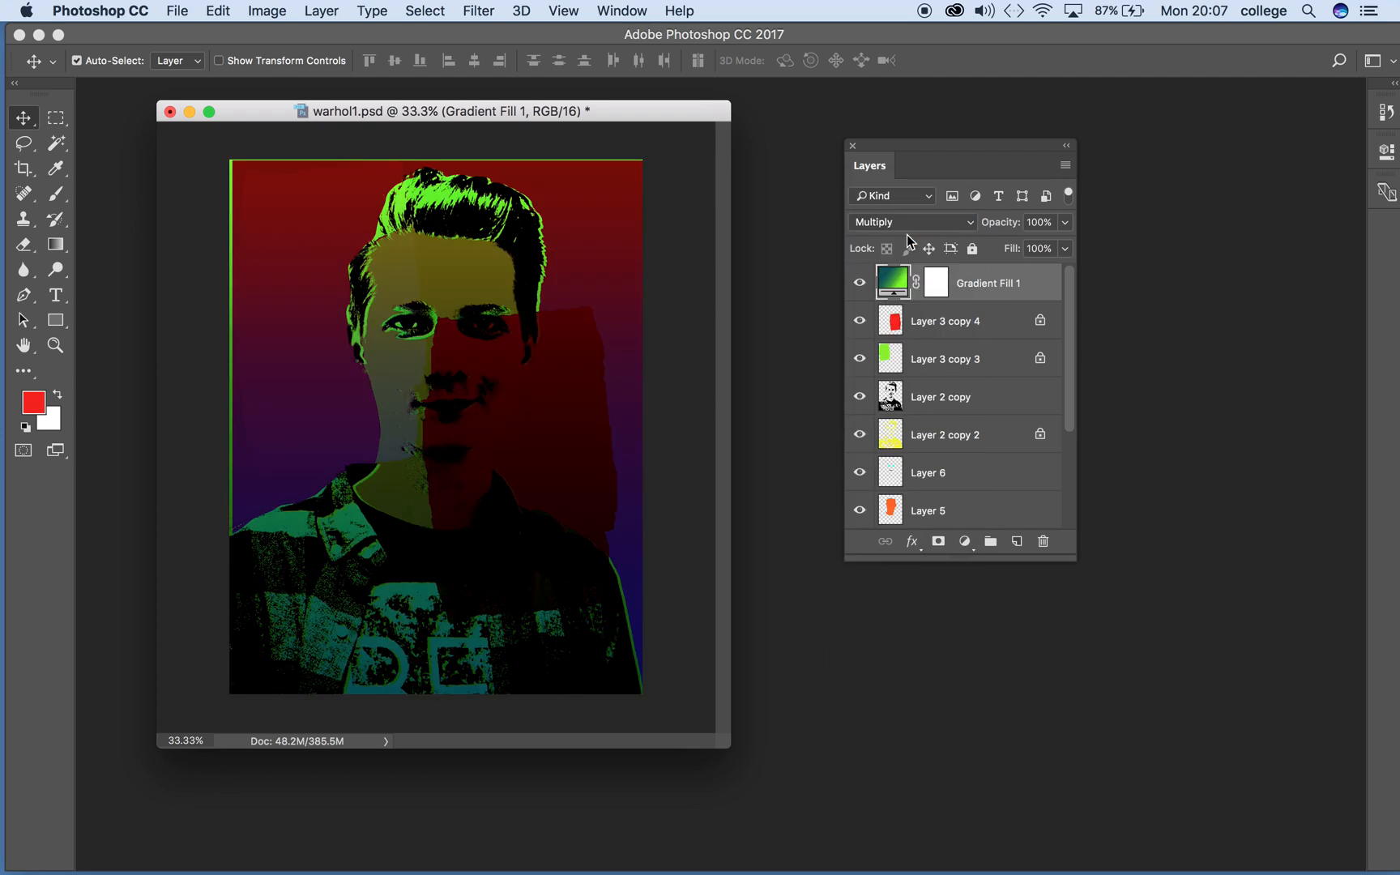
{"action": "left_click", "coordinate": [908, 223]}
{"action": "left_click", "coordinate": [904, 231]}
{"action": "left_click", "coordinate": [910, 226]}
{"action": "left_click", "coordinate": [909, 235]}
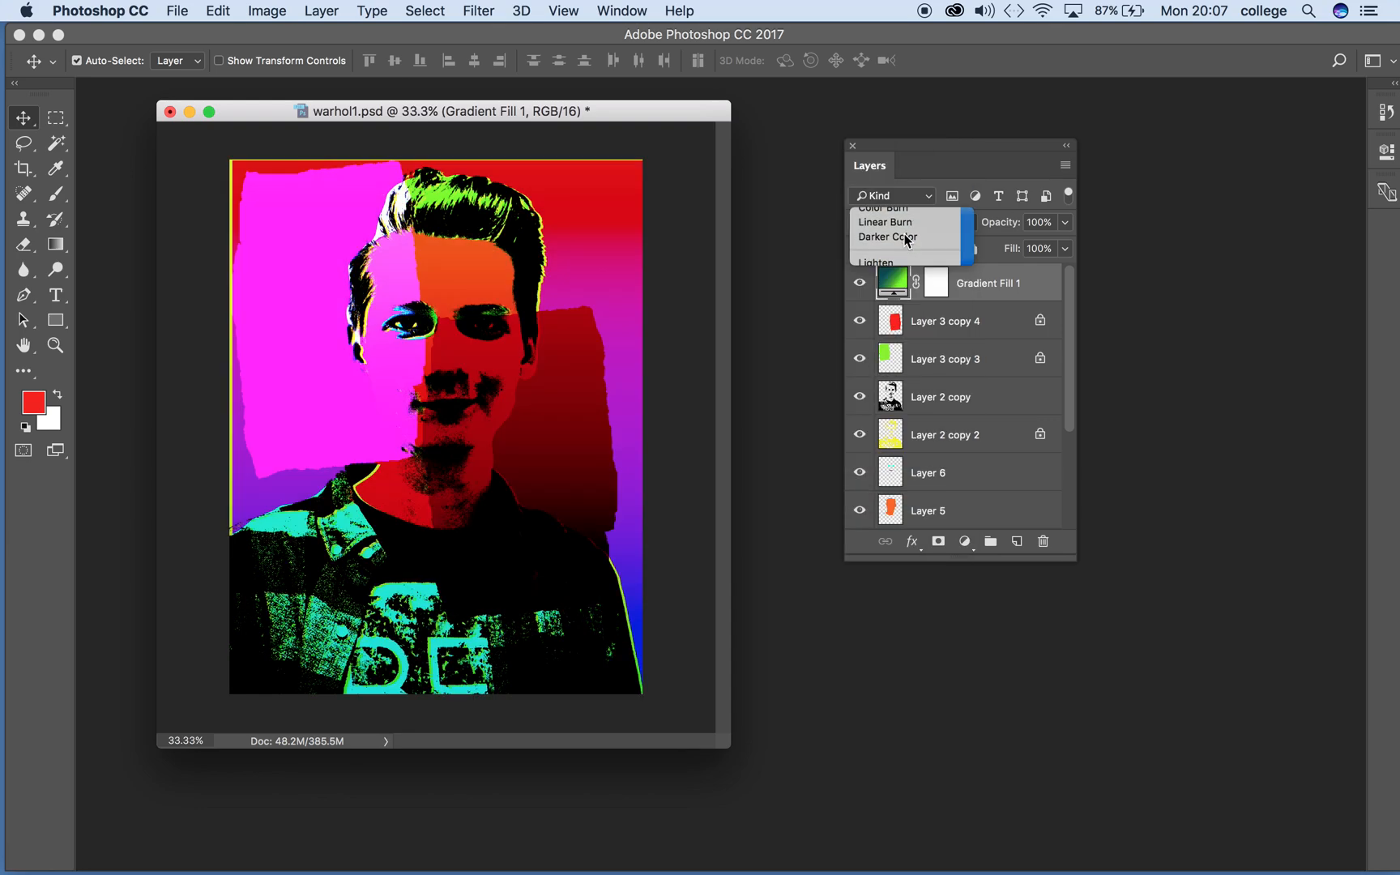
{"action": "left_click", "coordinate": [911, 227]}
{"action": "left_click", "coordinate": [910, 235]}
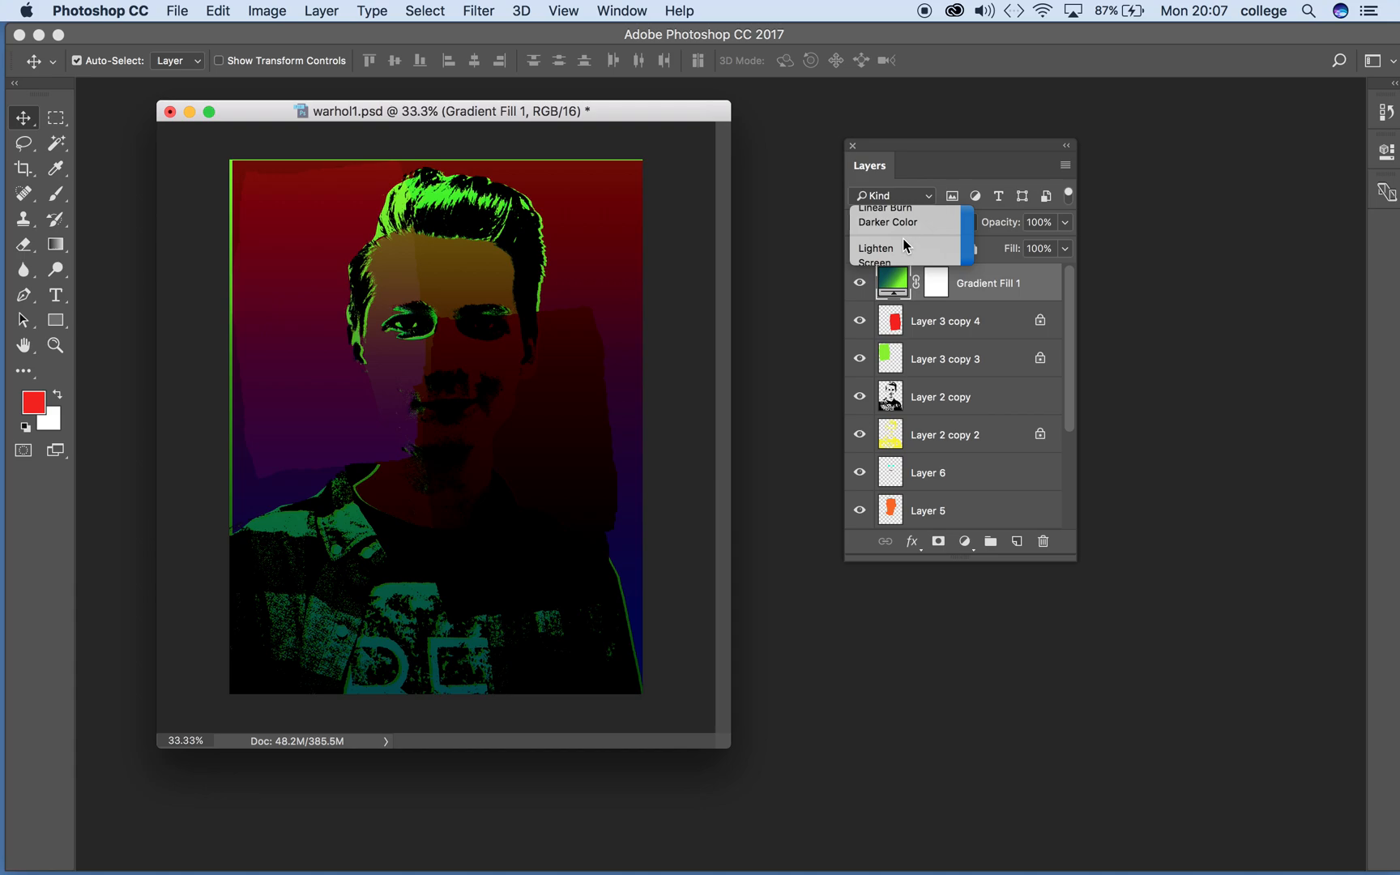
Try the lightening blend modes on the gradient fill layer: Lighten, Screen, Color Dodge, Linear Dodge (Add) and Lighter Color.
{"action": "left_click", "coordinate": [916, 226]}
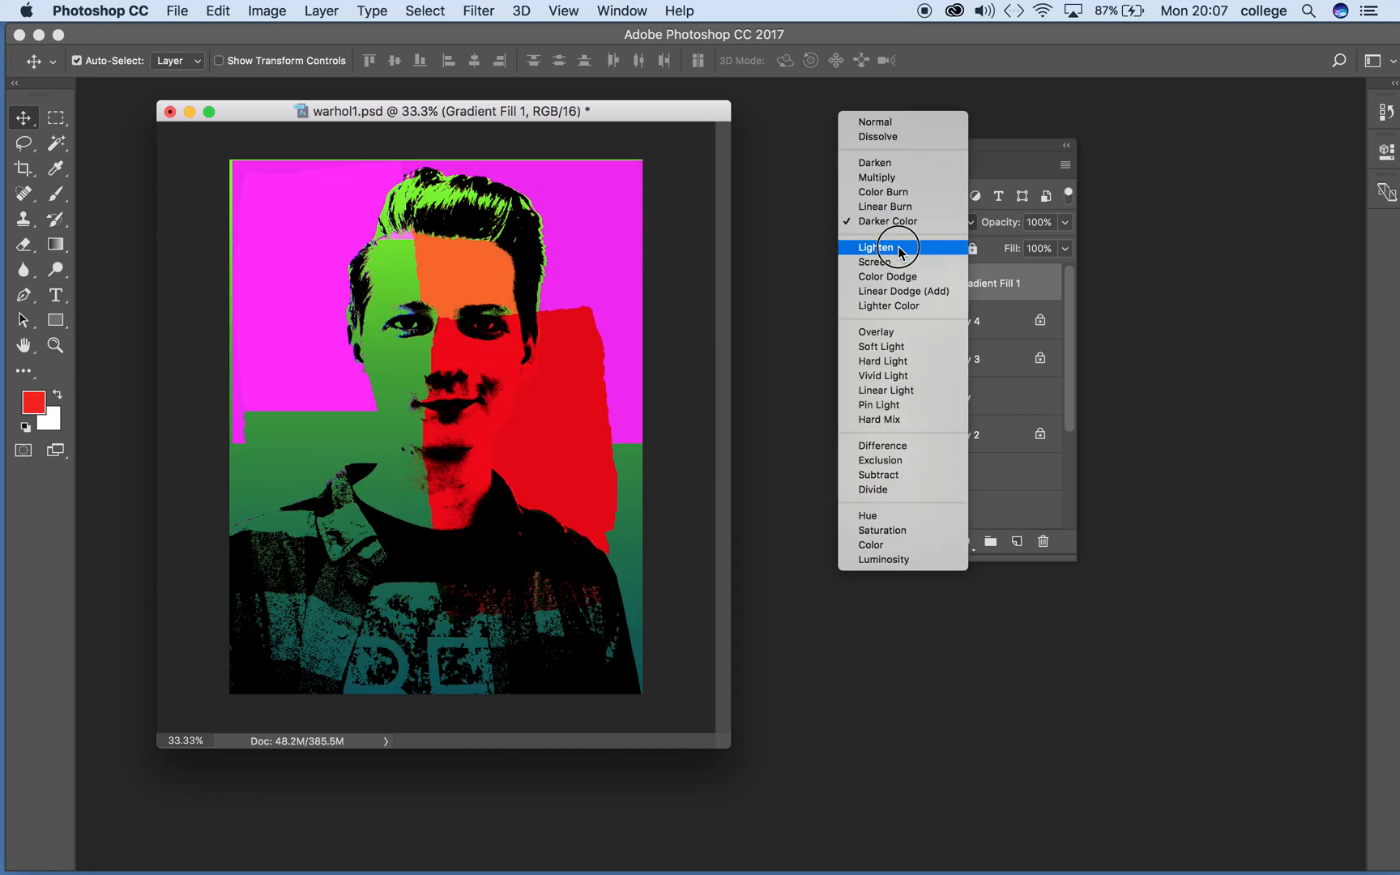
{"action": "left_click", "coordinate": [916, 235]}
{"action": "left_click", "coordinate": [916, 231]}
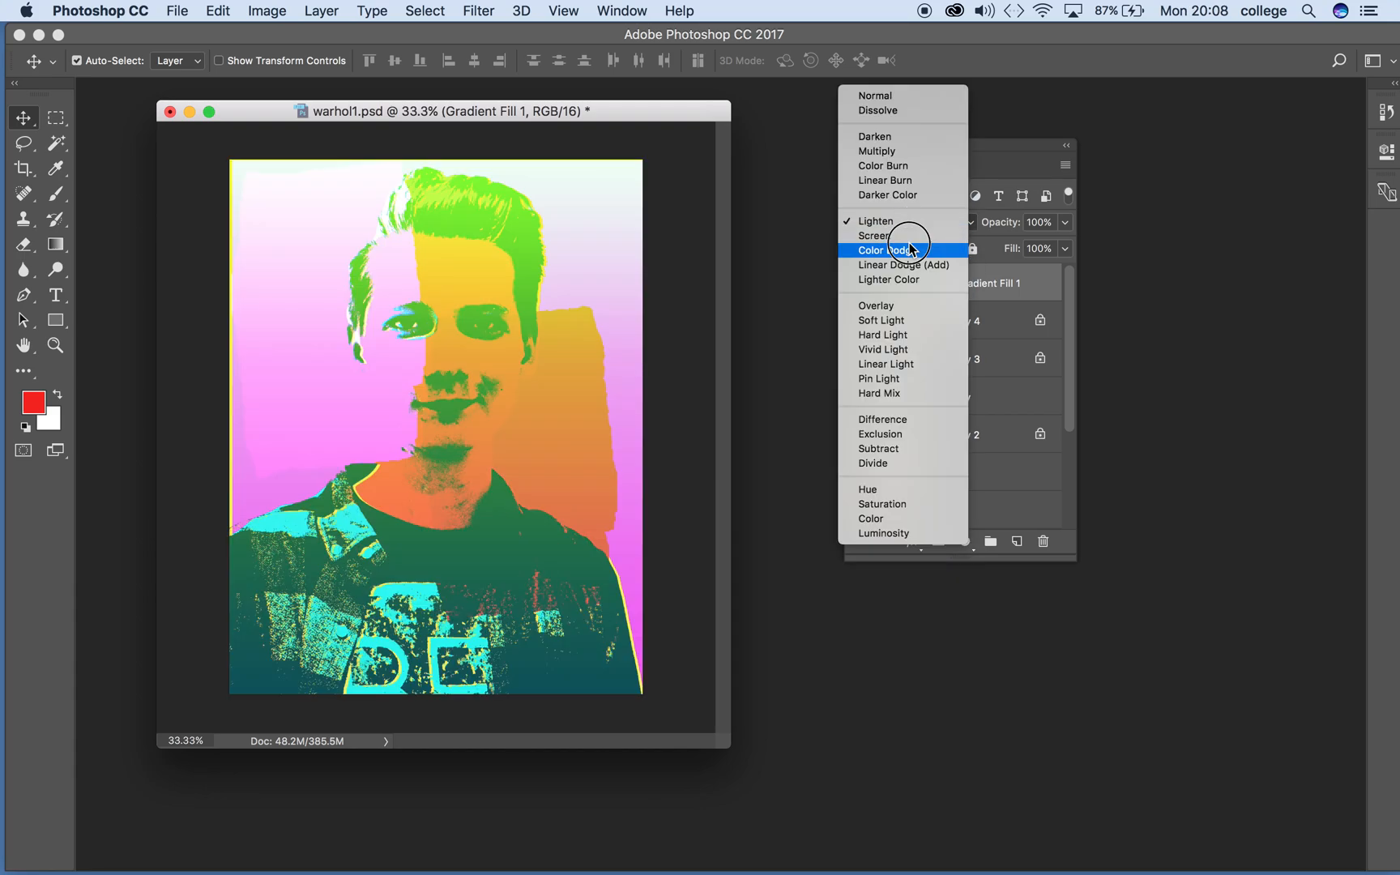
{"action": "left_click", "coordinate": [911, 237]}
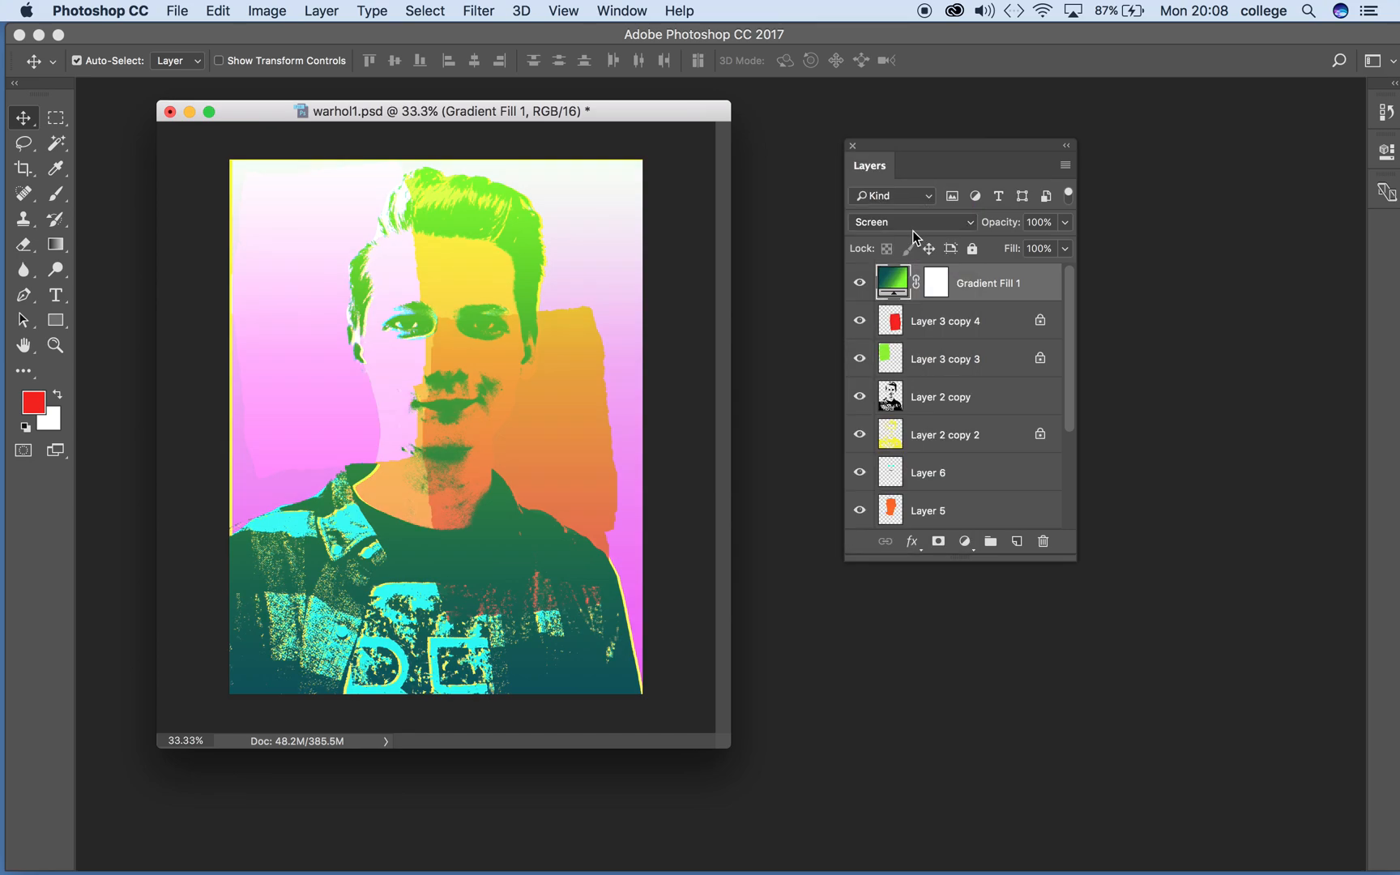
{"action": "left_click", "coordinate": [913, 231]}
{"action": "left_click", "coordinate": [912, 236]}
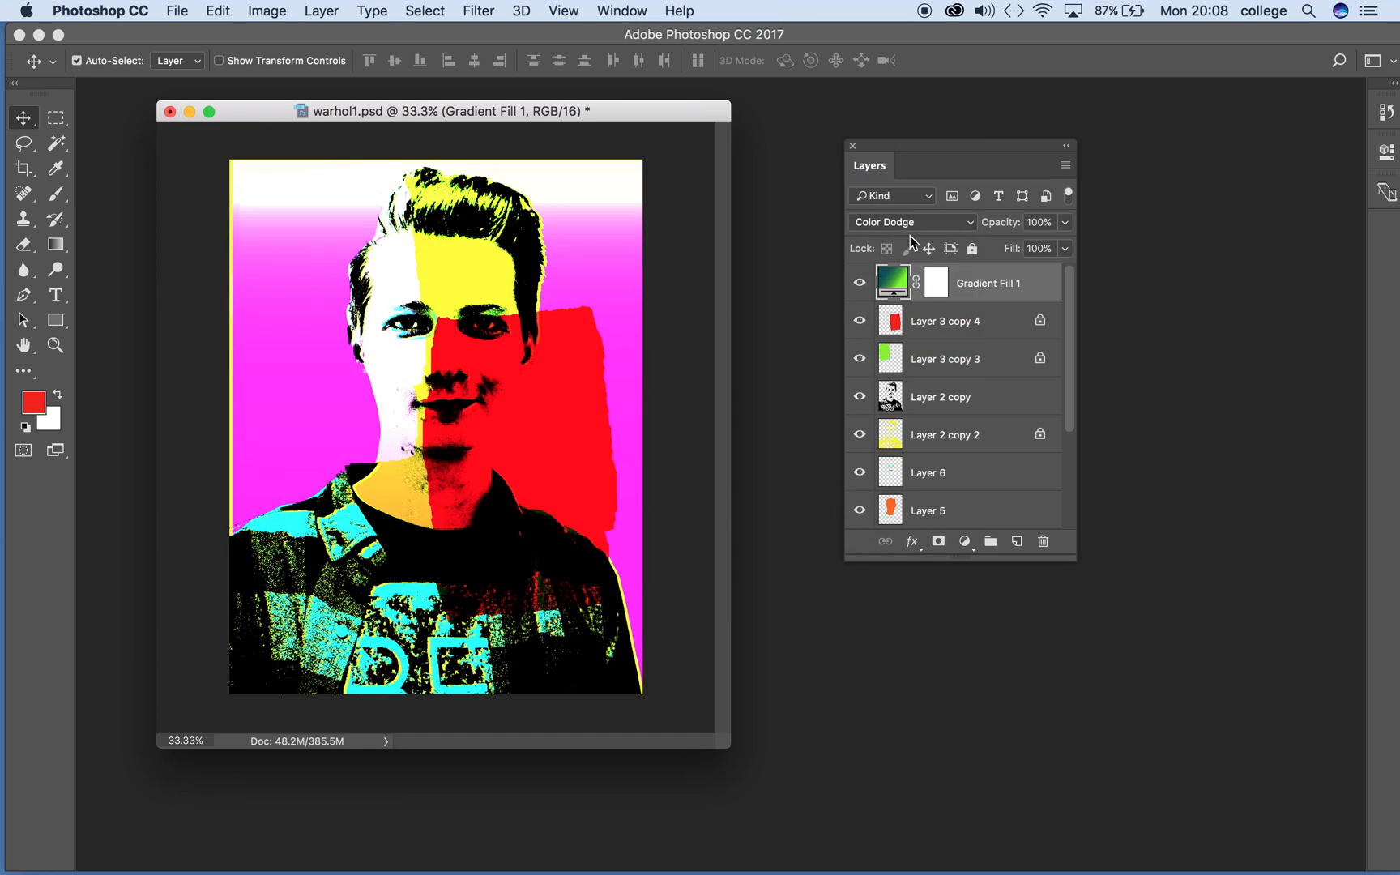
{"action": "left_click", "coordinate": [922, 230]}
{"action": "left_click", "coordinate": [917, 235]}
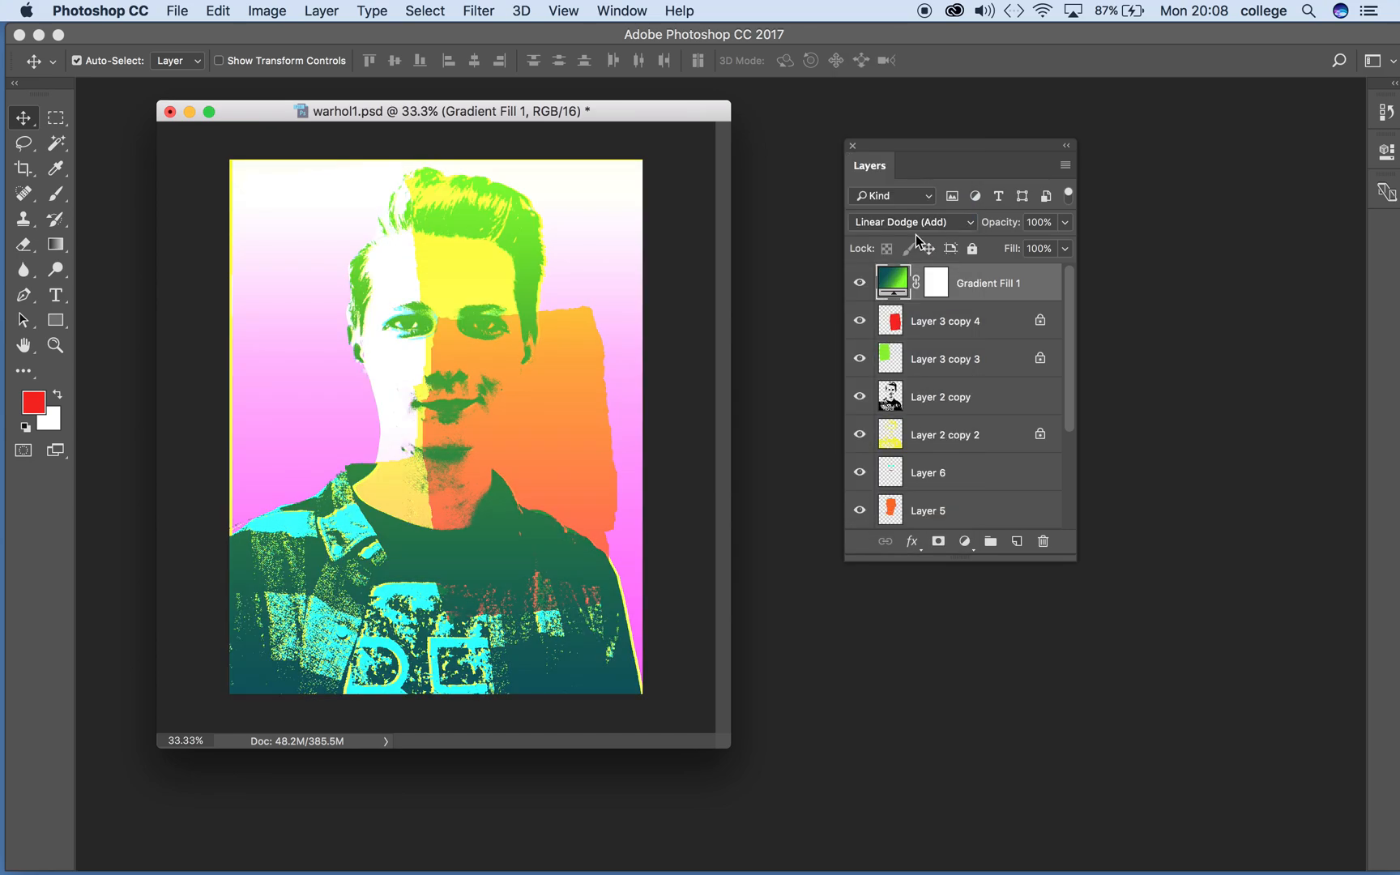
{"action": "left_click", "coordinate": [919, 227]}
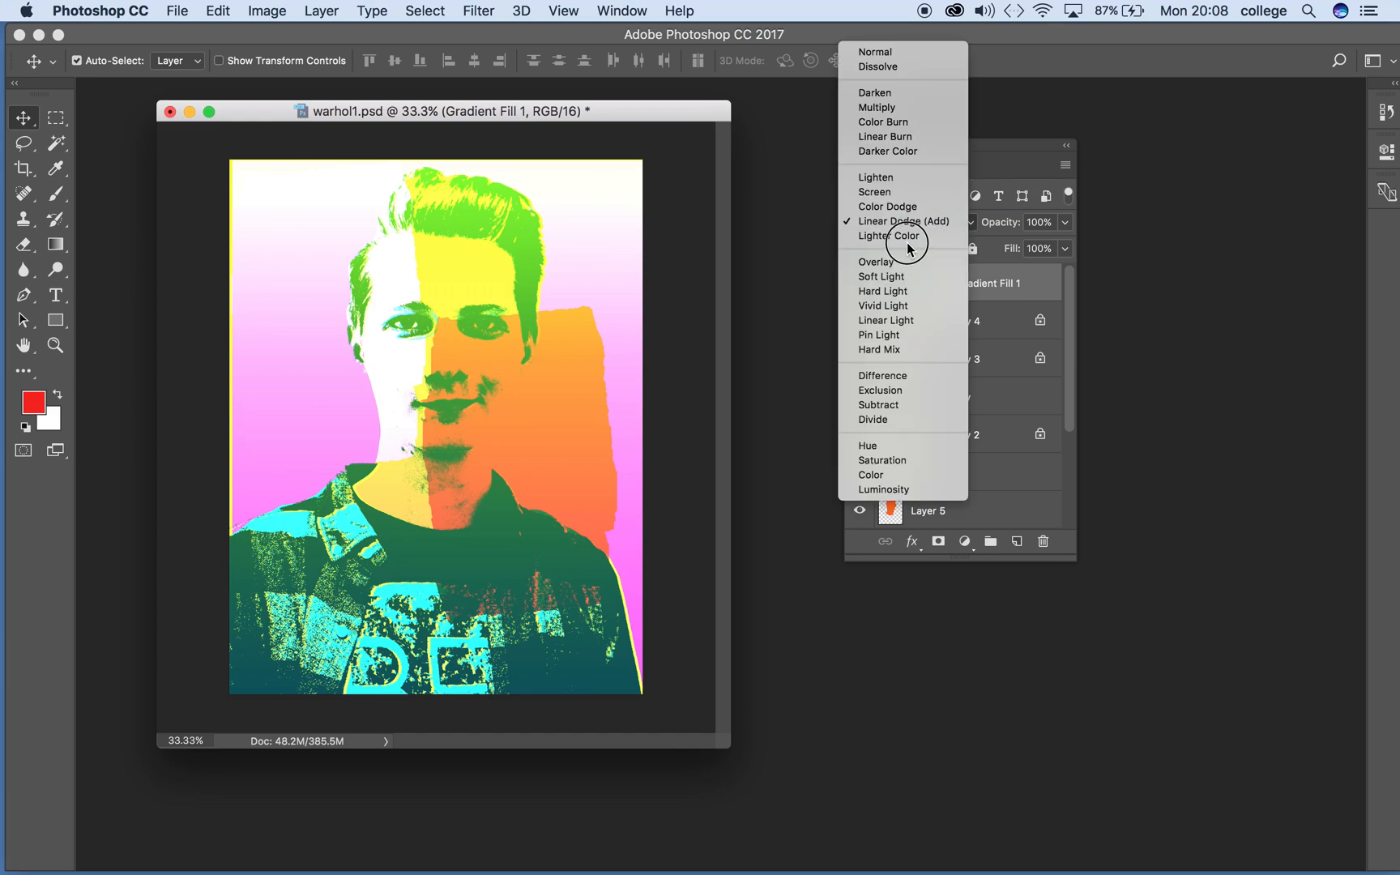
{"action": "left_click", "coordinate": [913, 235]}
Try Overlay, Soft Light, Hard Light, Vivid Light, Linear Light and Pin Light as the gradient fill layer's blend mode.
{"action": "left_click", "coordinate": [921, 230]}
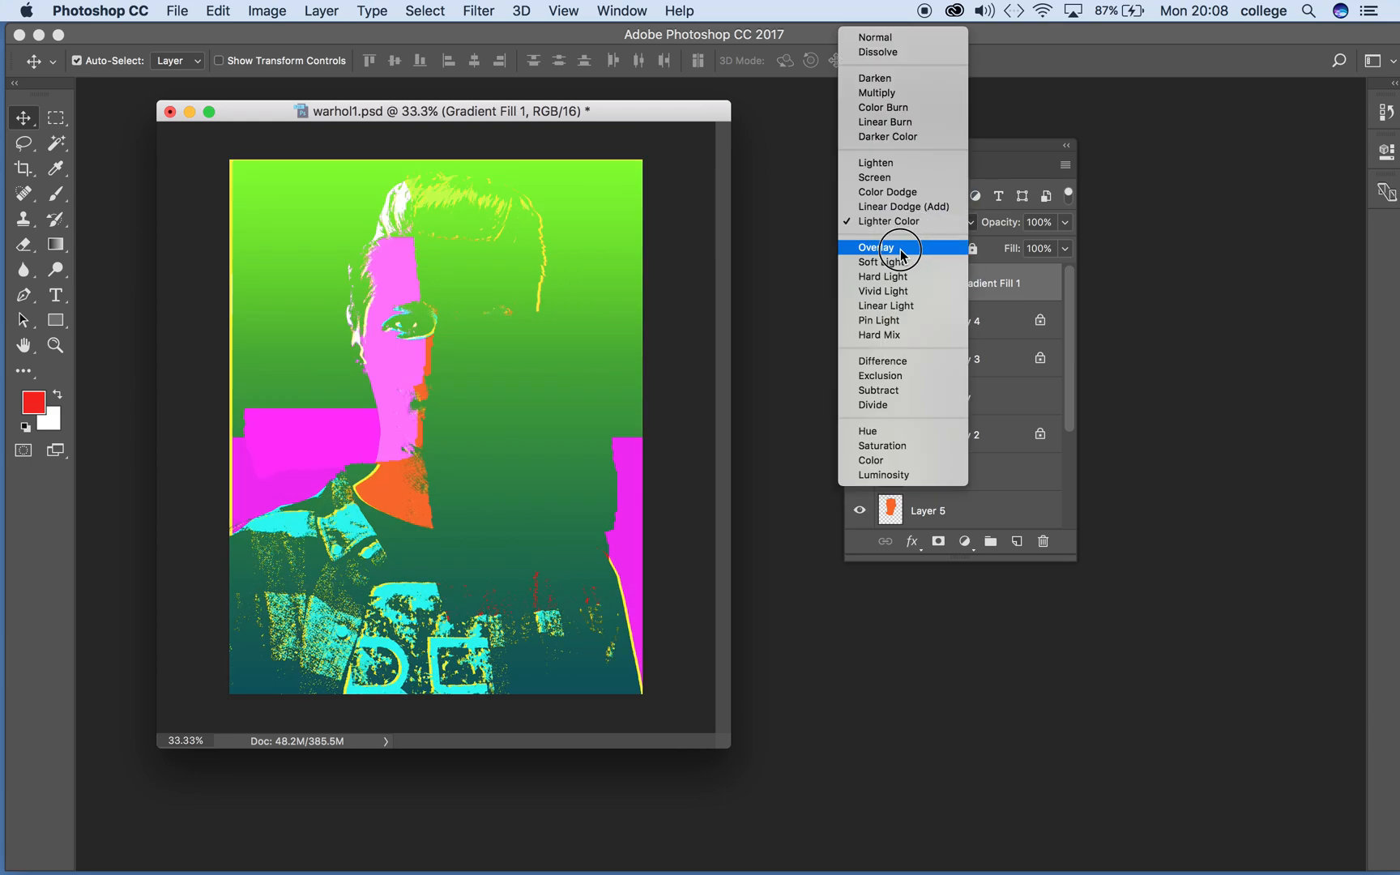
{"action": "left_click", "coordinate": [918, 248]}
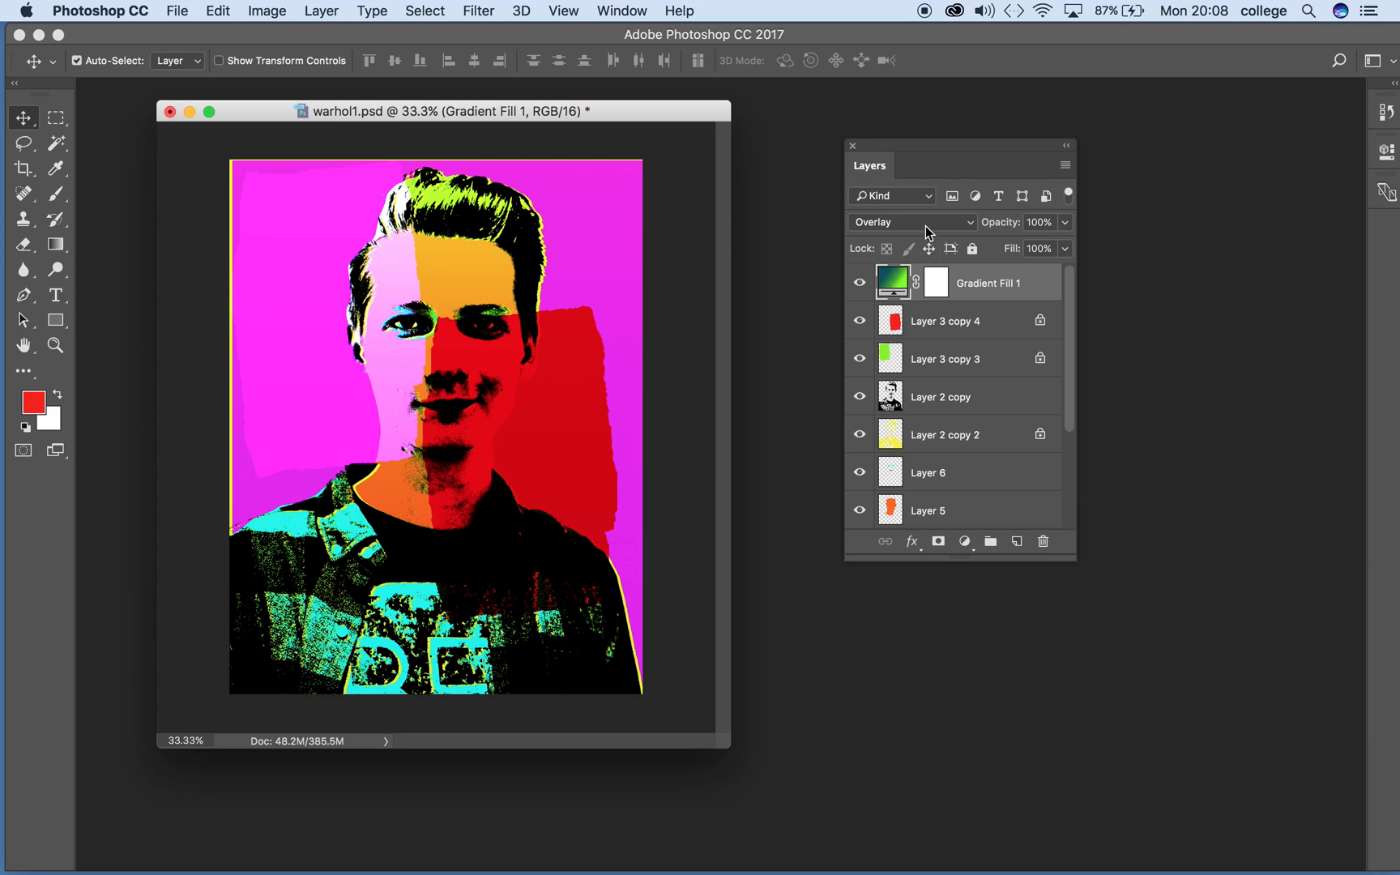
{"action": "left_click", "coordinate": [927, 232]}
{"action": "left_click", "coordinate": [918, 230]}
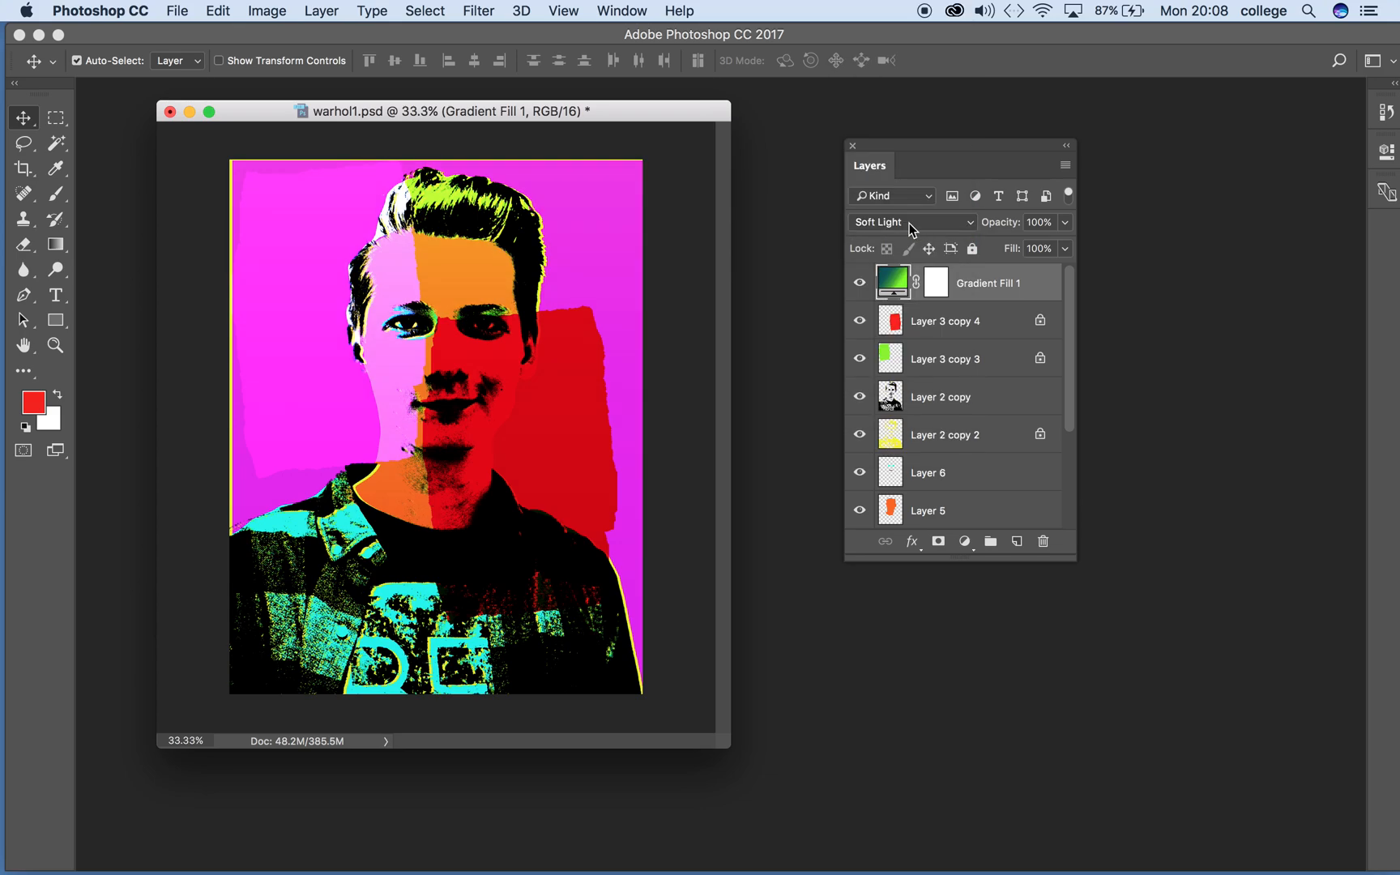
{"action": "left_click", "coordinate": [911, 229]}
{"action": "left_click", "coordinate": [905, 231]}
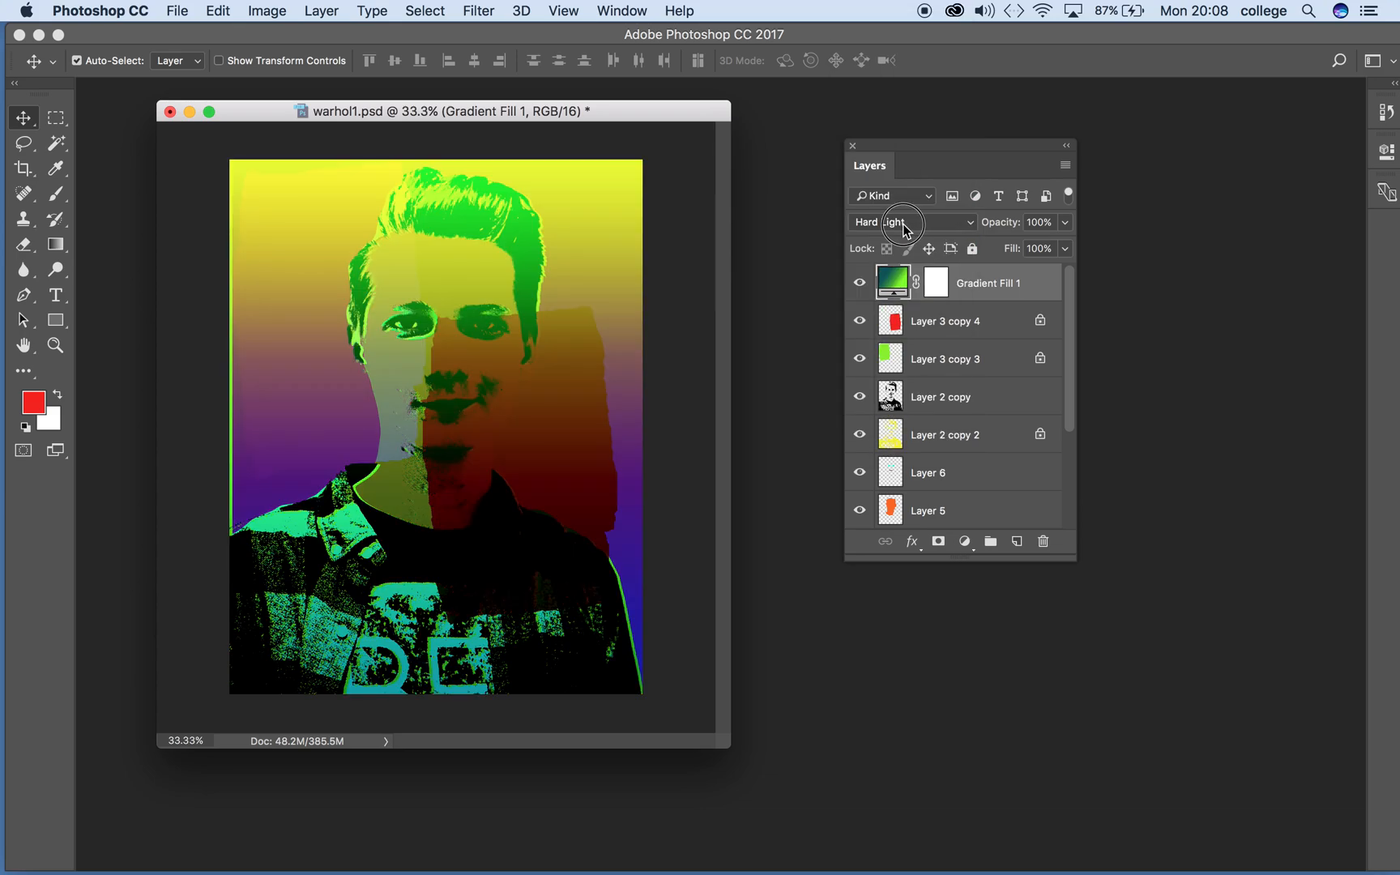
{"action": "left_click", "coordinate": [901, 227]}
{"action": "left_click", "coordinate": [902, 233]}
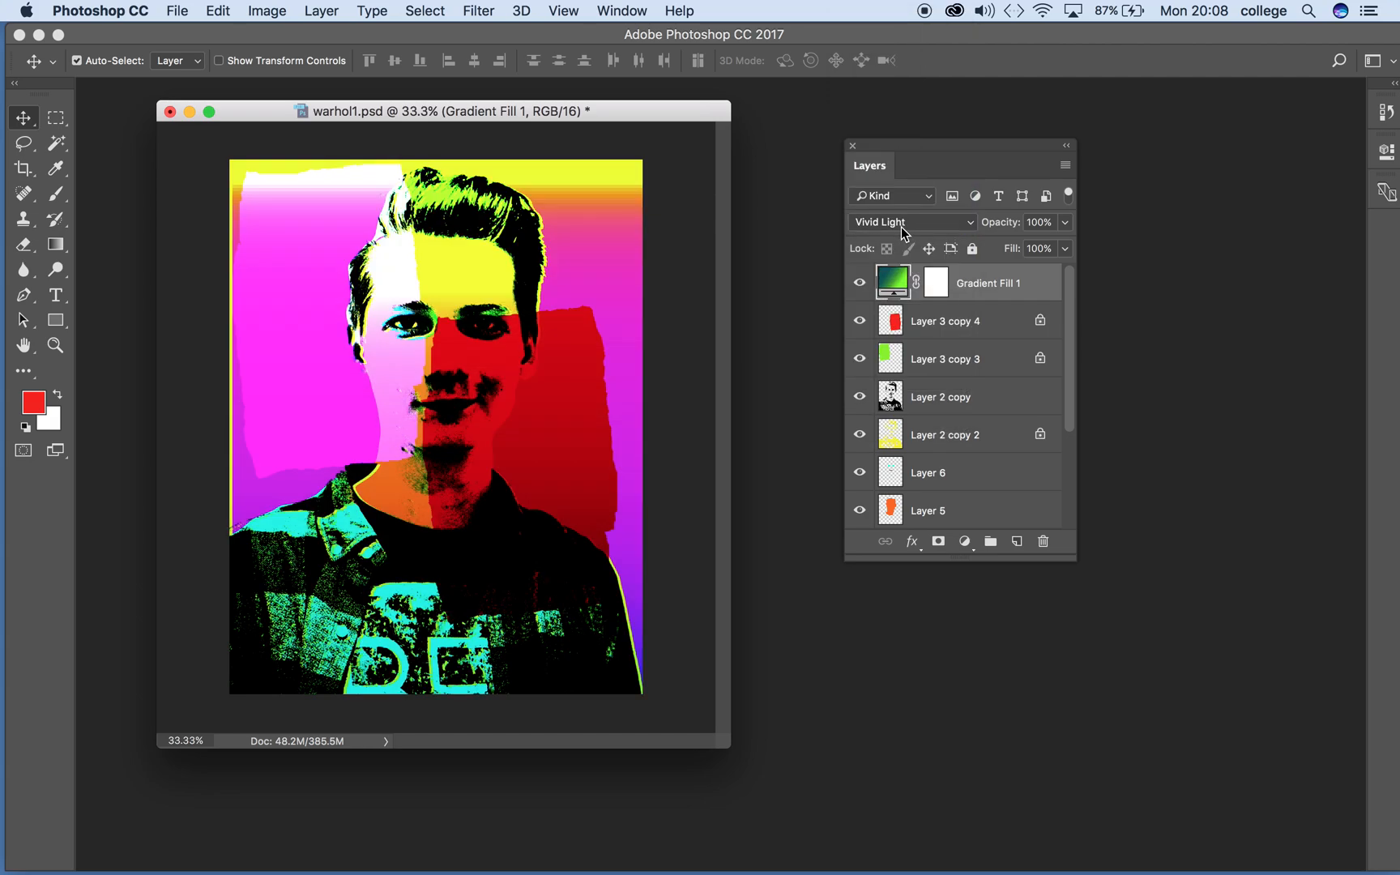
{"action": "left_click", "coordinate": [902, 228]}
{"action": "left_click", "coordinate": [902, 233]}
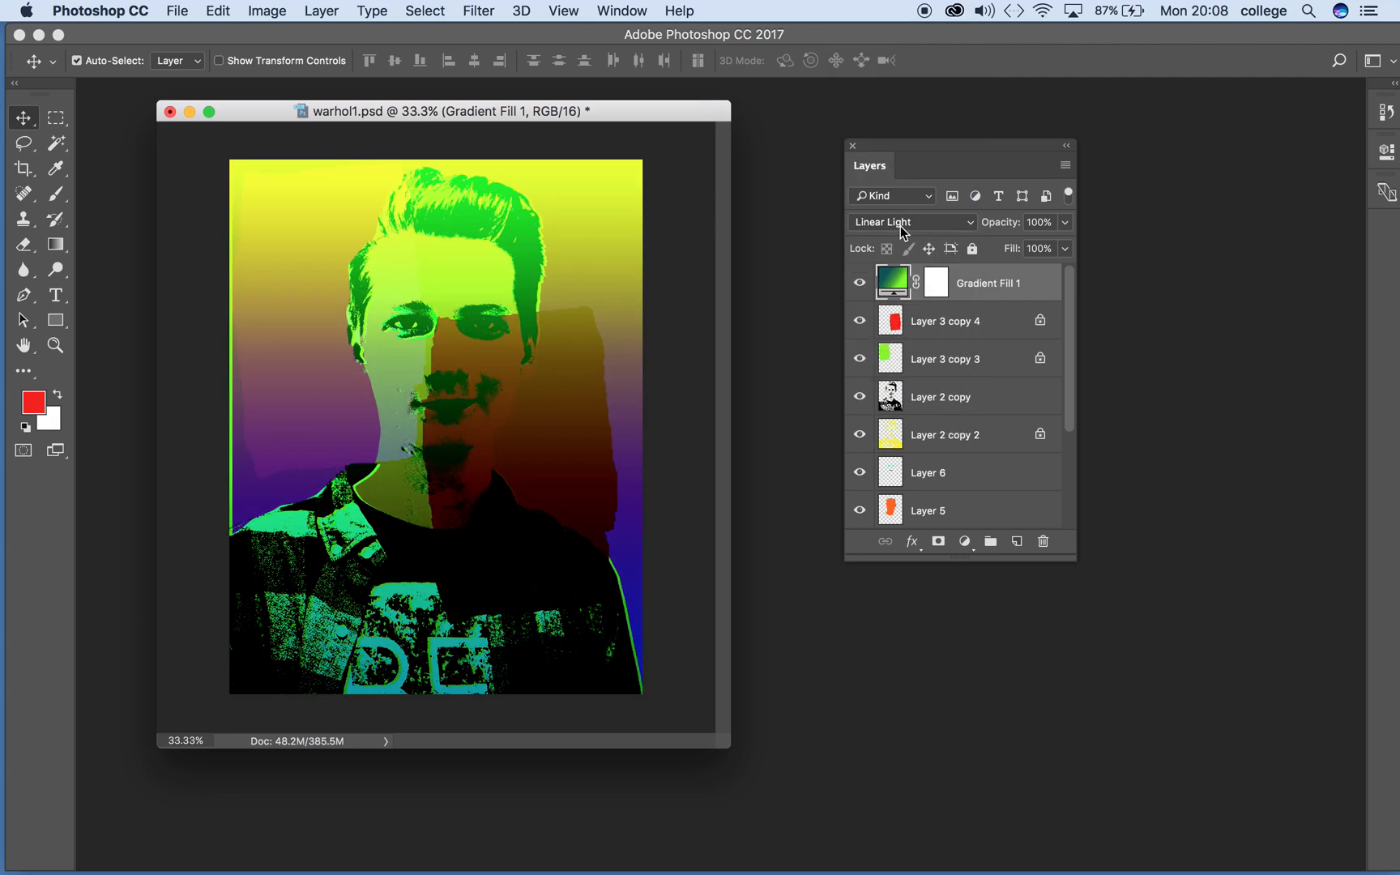
{"action": "left_click", "coordinate": [901, 230]}
{"action": "left_click", "coordinate": [899, 235]}
Try Difference, Exclusion, Subtract and Divide as the gradient fill layer's blend mode.
{"action": "left_click", "coordinate": [906, 231]}
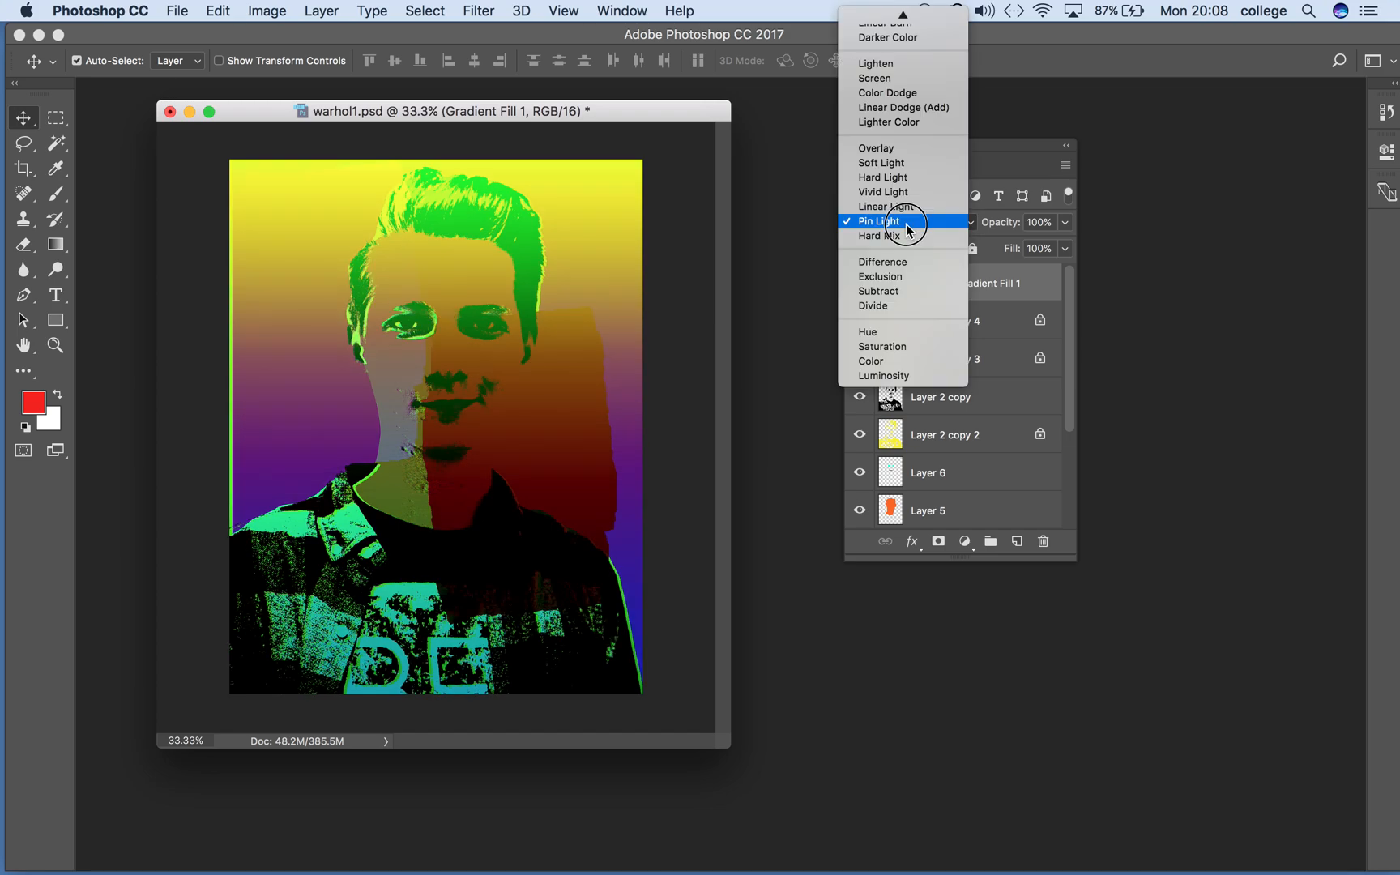
{"action": "left_click", "coordinate": [894, 260]}
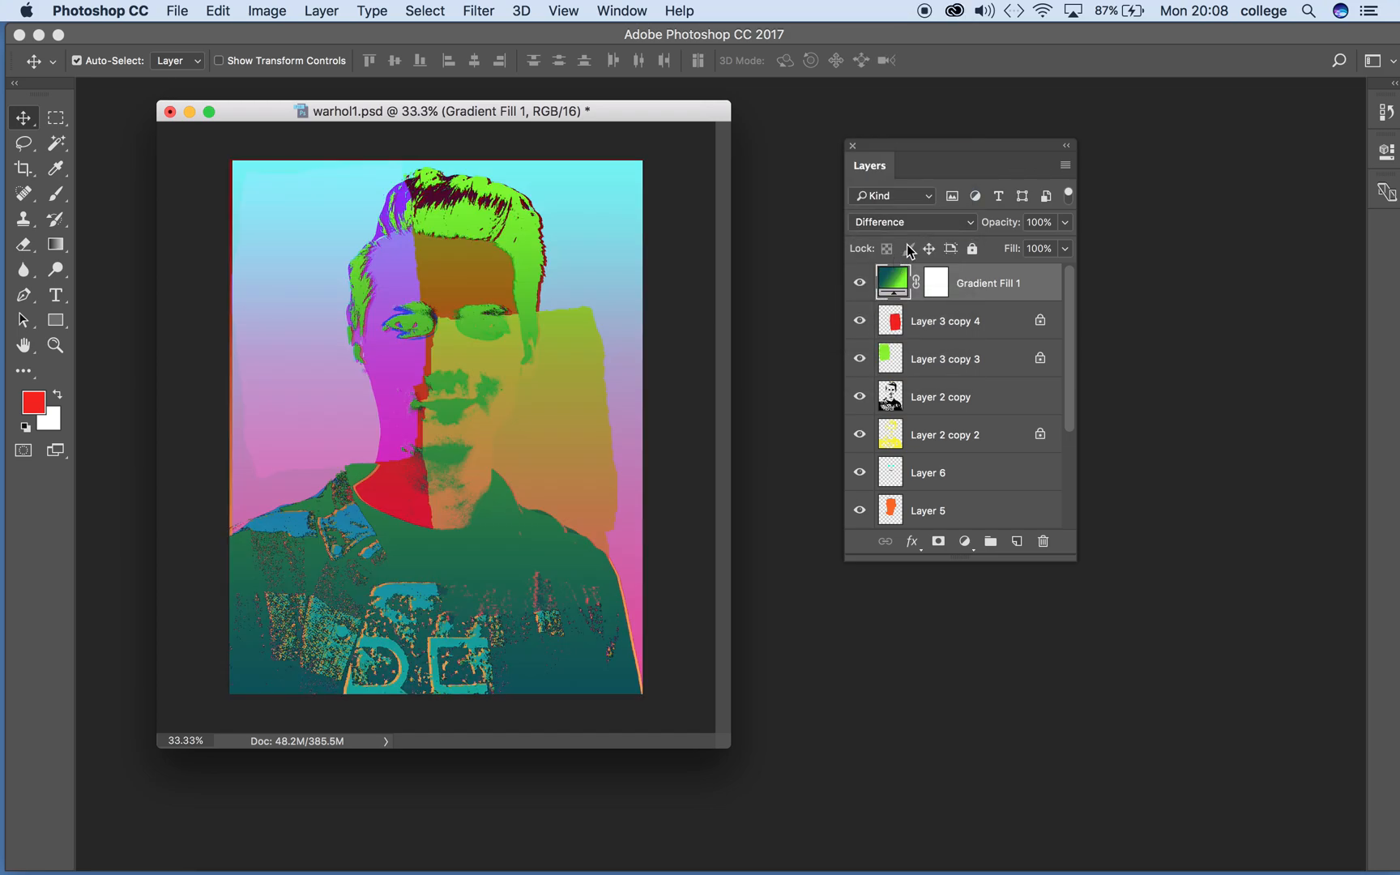
{"action": "left_click", "coordinate": [914, 233]}
{"action": "left_click", "coordinate": [907, 237]}
{"action": "left_click", "coordinate": [914, 233]}
{"action": "left_click", "coordinate": [914, 234]}
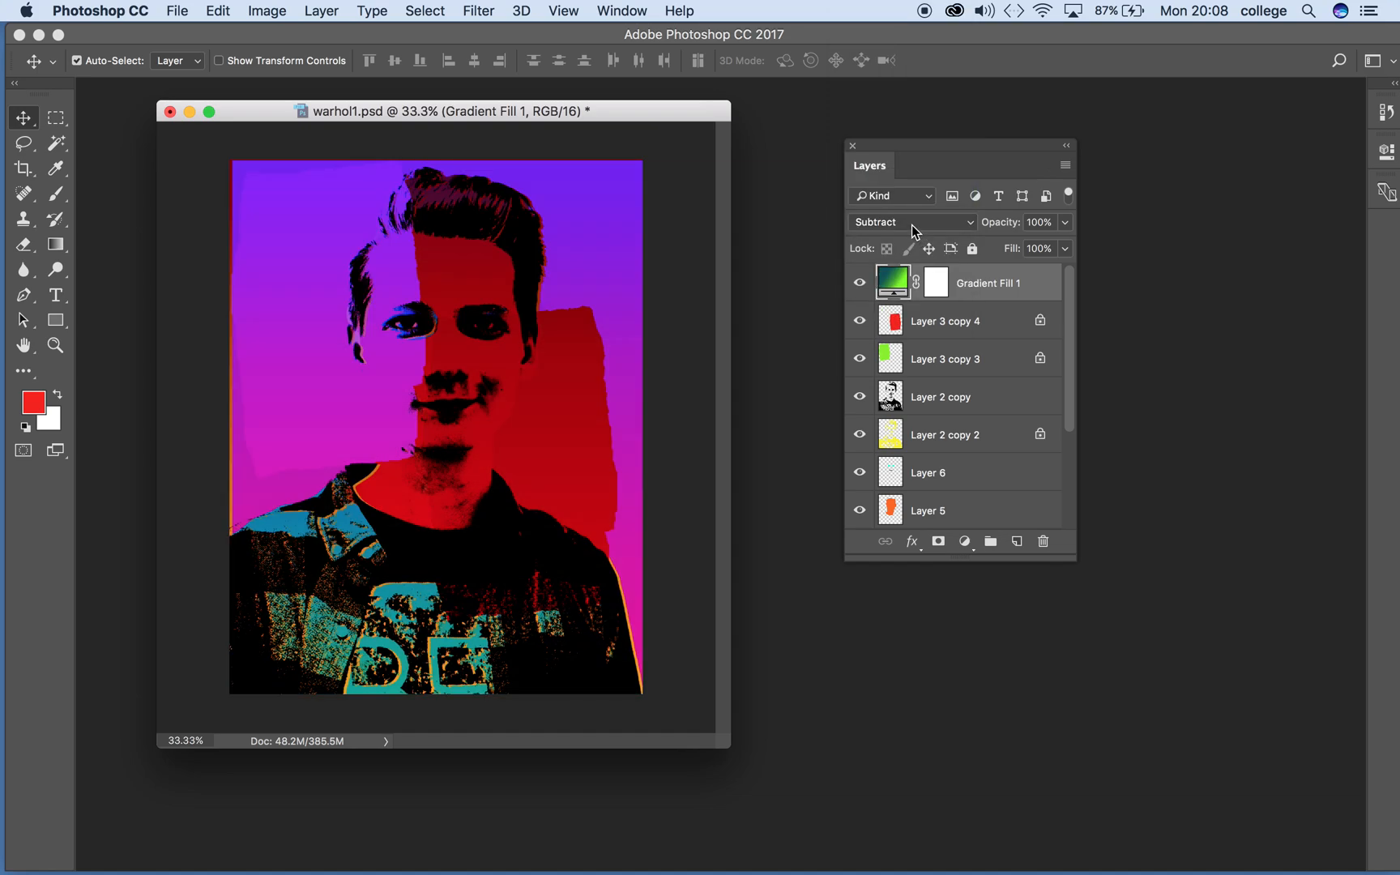
{"action": "left_click", "coordinate": [914, 231]}
{"action": "left_click", "coordinate": [904, 234]}
Try Hue, Saturation, Color and Luminosity as the gradient fill layer's blend mode.
{"action": "left_click", "coordinate": [906, 223]}
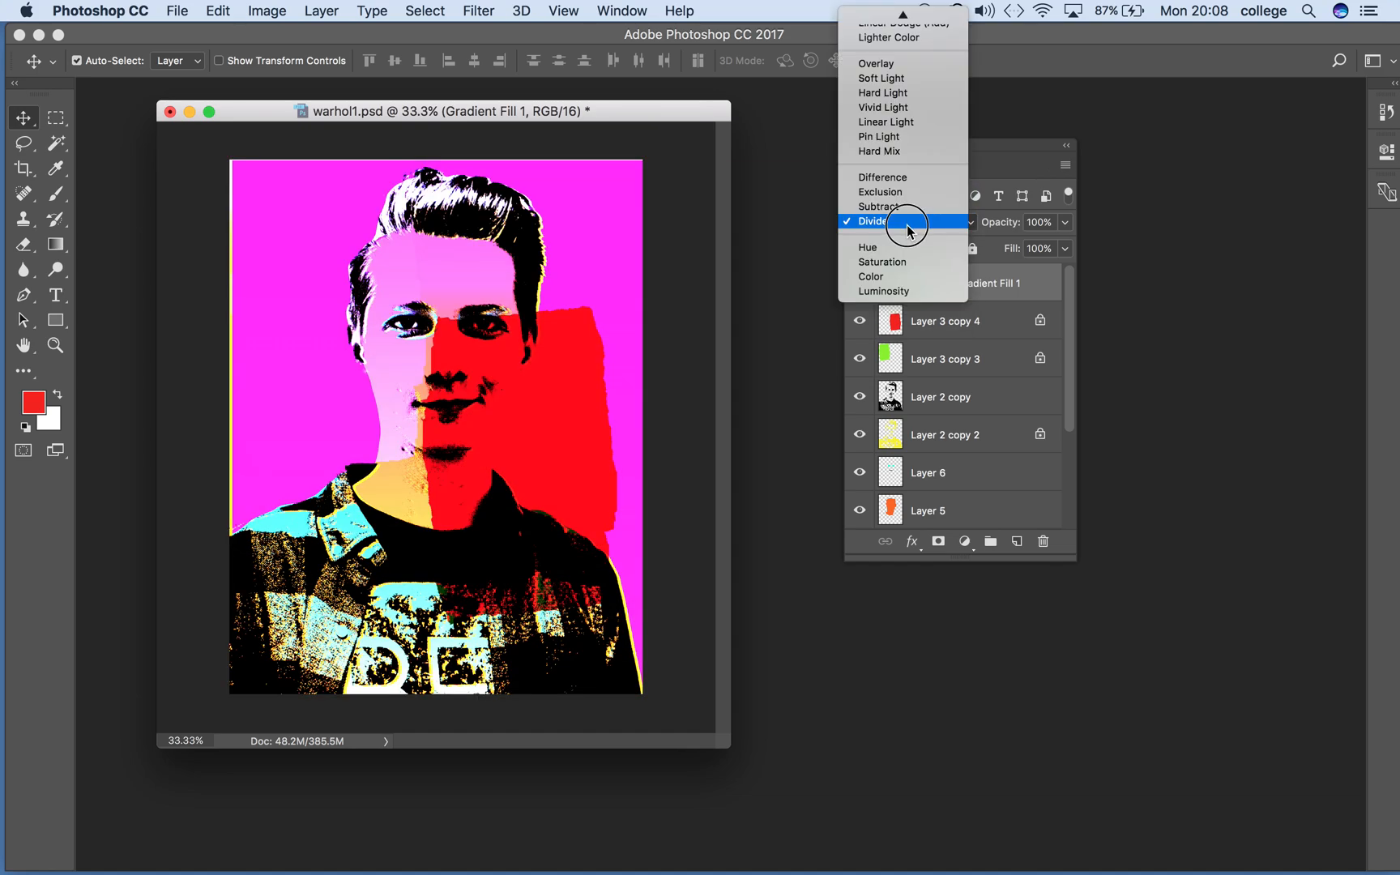
{"action": "left_click", "coordinate": [904, 246]}
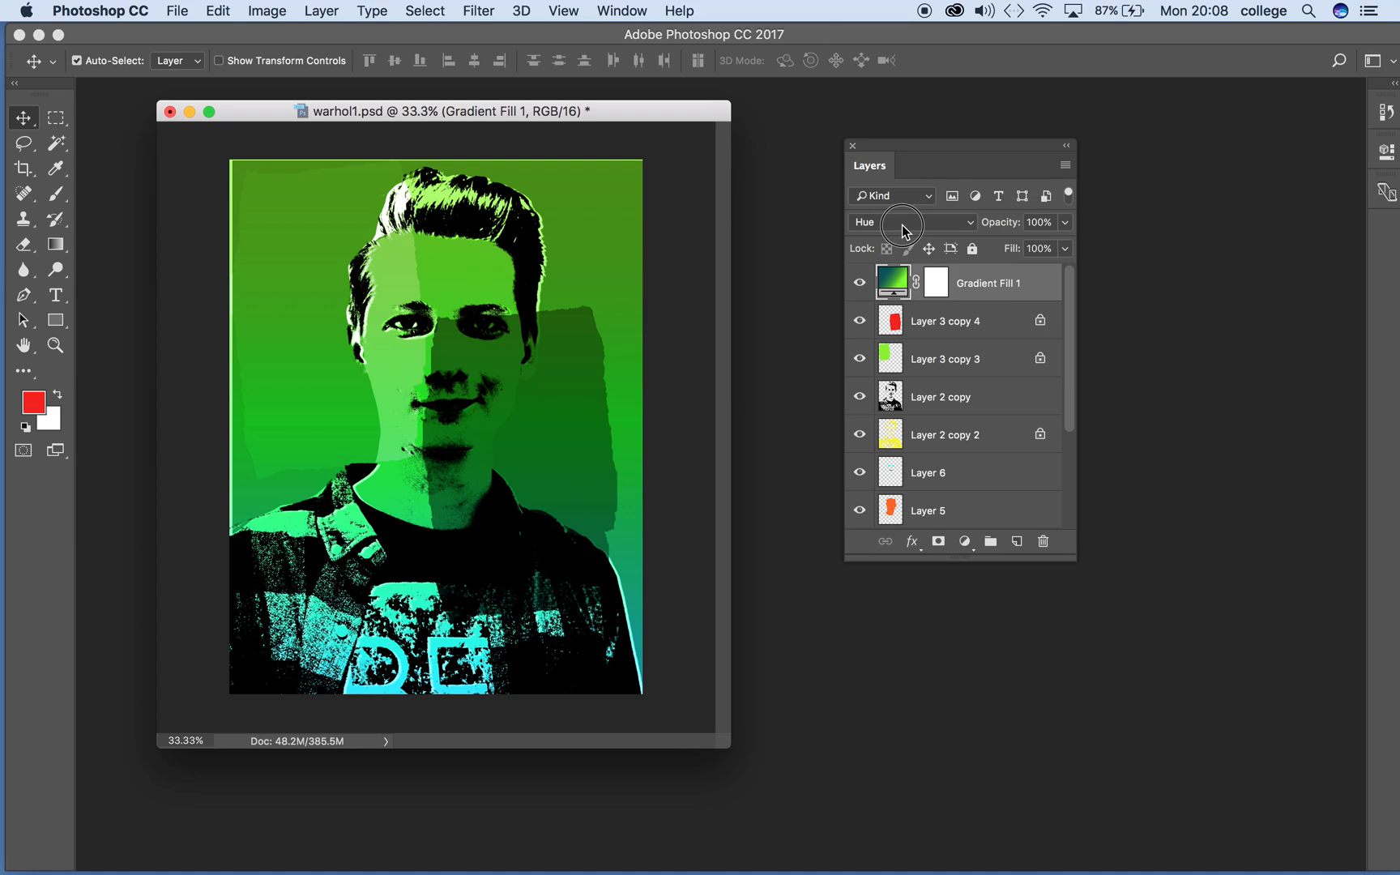
{"action": "left_click", "coordinate": [901, 230]}
{"action": "left_click", "coordinate": [899, 233]}
{"action": "left_click", "coordinate": [900, 229]}
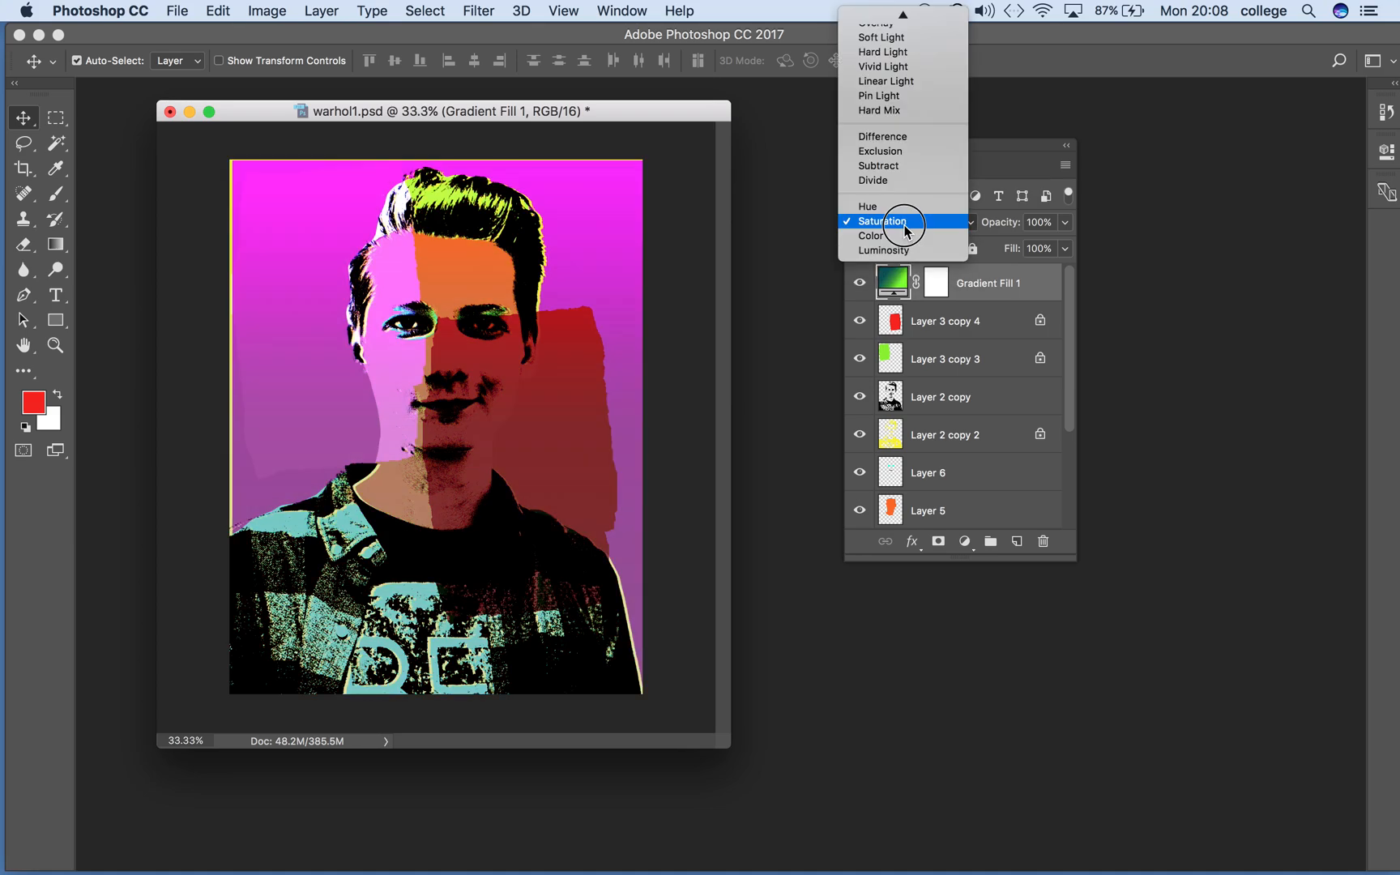
{"action": "left_click", "coordinate": [900, 234]}
{"action": "left_click", "coordinate": [902, 225]}
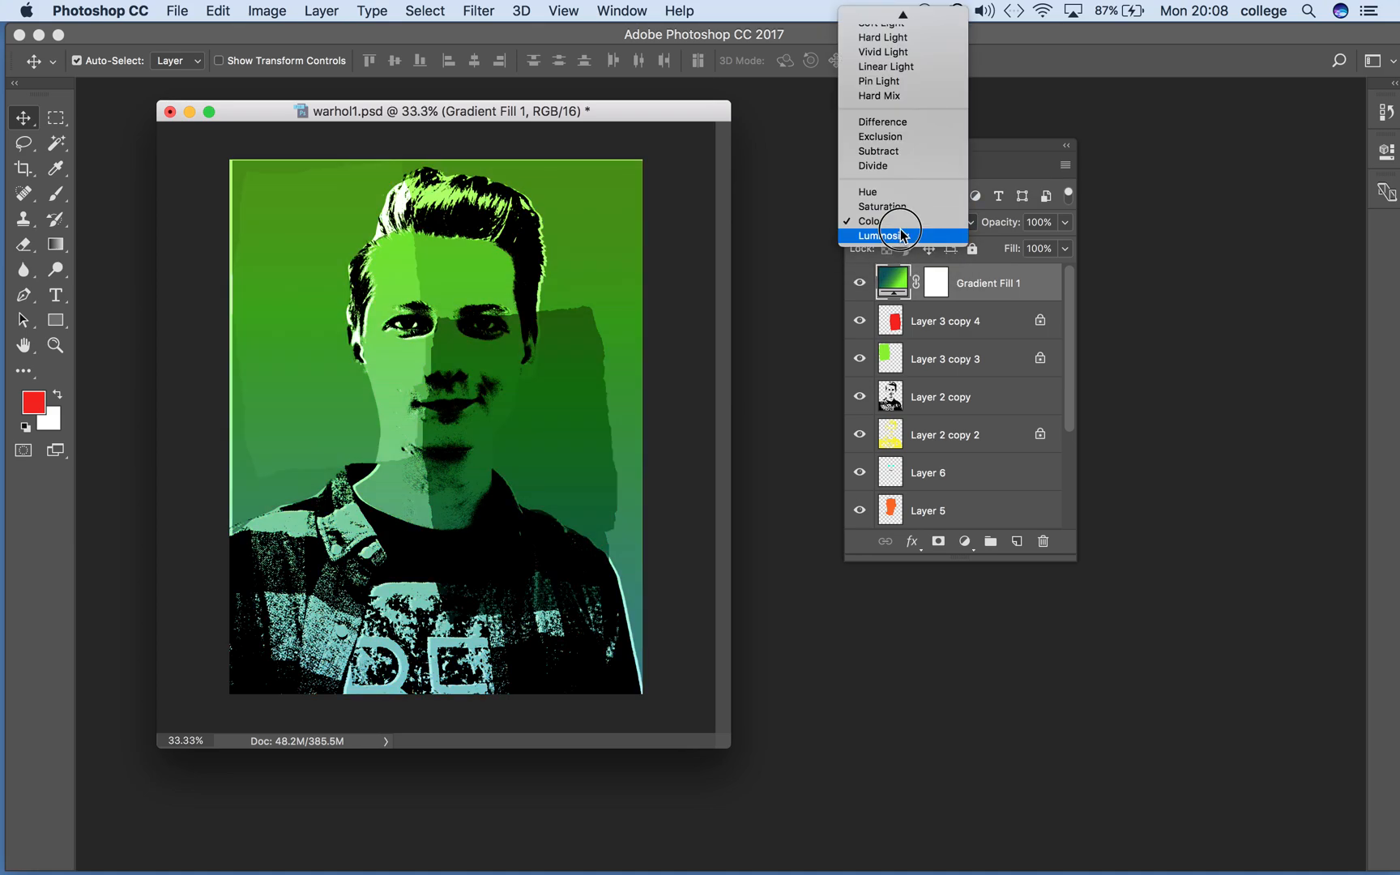
{"action": "left_click", "coordinate": [900, 235]}
Try Linear Burn once more on the gradient fill layer and settle on Darken as its blend mode.
{"action": "left_click", "coordinate": [901, 229]}
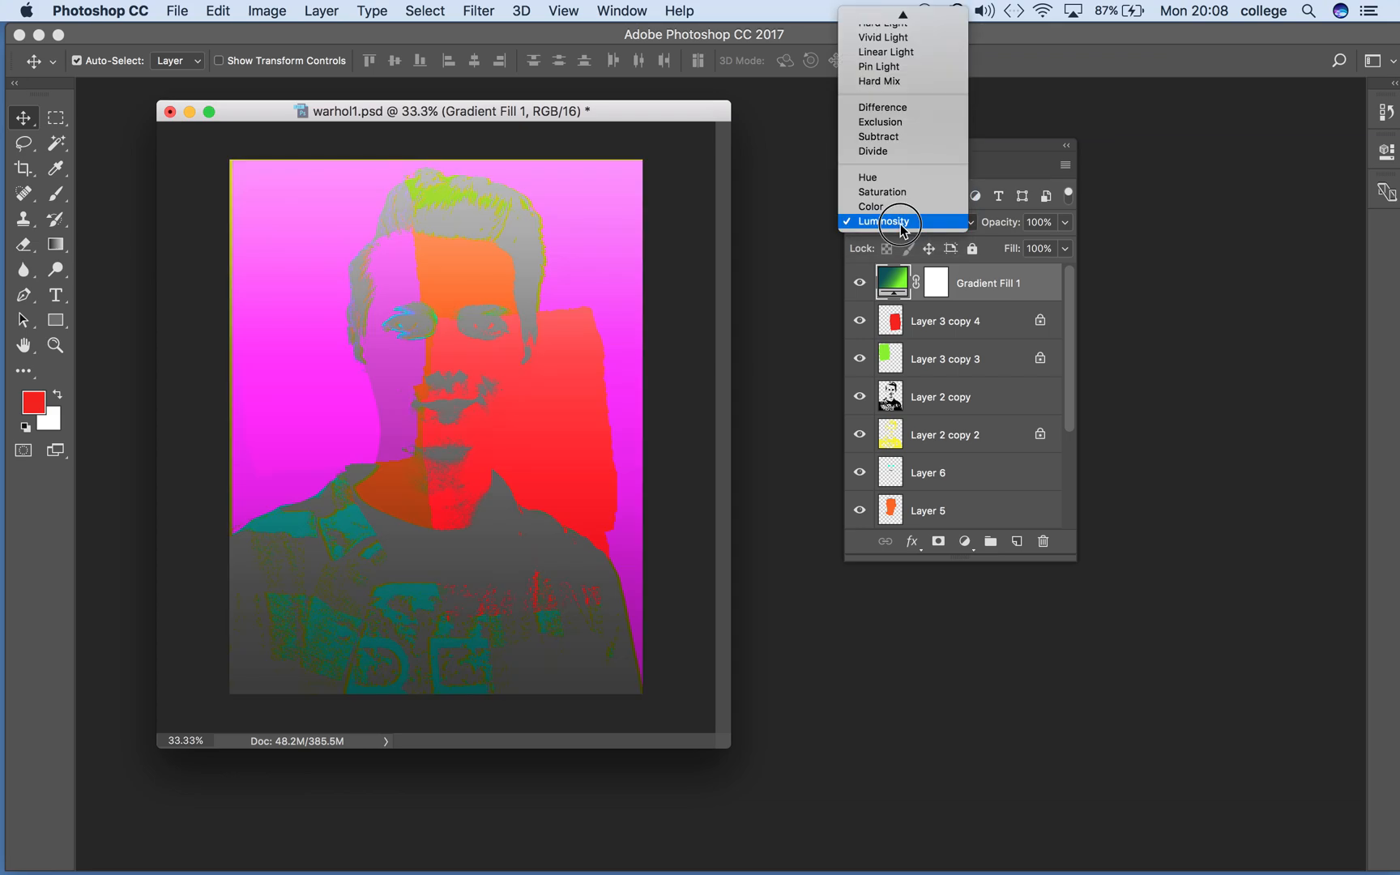
{"action": "mouse_move", "coordinate": [888, 17]}
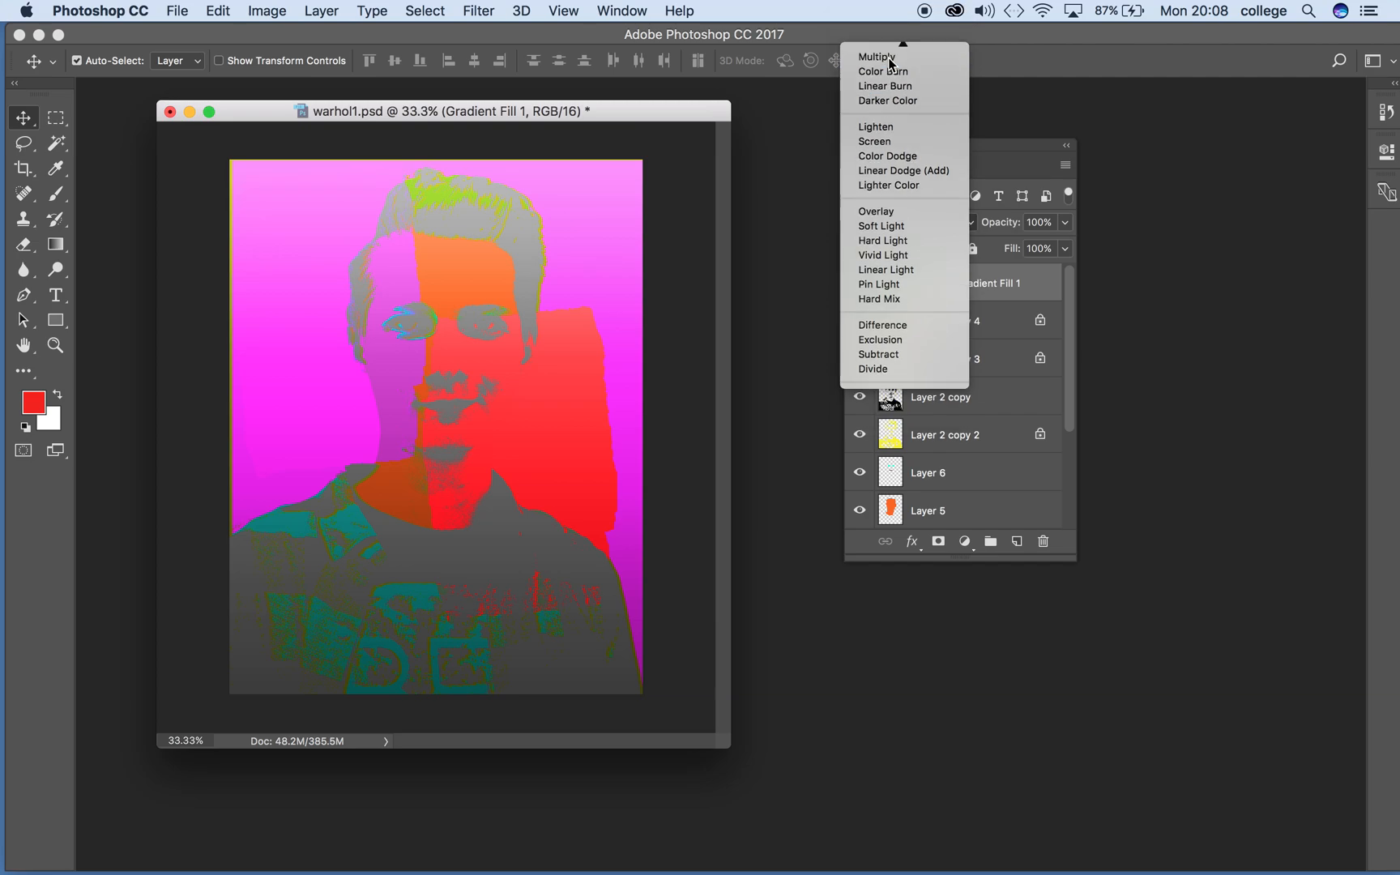
{"action": "left_click", "coordinate": [890, 64]}
{"action": "left_click", "coordinate": [918, 231]}
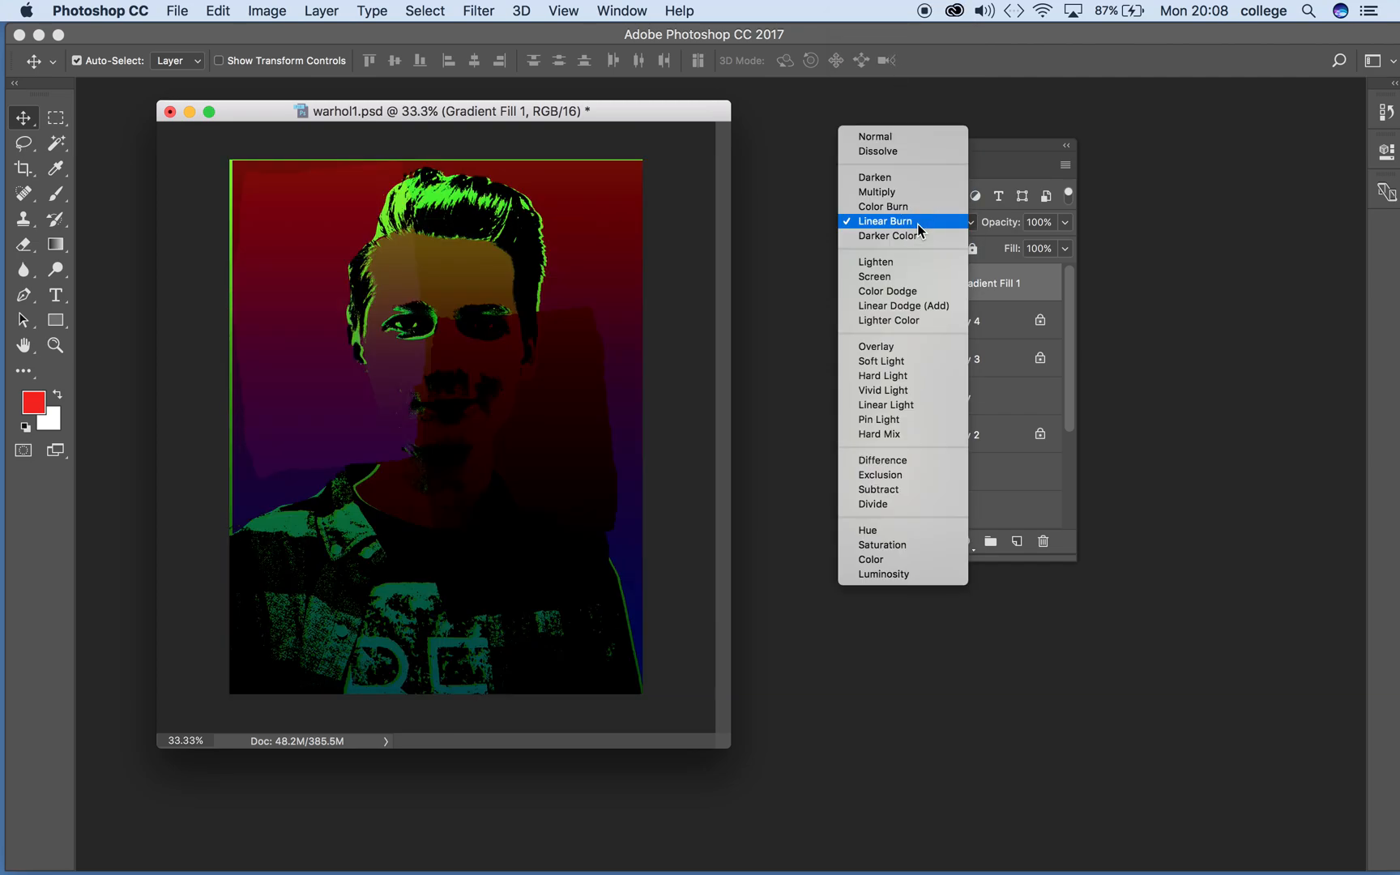
{"action": "left_click", "coordinate": [907, 178]}
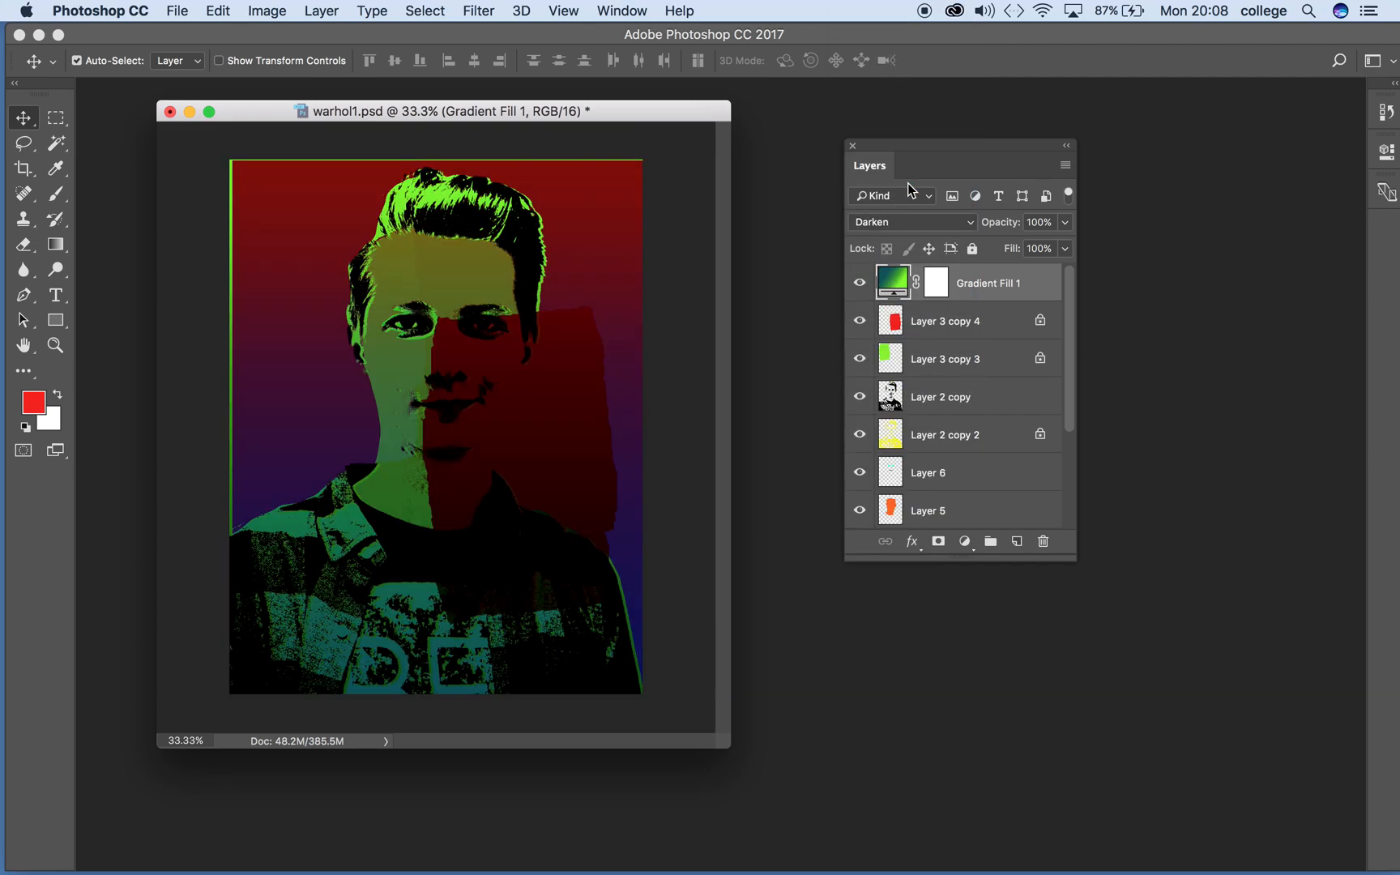
Try Lighten as the Gradient Fill 1 layer's blend mode and compare the image with the layer hidden and shown.
{"action": "left_click", "coordinate": [925, 226]}
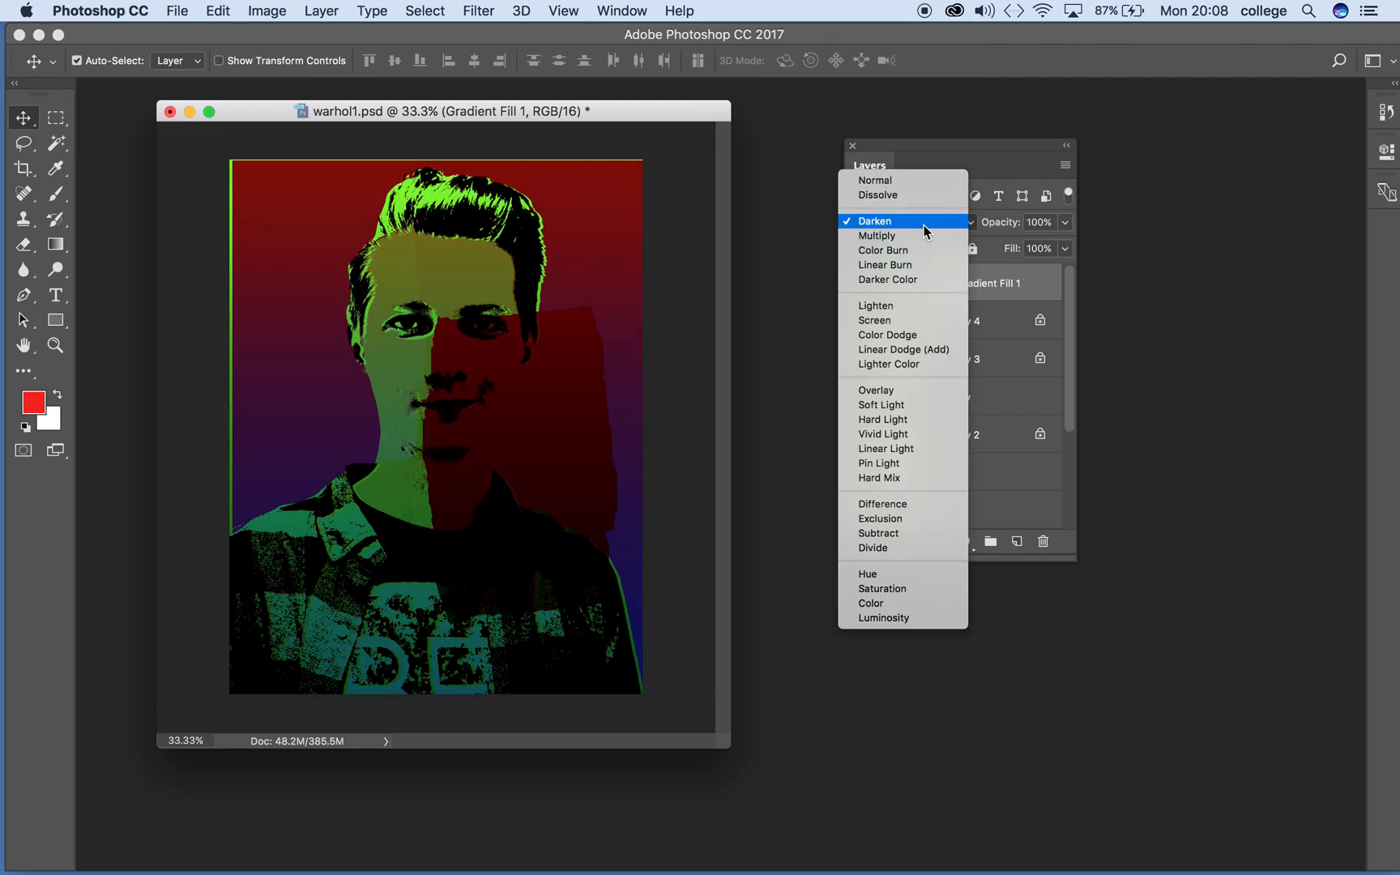
{"action": "left_click", "coordinate": [889, 309]}
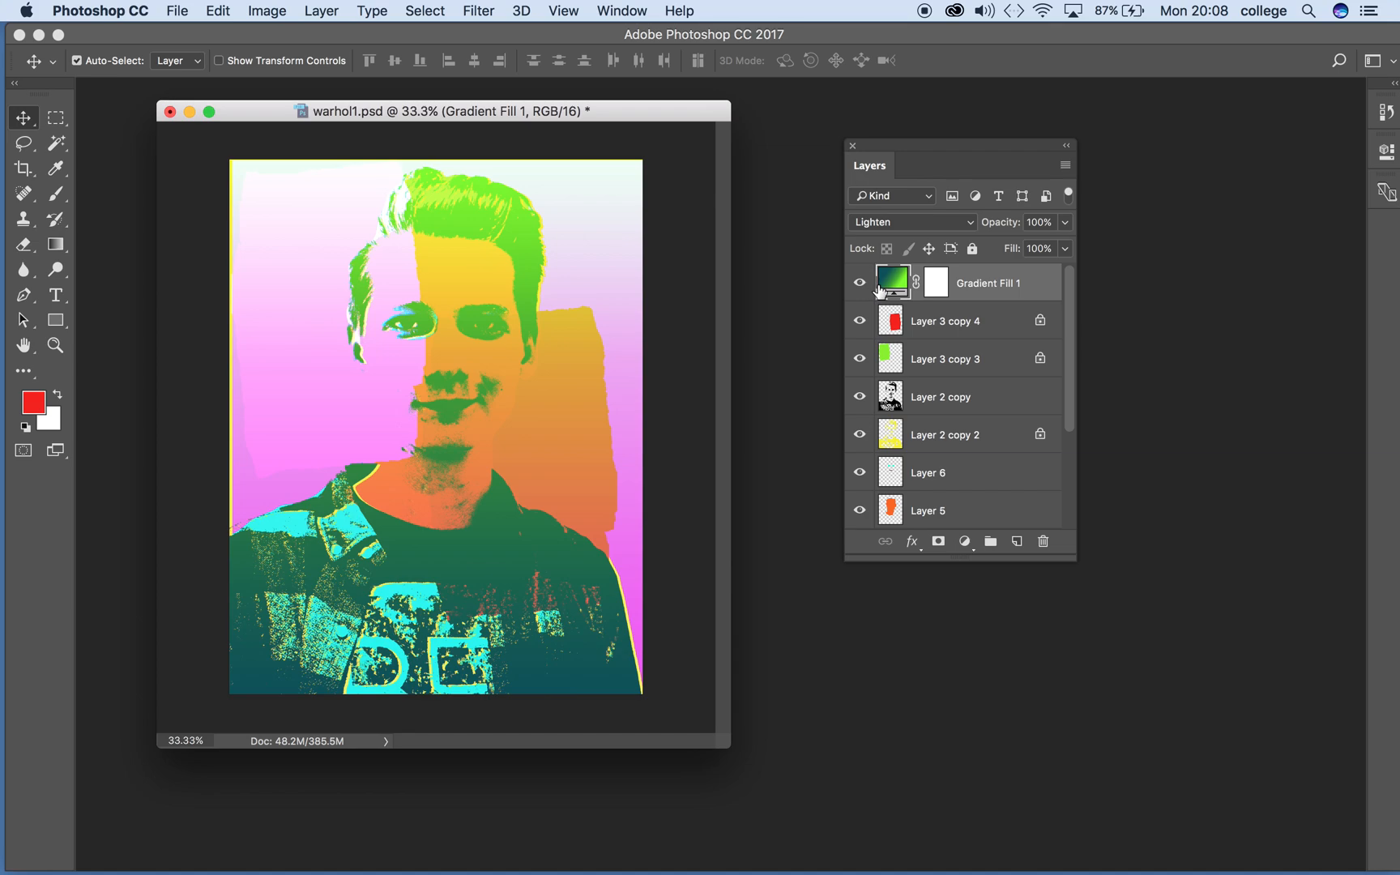
{"action": "left_click", "coordinate": [859, 283]}
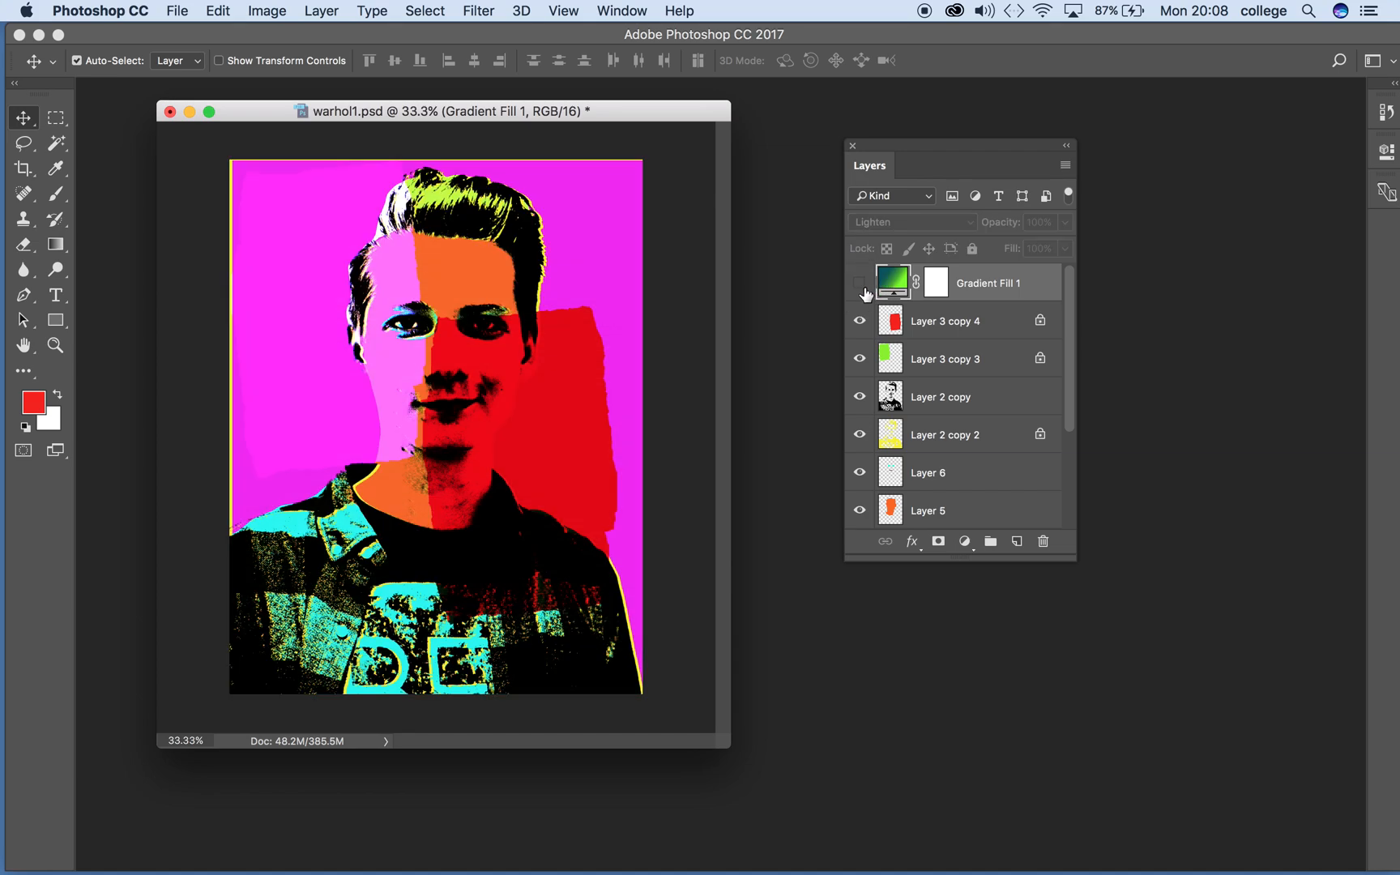
{"action": "left_click", "coordinate": [860, 285]}
{"action": "left_click", "coordinate": [860, 285]}
{"action": "left_click", "coordinate": [860, 287]}
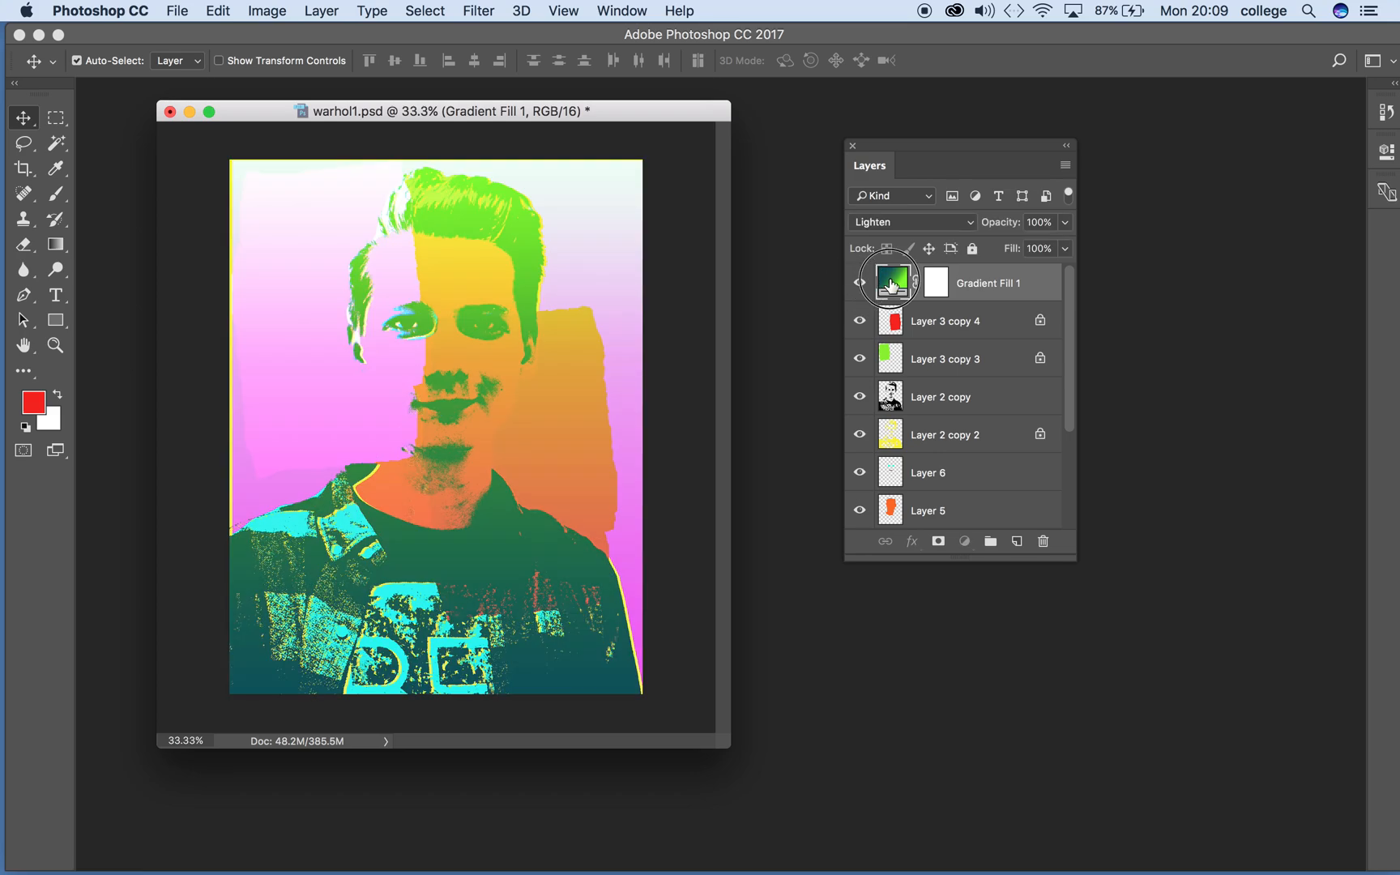
Change Gradient Fill 1 to the blue-red-yellow gradient preset and set the layer's blend mode to Hue.
{"action": "double_click", "coordinate": [892, 283]}
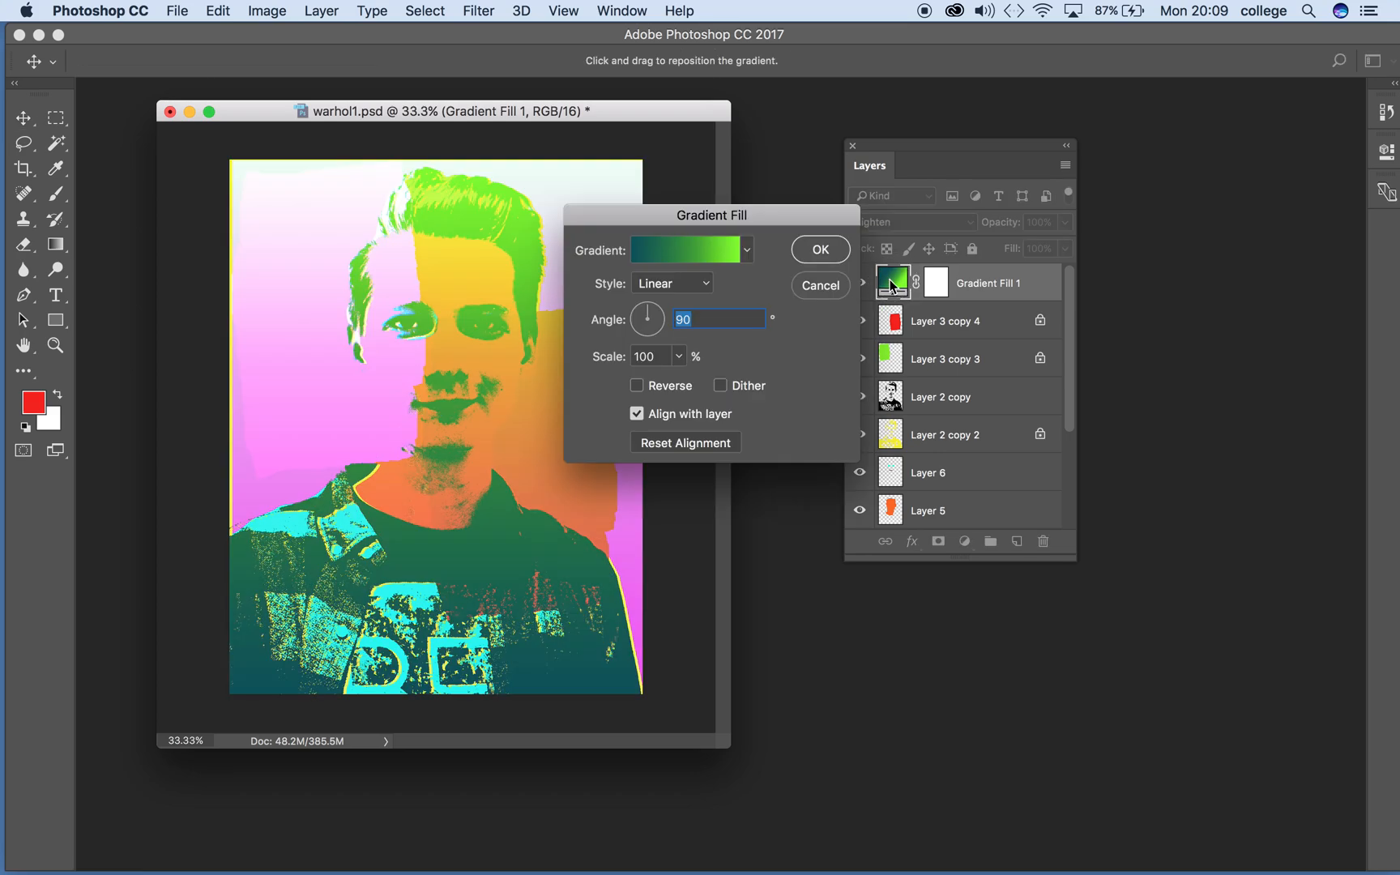
{"action": "left_click", "coordinate": [746, 250]}
{"action": "left_click", "coordinate": [747, 292]}
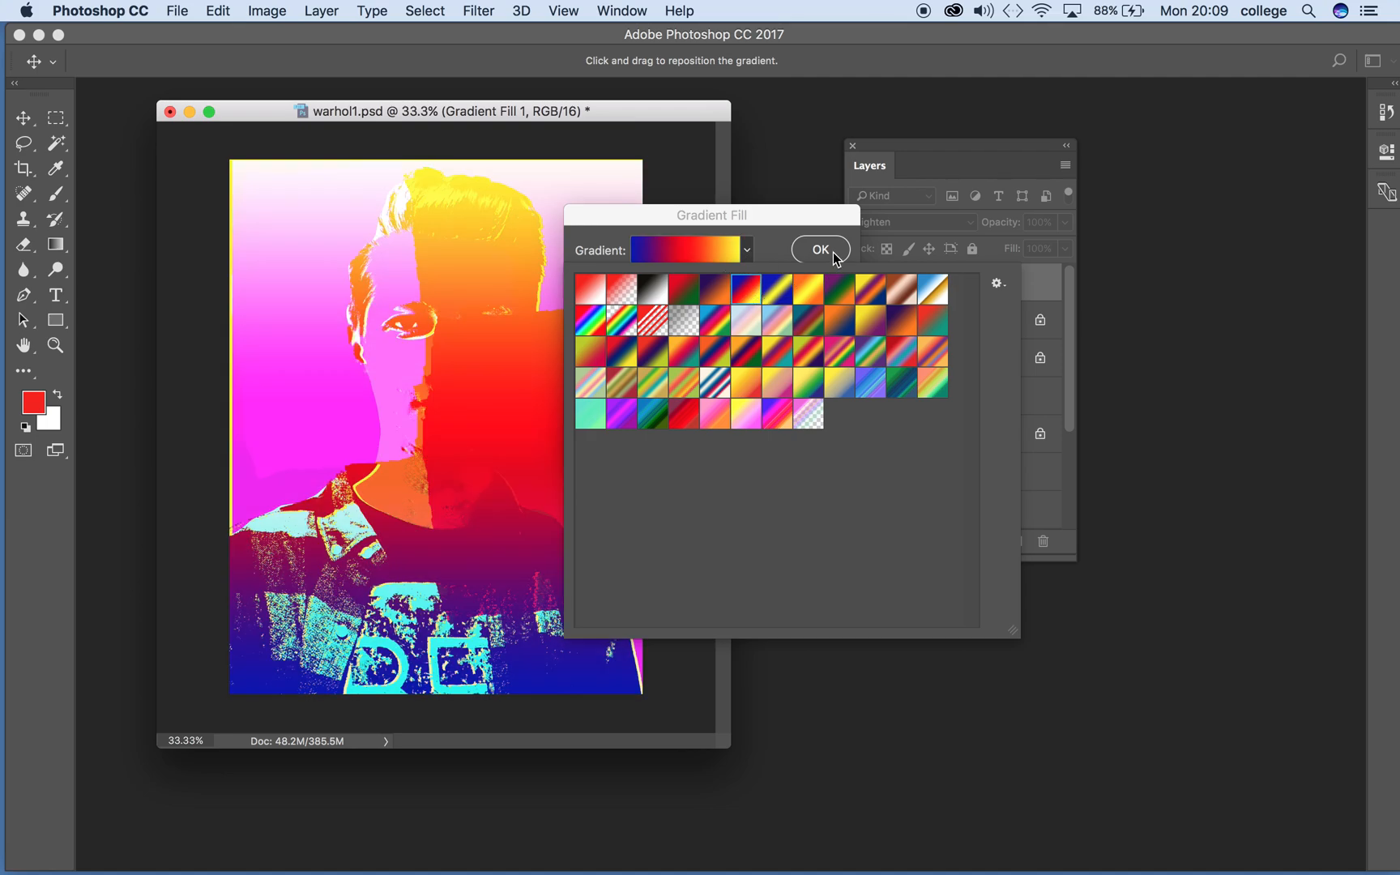
{"action": "left_click", "coordinate": [820, 250]}
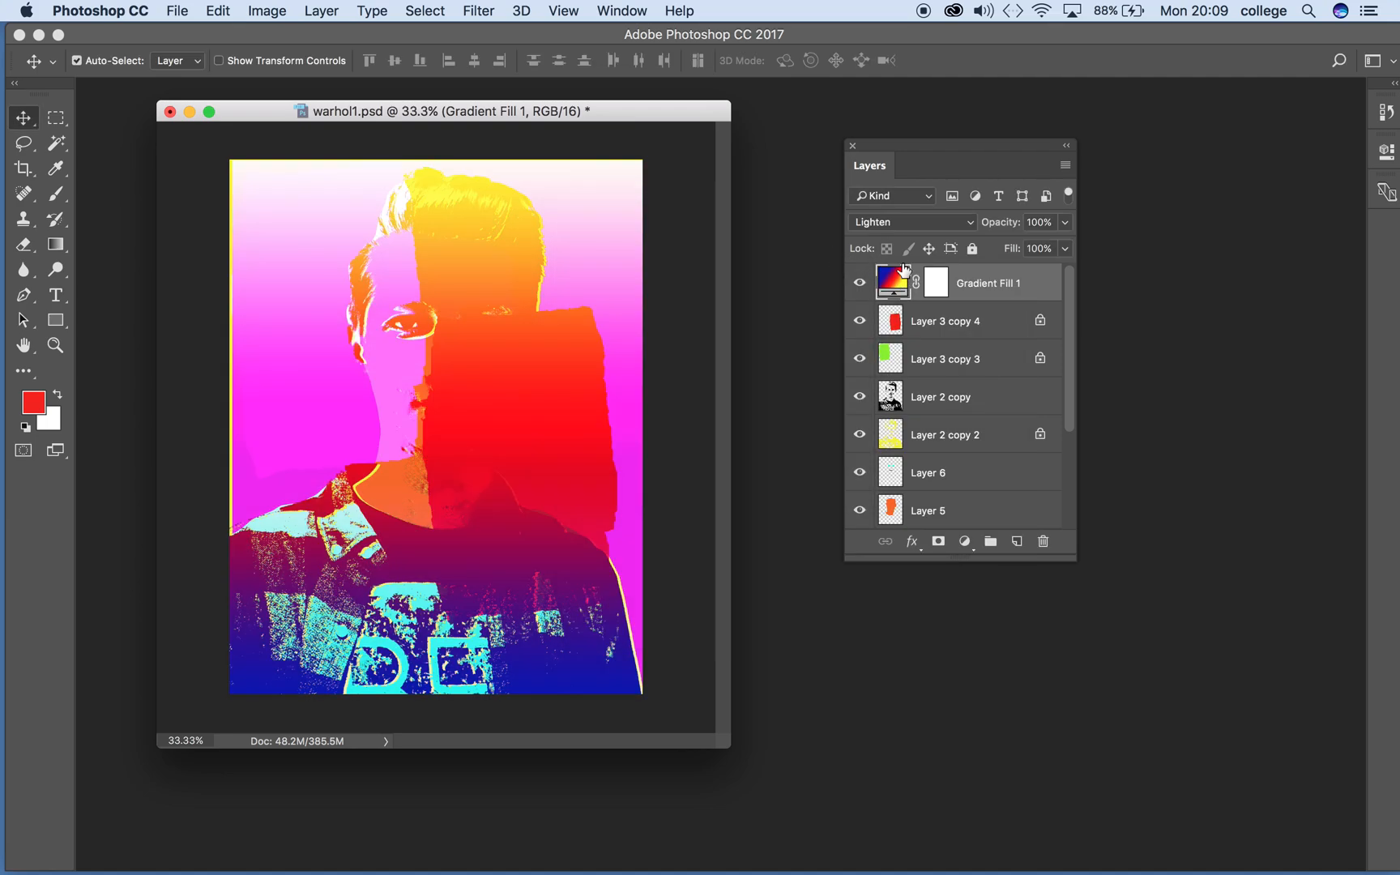
{"action": "left_click", "coordinate": [906, 224]}
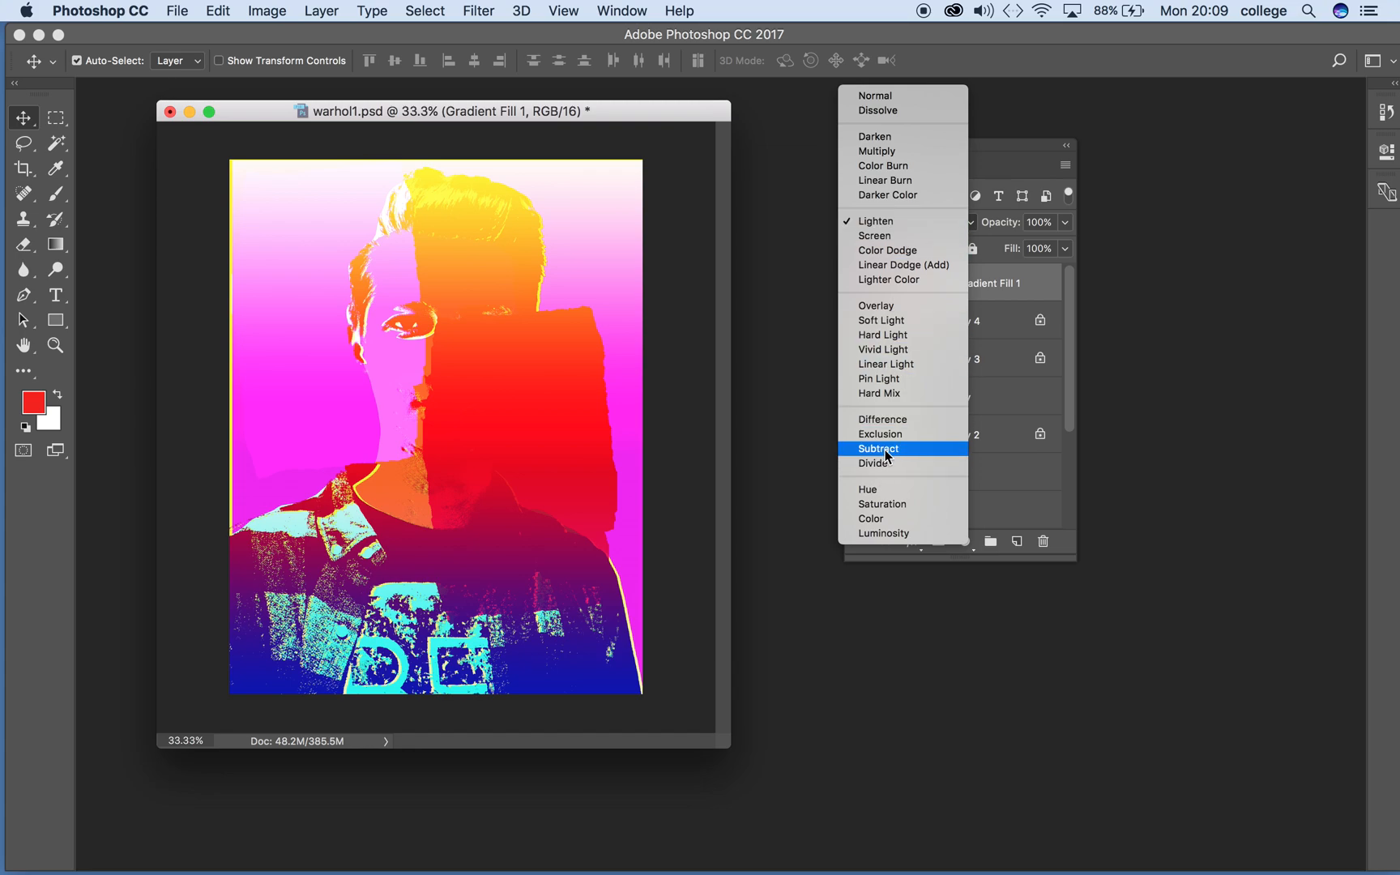
{"action": "left_click", "coordinate": [883, 490]}
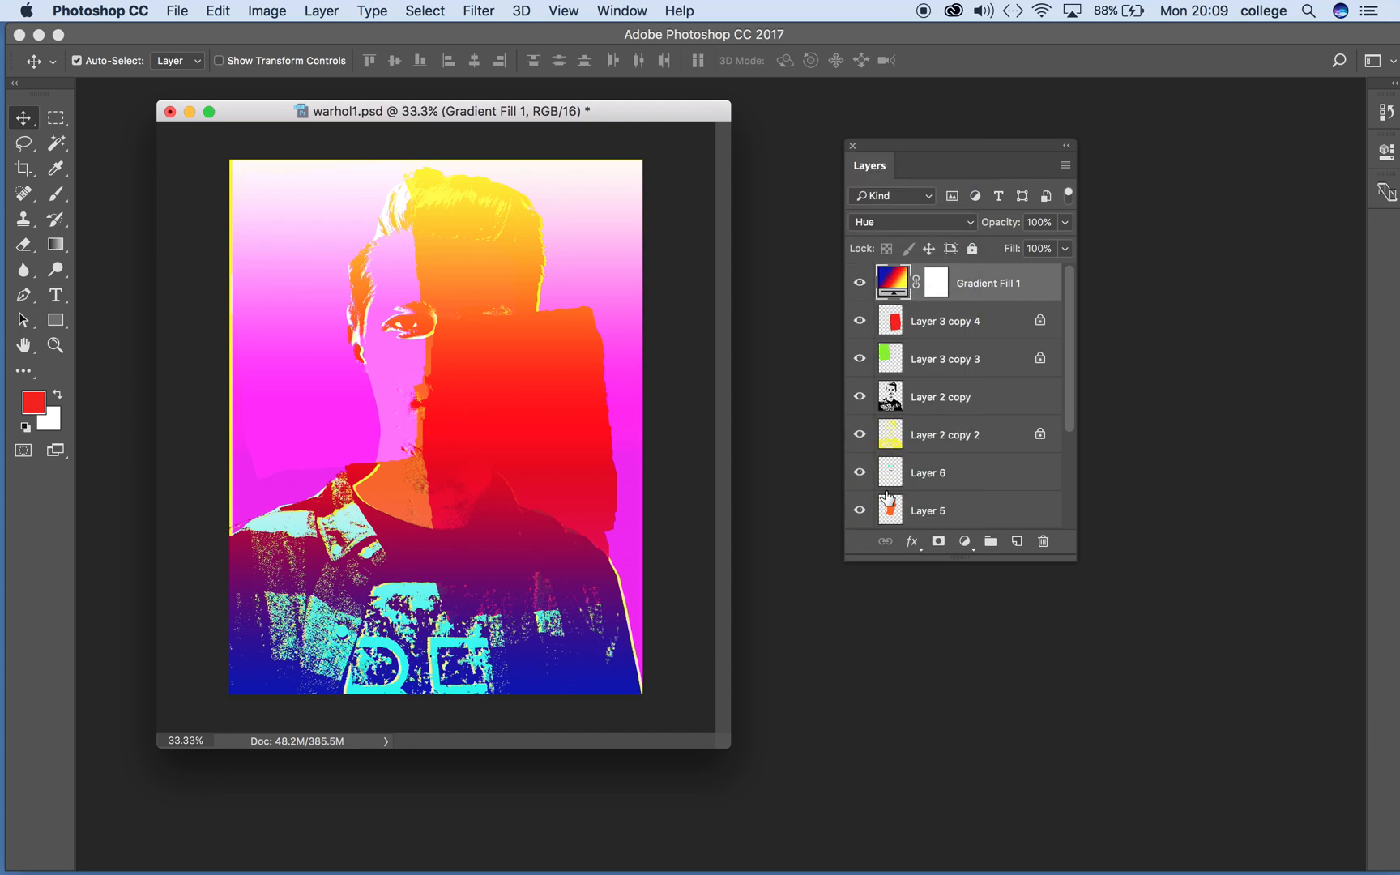
Try several other gradient presets on Gradient Fill 1 and apply the purple-green-orange one.
{"action": "double_click", "coordinate": [894, 282]}
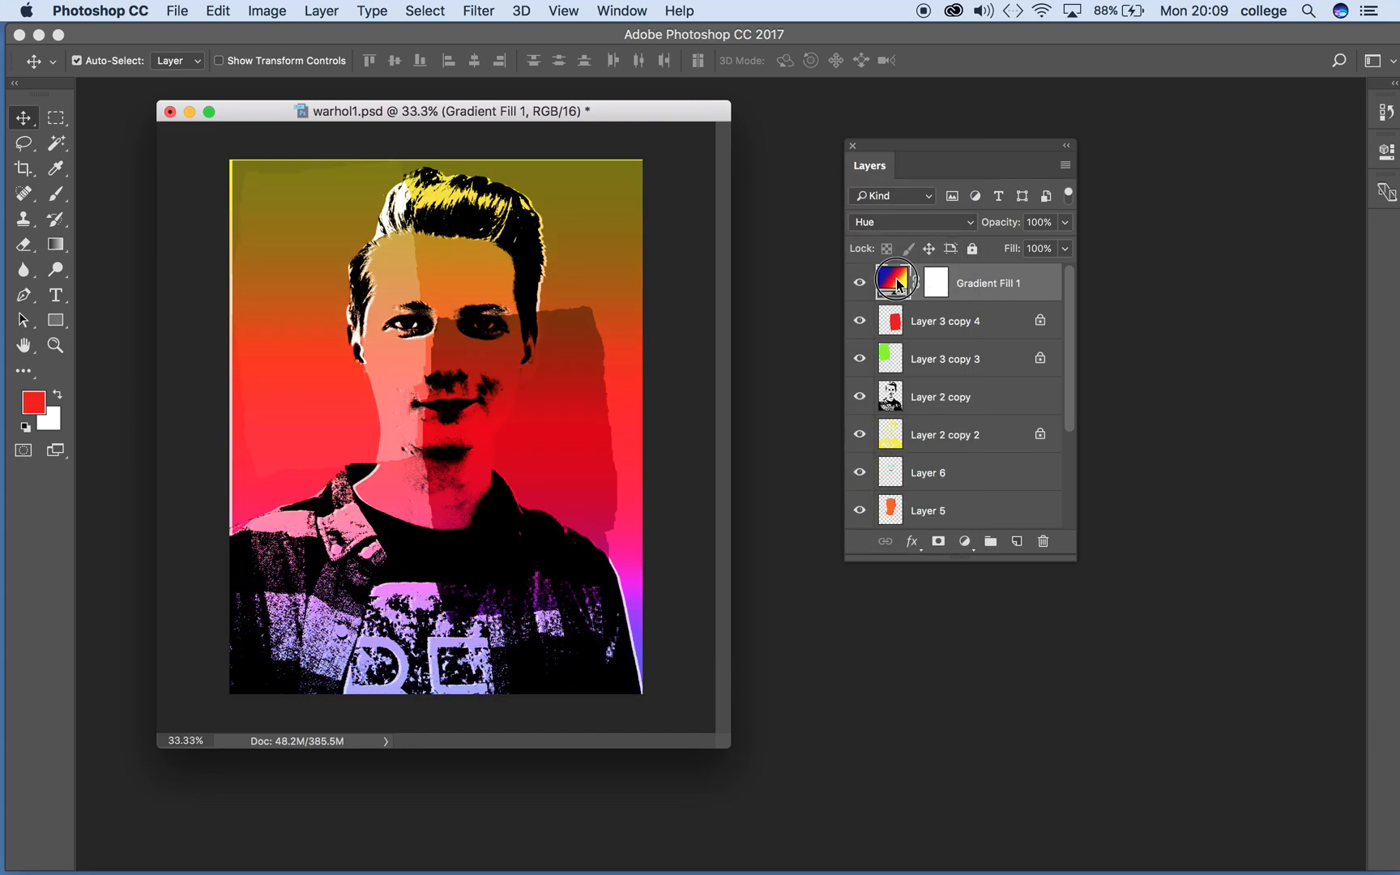
{"action": "left_click", "coordinate": [746, 250]}
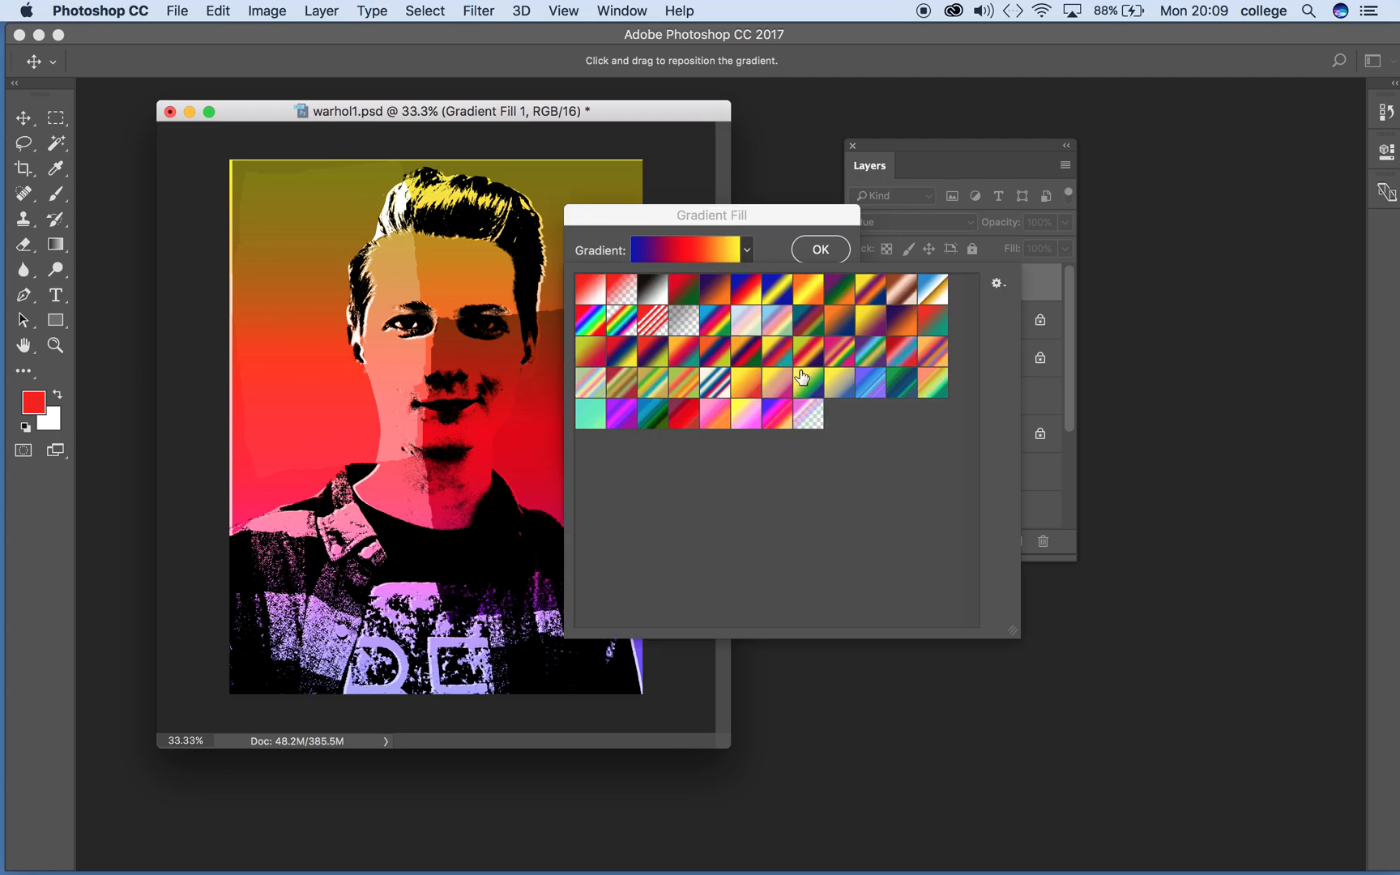
{"action": "left_click", "coordinate": [786, 391]}
{"action": "left_click", "coordinate": [859, 385]}
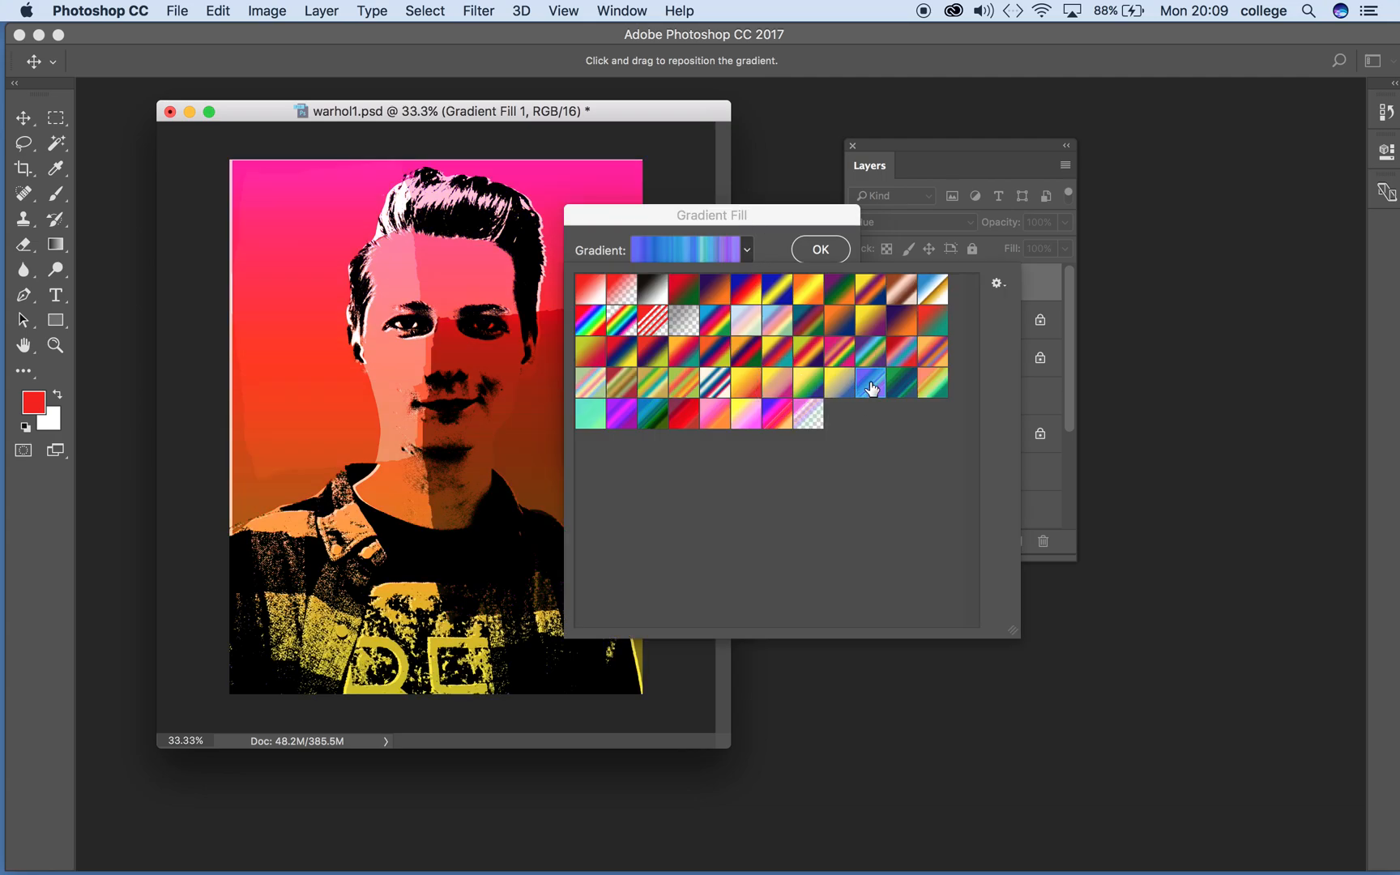
{"action": "left_click", "coordinate": [901, 385]}
{"action": "left_click", "coordinate": [926, 390]}
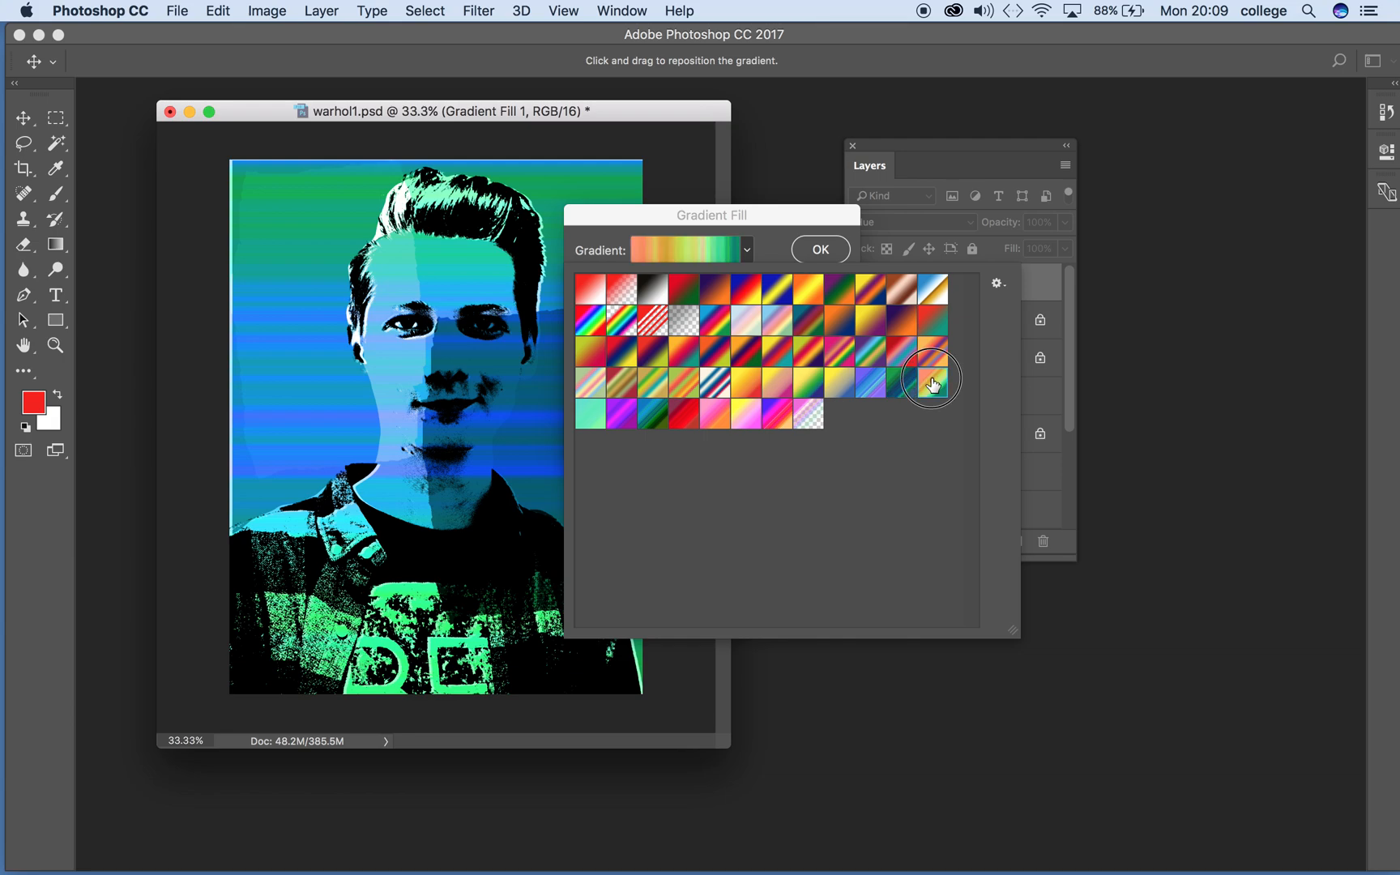
{"action": "left_click", "coordinate": [932, 355]}
{"action": "left_click", "coordinate": [901, 321]}
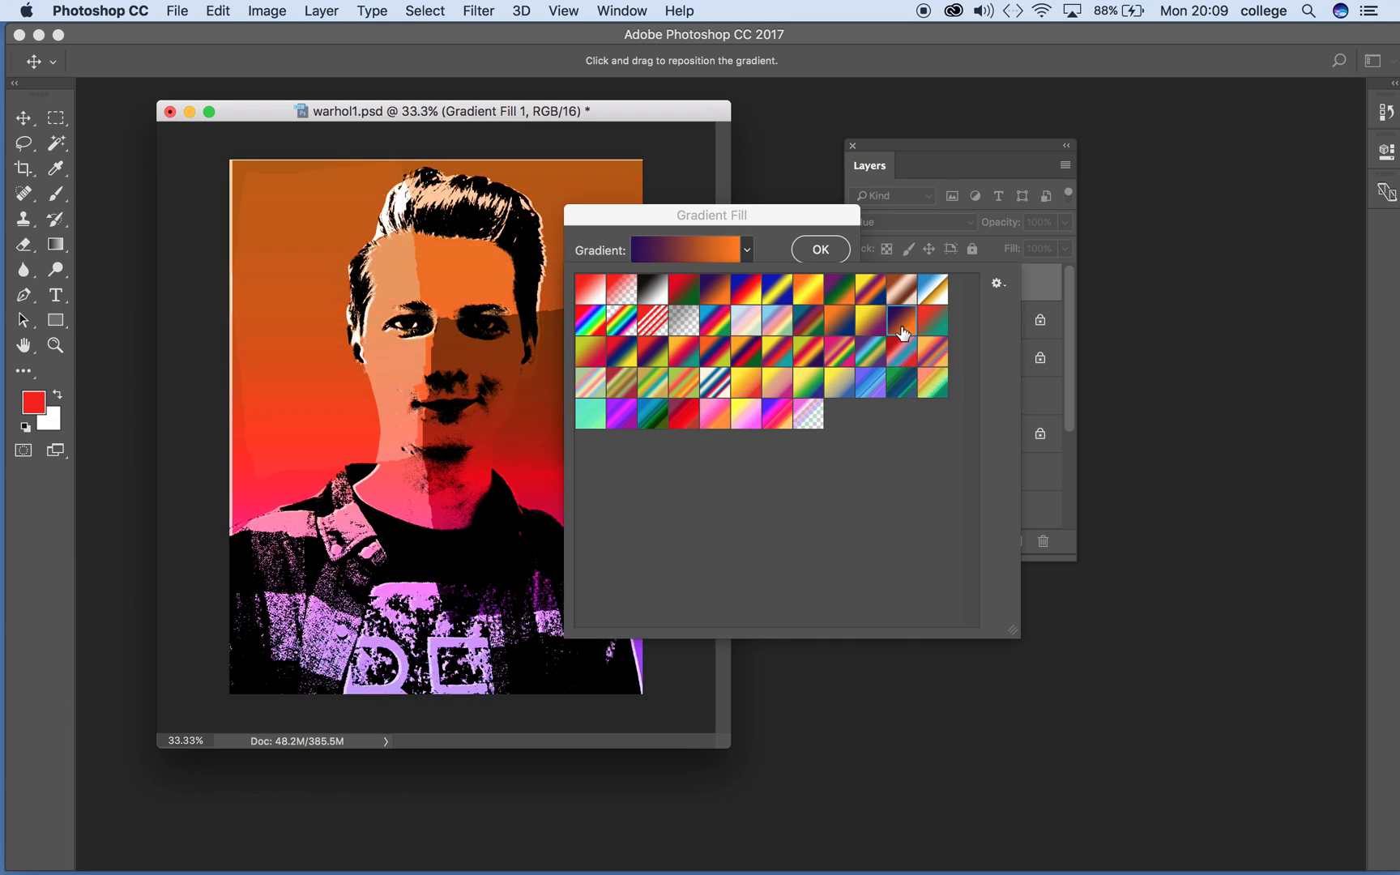
{"action": "left_click", "coordinate": [838, 299]}
{"action": "left_click", "coordinate": [833, 261]}
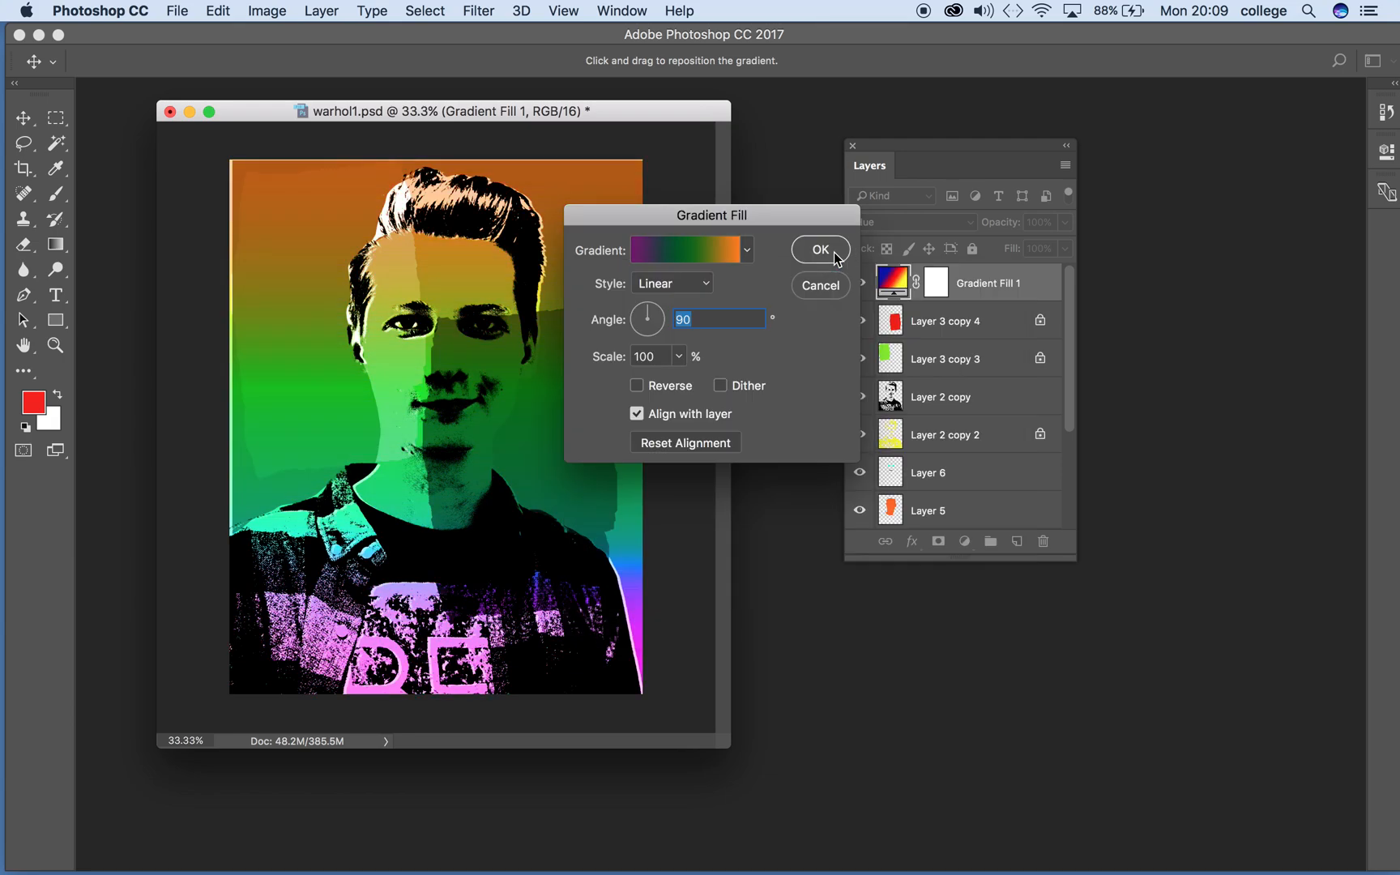
{"action": "left_click", "coordinate": [830, 255]}
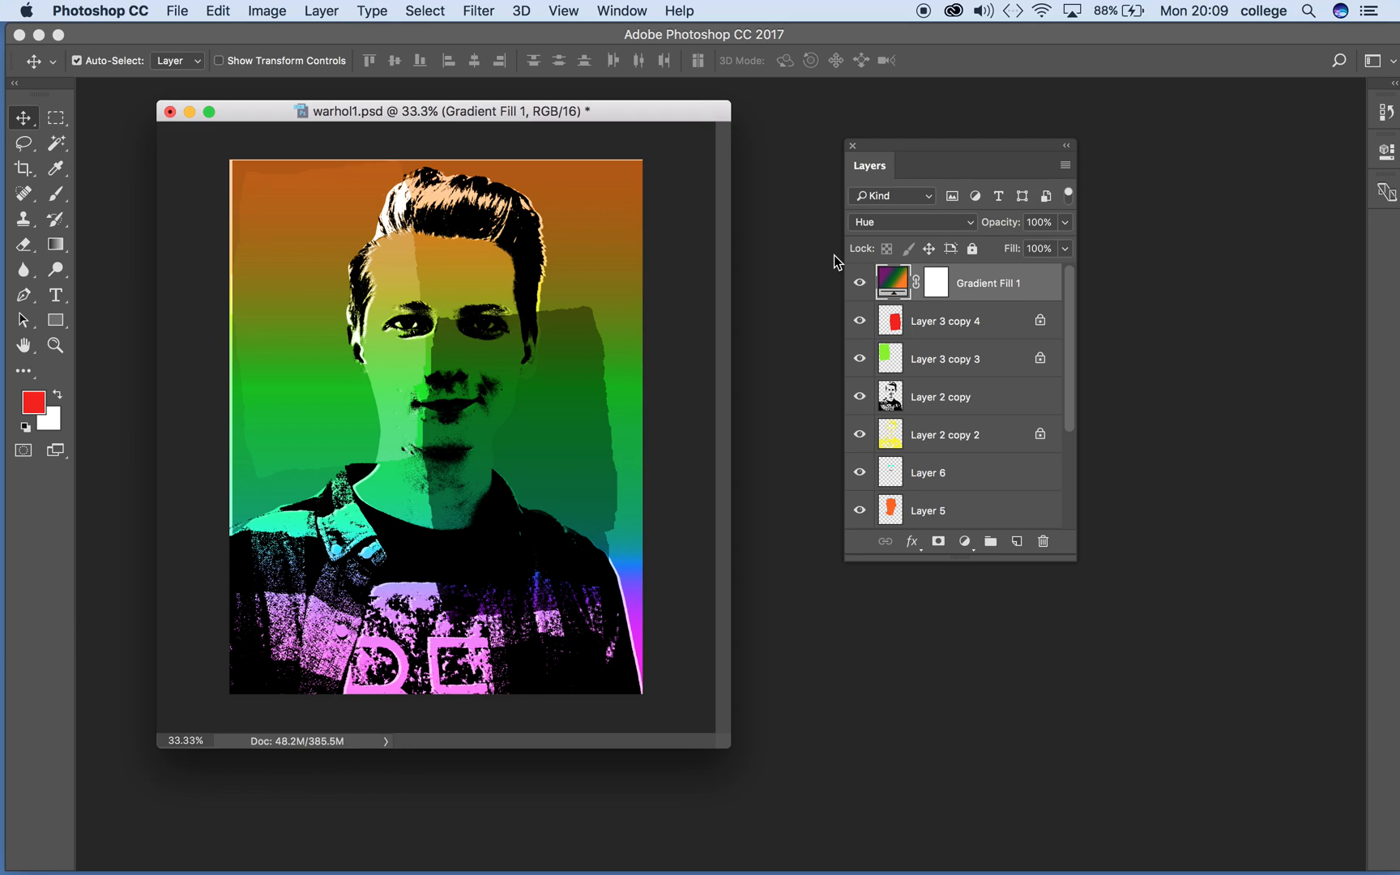
Add a Hue/Saturation adjustment layer above Gradient Fill 1 with hue +17, saturation +88 and lightness +13.
{"action": "left_click", "coordinate": [322, 10]}
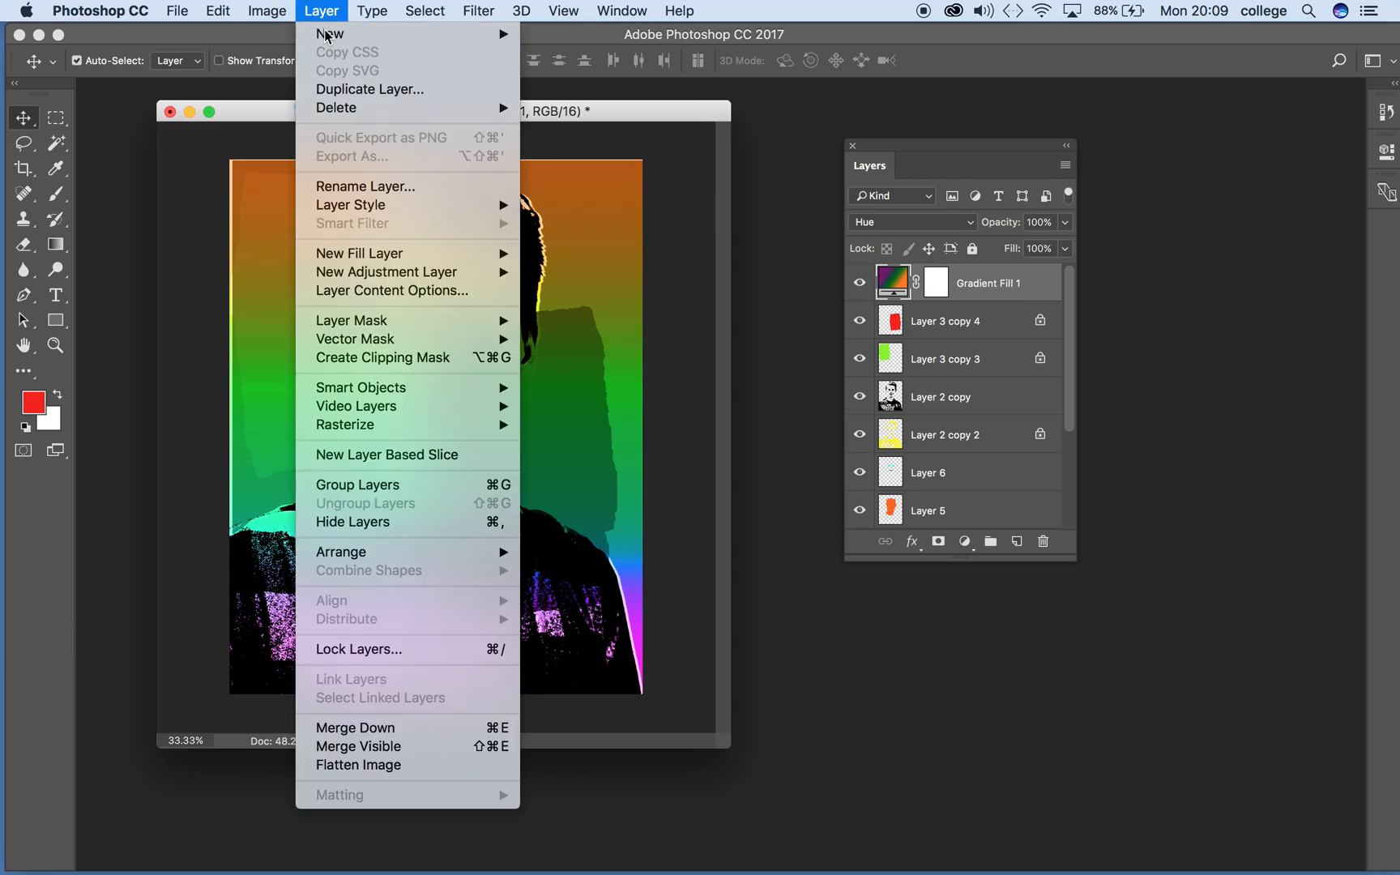
{"action": "mouse_move", "coordinate": [363, 277]}
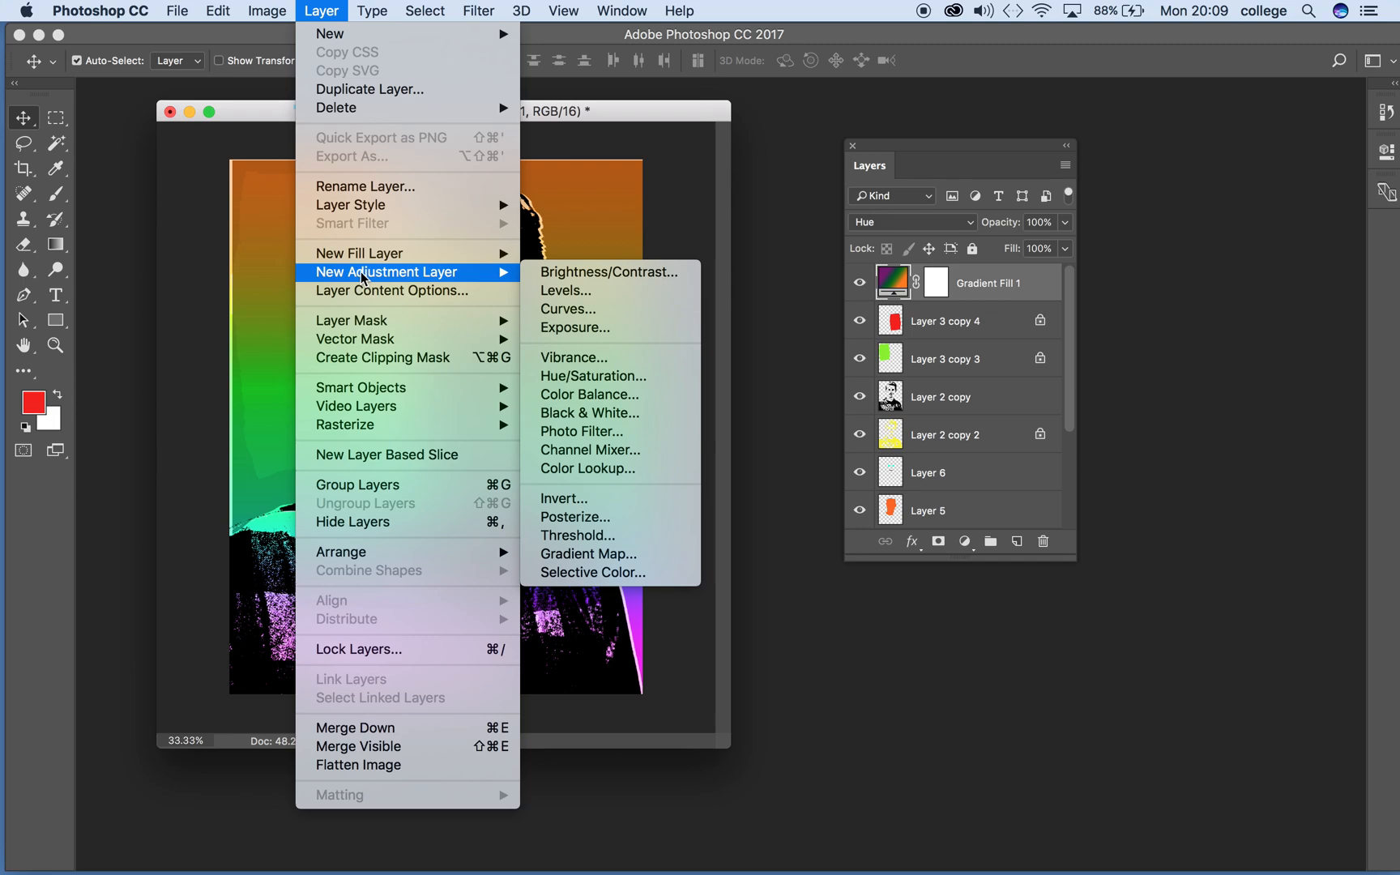
{"action": "left_click", "coordinate": [635, 385]}
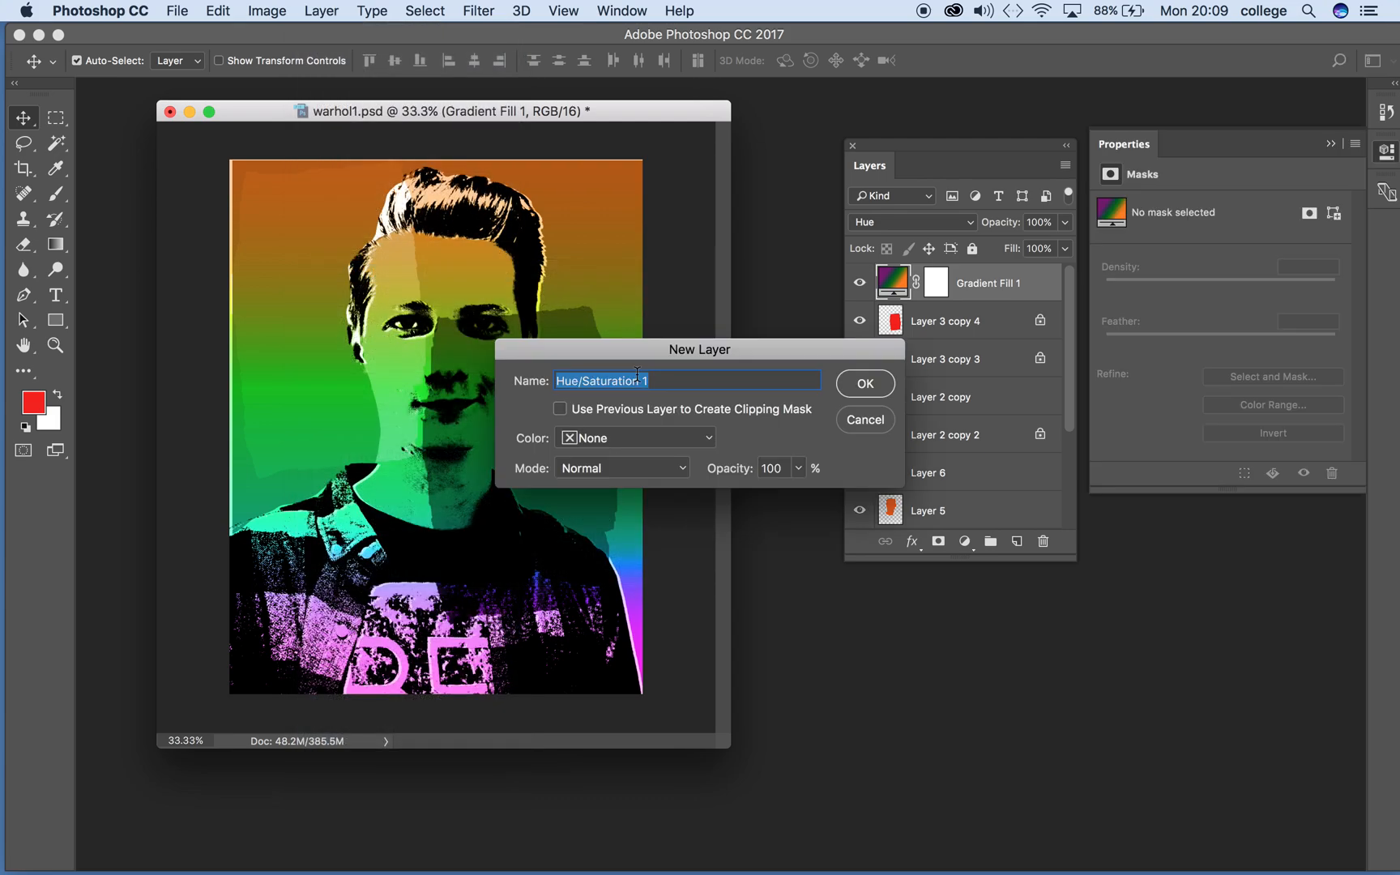
{"action": "left_click", "coordinate": [973, 335]}
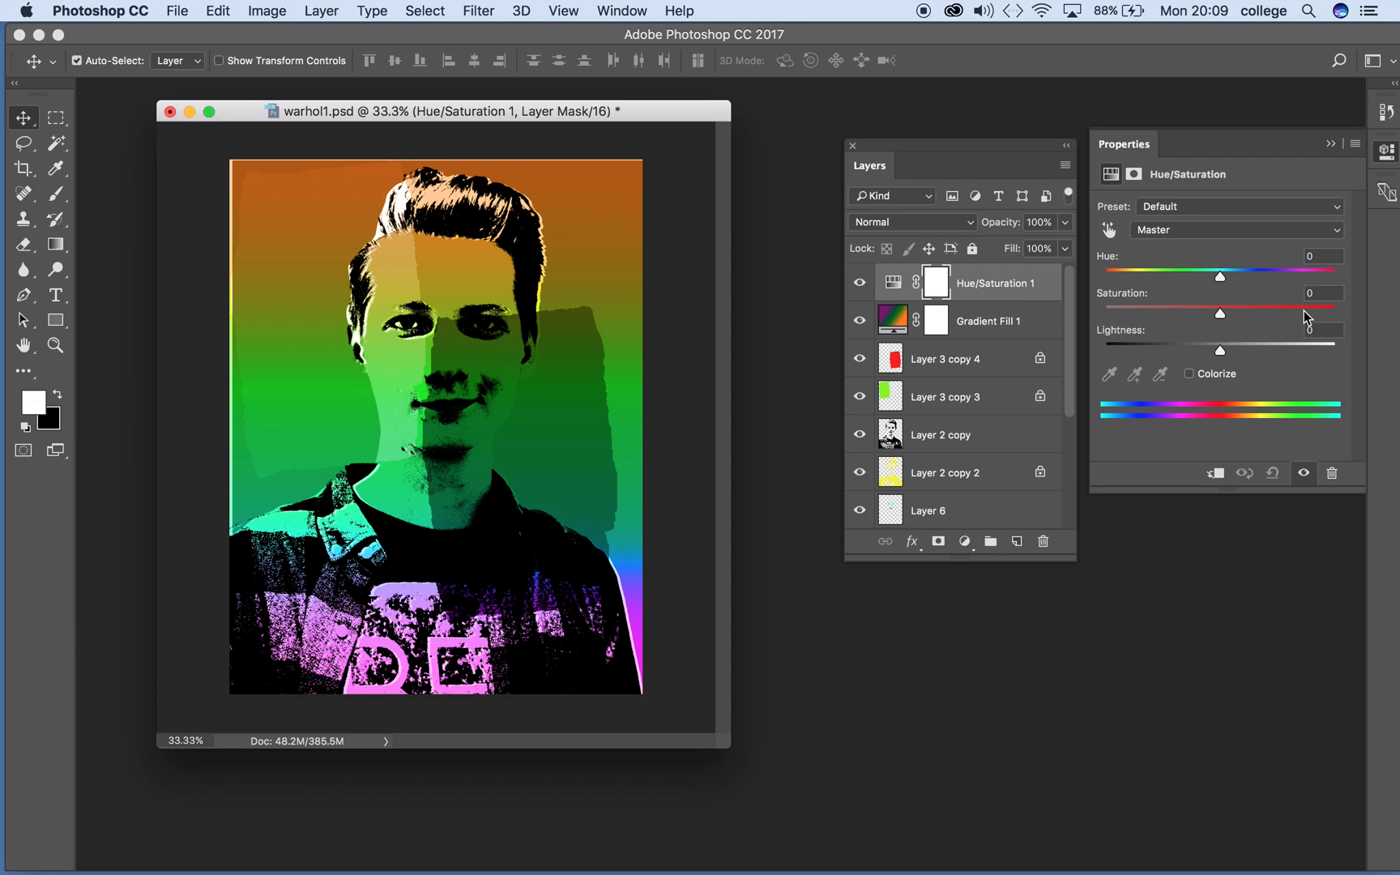
{"action": "left_click_drag", "start_coordinate": [1219, 276], "coordinate": [1322, 314]}
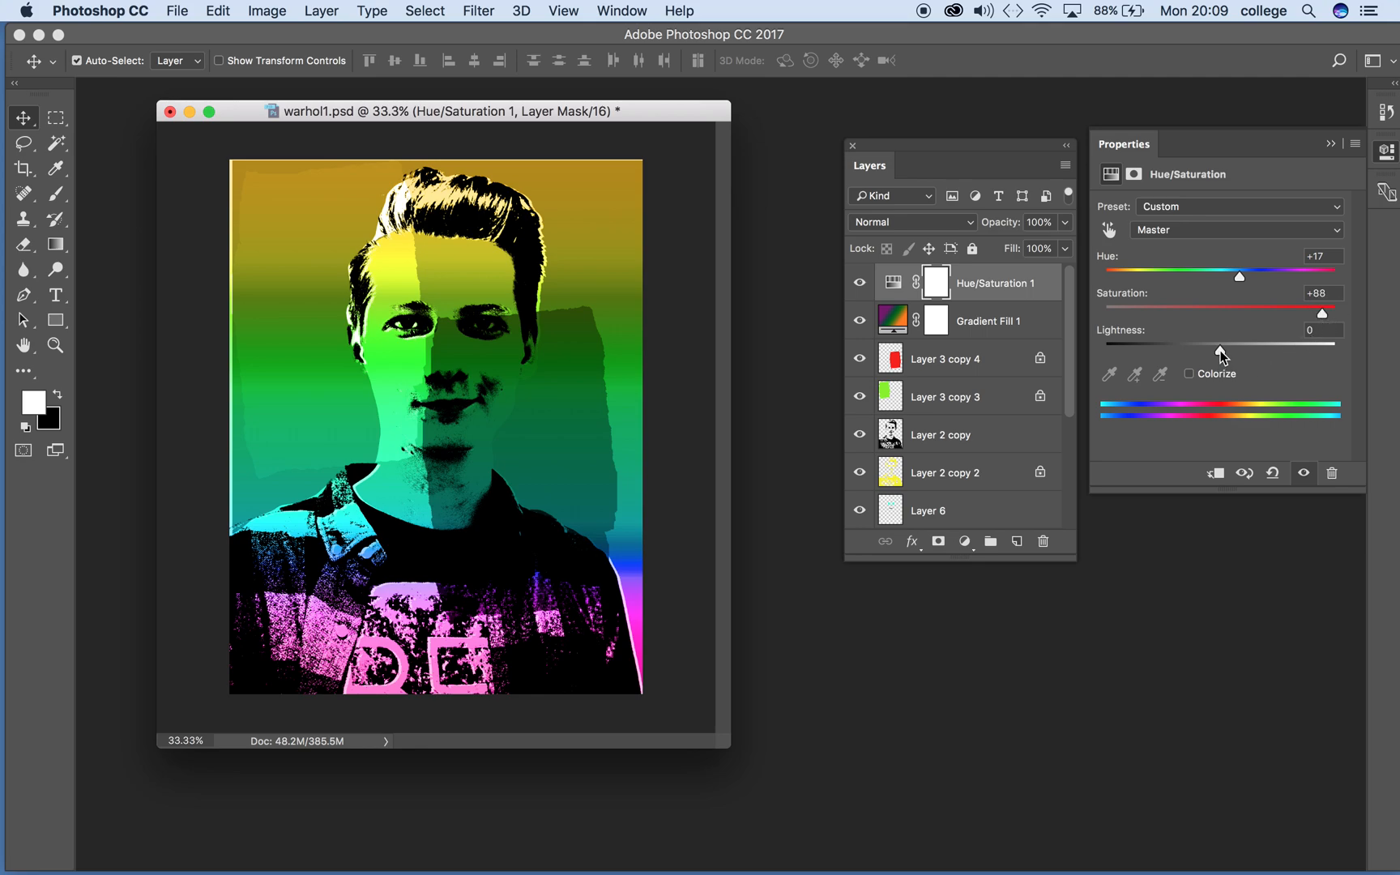
{"action": "mouse_move", "coordinate": [1220, 355]}
{"action": "left_mouse_down"}
{"action": "mouse_move", "coordinate": [1126, 365]}
{"action": "mouse_move", "coordinate": [1337, 371]}
{"action": "mouse_move", "coordinate": [1222, 369]}
{"action": "mouse_move", "coordinate": [1236, 366]}
{"action": "left_mouse_up"}
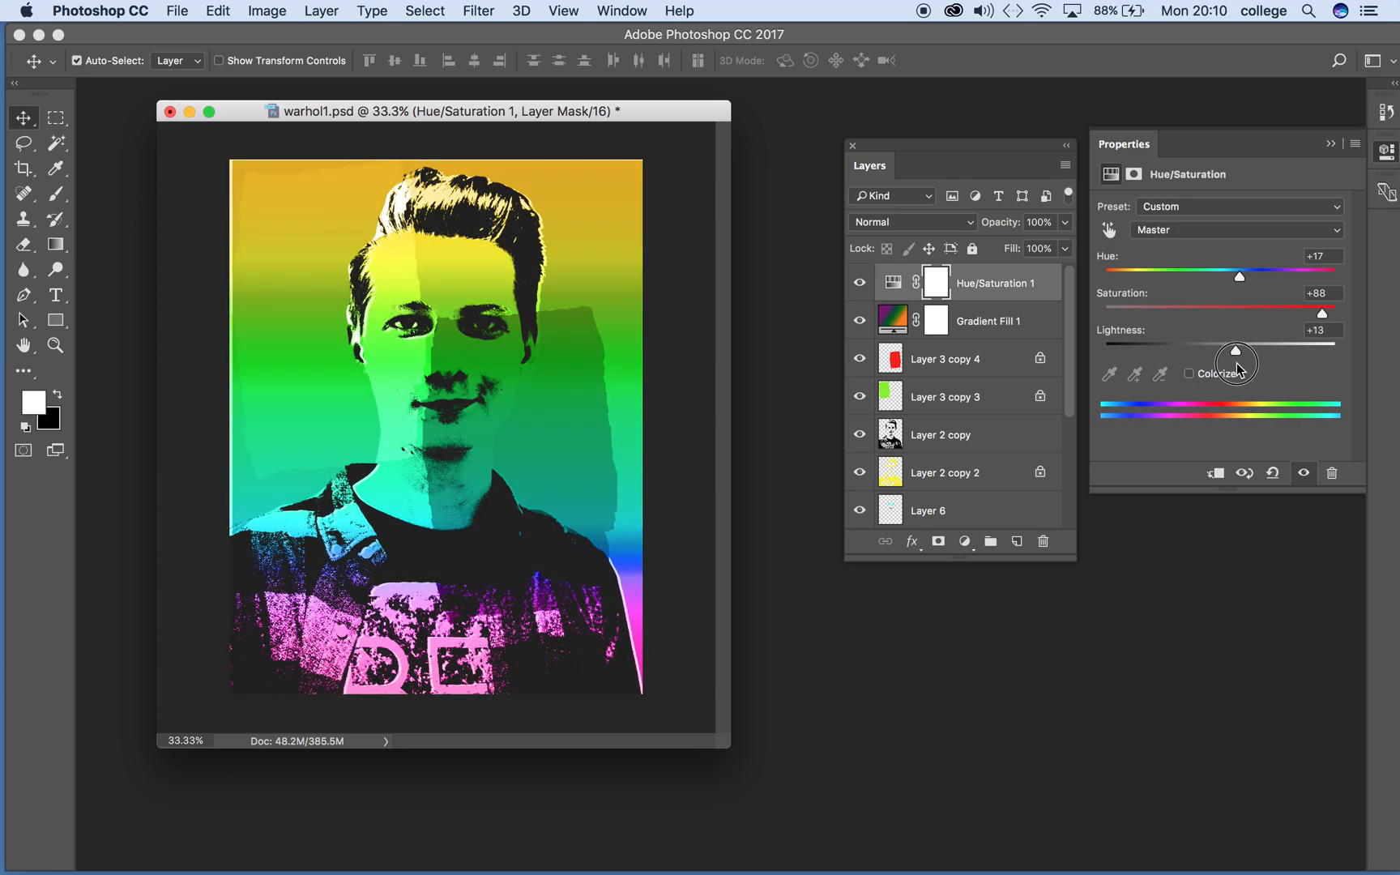
Colorize the image through the Hue/Saturation adjustment with hue 262 and saturation 43, and close its properties.
{"action": "left_click", "coordinate": [1188, 374]}
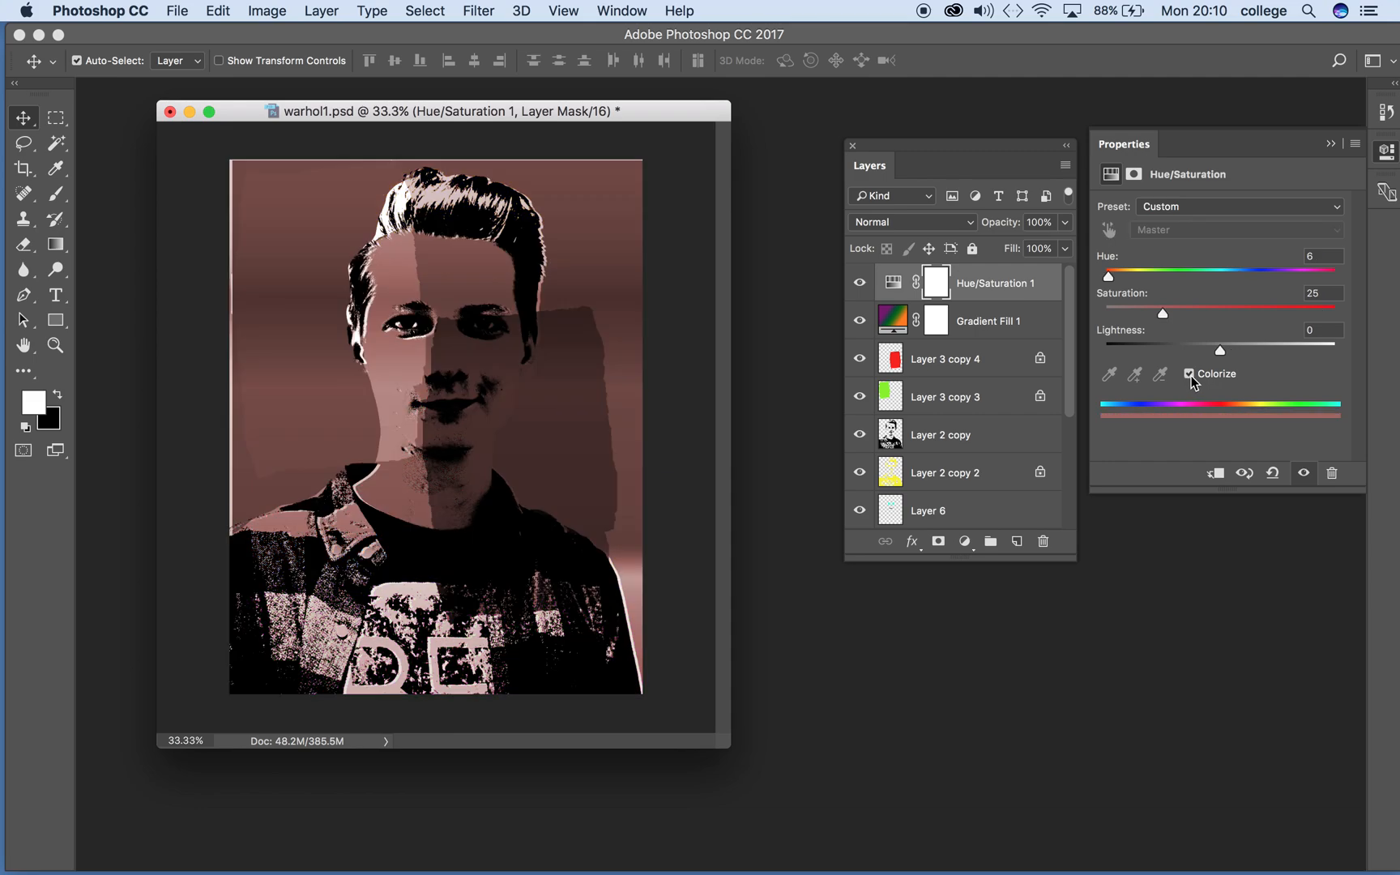
{"action": "left_click_drag", "start_coordinate": [1164, 319], "coordinate": [1205, 315]}
{"action": "left_click_drag", "start_coordinate": [1108, 276], "coordinate": [1274, 296]}
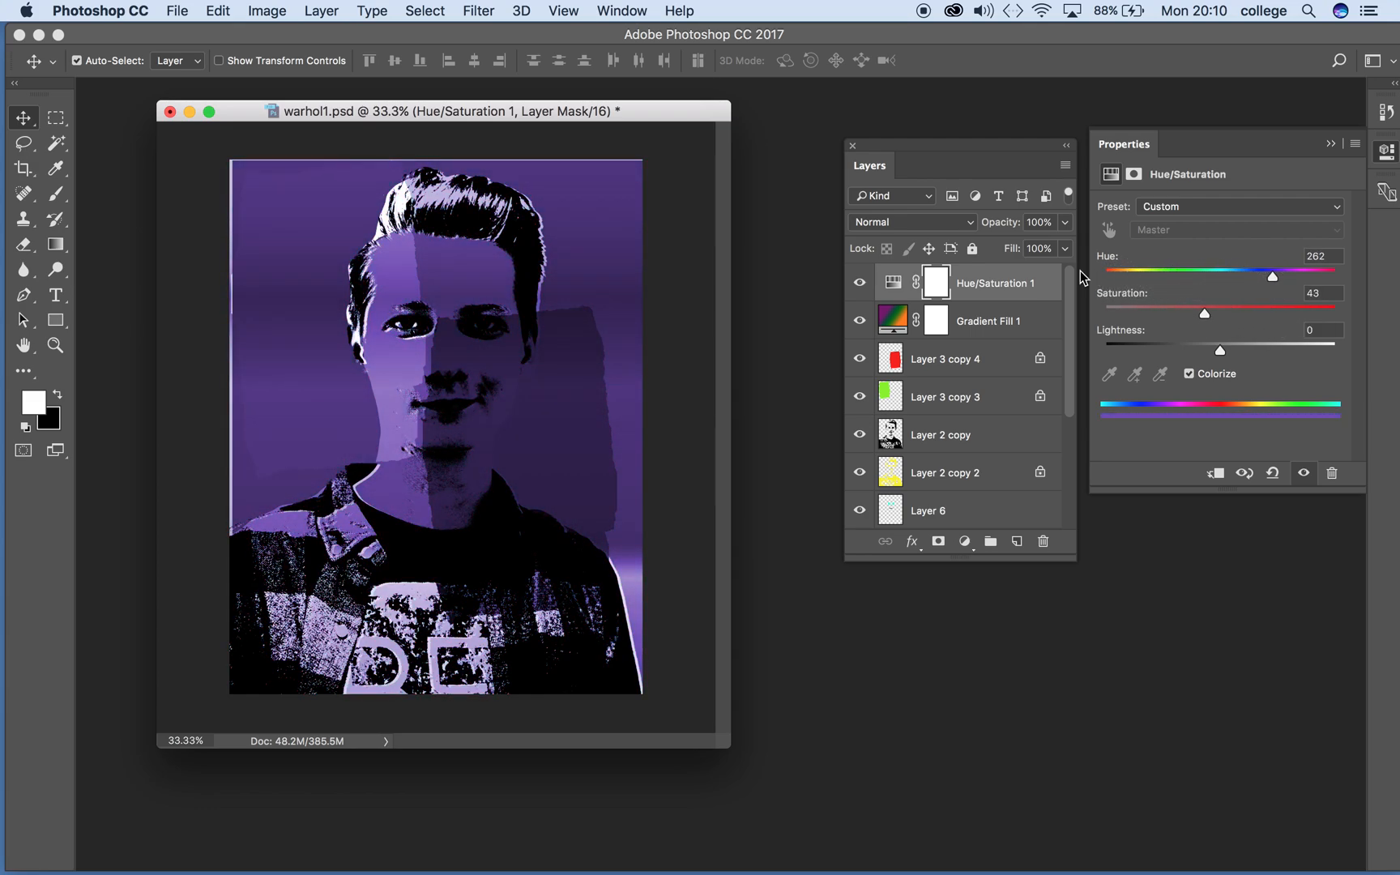
{"action": "left_click_drag", "start_coordinate": [934, 155], "coordinate": [822, 168]}
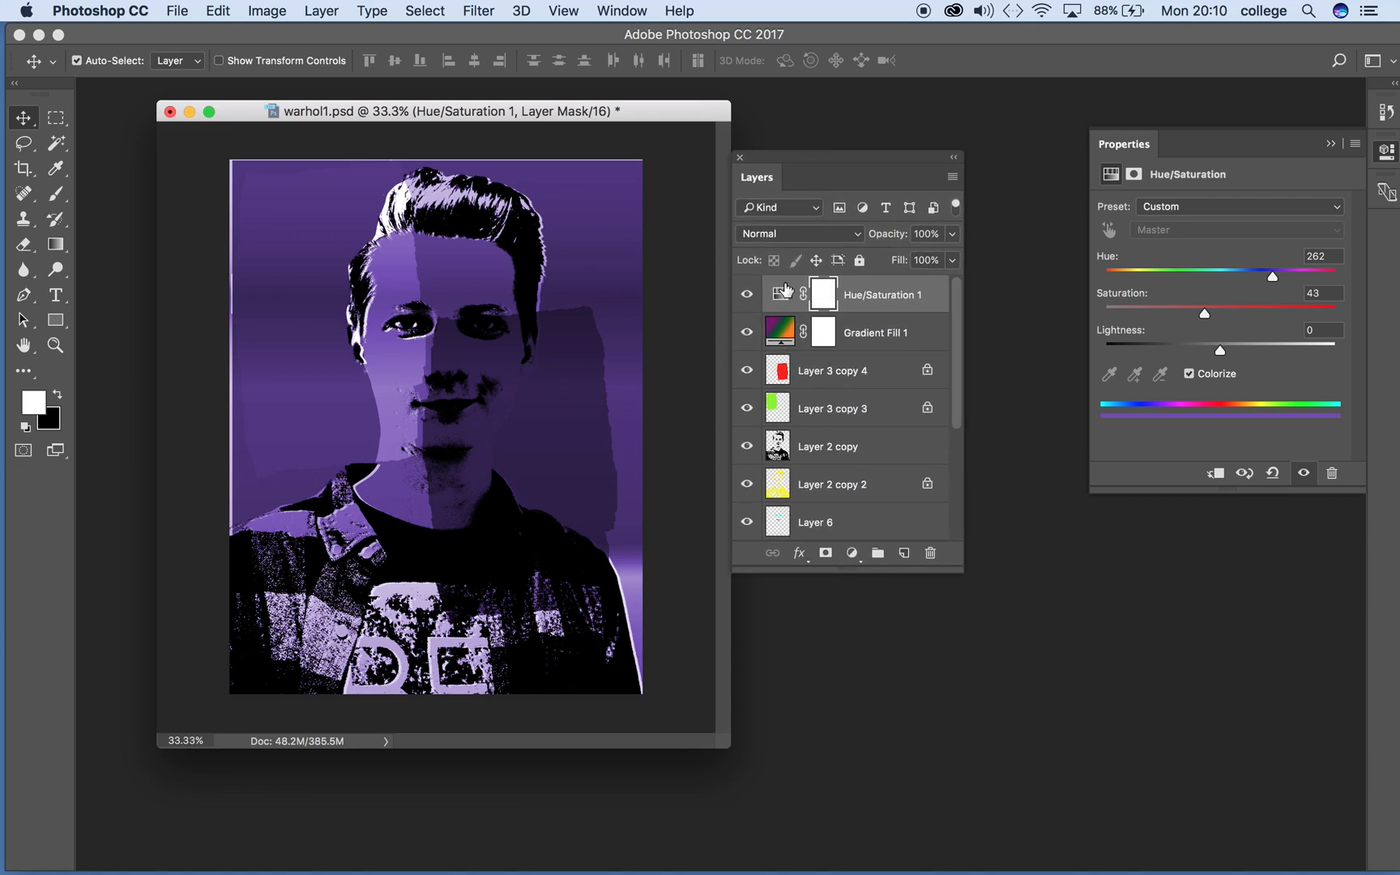
{"action": "left_click_drag", "start_coordinate": [1111, 148], "coordinate": [1047, 207]}
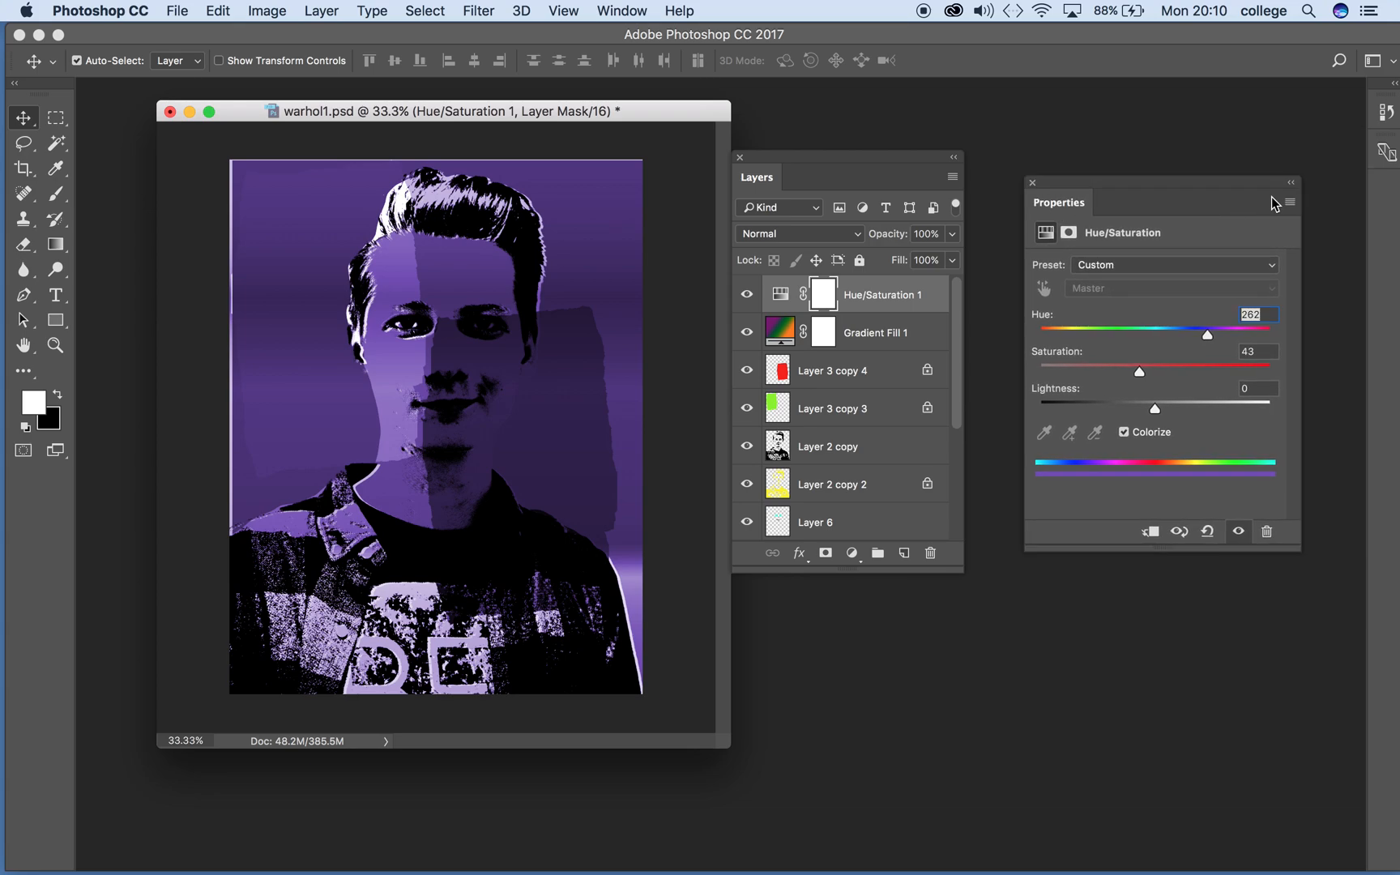
{"action": "left_click", "coordinate": [1033, 183]}
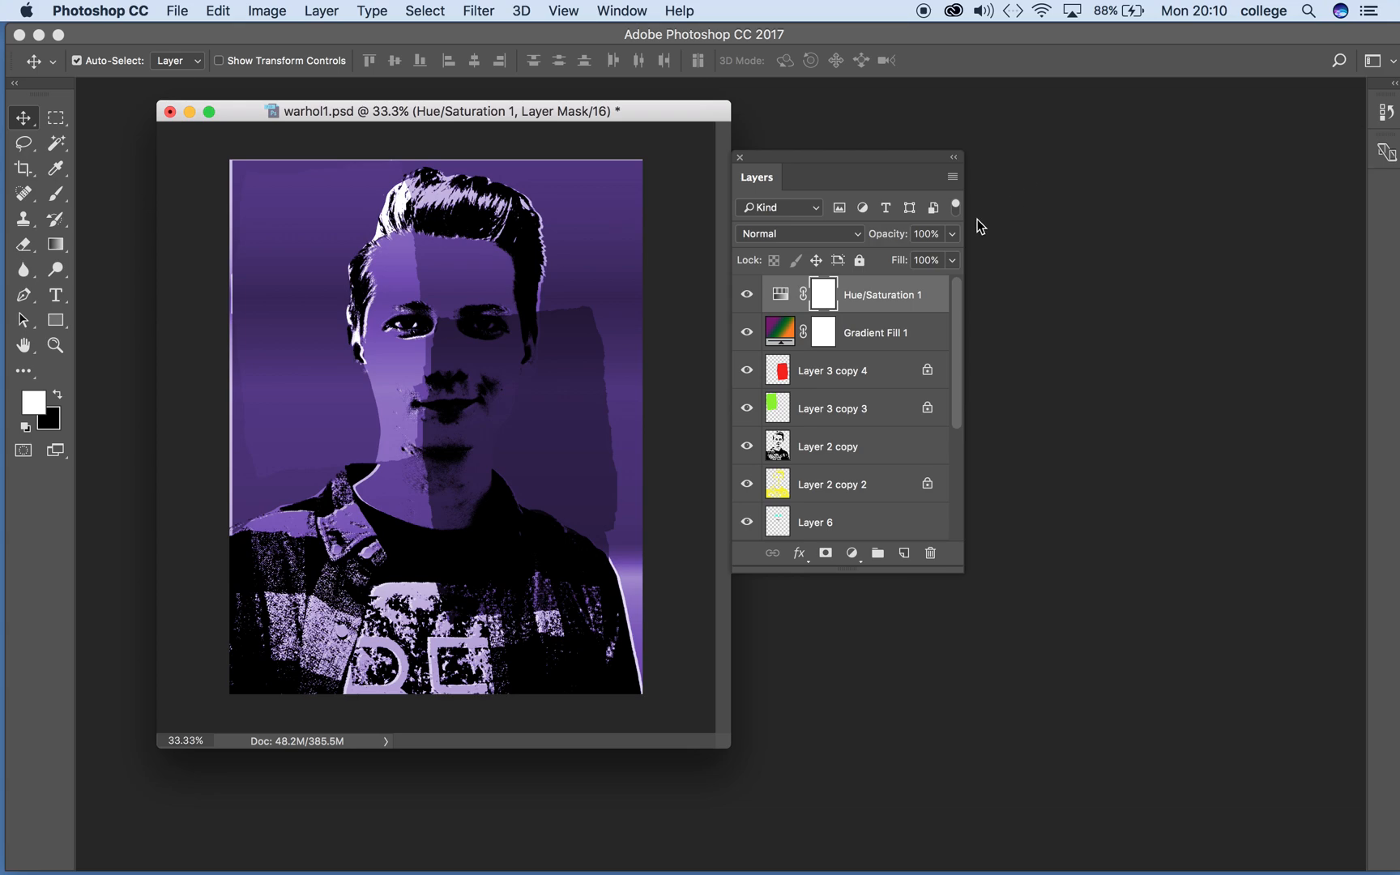
Compare the image with the Hue/Saturation layer off and on, and set its colorize hue to 107.
{"action": "left_click", "coordinate": [746, 296]}
{"action": "left_click", "coordinate": [747, 298]}
{"action": "double_click", "coordinate": [781, 298]}
{"action": "left_click_drag", "start_coordinate": [1207, 334], "coordinate": [1108, 334]}
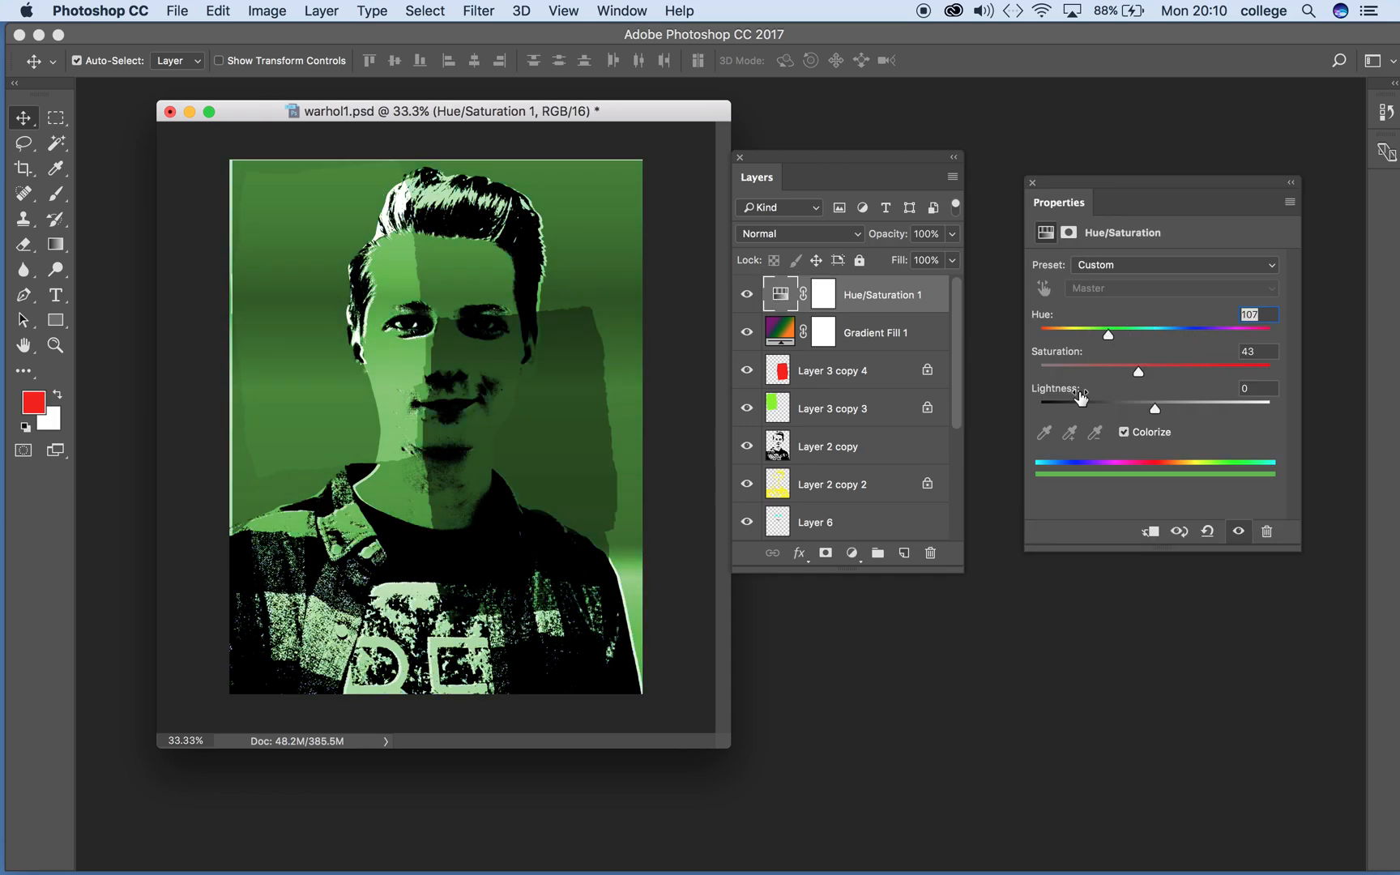
Turn off Colorize in the Hue/Saturation adjustment, set its hue to +85 and close its properties.
{"action": "left_click", "coordinate": [1124, 433]}
{"action": "left_click", "coordinate": [1173, 336]}
{"action": "left_click_drag", "start_coordinate": [1174, 335], "coordinate": [1226, 339]}
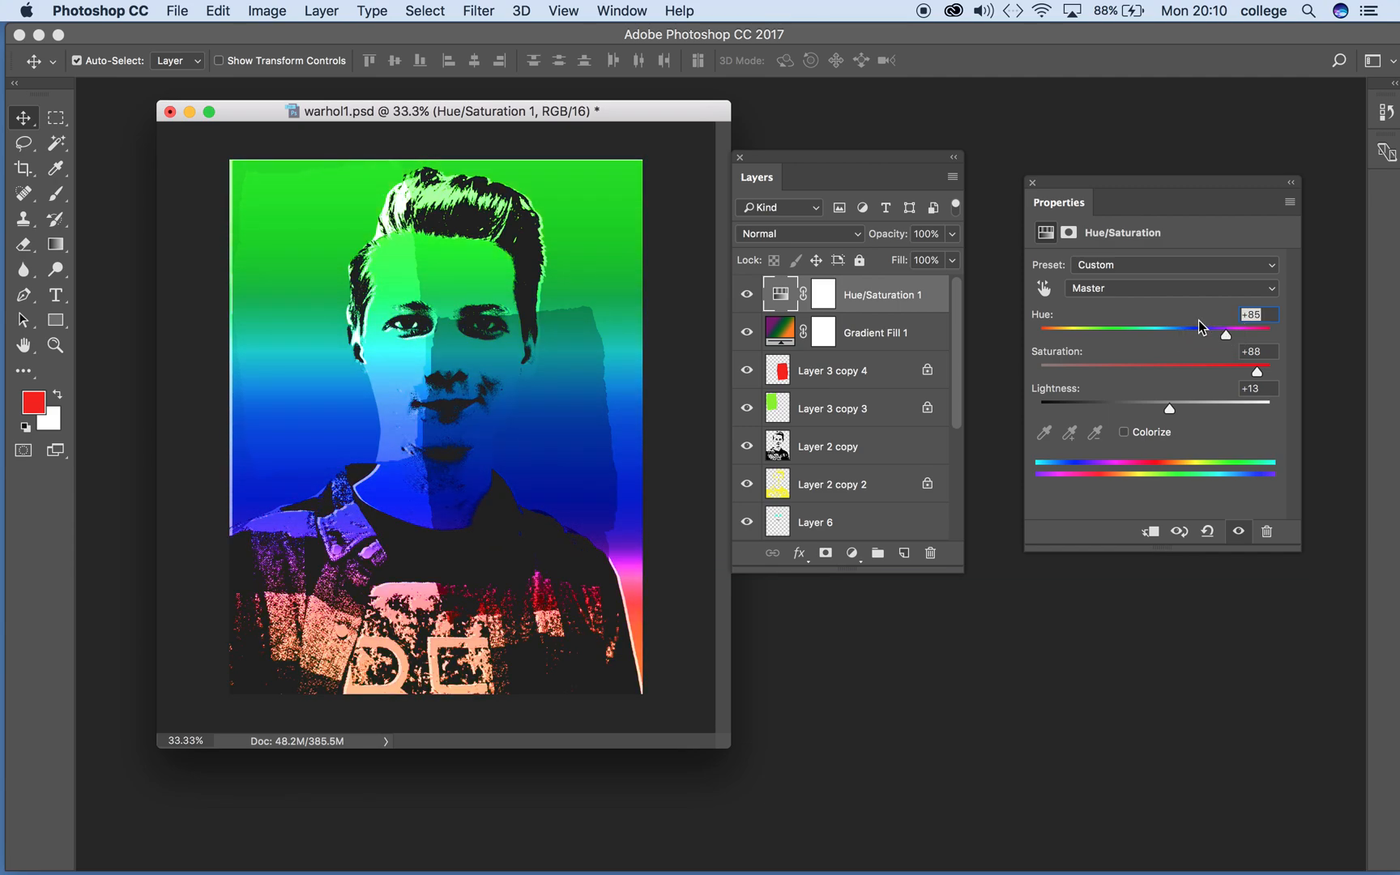
{"action": "left_click", "coordinate": [1033, 184]}
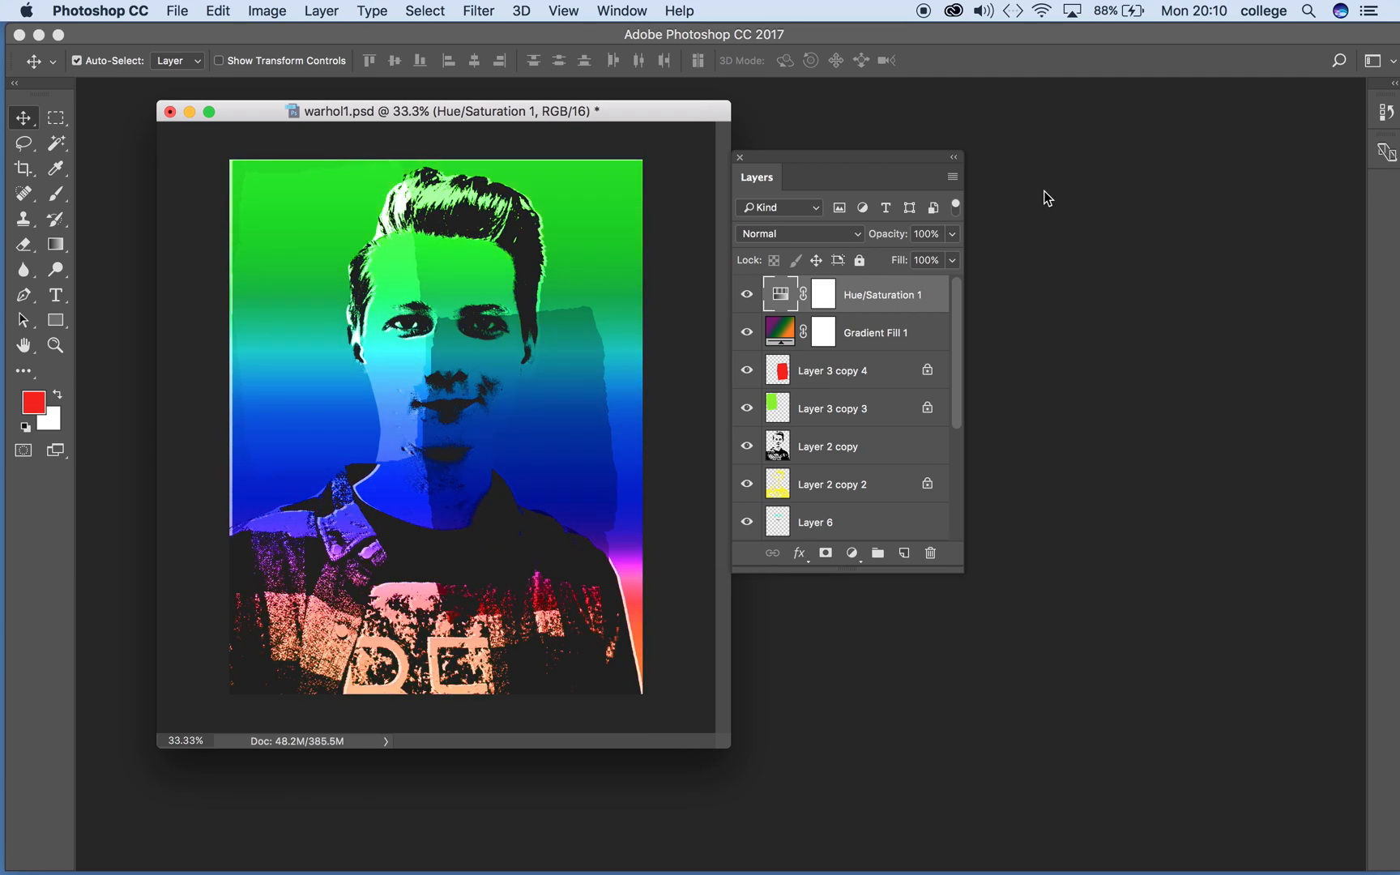
{"action": "left_click_drag", "start_coordinate": [806, 159], "coordinate": [937, 144]}
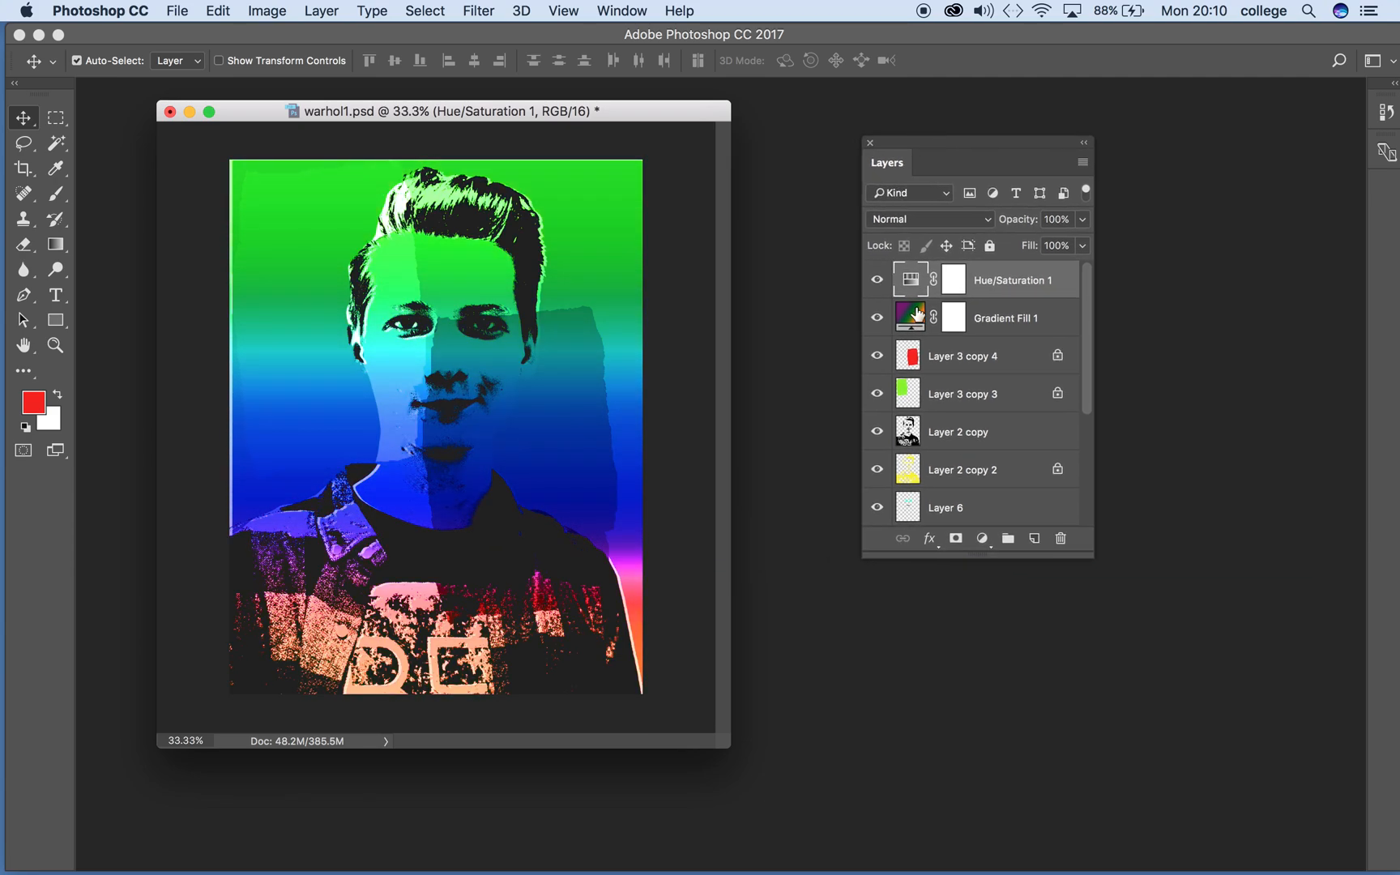
Compare the image with and without the Gradient Fill 1 and Hue/Saturation 1 layers, and leave both hidden.
{"action": "left_click", "coordinate": [877, 319]}
{"action": "left_click", "coordinate": [878, 322]}
{"action": "left_click", "coordinate": [878, 283]}
{"action": "left_click", "coordinate": [877, 283]}
{"action": "left_click_drag", "start_coordinate": [928, 146], "coordinate": [899, 144]}
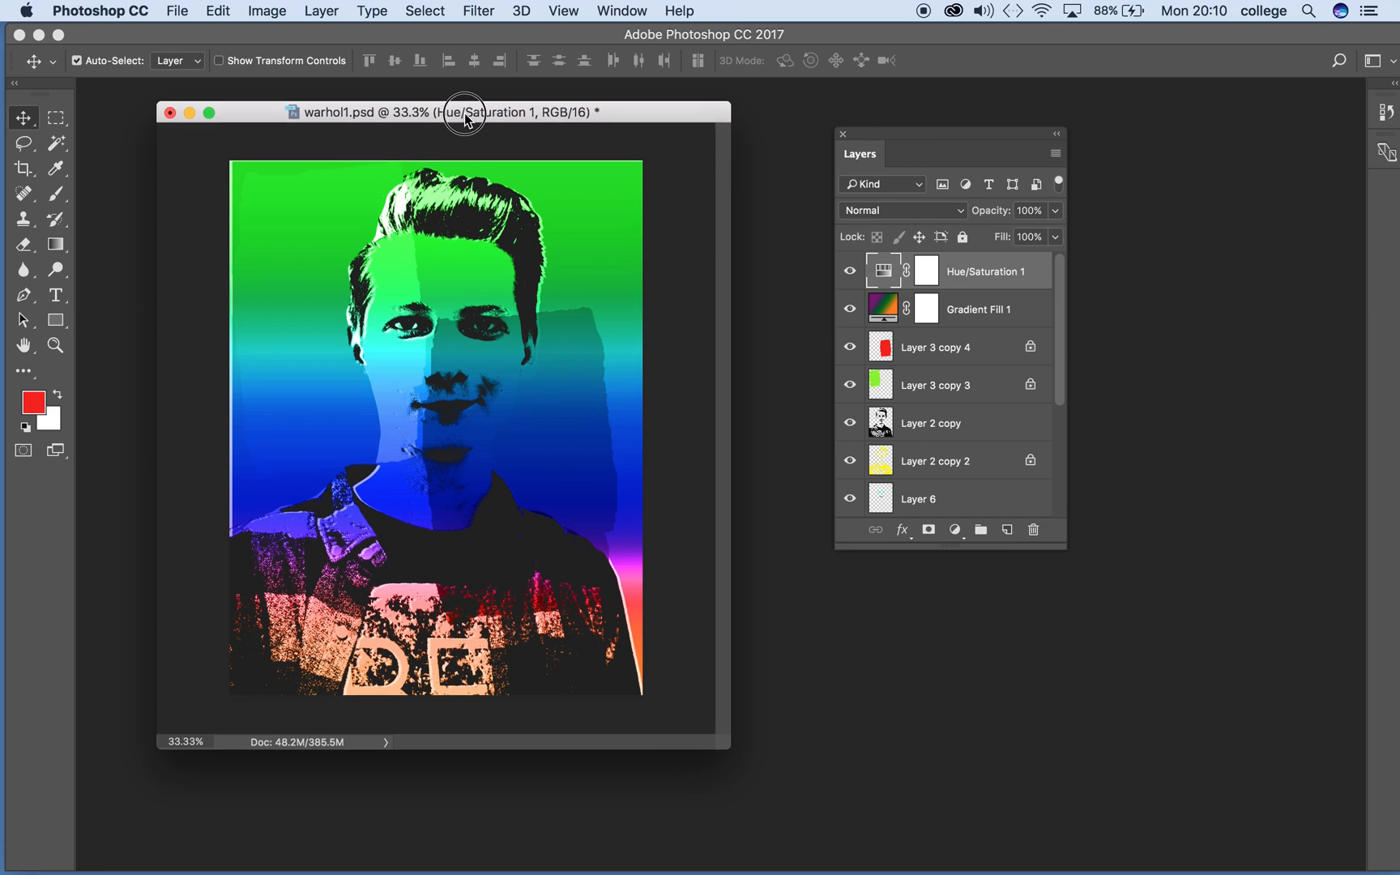
{"action": "left_click_drag", "start_coordinate": [463, 112], "coordinate": [441, 105]}
{"action": "left_click", "coordinate": [848, 308]}
{"action": "left_click", "coordinate": [849, 271]}
Duplicate the red shape on Layer 3 copy 4, move the copy over the portrait's lower-left area, and duplicate that copy.
{"action": "mouse_move", "coordinate": [906, 354]}
{"action": "left_mouse_down"}
{"action": "mouse_move", "coordinate": [922, 348]}
{"action": "mouse_move", "coordinate": [1006, 529]}
{"action": "left_mouse_up"}
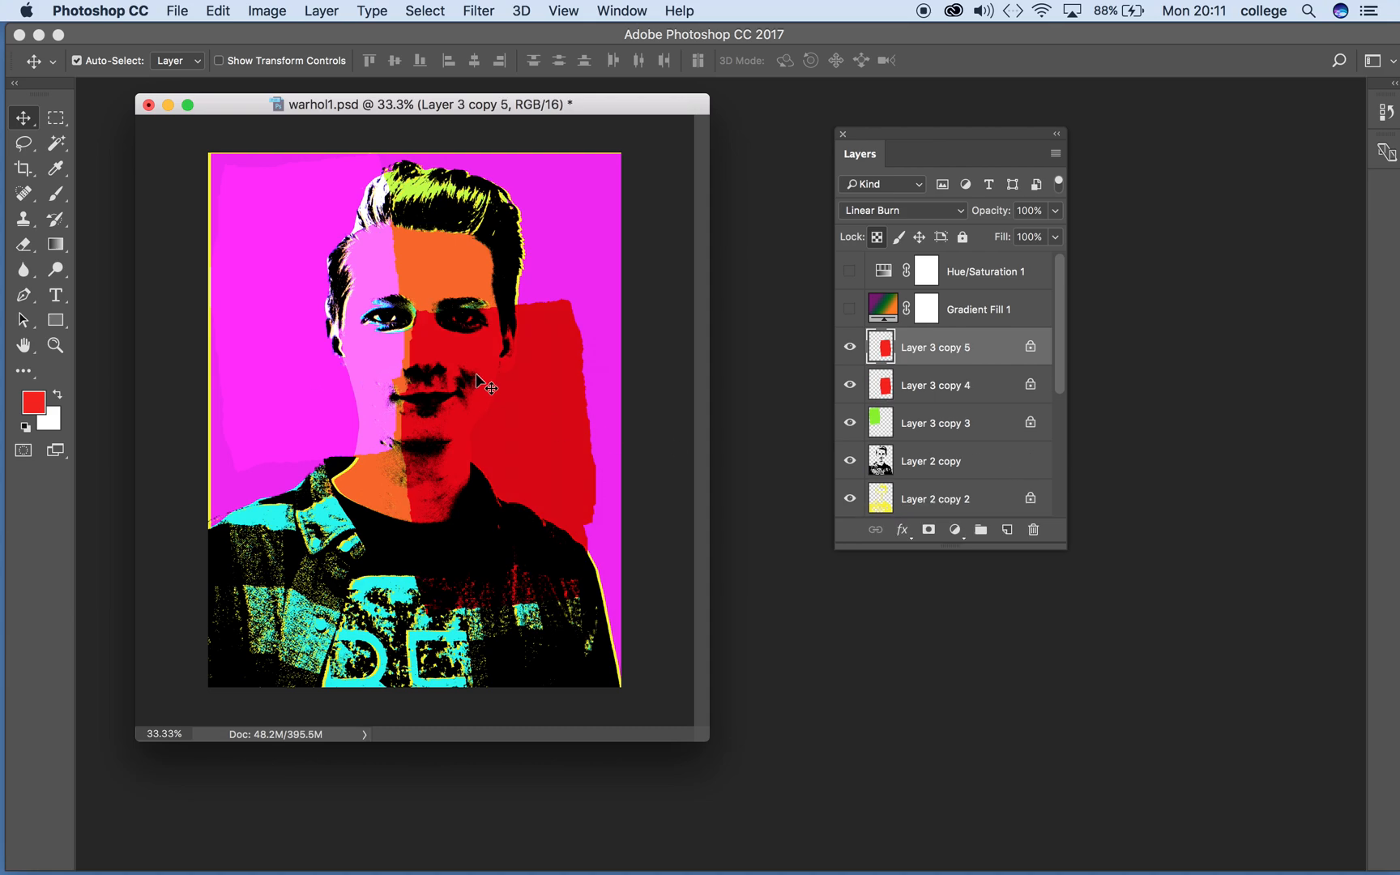
{"action": "left_click_drag", "start_coordinate": [475, 372], "coordinate": [284, 506]}
{"action": "left_click_drag", "start_coordinate": [901, 375], "coordinate": [1007, 529]}
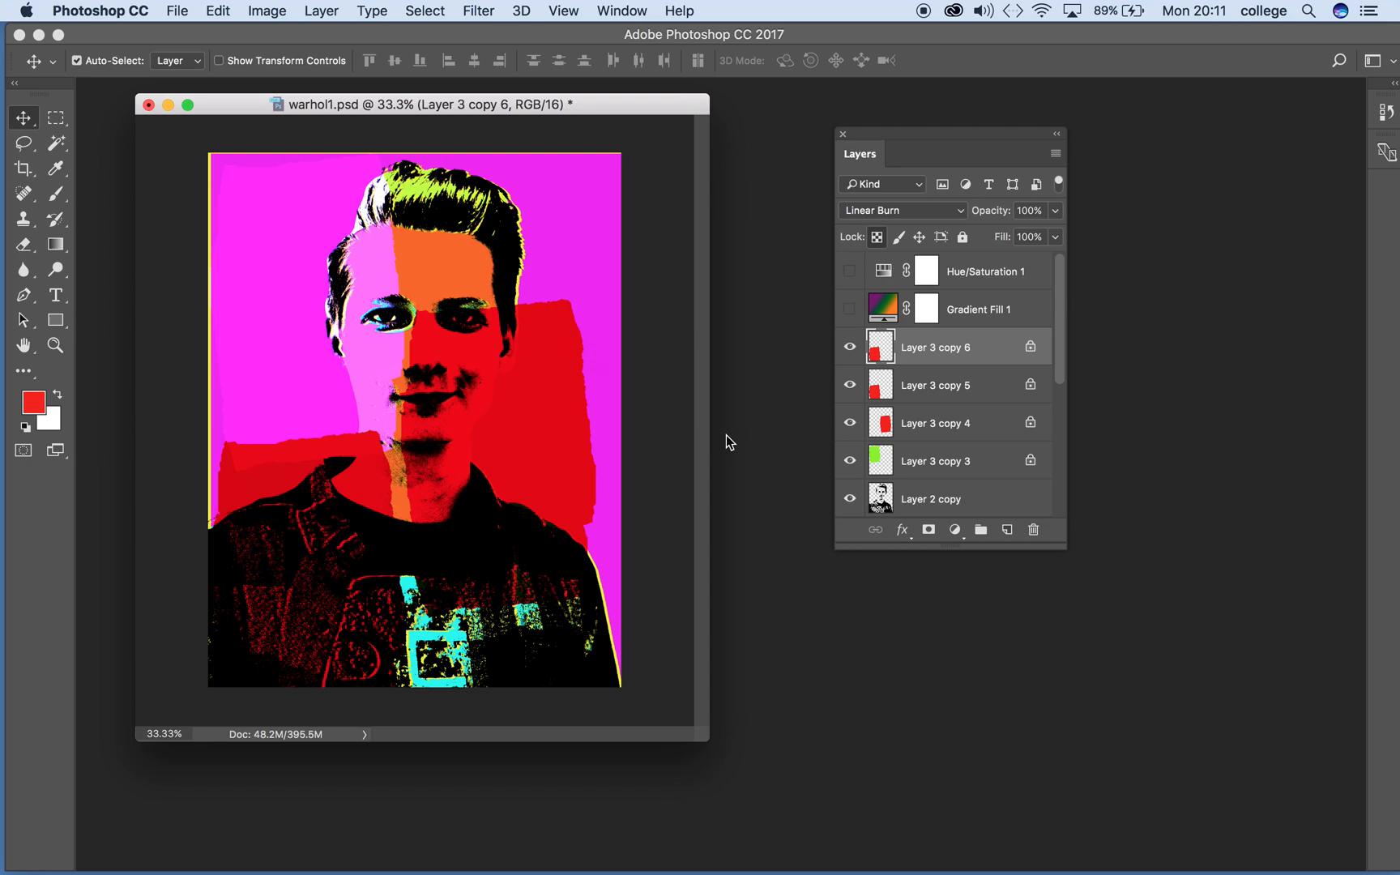
Move the original red shape up toward the image's right edge and the Layer 3 copy 3 shape over the face.
{"action": "left_click_drag", "start_coordinate": [456, 443], "coordinate": [494, 427]}
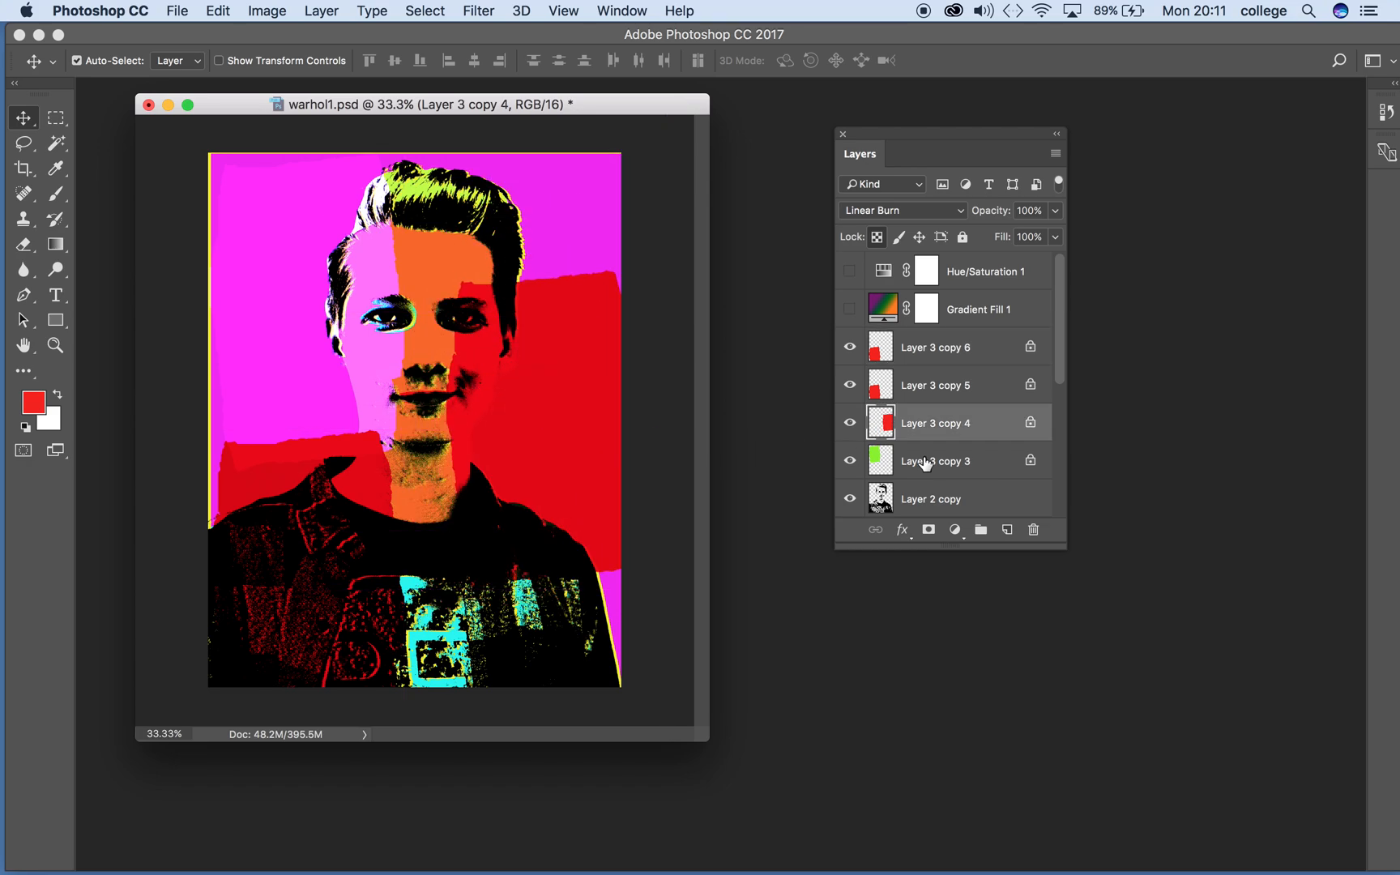
{"action": "left_click_drag", "start_coordinate": [353, 279], "coordinate": [431, 295]}
Set the blend mode of Layer 3 copy 4 to Lighten.
{"action": "left_click", "coordinate": [922, 429]}
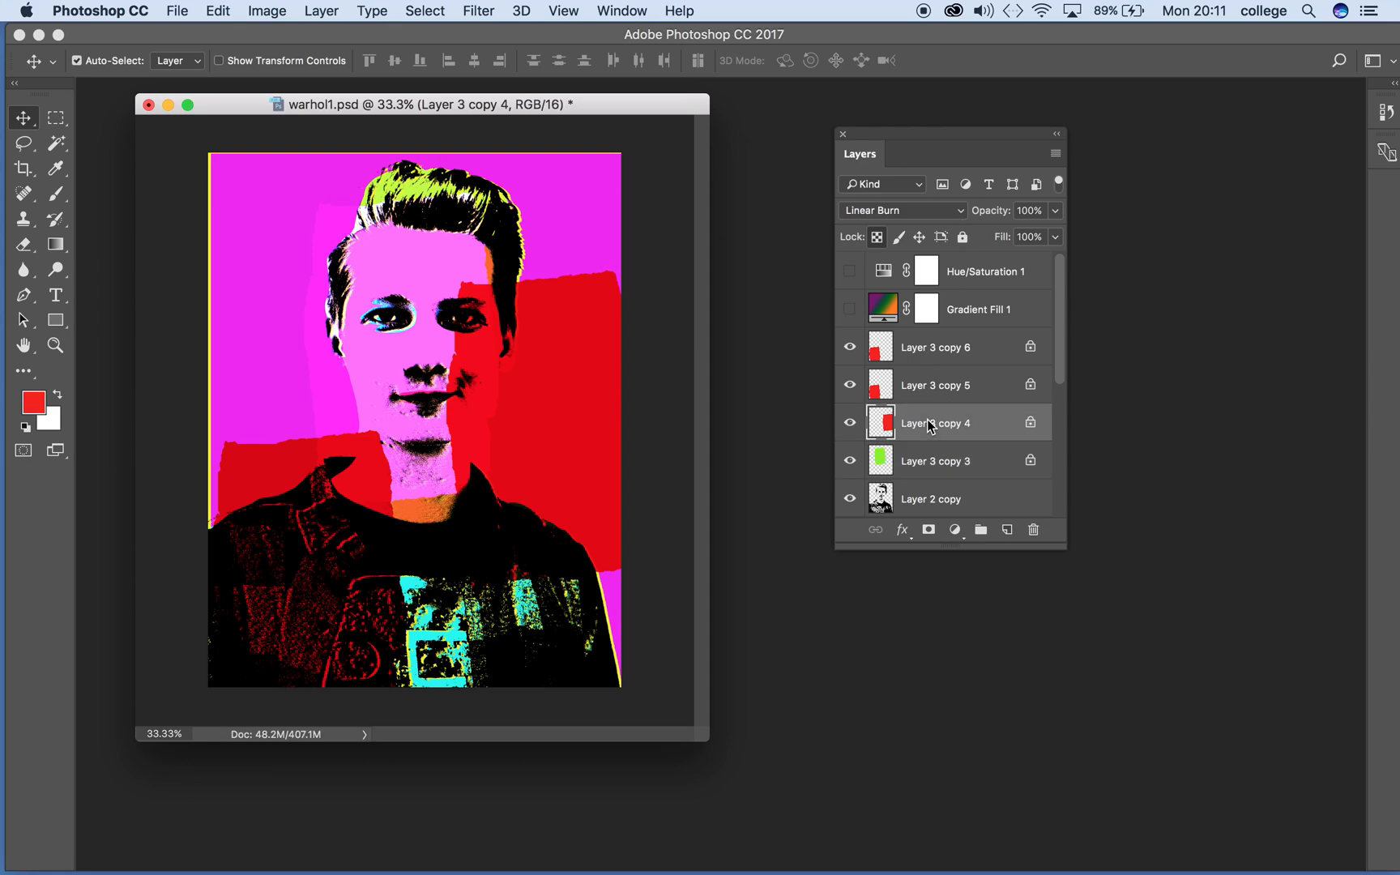
{"action": "left_click", "coordinate": [961, 210]}
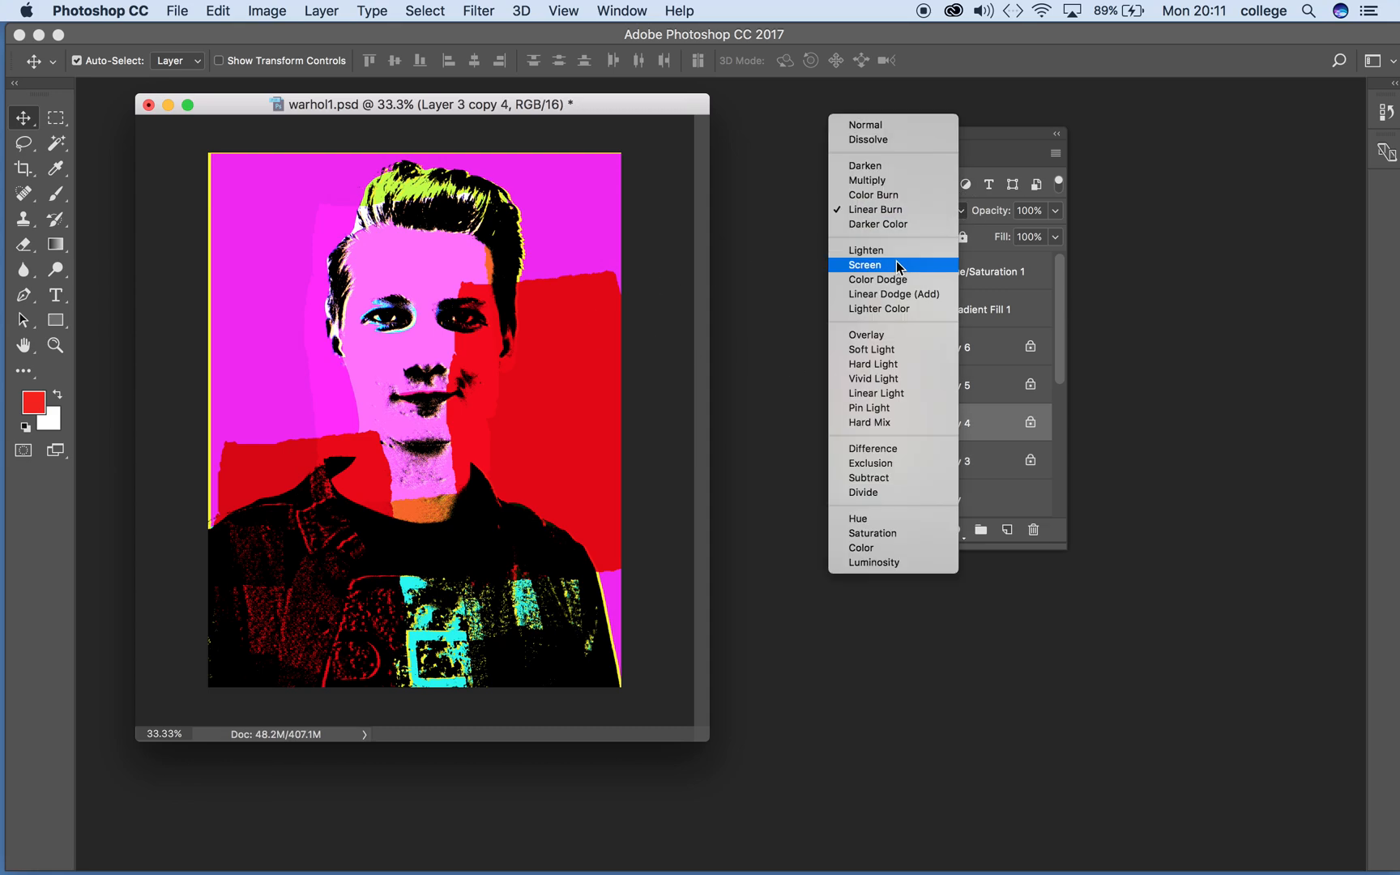
{"action": "left_click", "coordinate": [890, 251]}
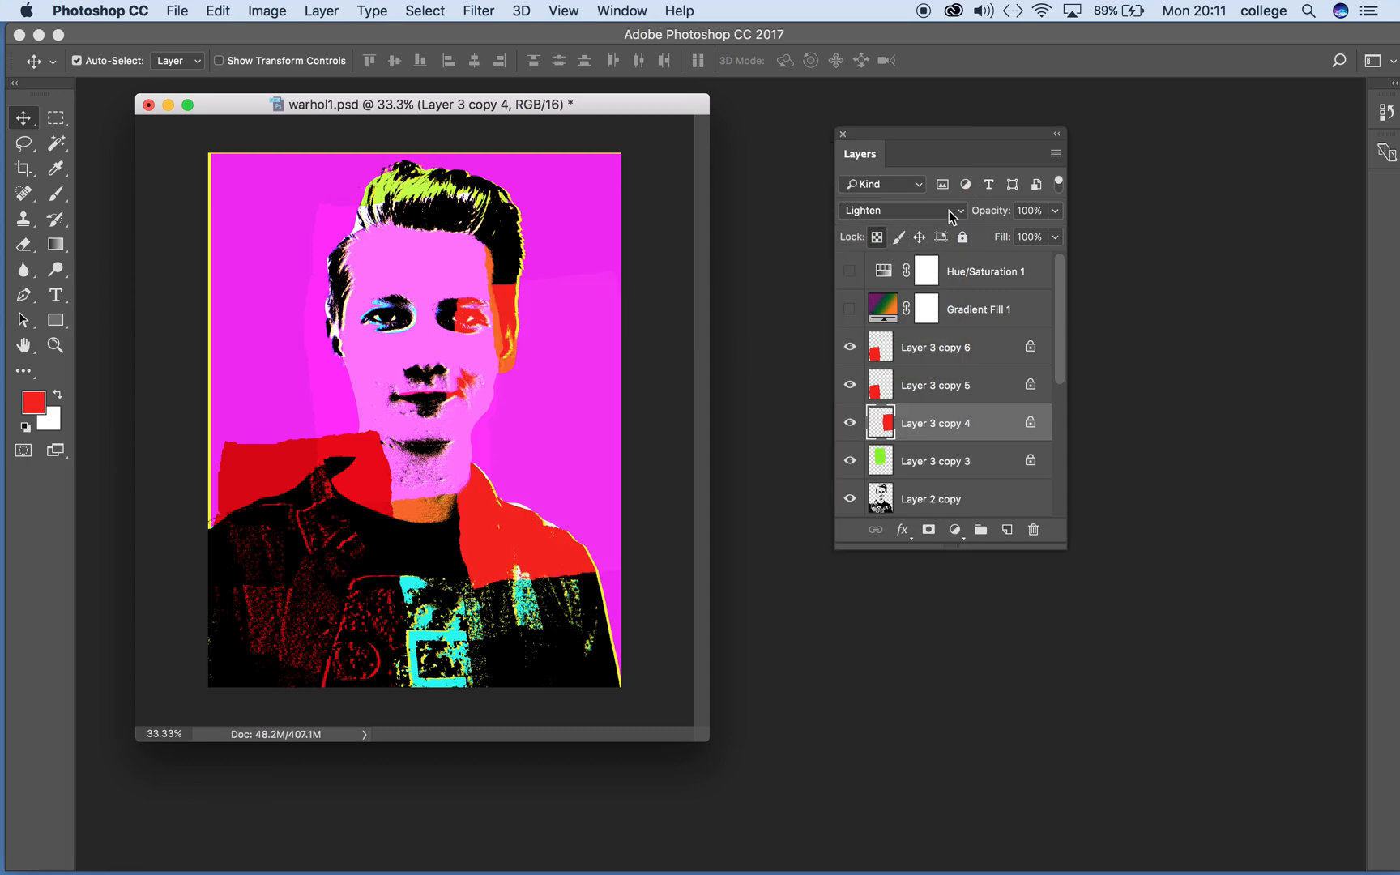
{"action": "left_click_drag", "start_coordinate": [448, 111], "coordinate": [432, 114]}
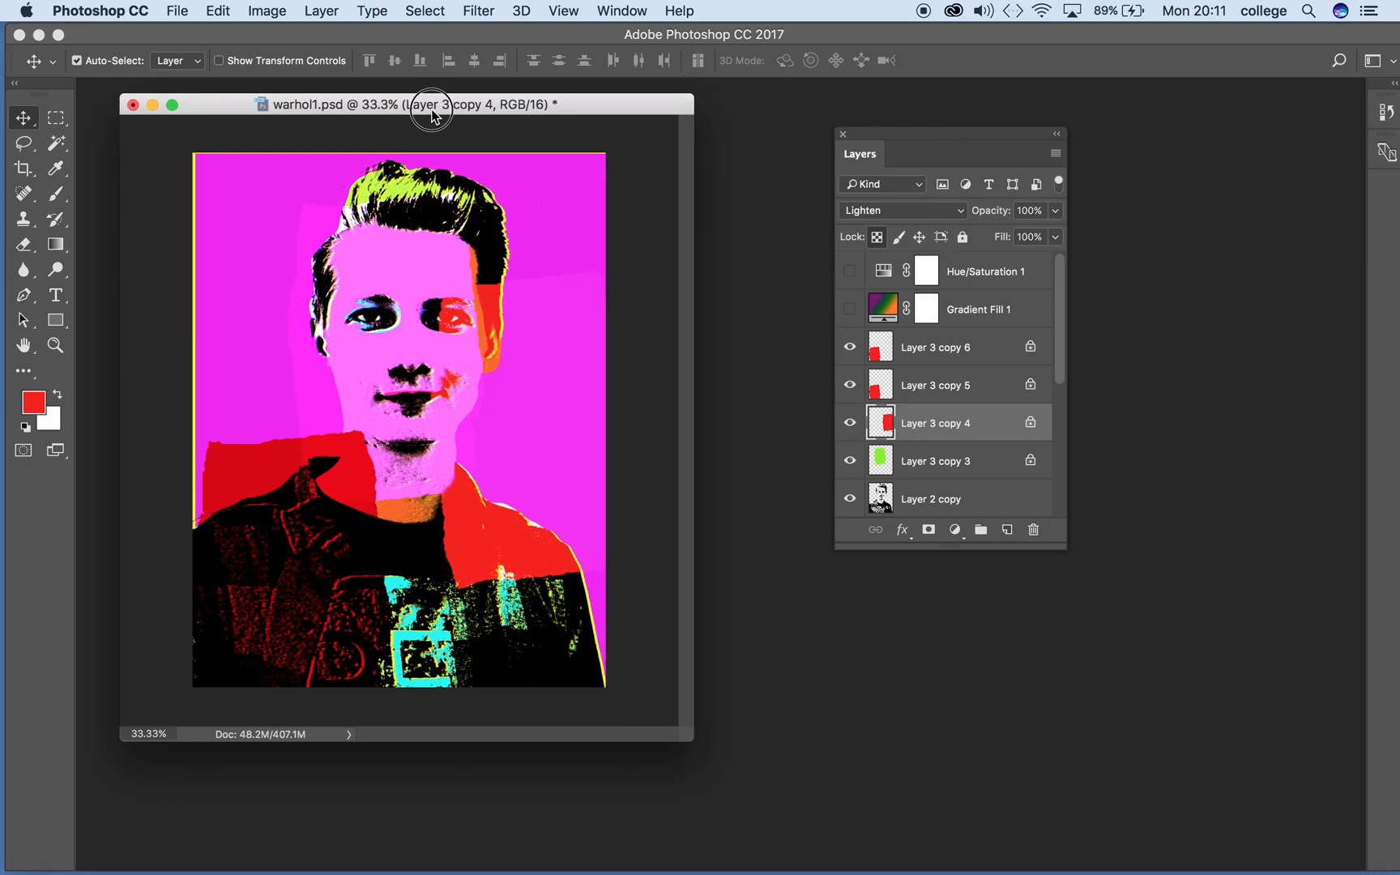